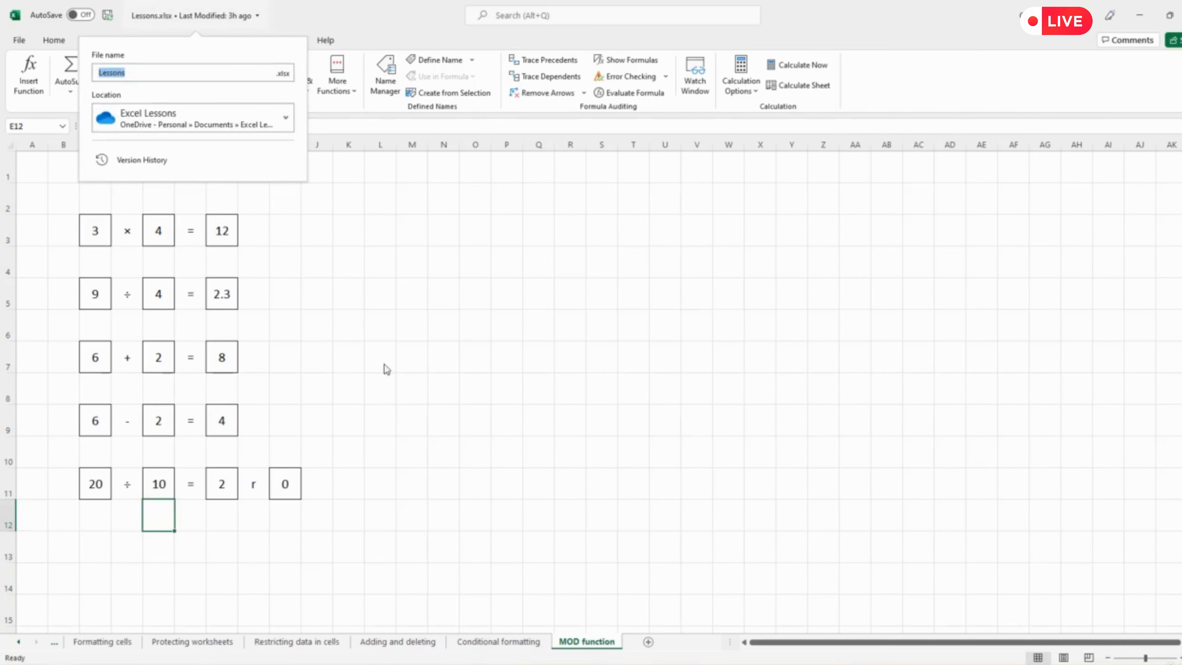
- Save the Lessons workbook and close it
{"action": "left_click", "coordinate": [379, 476]}
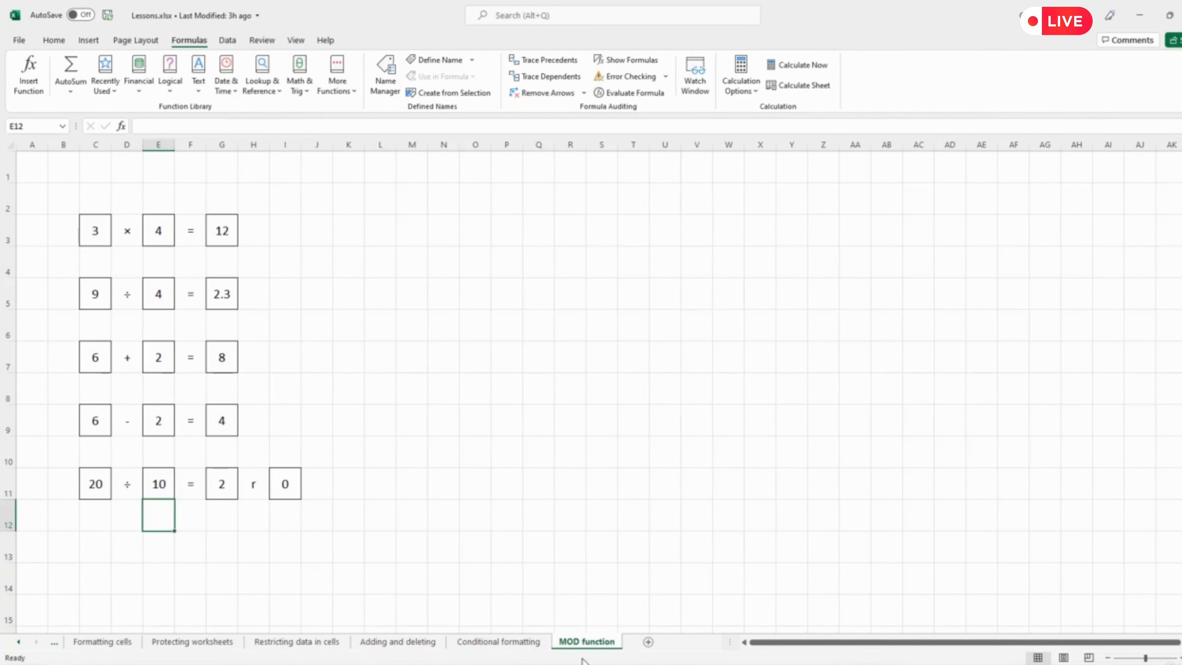
{"action": "left_click", "coordinate": [18, 41]}
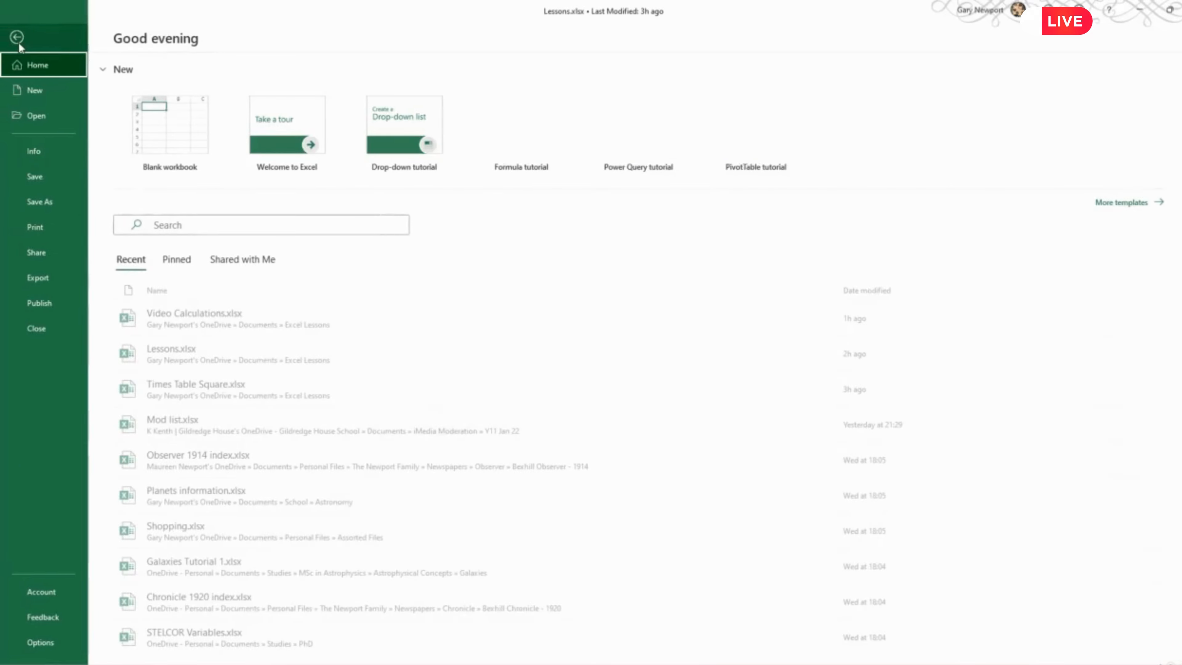
{"action": "left_click", "coordinate": [37, 176]}
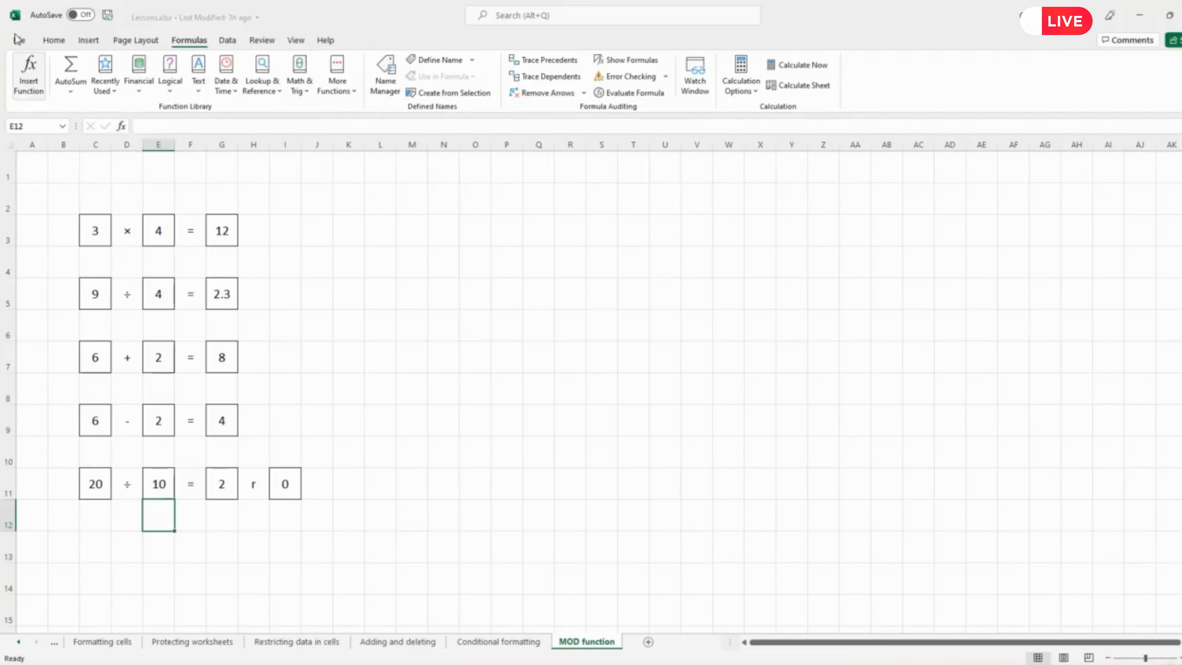
{"action": "left_click", "coordinate": [17, 40]}
{"action": "left_click", "coordinate": [38, 327]}
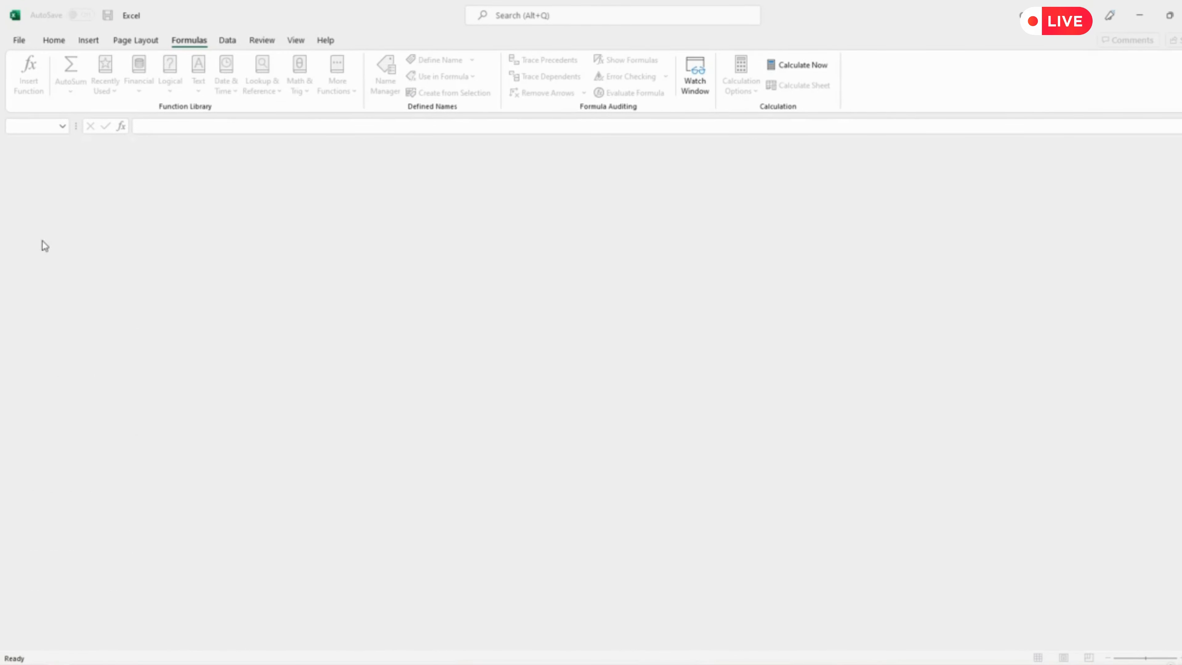
- Open the recent workbook Times Table Square.xlsx
{"action": "left_click", "coordinate": [23, 41]}
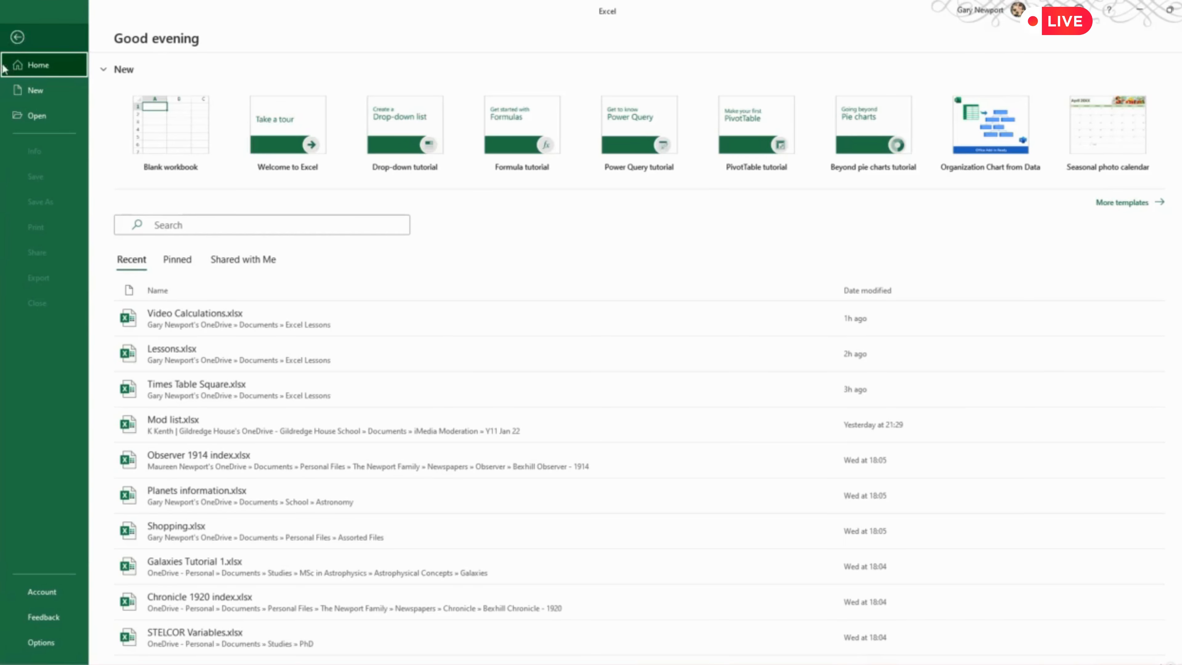
{"action": "left_click", "coordinate": [192, 386]}
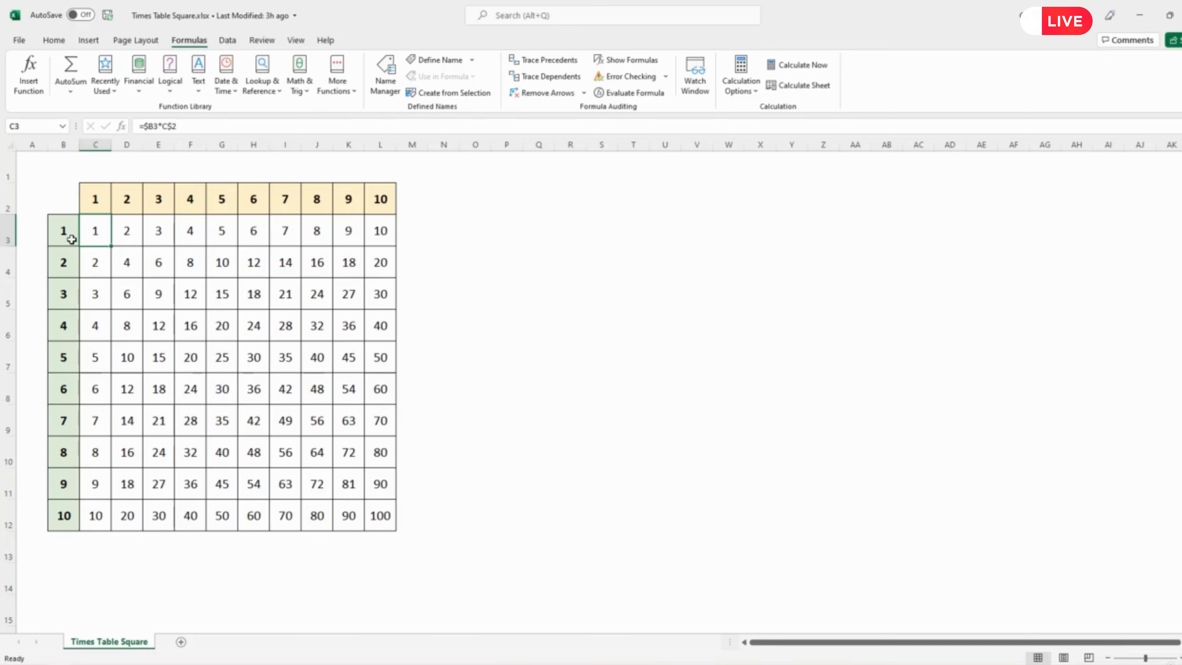
- Insert three blank rows above the times table and three blank columns before column A
{"action": "left_click", "coordinate": [10, 169]}
{"action": "left_click_drag", "start_coordinate": [13, 187], "coordinate": [11, 236]}
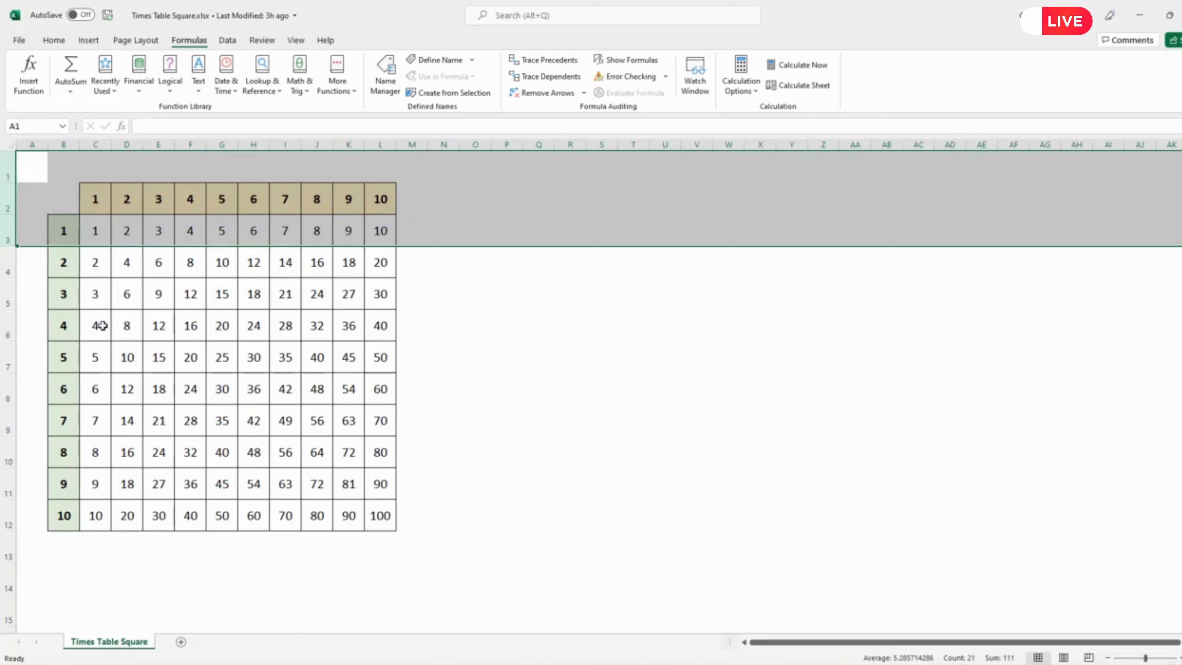
{"action": "right_click", "coordinate": [8, 229]}
{"action": "left_click", "coordinate": [56, 336]}
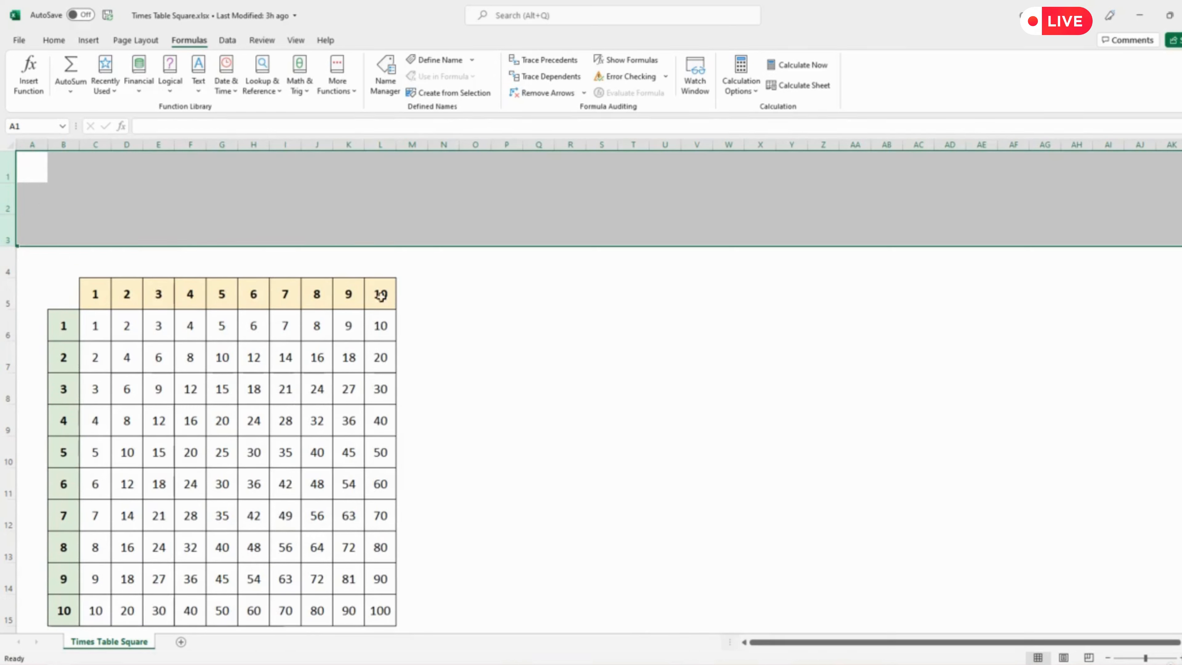
{"action": "left_click_drag", "start_coordinate": [32, 145], "coordinate": [95, 145]}
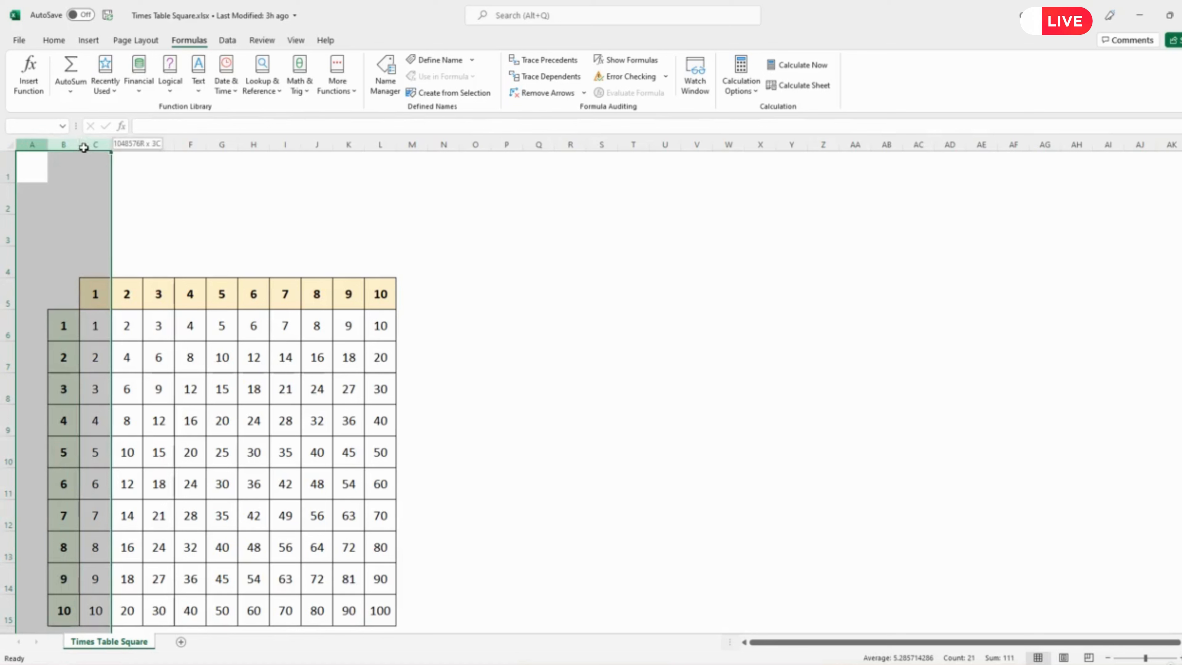
{"action": "right_click", "coordinate": [35, 145]}
{"action": "left_click", "coordinate": [86, 252]}
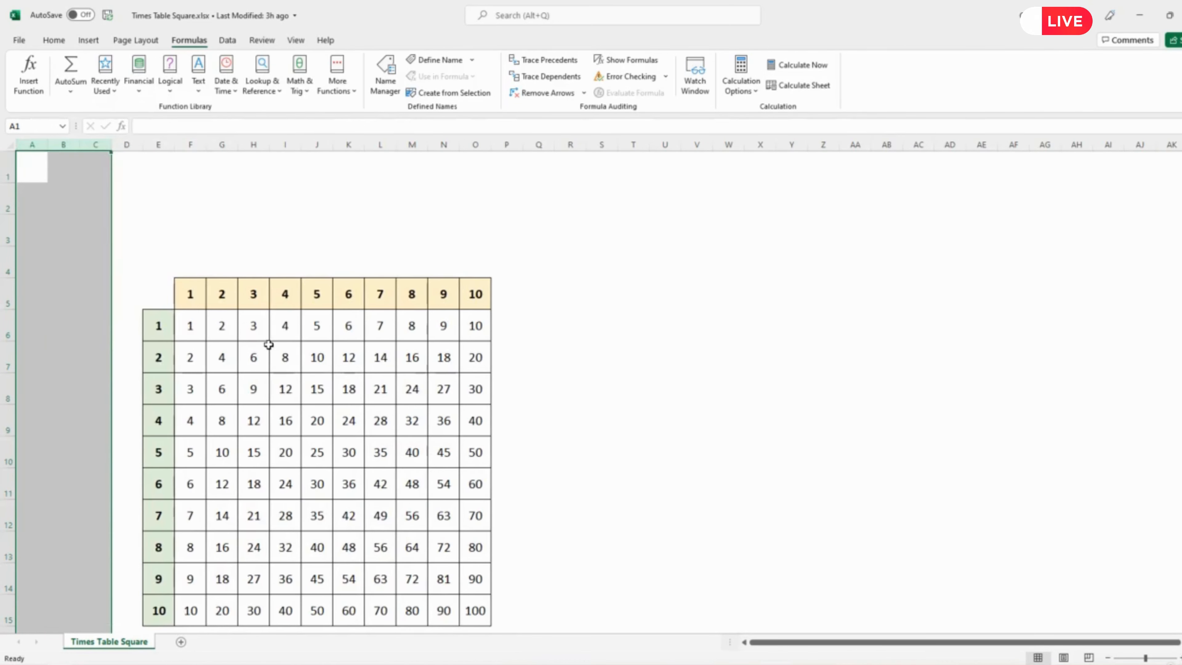
{"action": "left_click", "coordinate": [68, 230]}
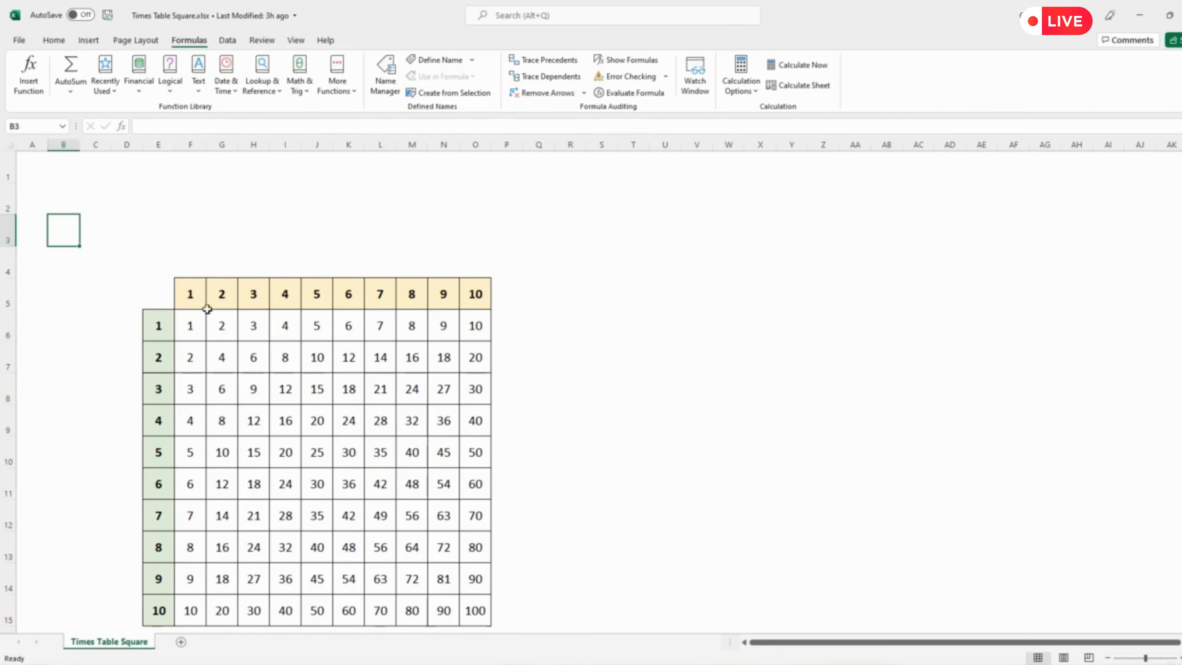
- Apply outside borders to cells F3 and C6 to make two input boxes beside the times table
{"action": "left_click", "coordinate": [191, 234]}
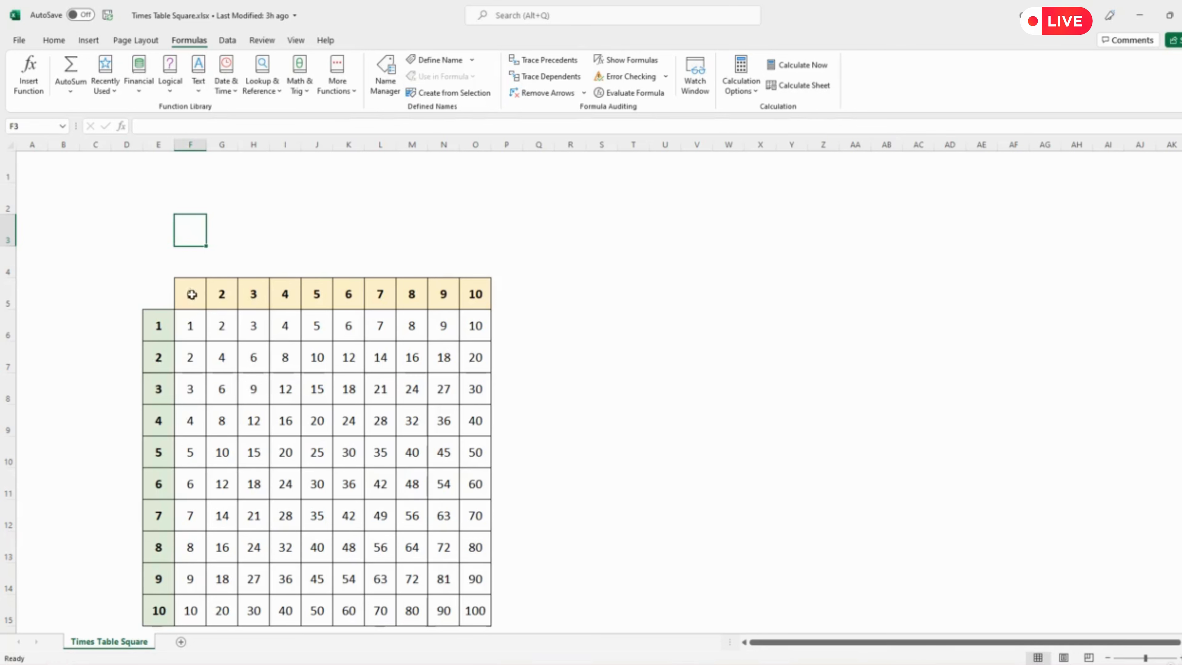
{"action": "left_click", "coordinate": [93, 330]}
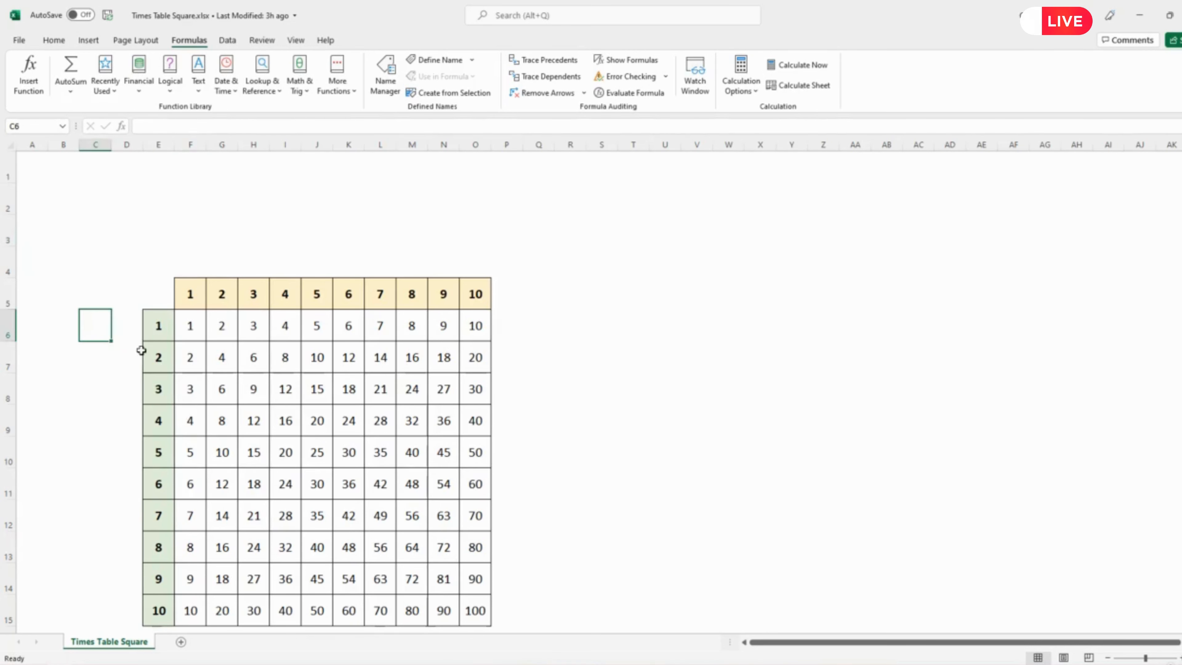
{"action": "left_click", "coordinate": [187, 239]}
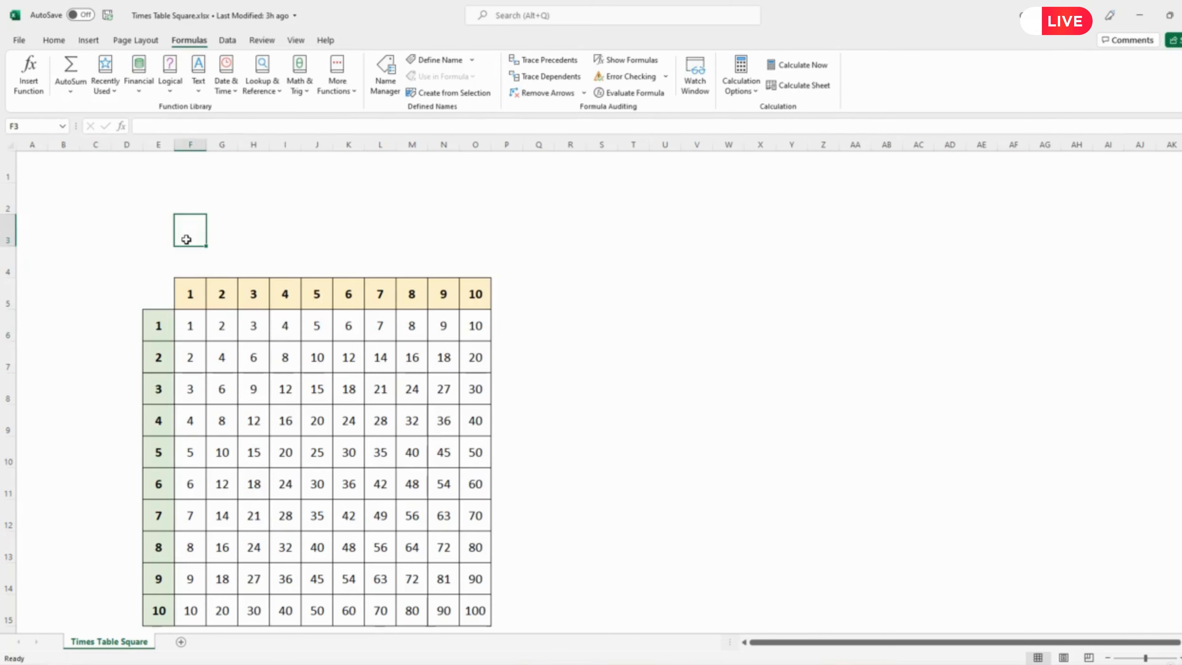
{"action": "left_click", "coordinate": [54, 40]}
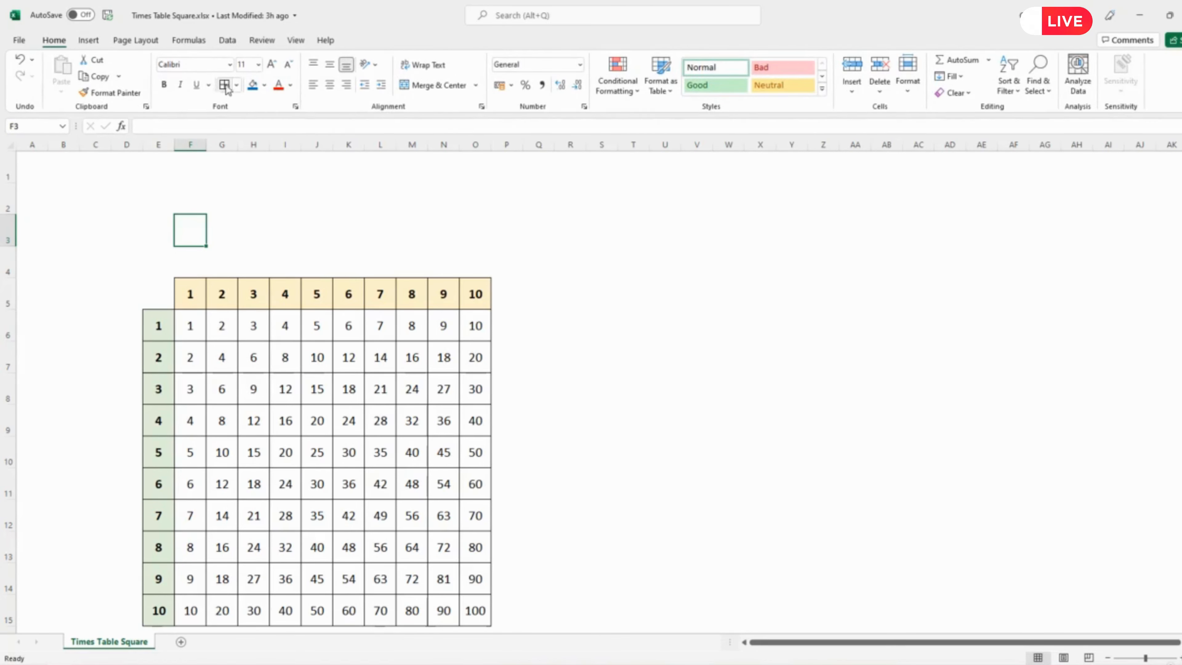
{"action": "left_click", "coordinate": [237, 86]}
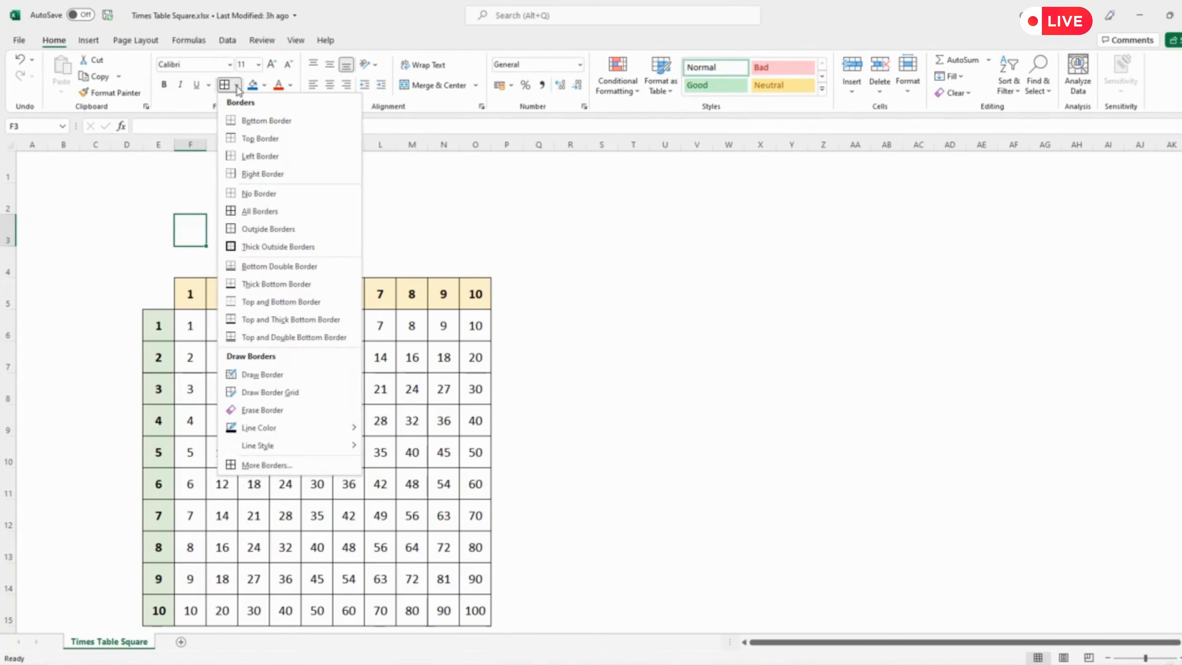
{"action": "left_click", "coordinate": [245, 230]}
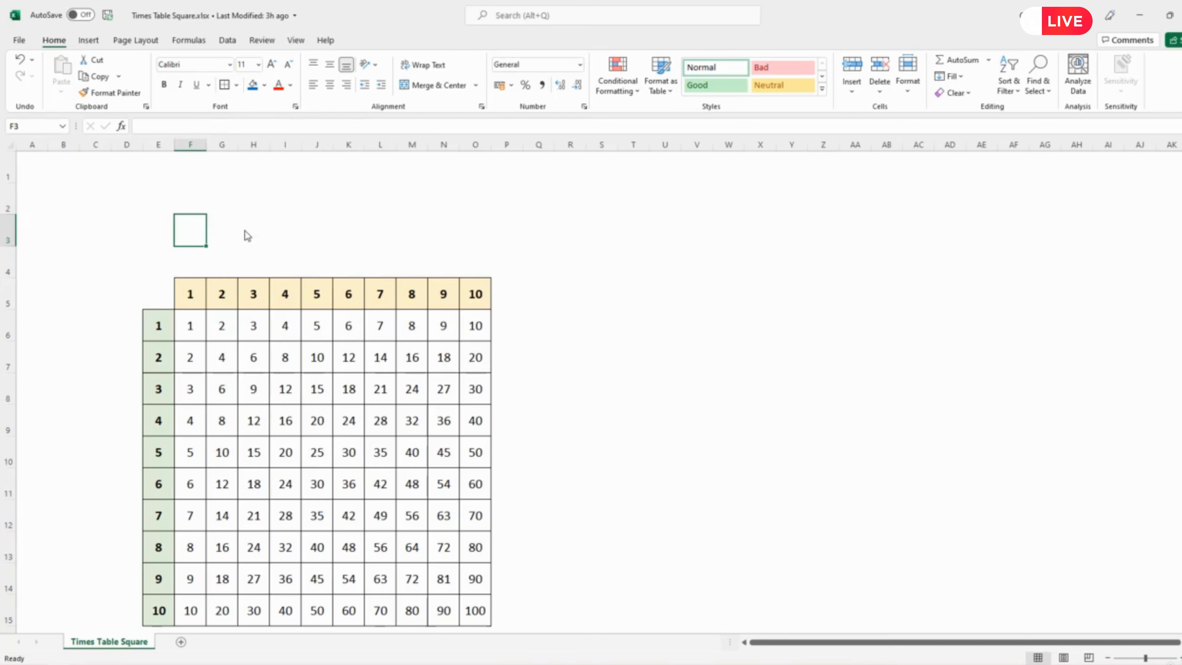
{"action": "left_click", "coordinate": [89, 326]}
{"action": "left_click", "coordinate": [225, 89]}
{"action": "left_click", "coordinate": [323, 224]}
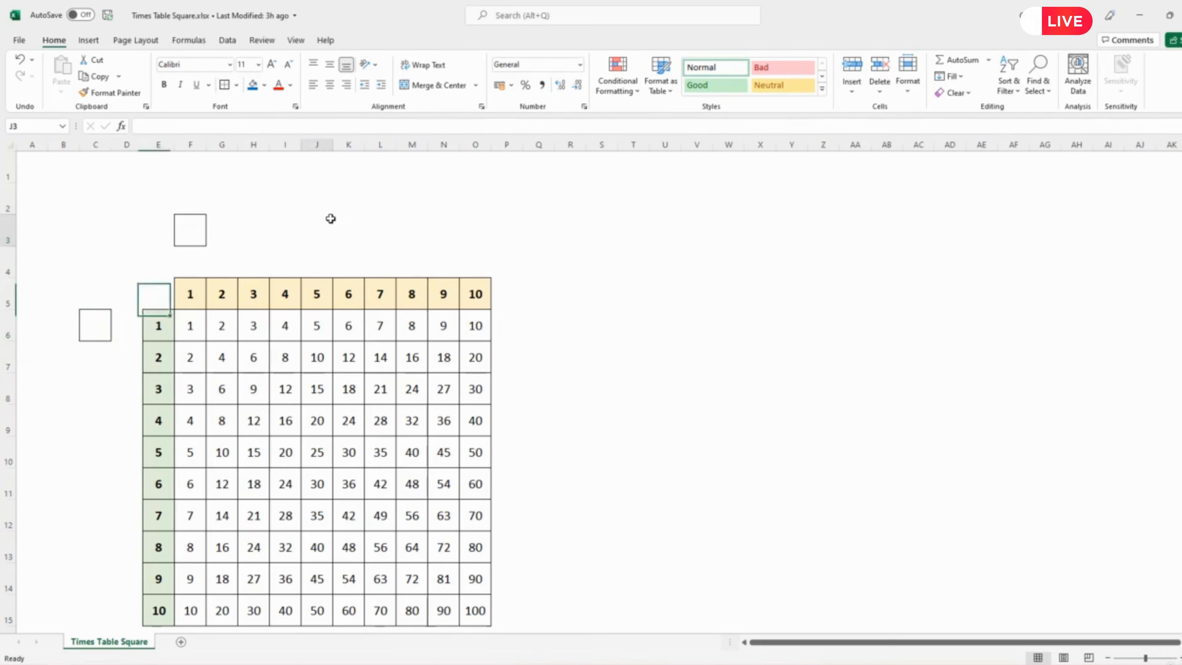
{"action": "left_click", "coordinate": [193, 234]}
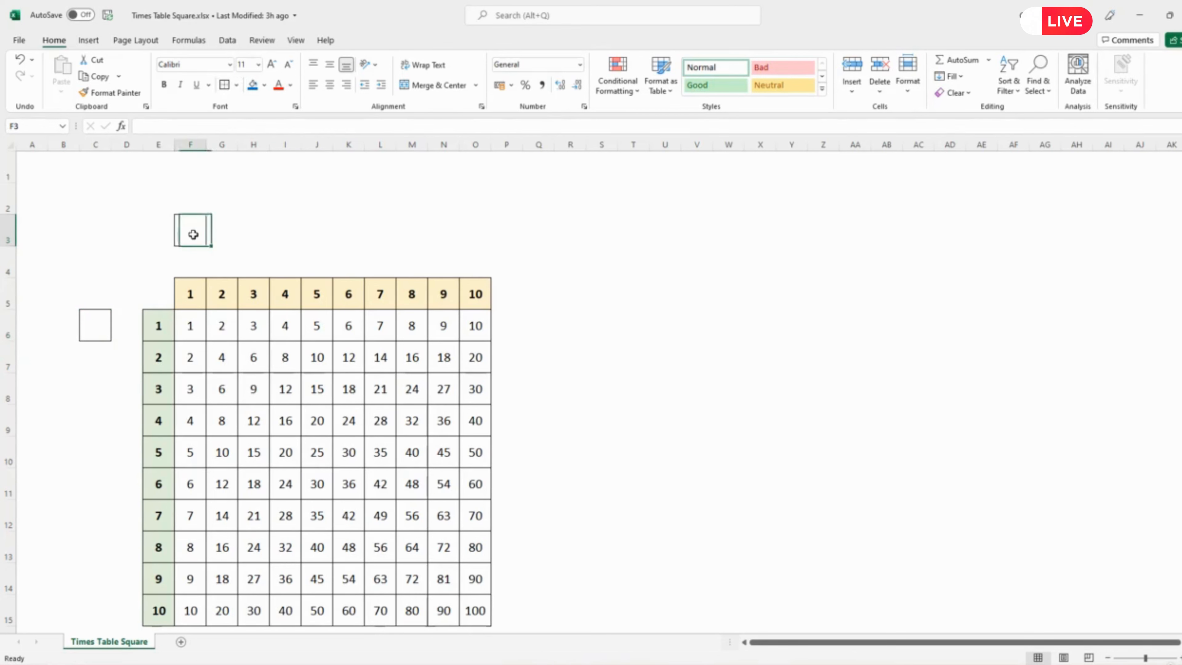
{"action": "left_click", "coordinate": [193, 299]}
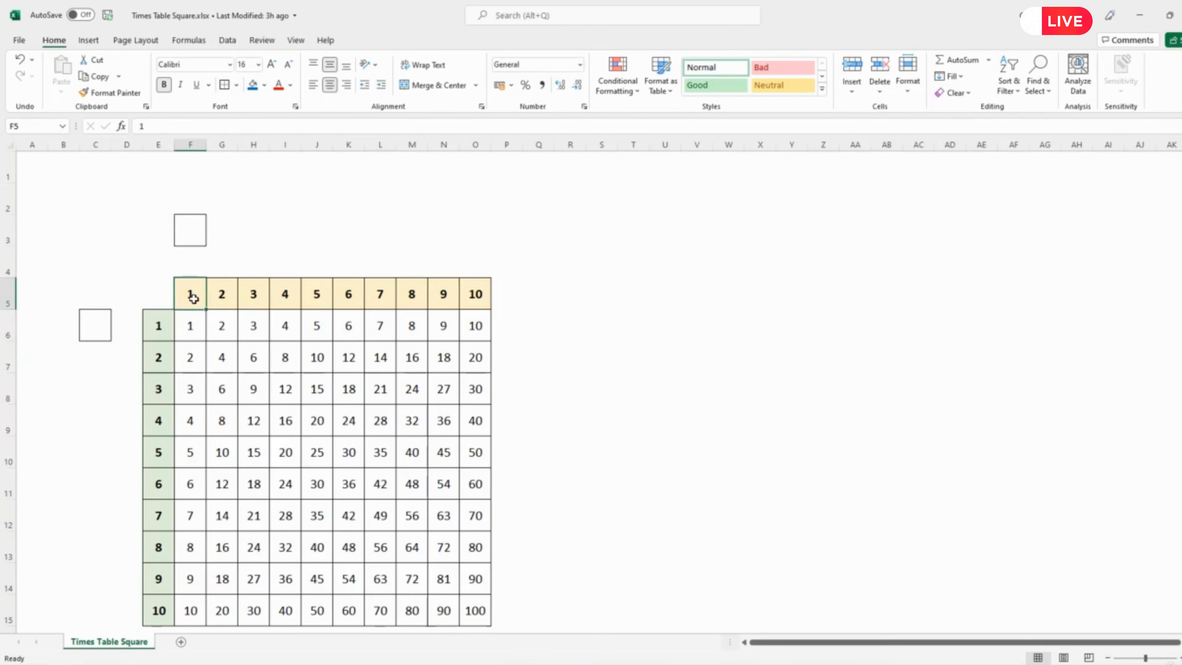
{"action": "left_click", "coordinate": [99, 331]}
{"action": "left_click", "coordinate": [159, 330]}
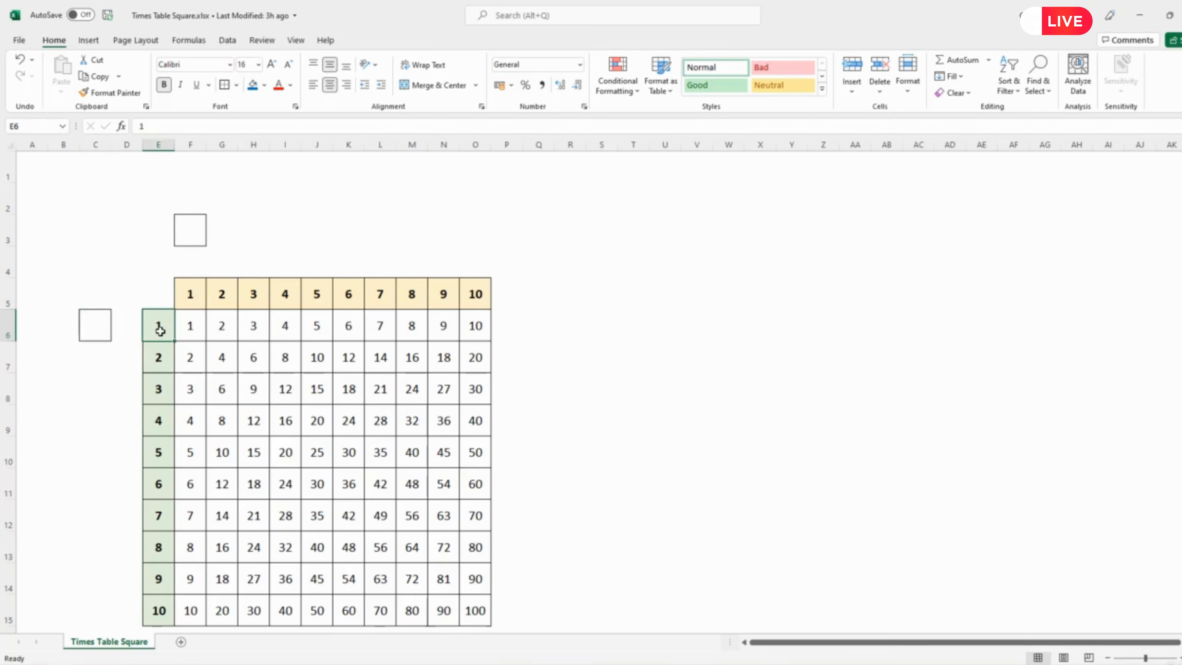
- Enter 1 in cell F3 and centre it horizontally and vertically
{"action": "left_click", "coordinate": [190, 231]}
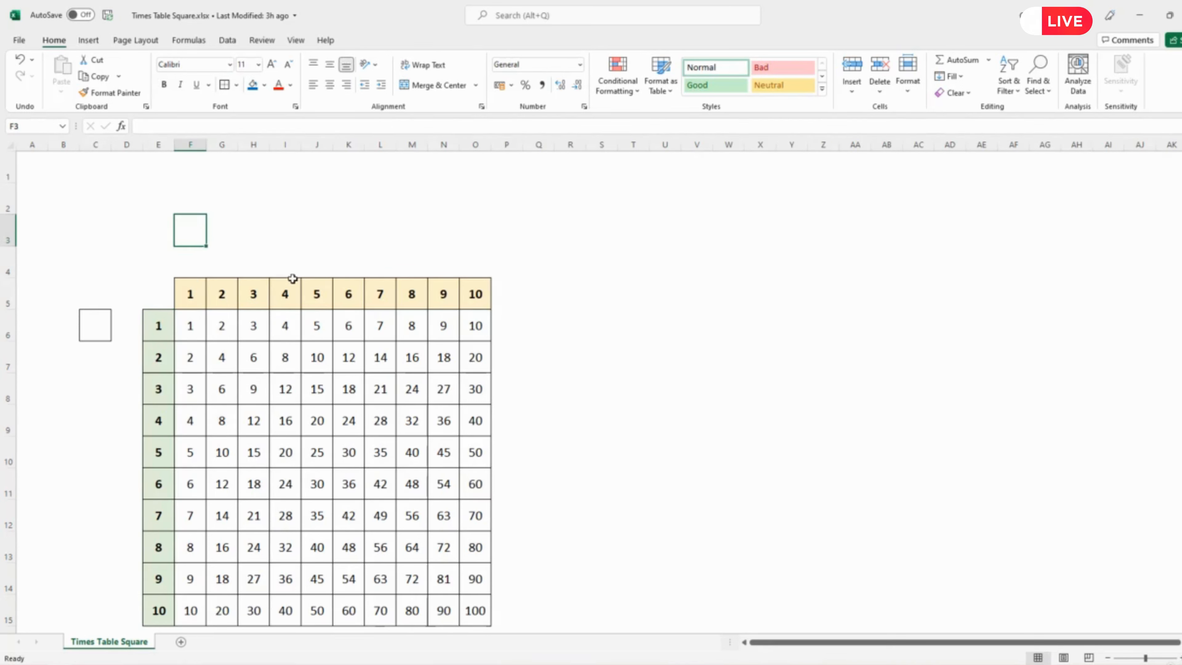
{"action": "type", "text": "1"}
{"action": "key", "text": "Return"}
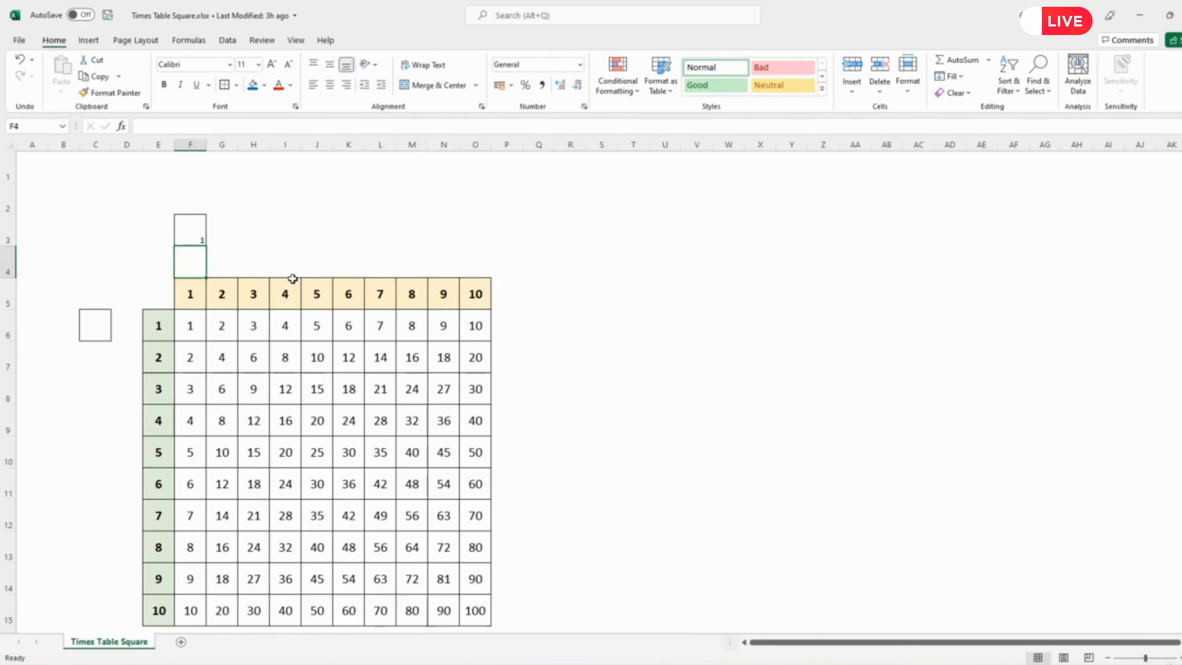
{"action": "left_click", "coordinate": [193, 224]}
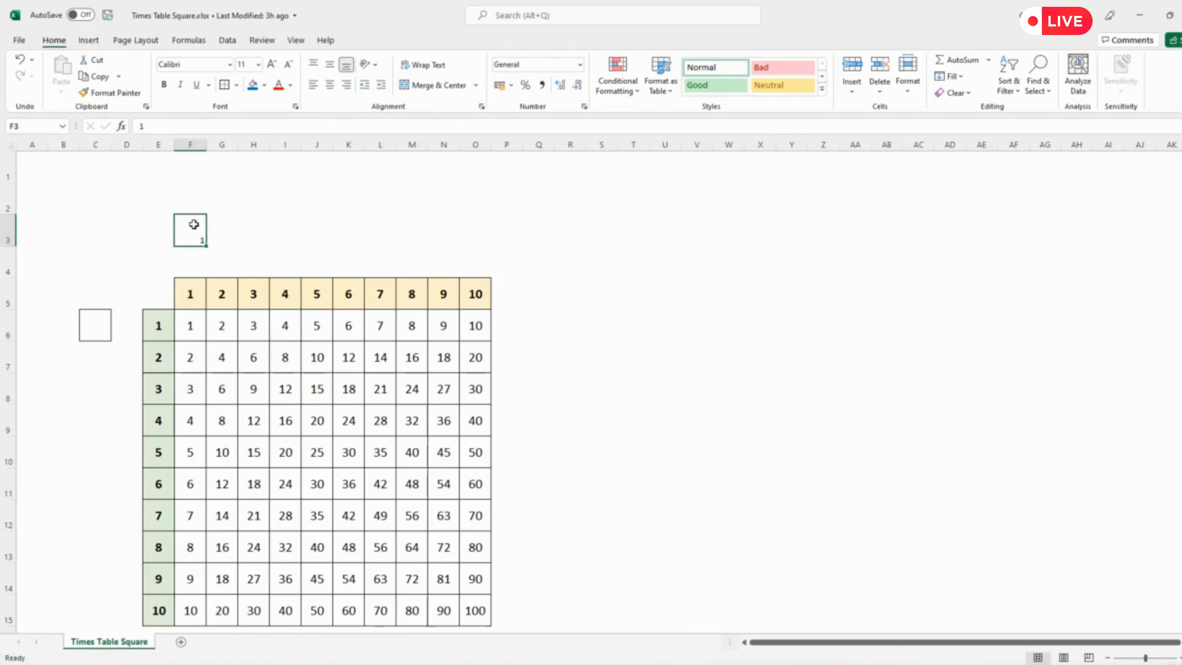
{"action": "left_click", "coordinate": [330, 84]}
{"action": "left_click", "coordinate": [330, 63]}
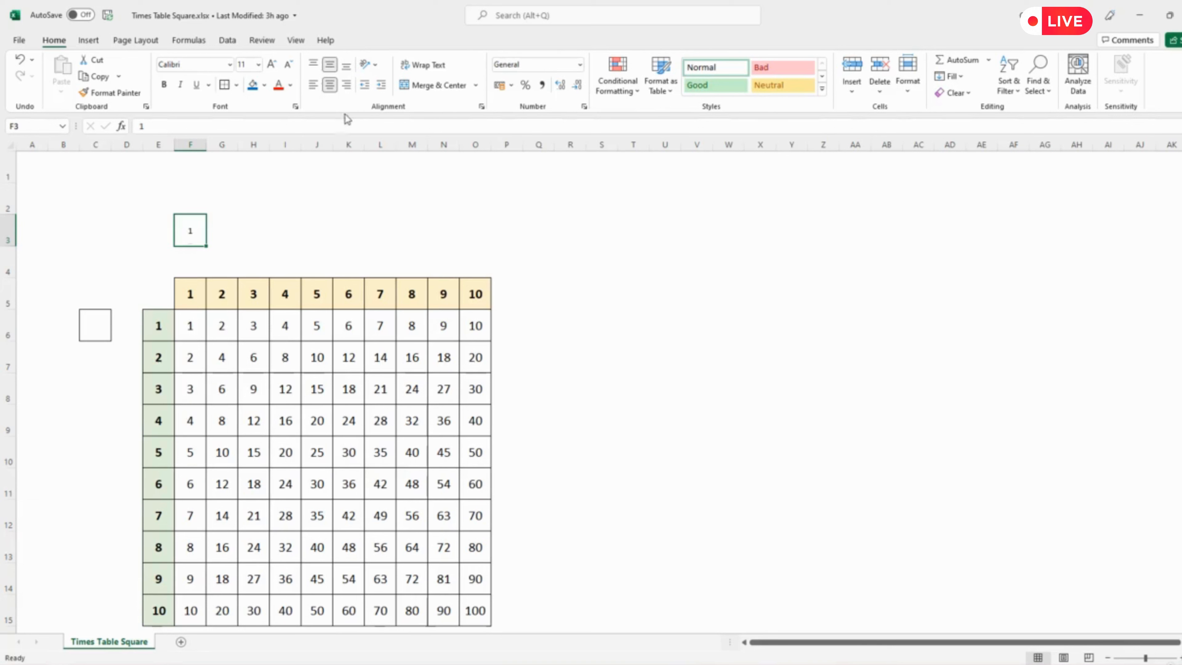
- Set the font size of cell F3 to 16 and make it bold, like the table's header numbers
{"action": "left_click", "coordinate": [259, 65]}
{"action": "left_click", "coordinate": [247, 173]}
{"action": "left_click", "coordinate": [190, 294]}
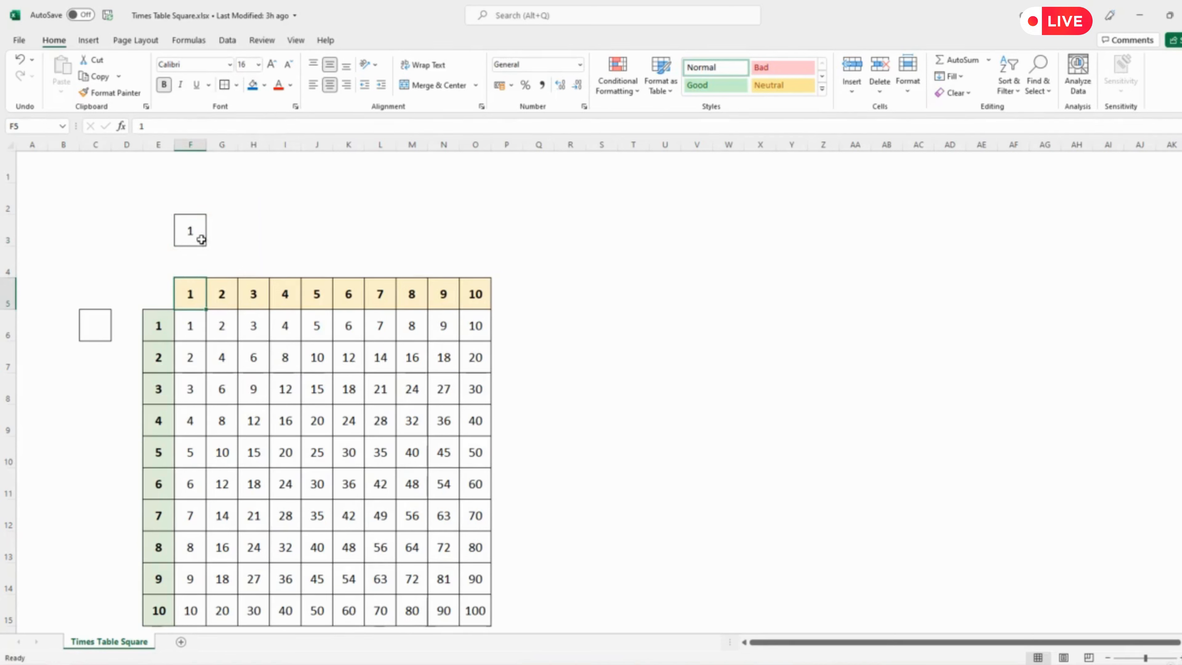
{"action": "left_click", "coordinate": [190, 233]}
{"action": "left_click", "coordinate": [163, 84]}
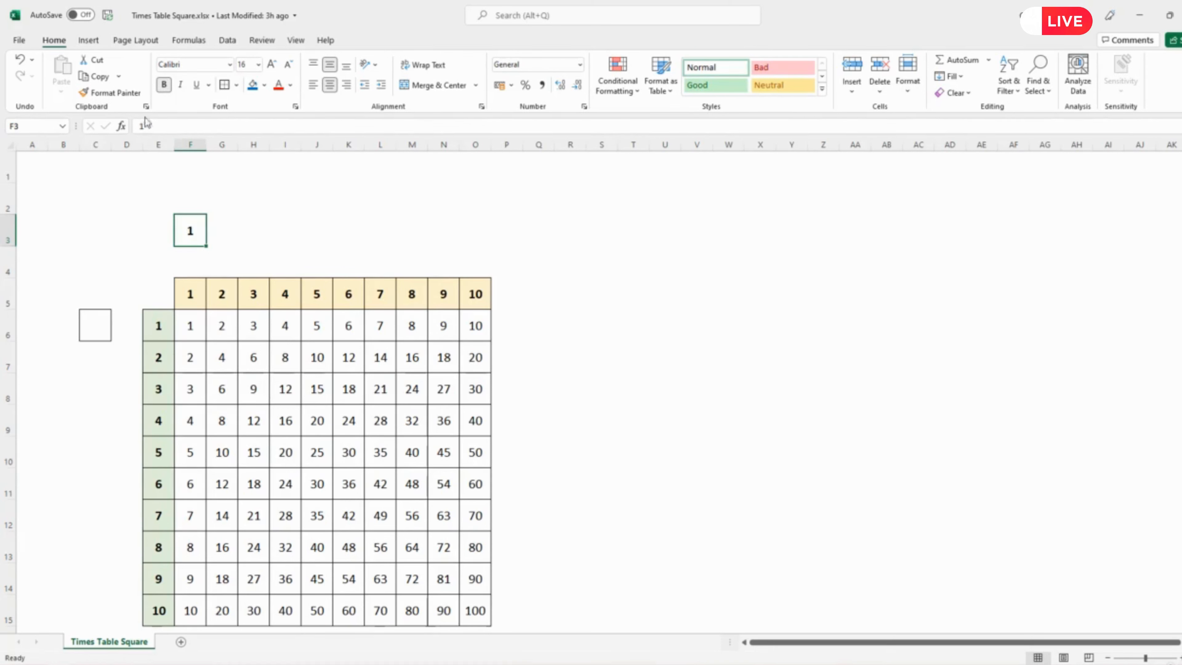
- Copy the formatting of cell F3 to cell C6 with Format Painter and enter 1 in C6
{"action": "left_click", "coordinate": [119, 96]}
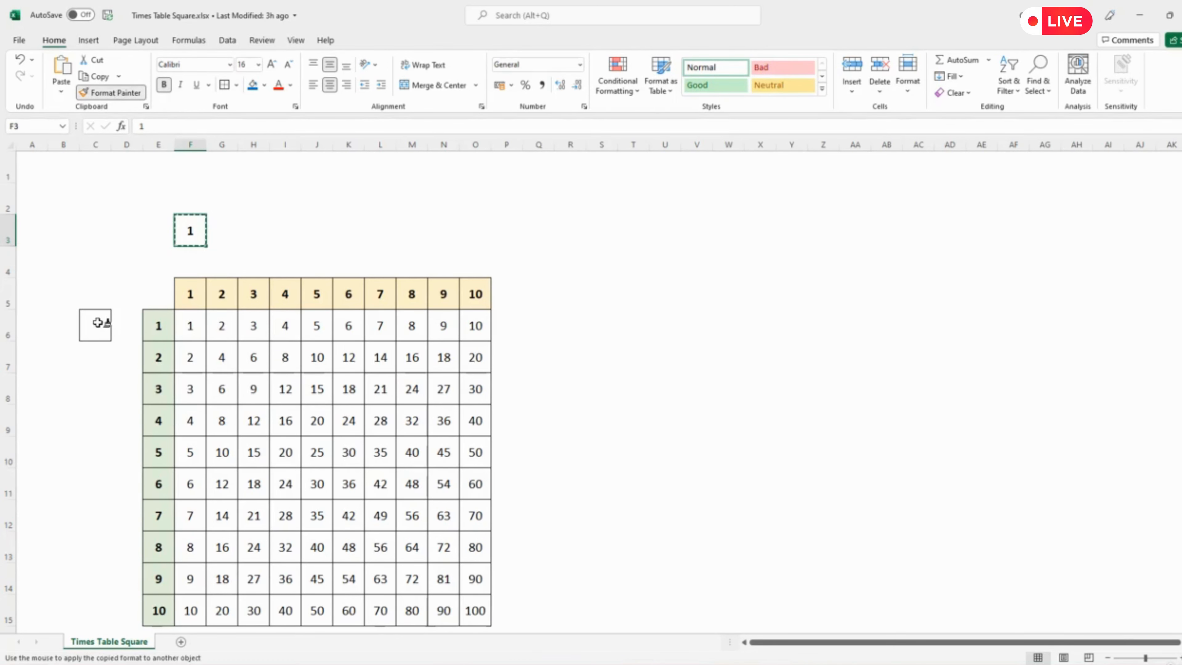
{"action": "left_click", "coordinate": [100, 322]}
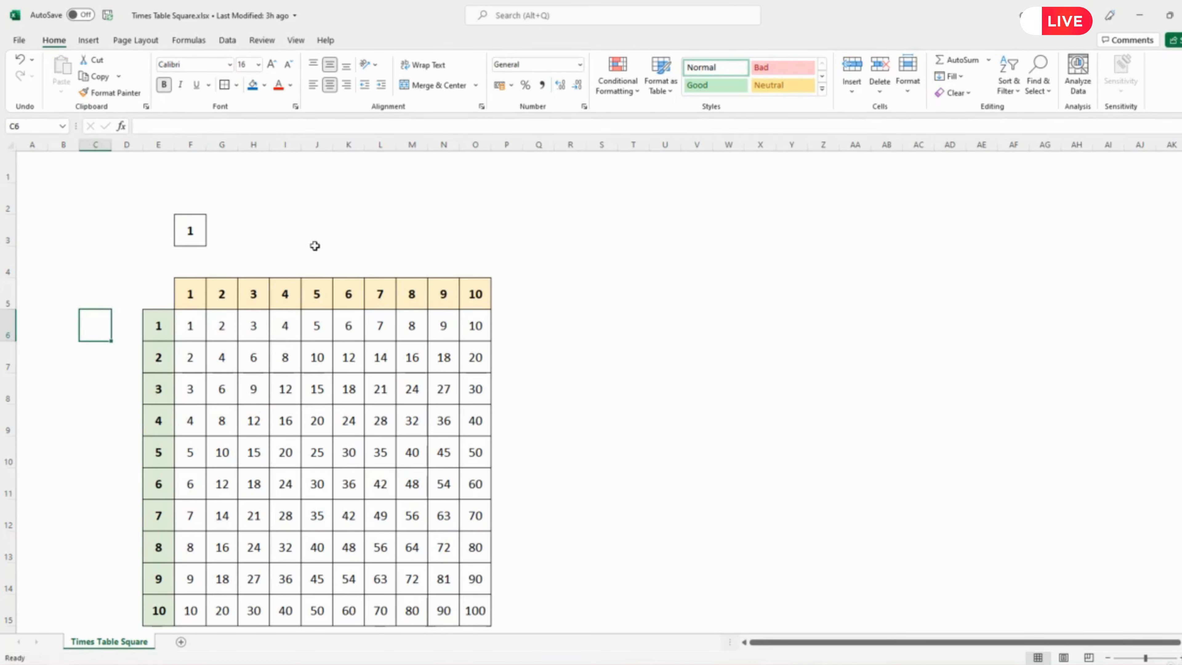
{"action": "type", "text": "1"}
{"action": "key", "text": "Return"}
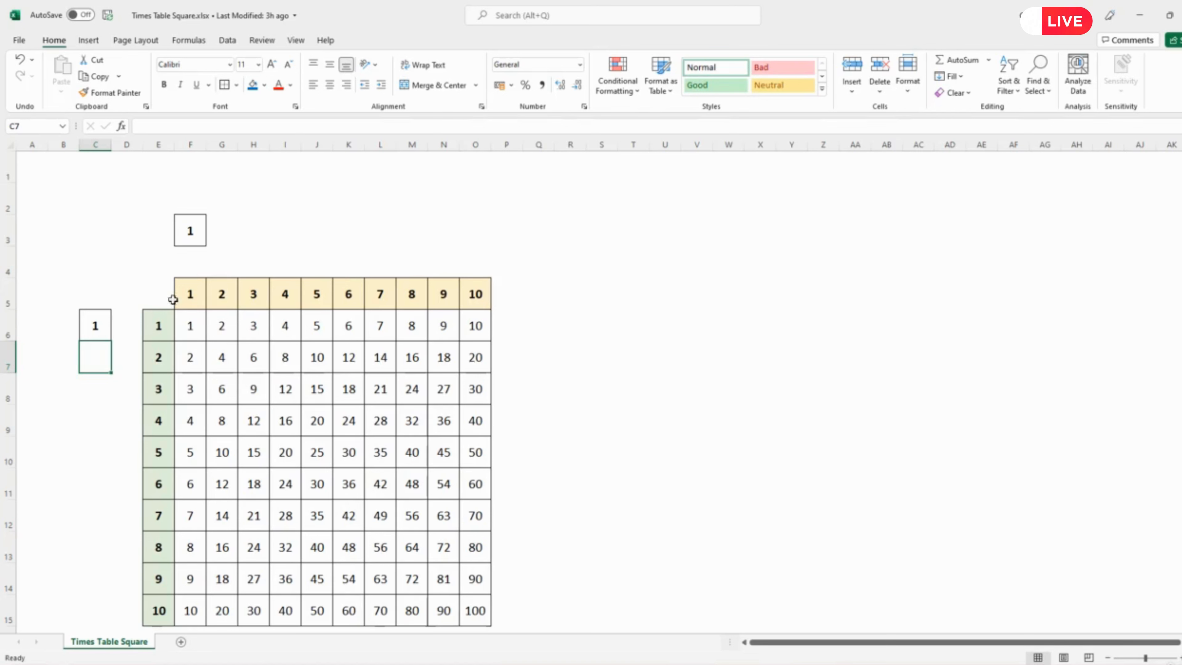
- Link the first row header, cell E6, to the input box with the formula =C6
{"action": "left_click", "coordinate": [164, 335]}
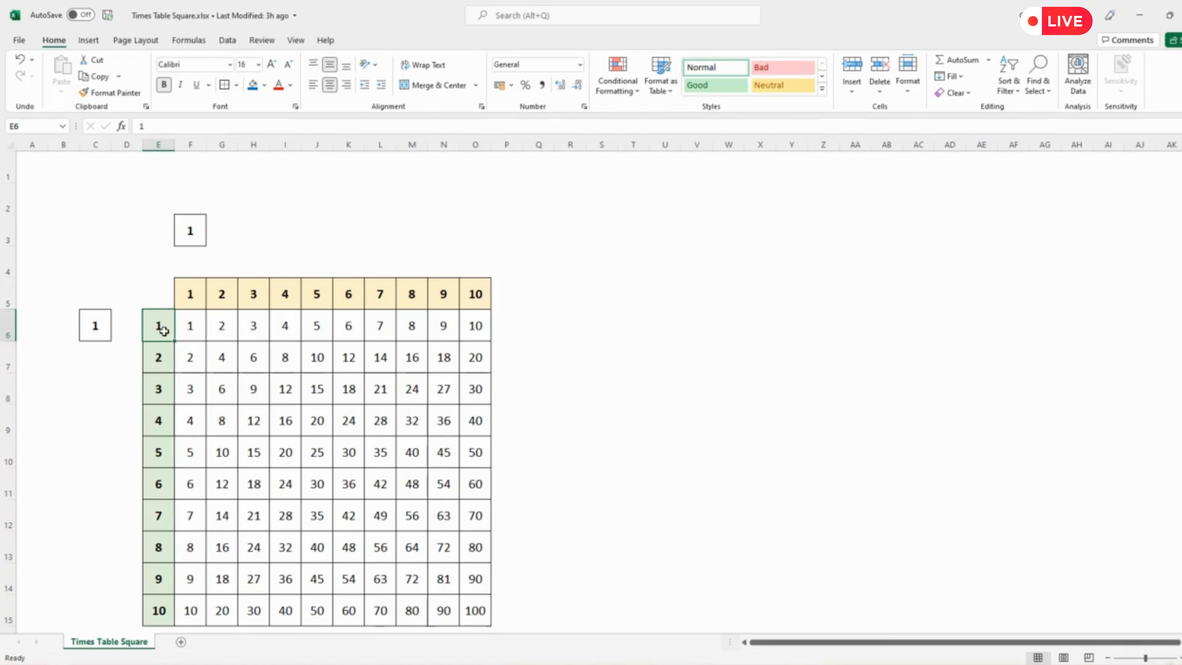
{"action": "type", "text": "="}
{"action": "left_click", "coordinate": [95, 327]}
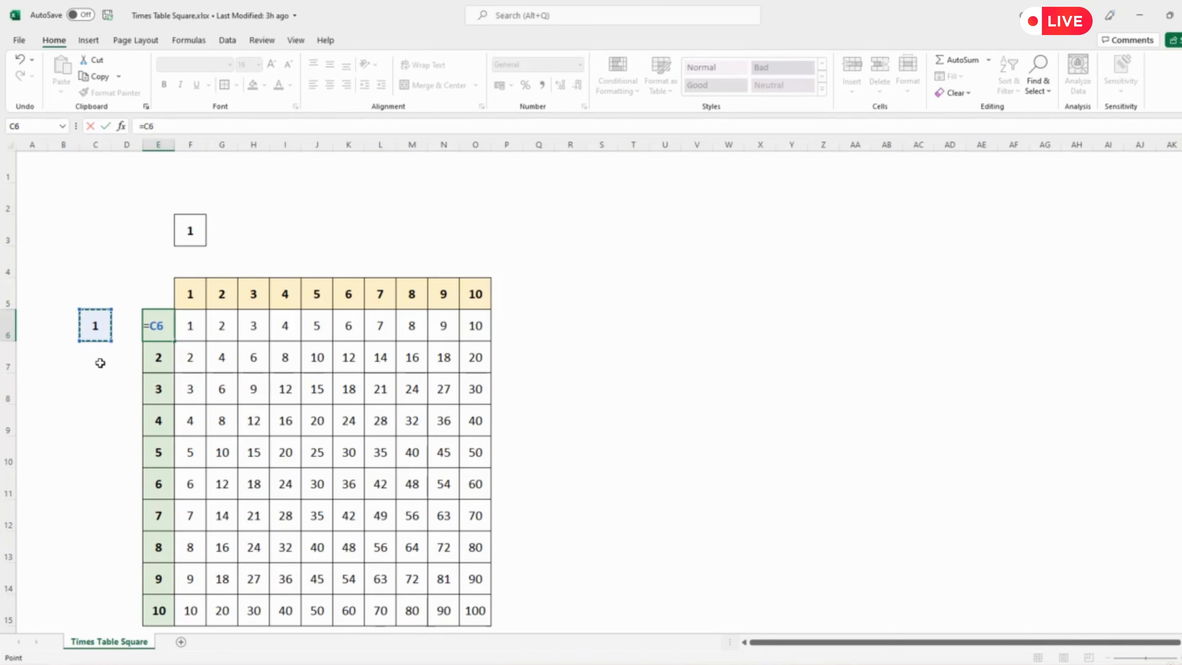
{"action": "key", "text": "Return"}
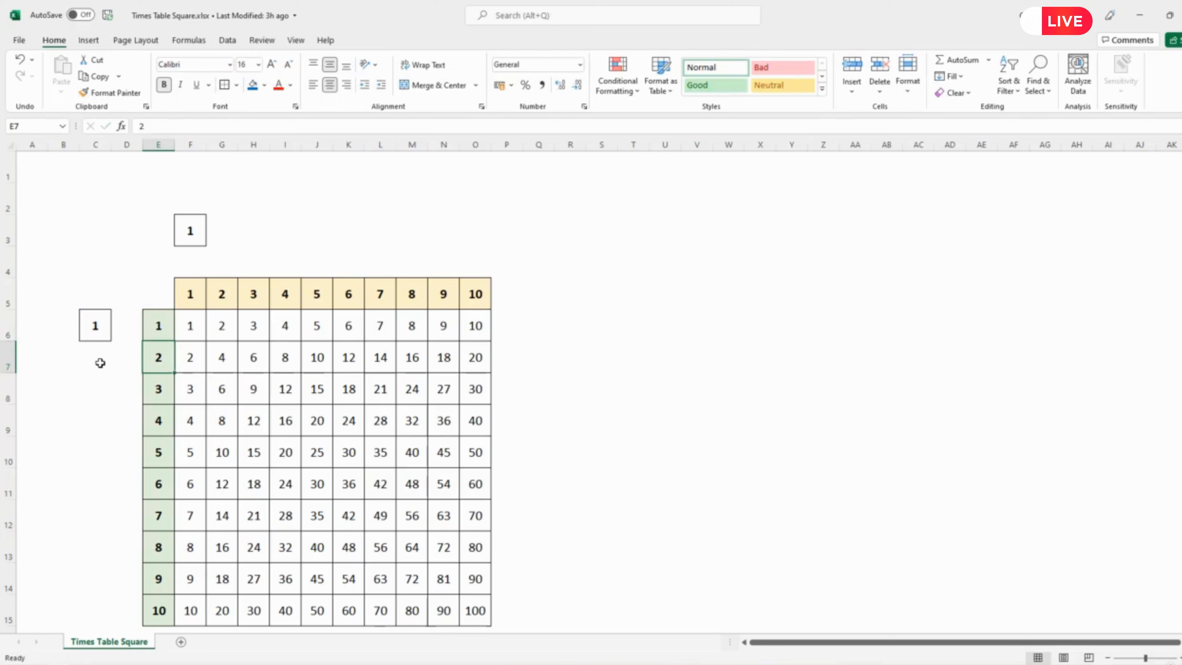
- Link the first column header, cell F5, to the input box above it with the formula =F3
{"action": "left_click", "coordinate": [198, 293]}
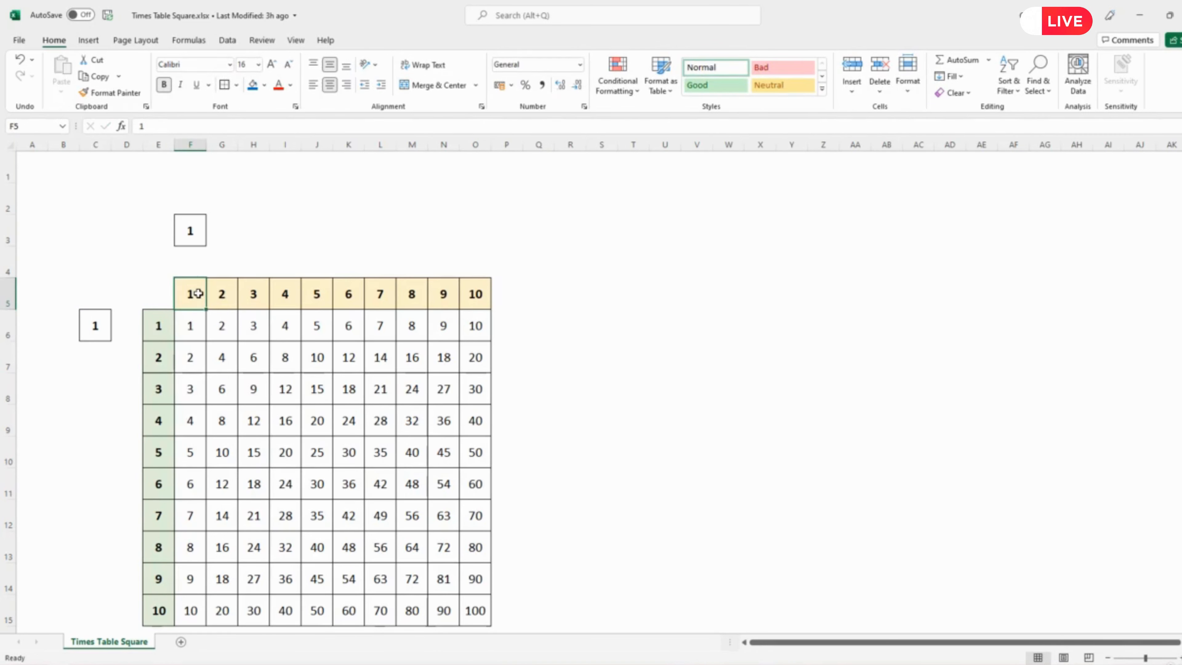
{"action": "type", "text": "="}
{"action": "left_click", "coordinate": [188, 229]}
{"action": "key", "text": "Return"}
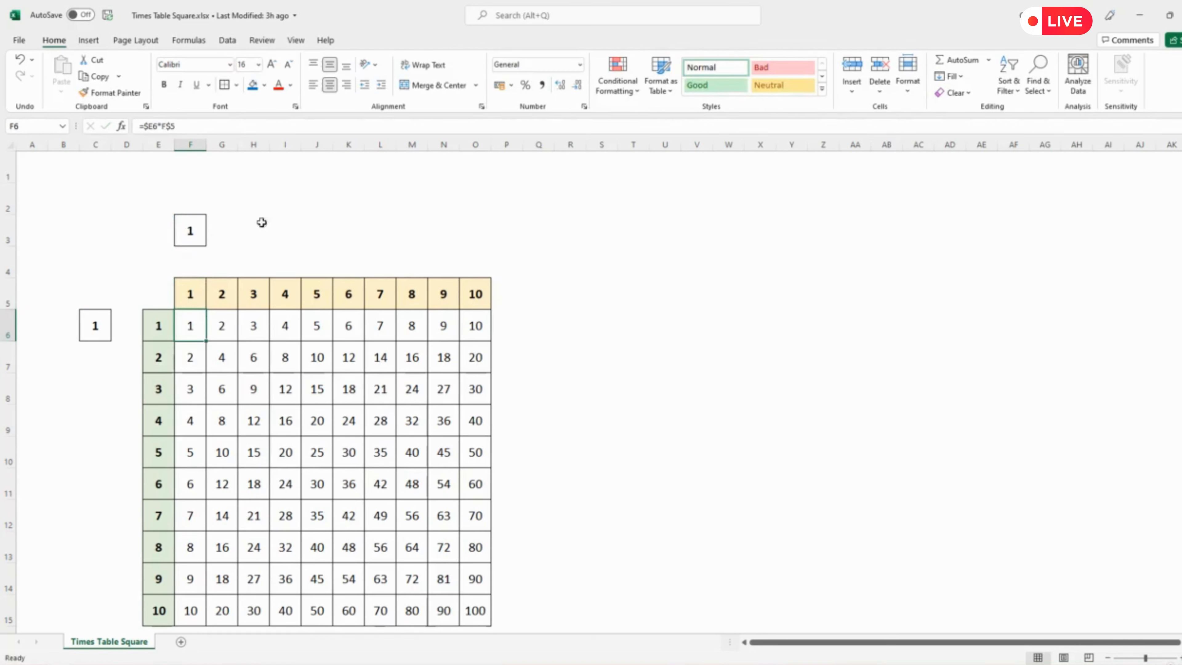
- Test the header links by setting both input boxes, F3 and C6, to 2
{"action": "left_click", "coordinate": [189, 230]}
{"action": "type", "text": "2"}
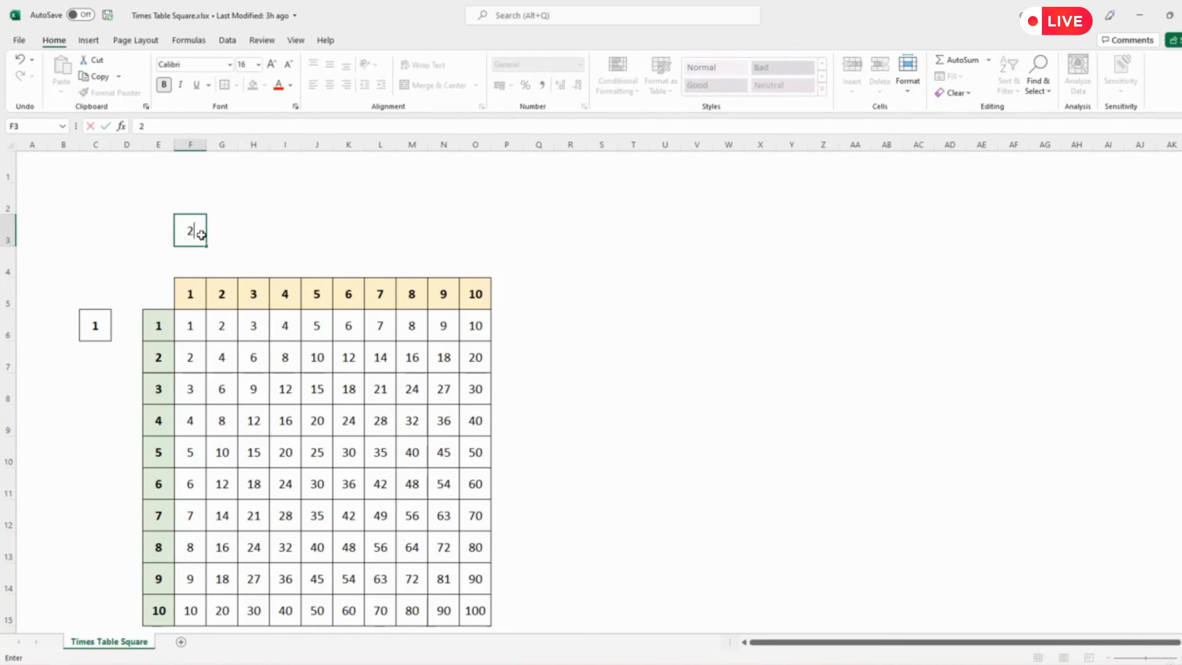
{"action": "key", "text": "Return"}
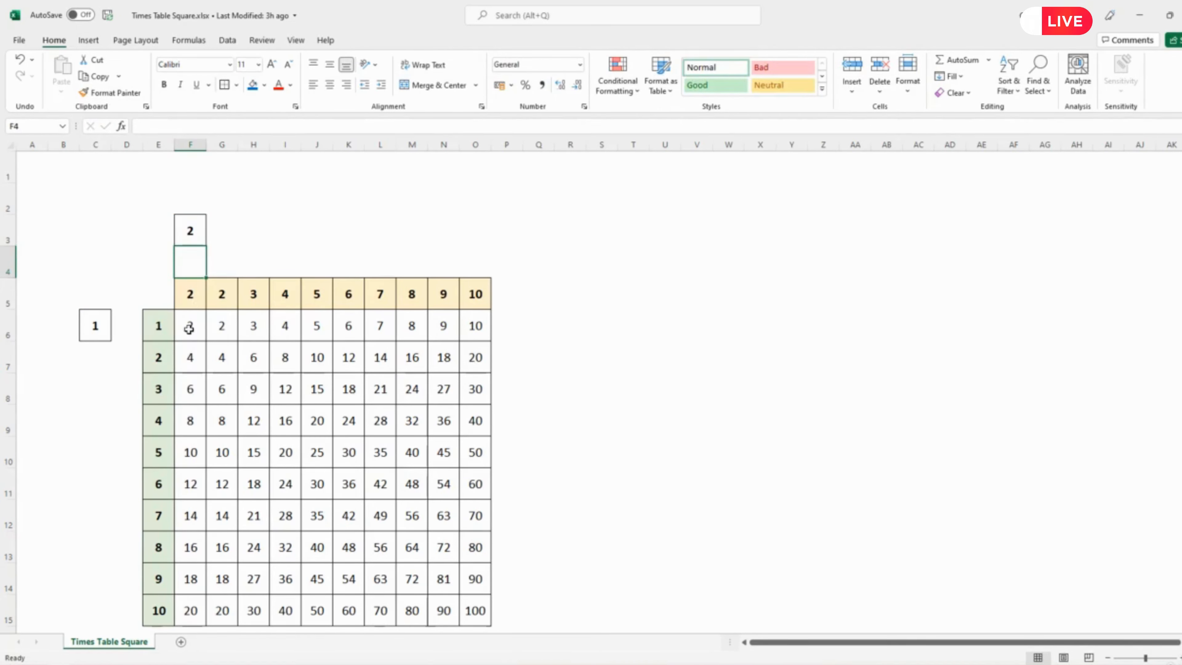
{"action": "left_click", "coordinate": [96, 325]}
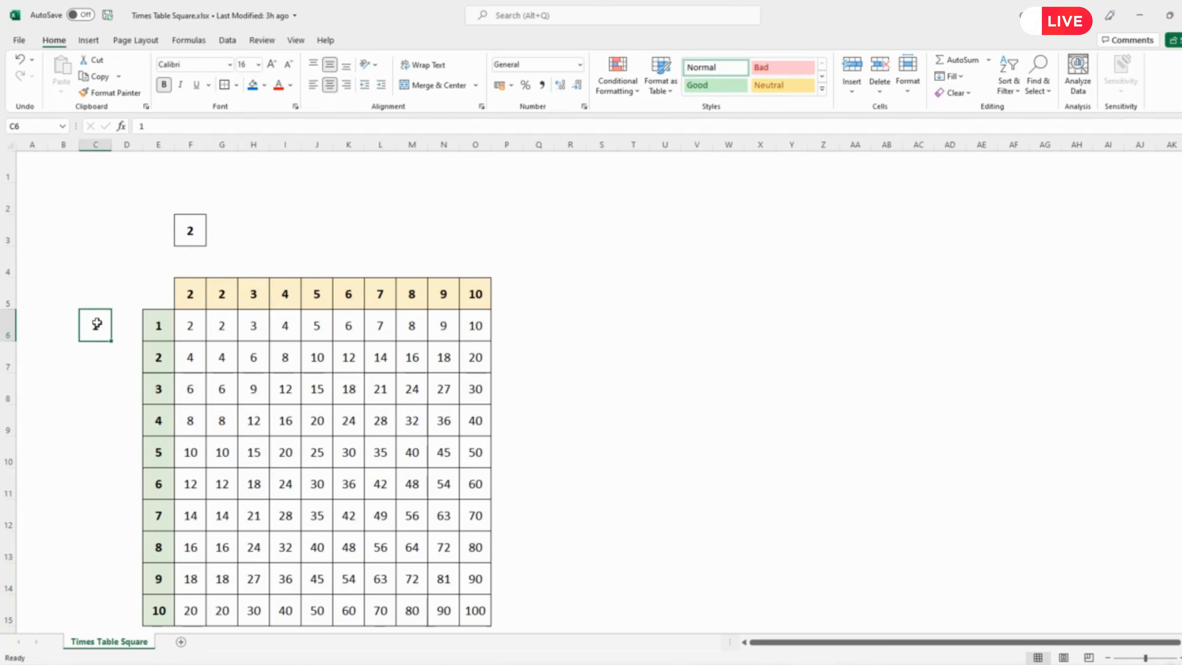
{"action": "type", "text": "2"}
{"action": "key", "text": "Return"}
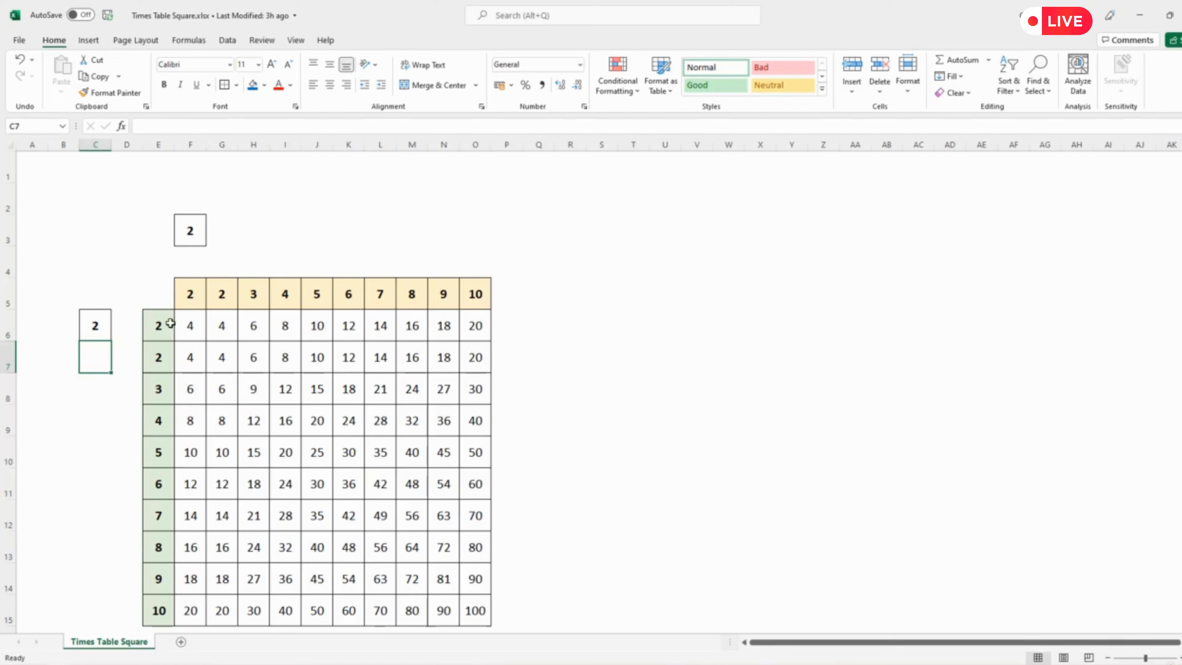
- Set the input boxes C6 and F3 back to 1
{"action": "left_click", "coordinate": [102, 326]}
{"action": "type", "text": "1"}
{"action": "key", "text": "Return"}
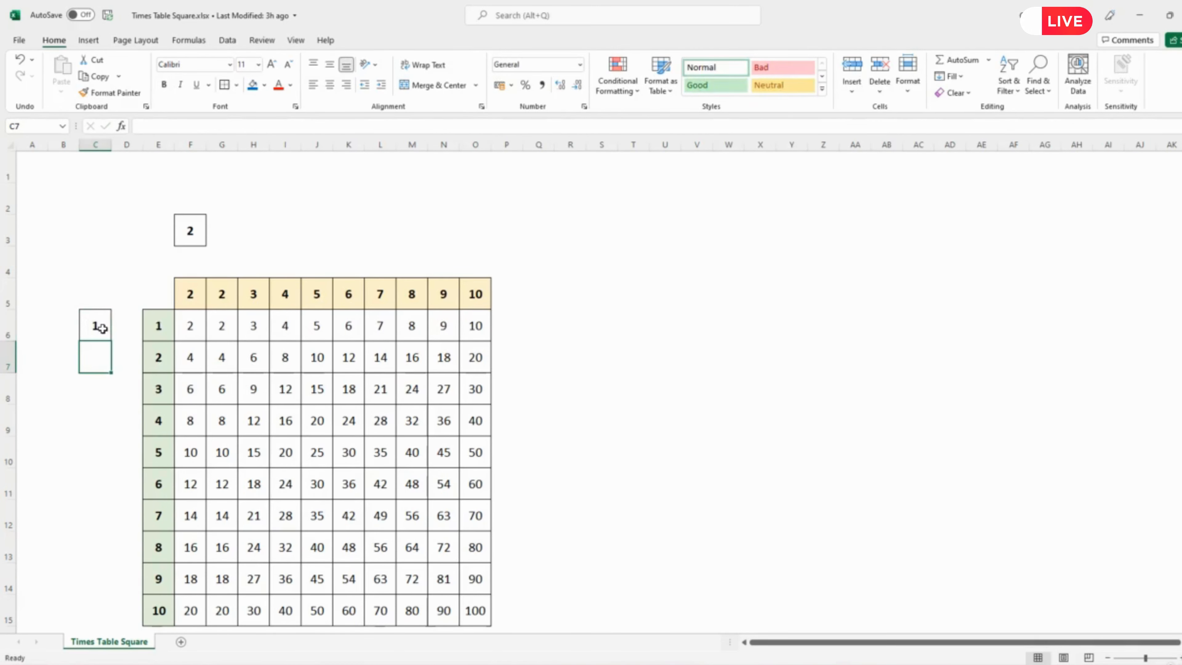
{"action": "left_click", "coordinate": [192, 229]}
{"action": "type", "text": "1"}
{"action": "key", "text": "Return"}
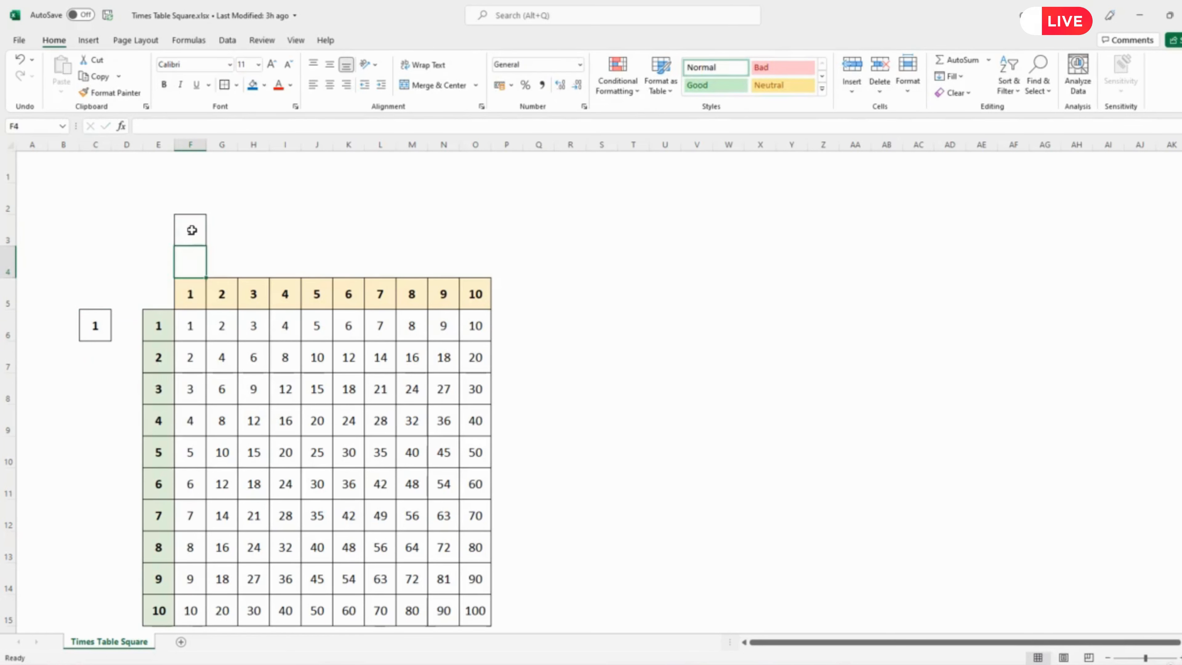
- Insert the multiplication sign symbol (×) in cell G3, beside the F3 input box
{"action": "left_click", "coordinate": [218, 237]}
{"action": "left_click", "coordinate": [89, 43]}
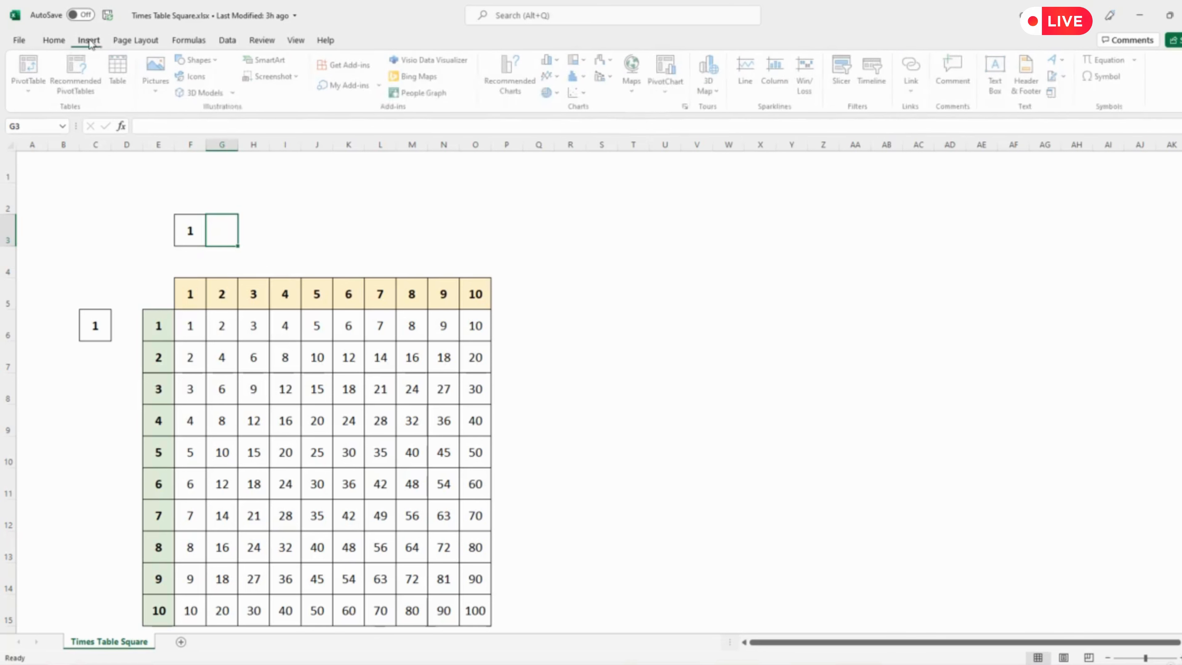
{"action": "left_click", "coordinate": [1099, 78]}
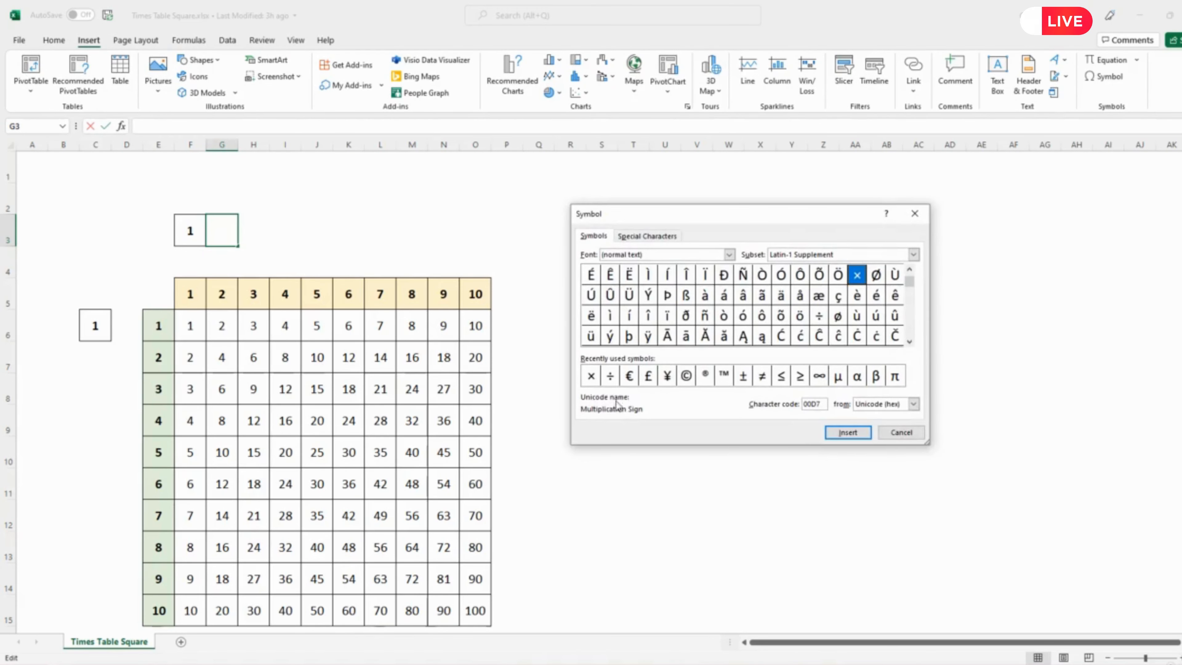
{"action": "left_click", "coordinate": [591, 380]}
{"action": "left_click", "coordinate": [855, 433]}
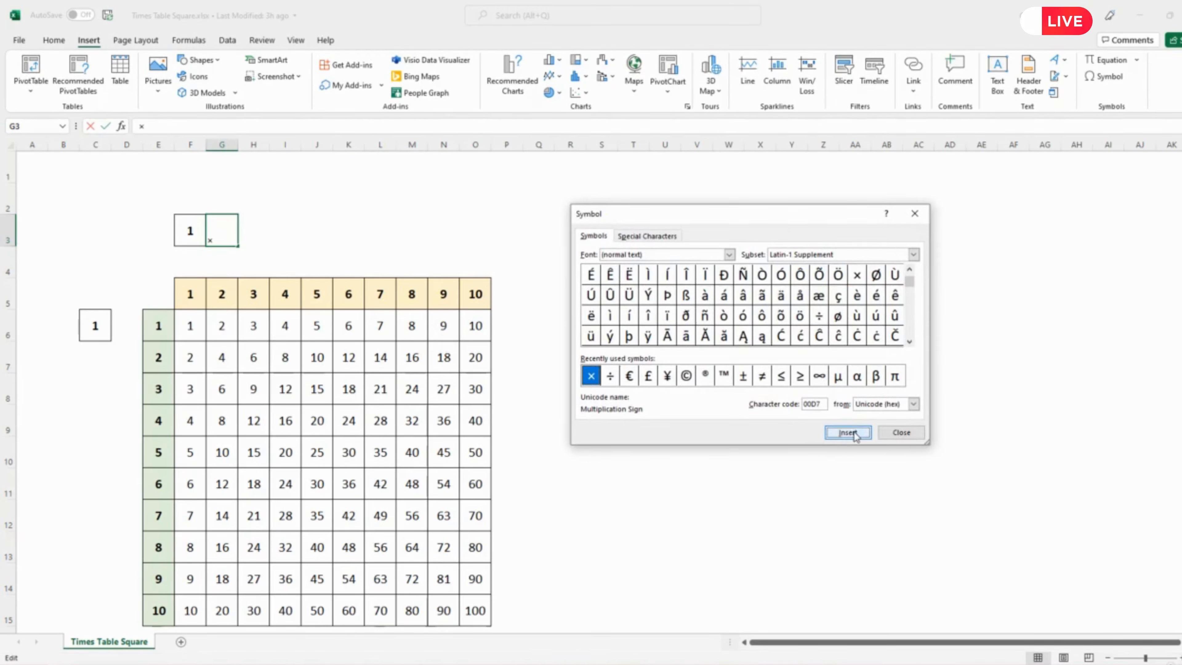
{"action": "left_click", "coordinate": [900, 434]}
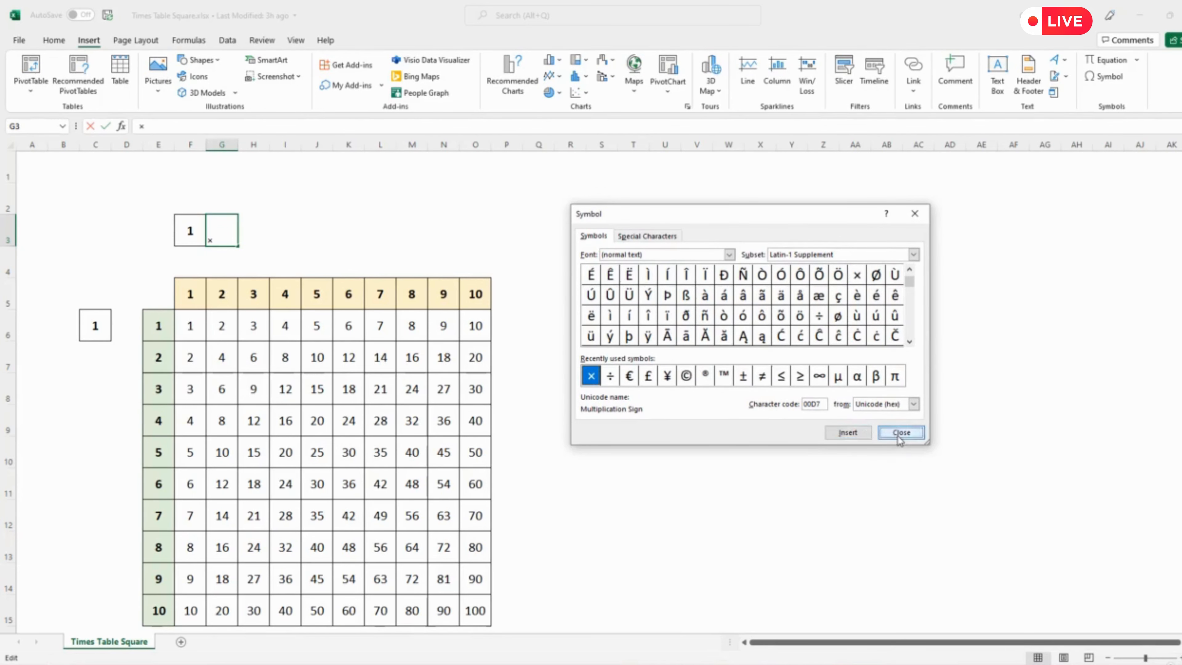
{"action": "left_click", "coordinate": [329, 275]}
{"action": "left_click", "coordinate": [226, 241]}
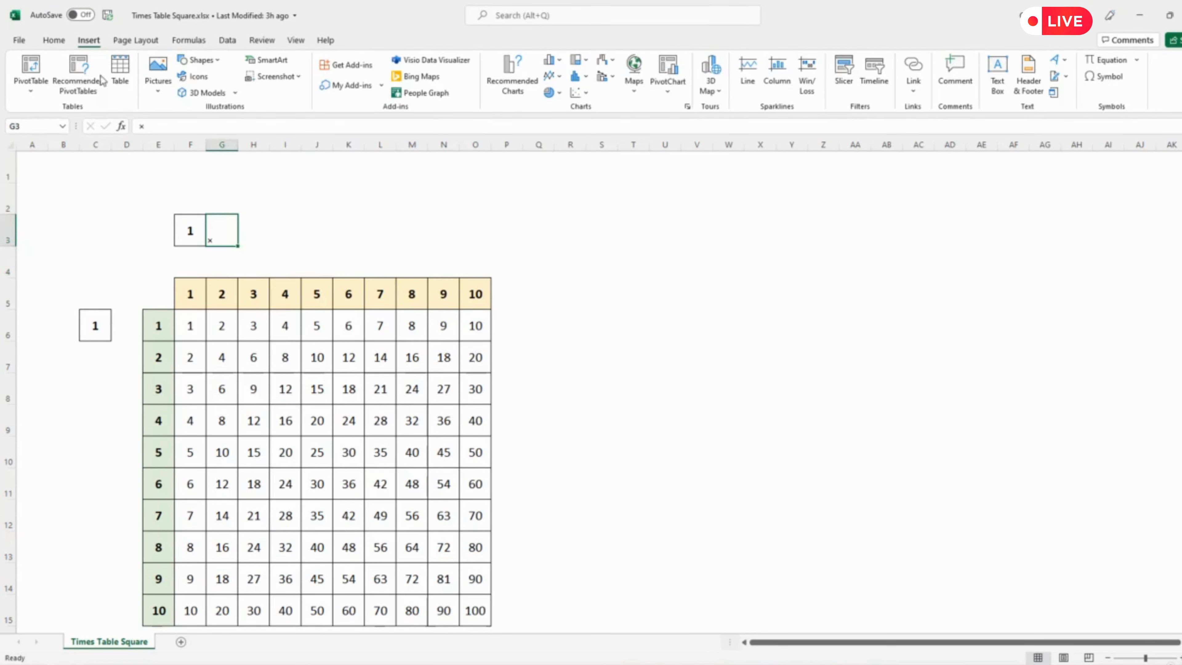
- Centre the multiplication sign in G3 vertically and horizontally, and make it bold at font size 16
{"action": "left_click", "coordinate": [54, 40]}
{"action": "left_click", "coordinate": [330, 64]}
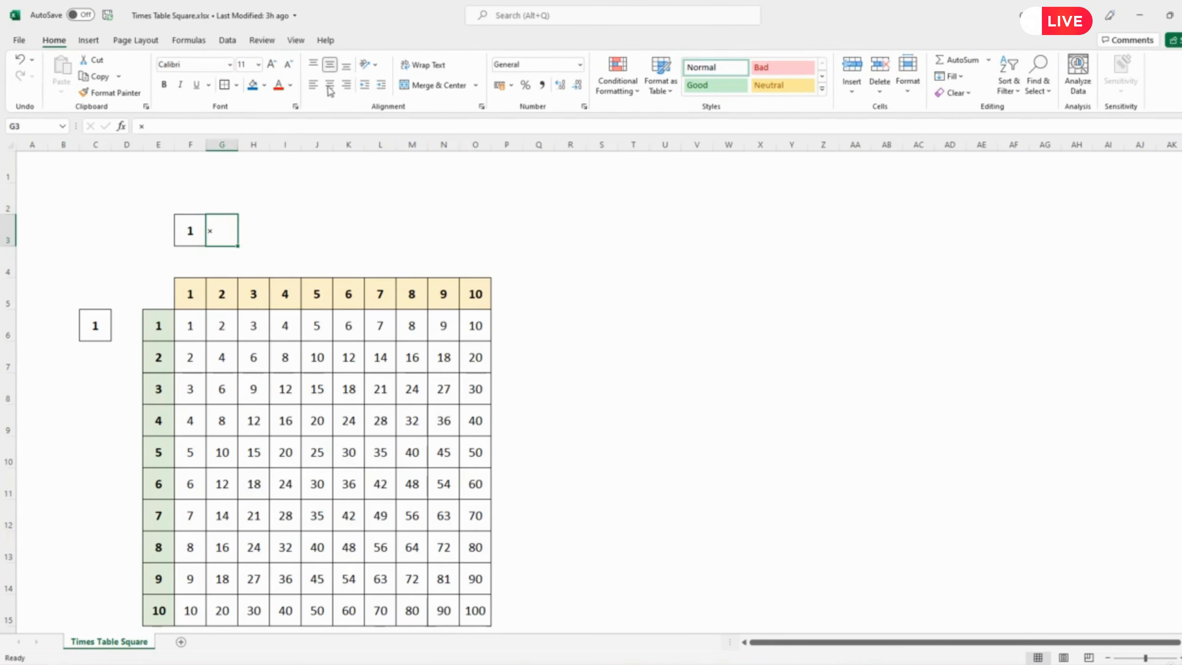
{"action": "left_click", "coordinate": [190, 230]}
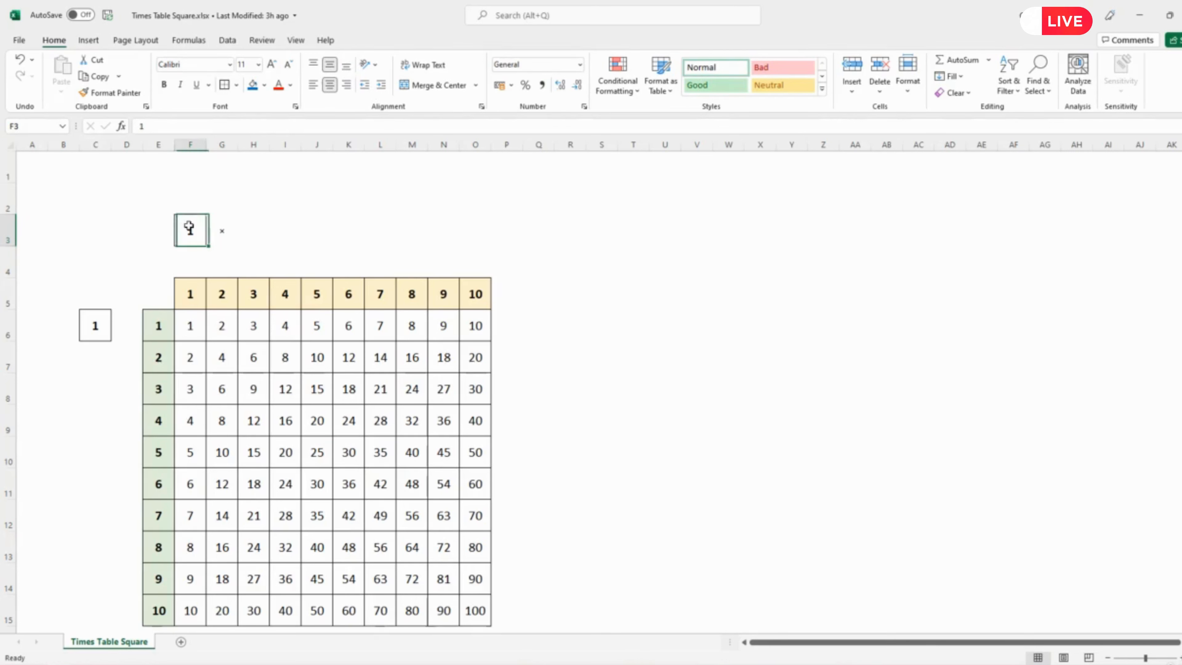
{"action": "left_click", "coordinate": [239, 221]}
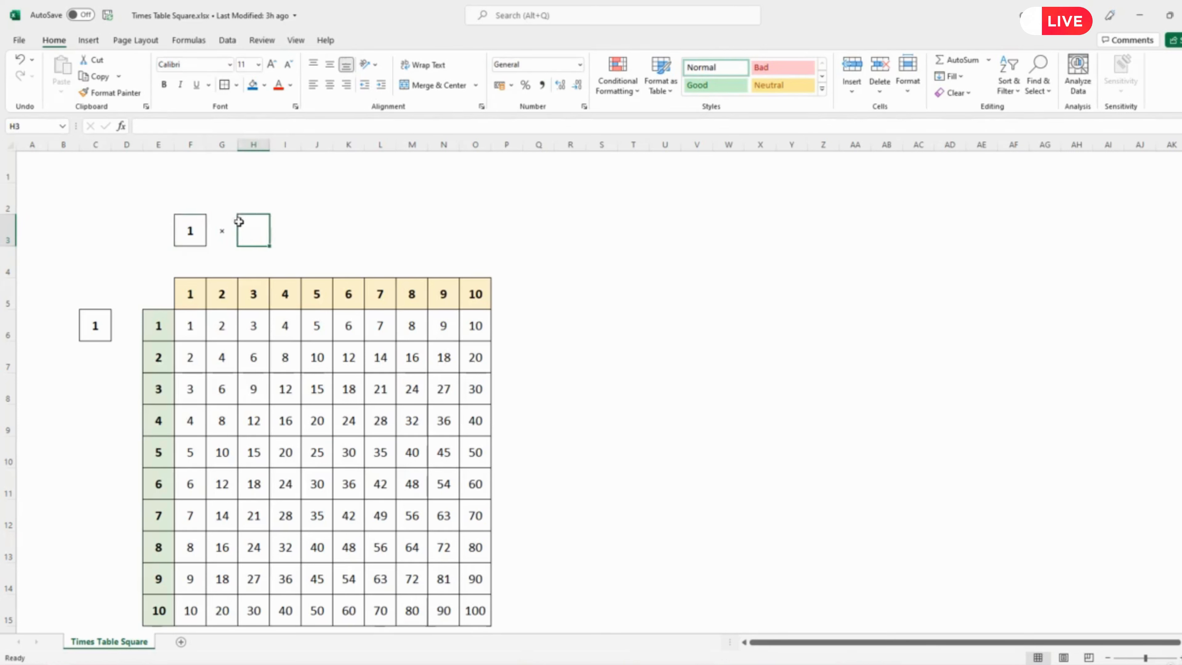
{"action": "left_click", "coordinate": [221, 229]}
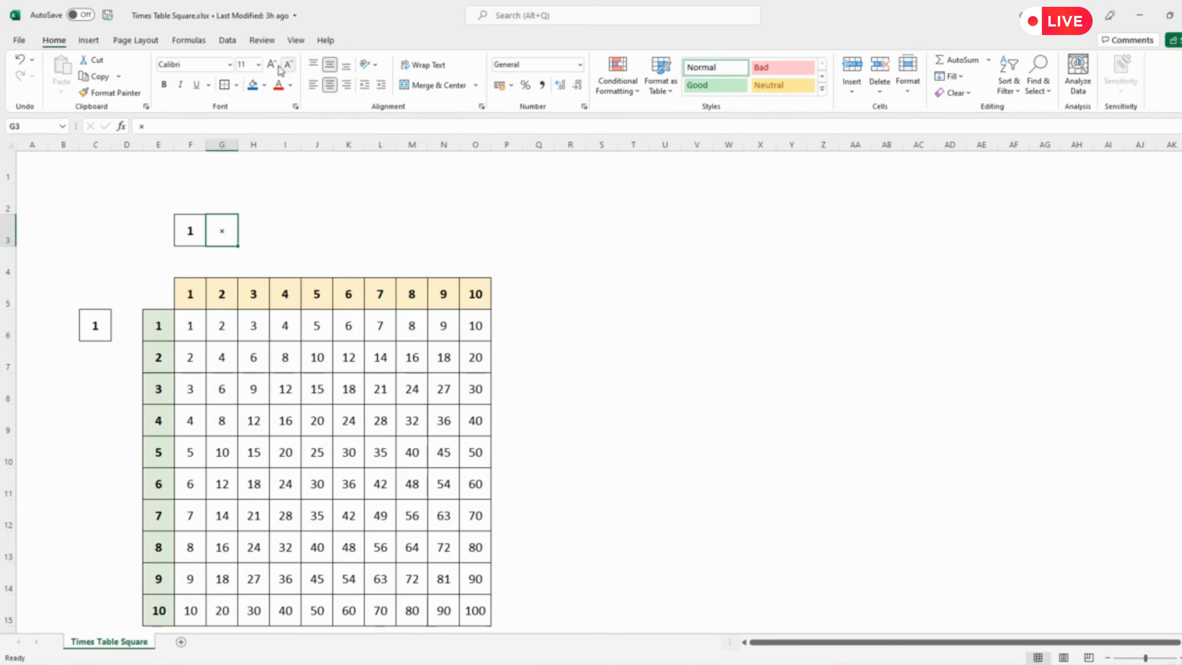
{"action": "left_click", "coordinate": [258, 64]}
{"action": "left_click", "coordinate": [247, 168]}
- Outline cell H3 as a second input box and apply F3's formatting to it with Format Painter
{"action": "left_click", "coordinate": [255, 236]}
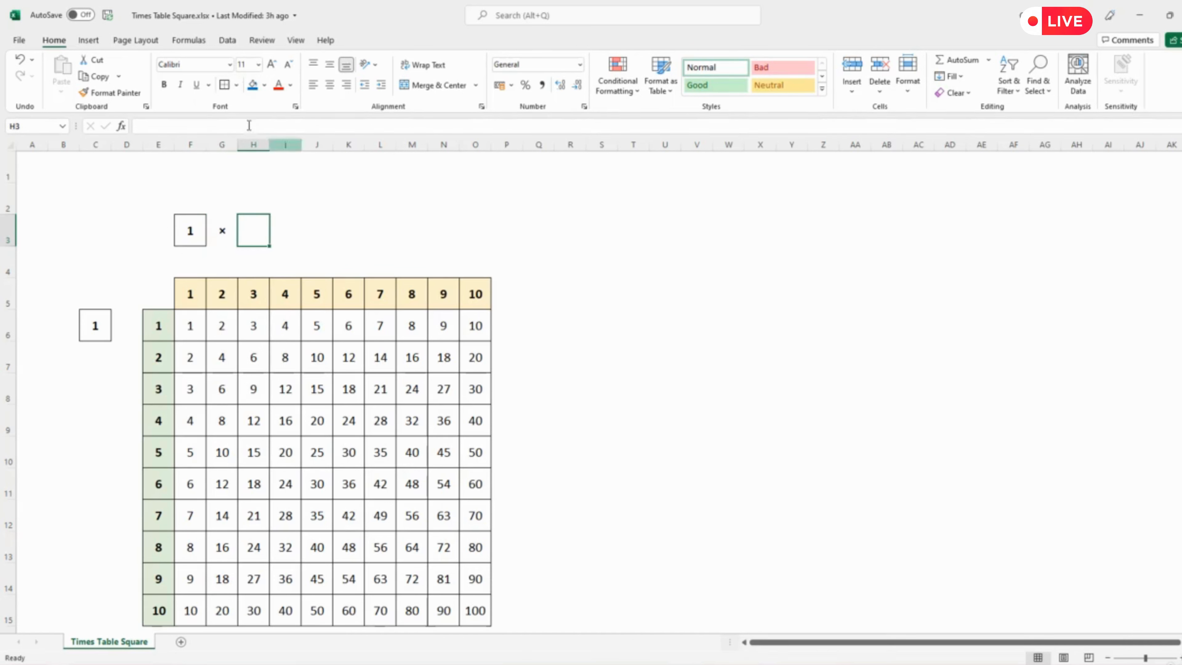
{"action": "left_click", "coordinate": [403, 244]}
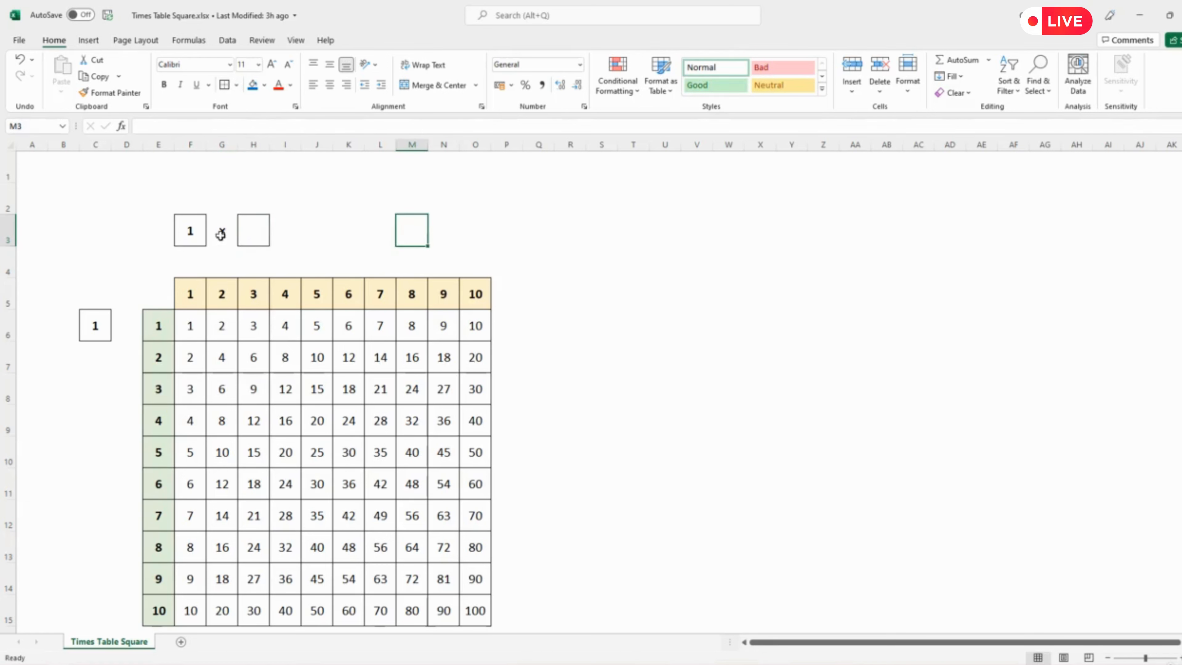
{"action": "left_click", "coordinate": [188, 230]}
{"action": "left_click", "coordinate": [111, 93]}
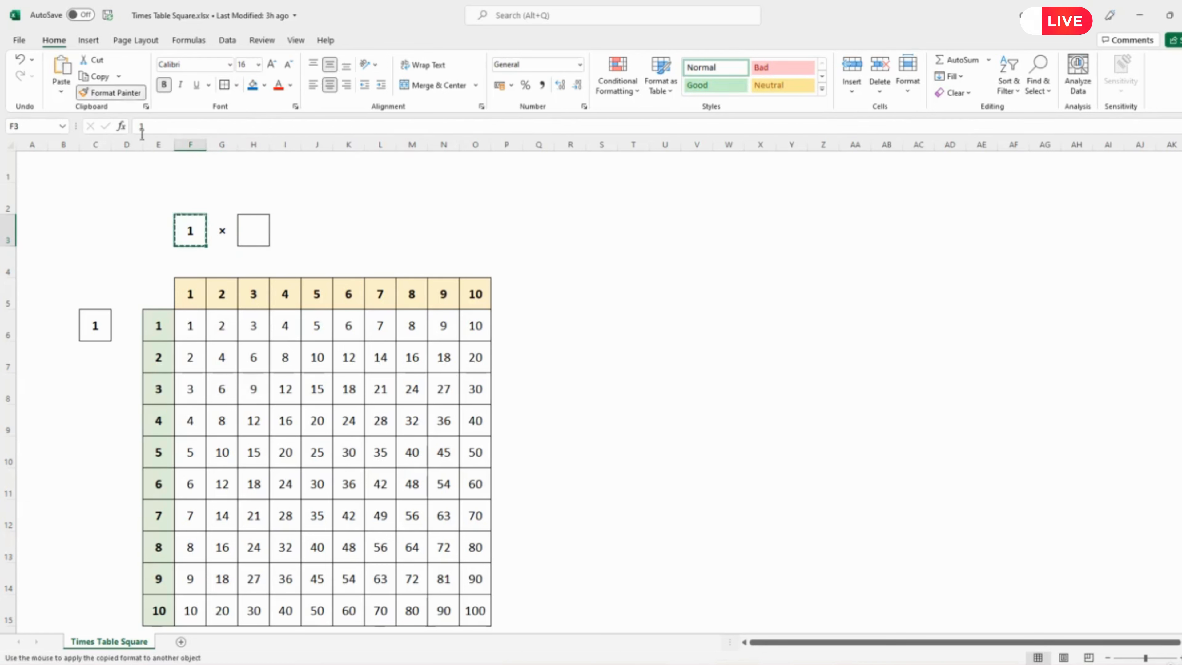
{"action": "left_click", "coordinate": [255, 230]}
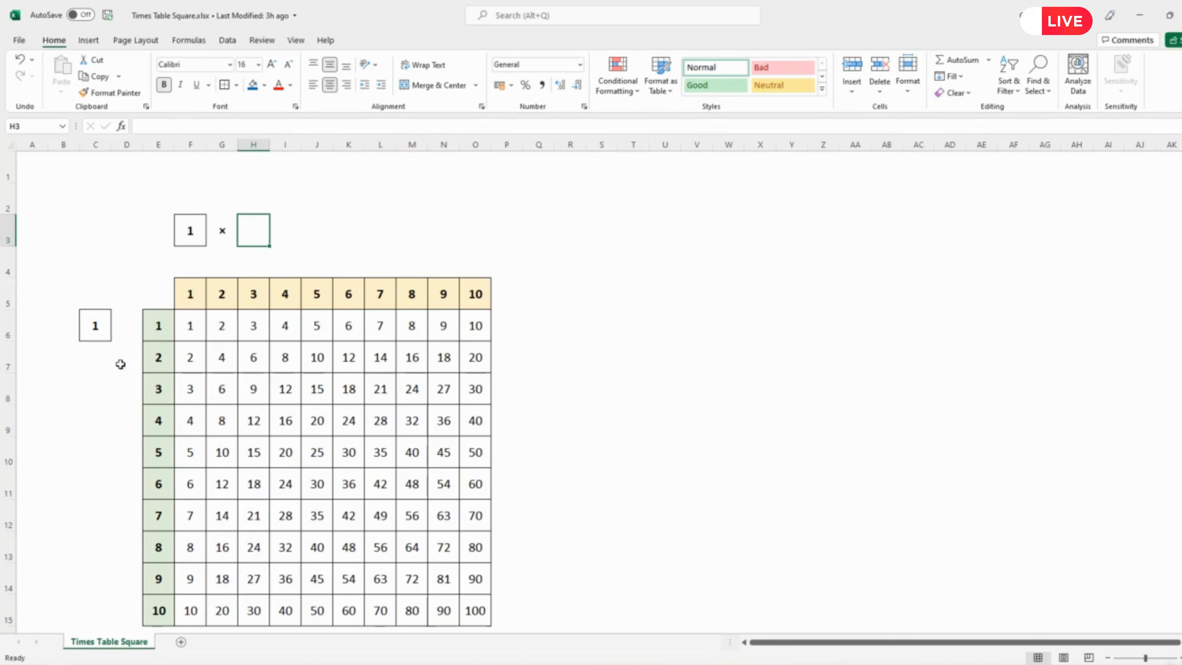
- Copy the multiplication sign from G3 into cell C7, below the C6 input box
{"action": "left_click", "coordinate": [97, 355]}
{"action": "mouse_move", "coordinate": [219, 234]}
{"action": "left_mouse_down"}
{"action": "mouse_move", "coordinate": [247, 235]}
{"action": "mouse_move", "coordinate": [225, 234]}
{"action": "left_mouse_up"}
{"action": "right_click", "coordinate": [225, 234]}
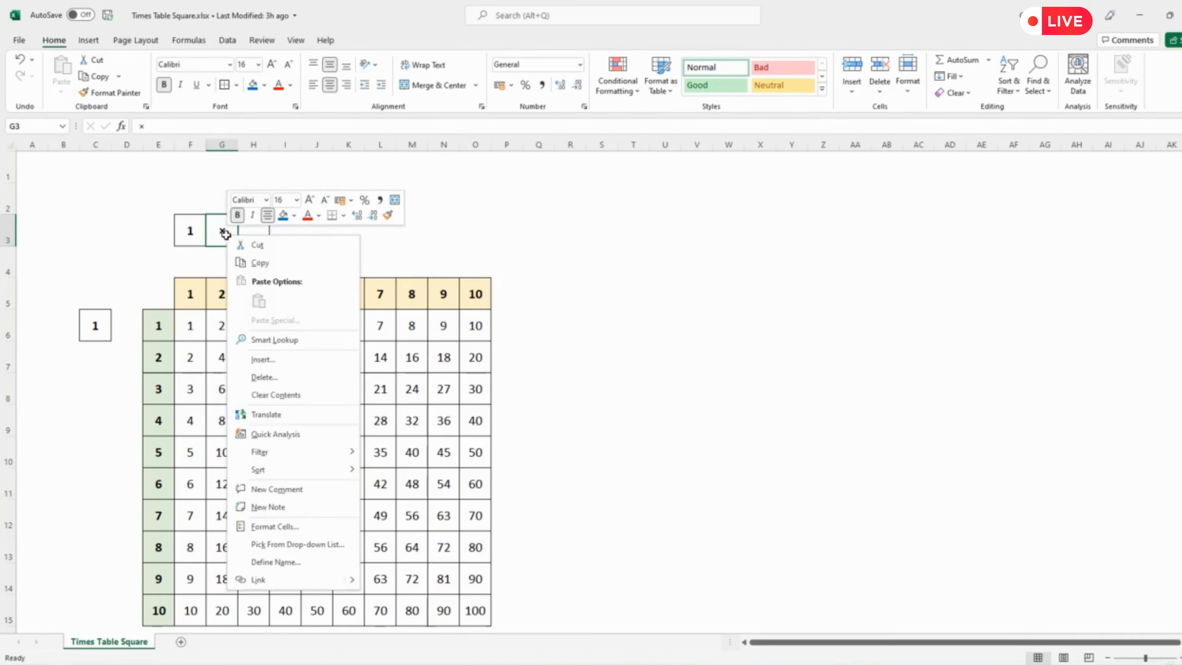
{"action": "left_click", "coordinate": [253, 261]}
{"action": "right_click", "coordinate": [98, 356]}
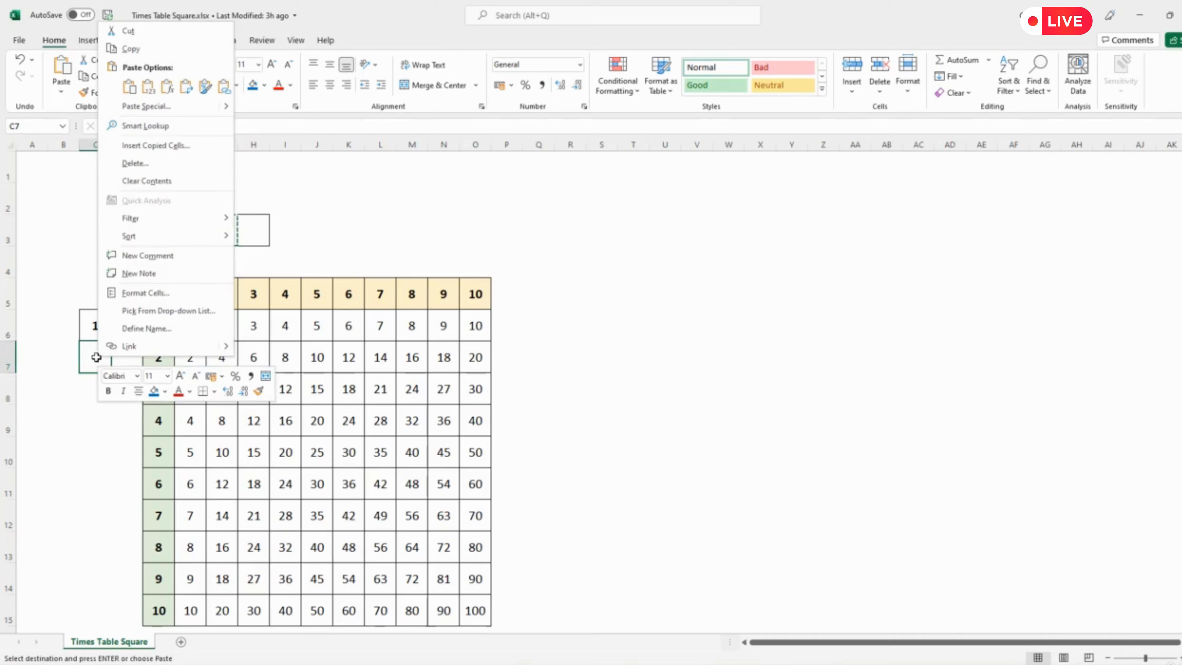
{"action": "left_click", "coordinate": [132, 89]}
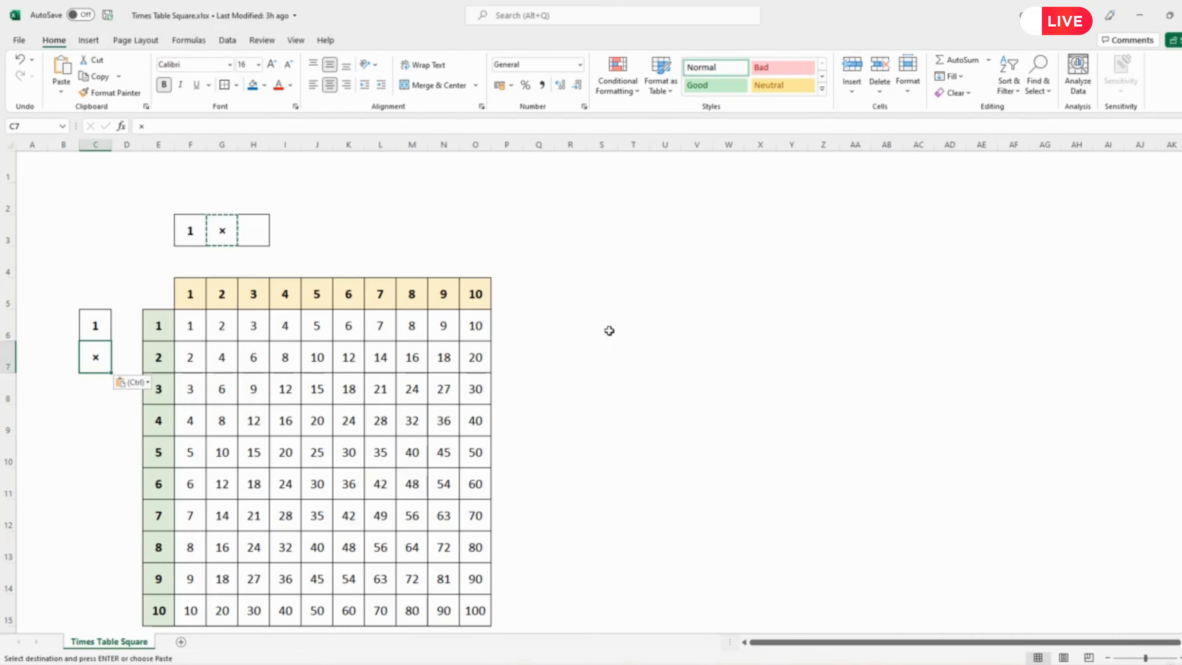
{"action": "left_click", "coordinate": [605, 331]}
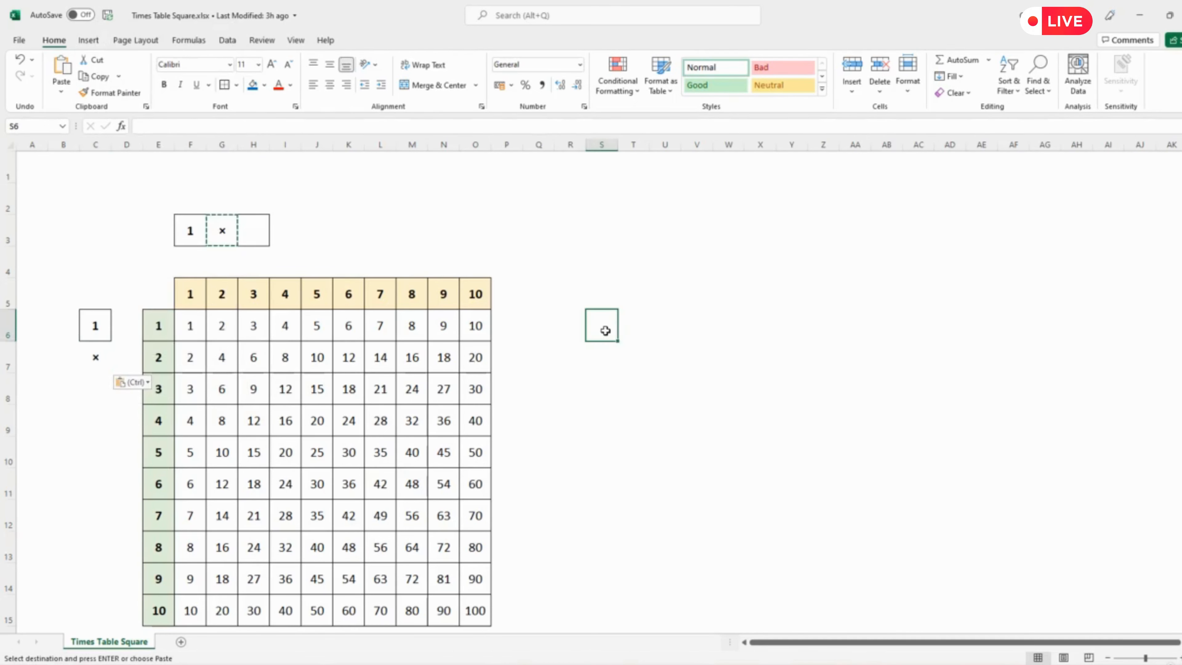
- Format cell C8 as a matching bordered input box with Format Painter
{"action": "left_click", "coordinate": [93, 379]}
{"action": "key", "text": "Escape"}
{"action": "left_click", "coordinate": [100, 92]}
{"action": "left_click", "coordinate": [95, 389]}
{"action": "left_click", "coordinate": [742, 326]}
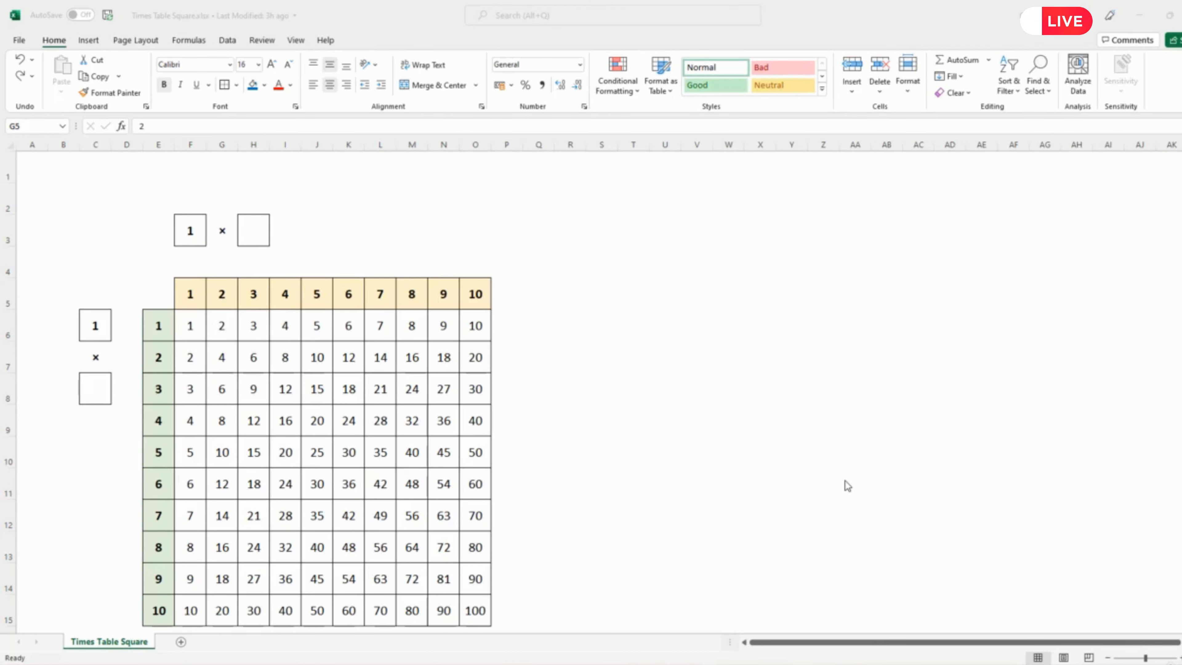
- Enter the formula =F5+H3 in the second column header, cell G5
{"action": "left_click", "coordinate": [249, 230]}
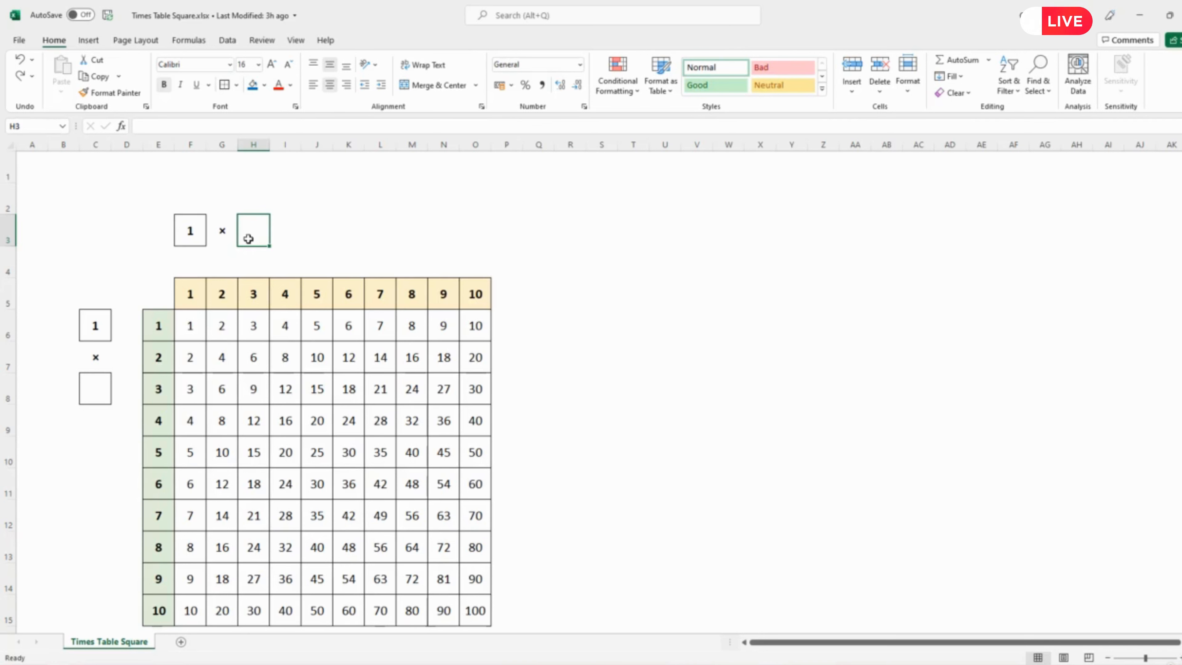
{"action": "left_click", "coordinate": [226, 295]}
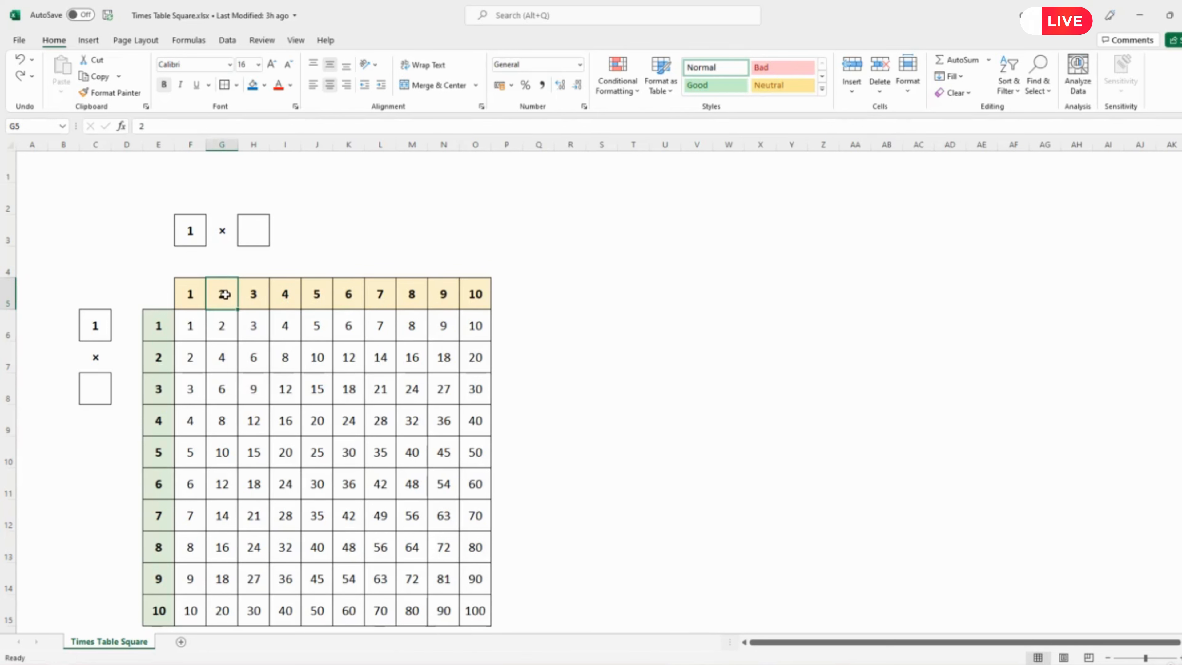
{"action": "type", "text": "="}
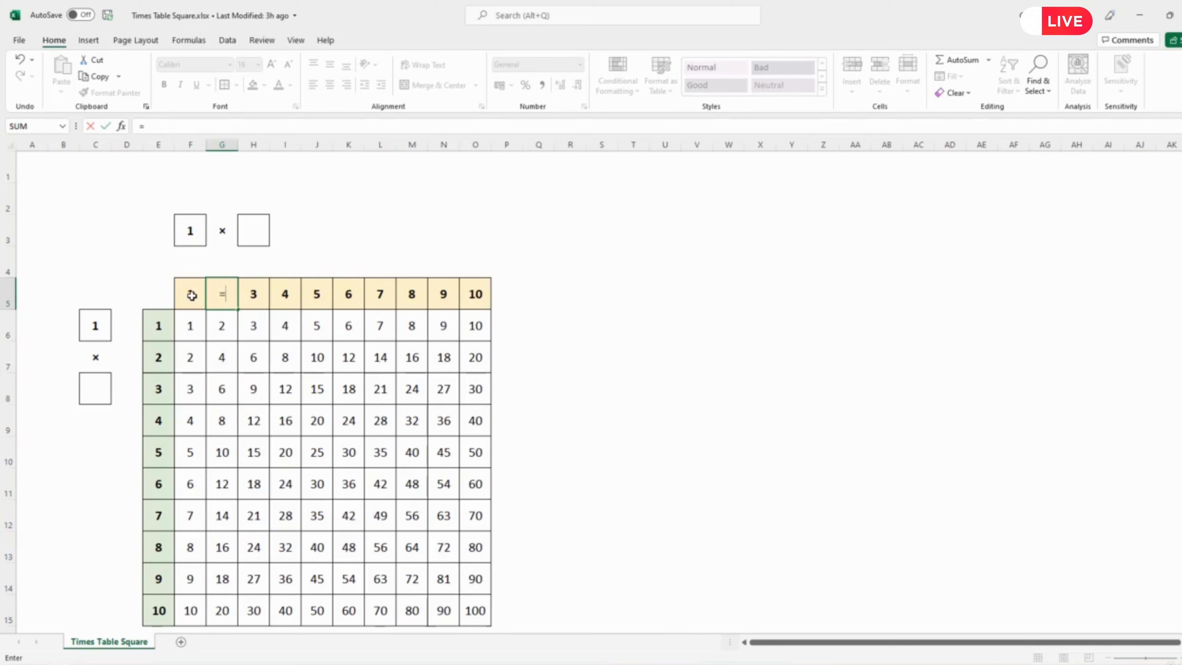
{"action": "left_click", "coordinate": [192, 295]}
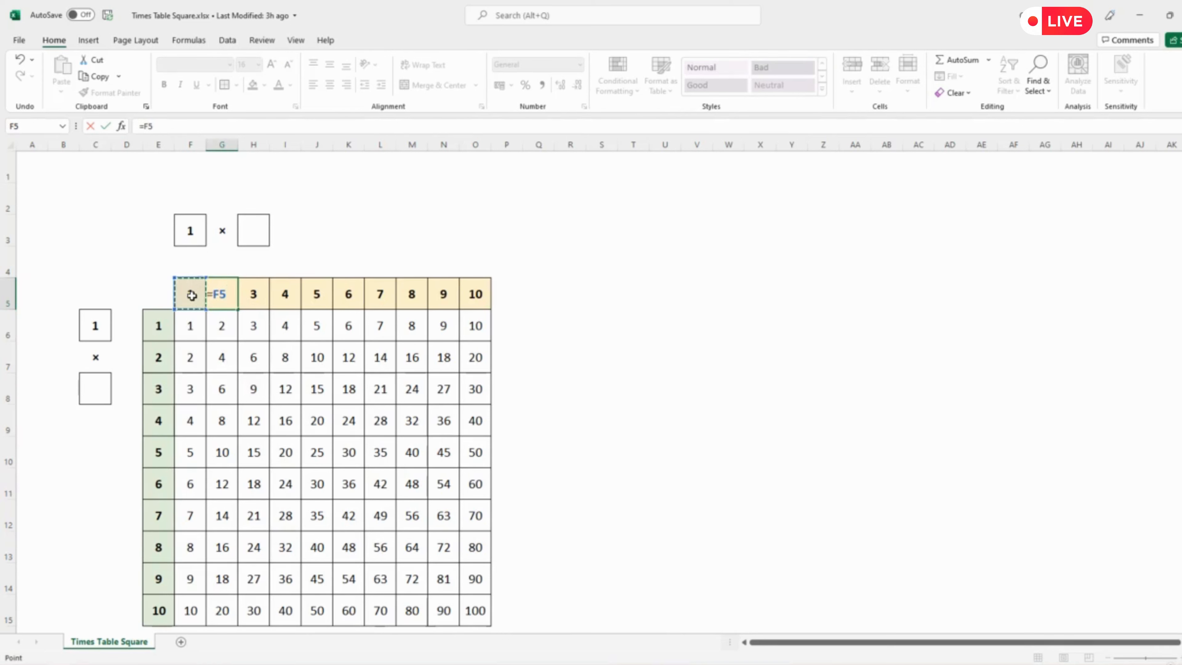
{"action": "type", "text": "+"}
{"action": "left_click", "coordinate": [252, 236]}
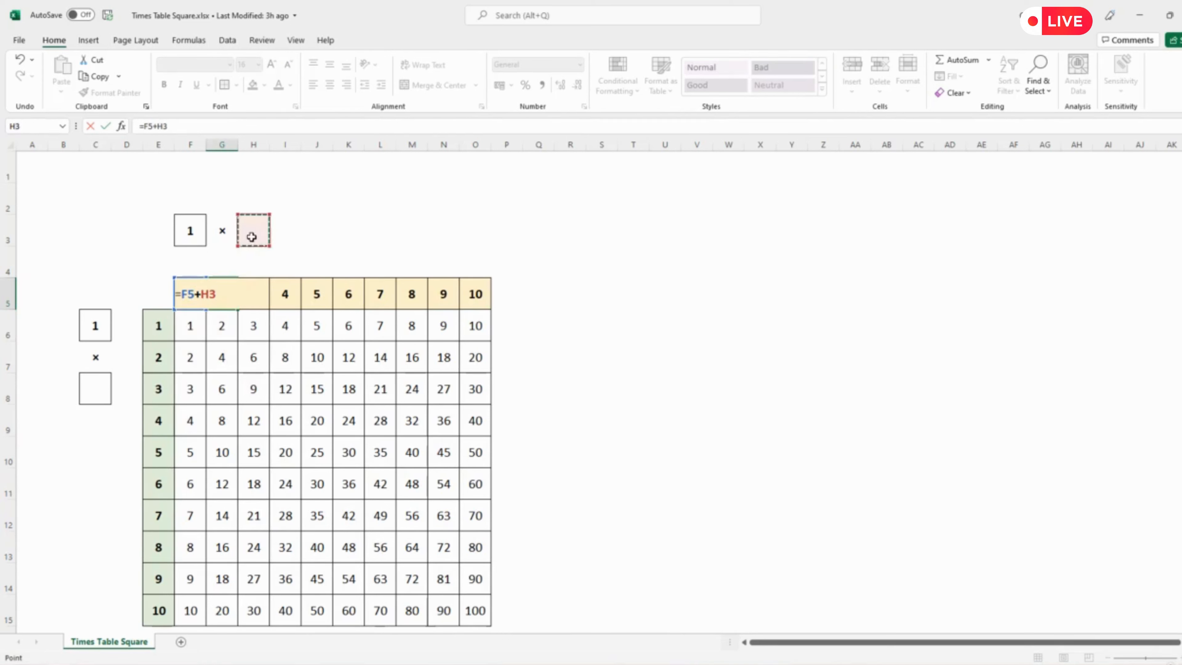
{"action": "key", "text": "Return"}
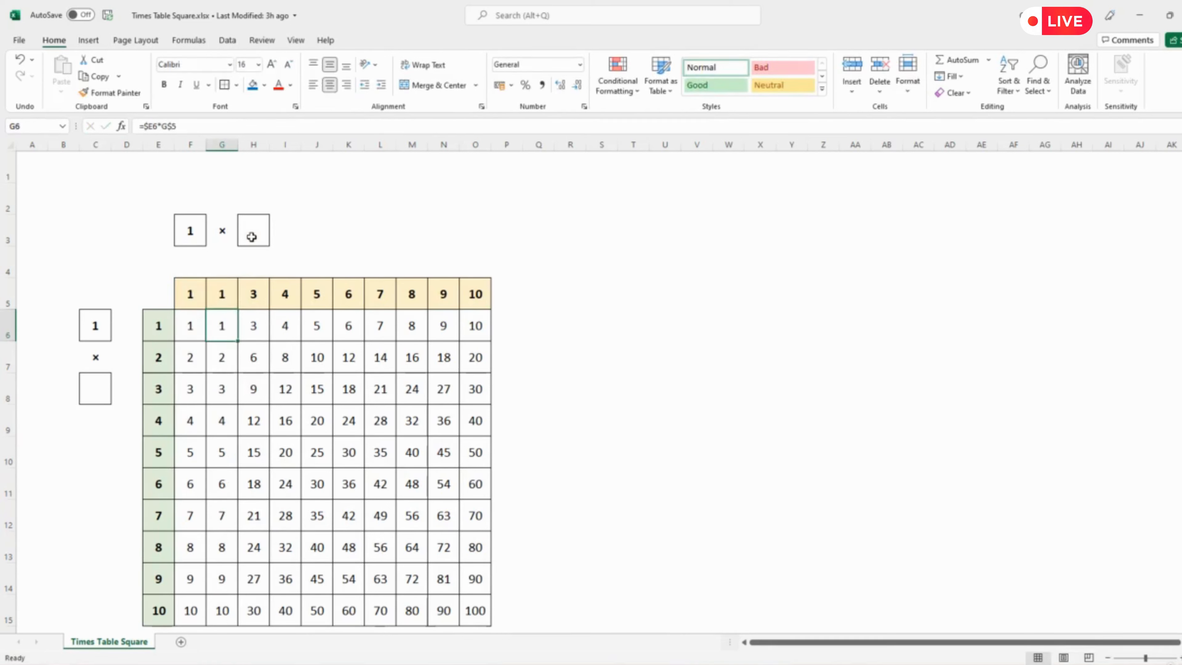
- Fill the formula from G5 across the remaining column headers through O5
{"action": "left_click", "coordinate": [248, 299]}
{"action": "left_click", "coordinate": [222, 300]}
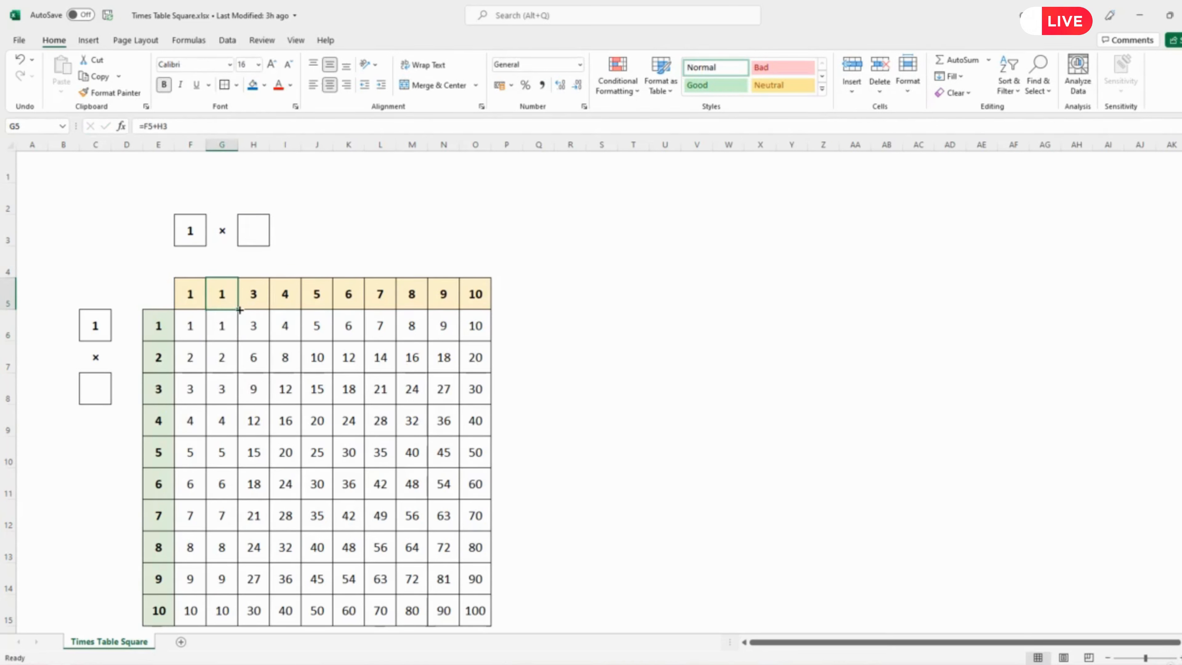
{"action": "left_click_drag", "start_coordinate": [239, 310], "coordinate": [491, 307]}
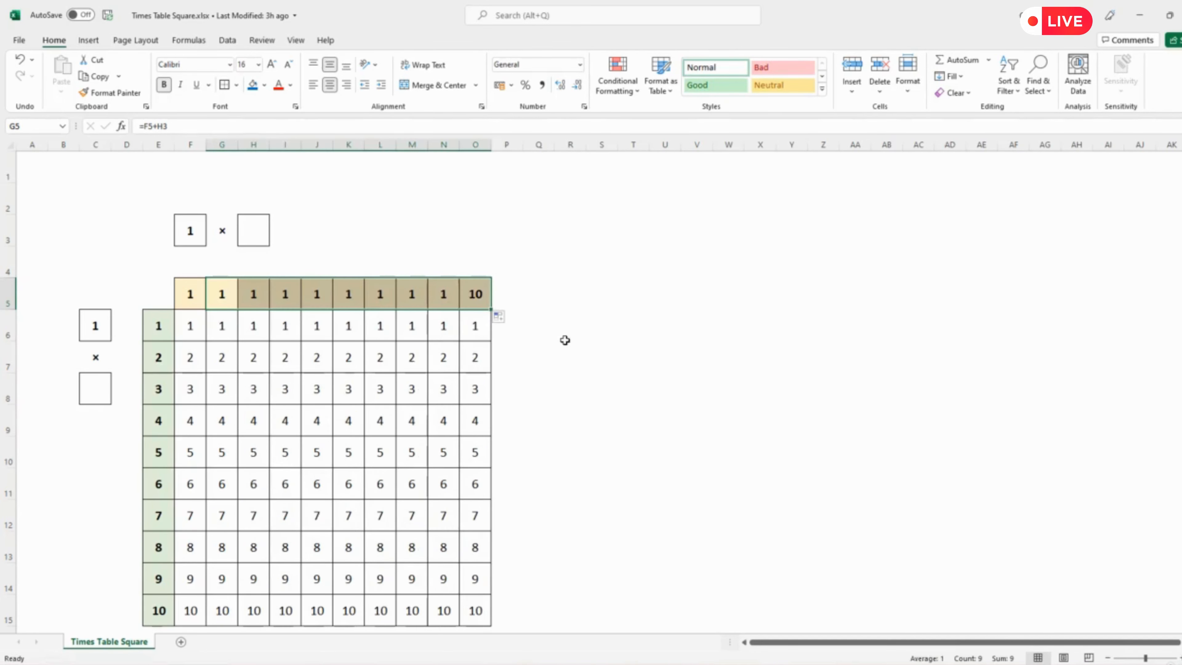
{"action": "left_click", "coordinate": [559, 339]}
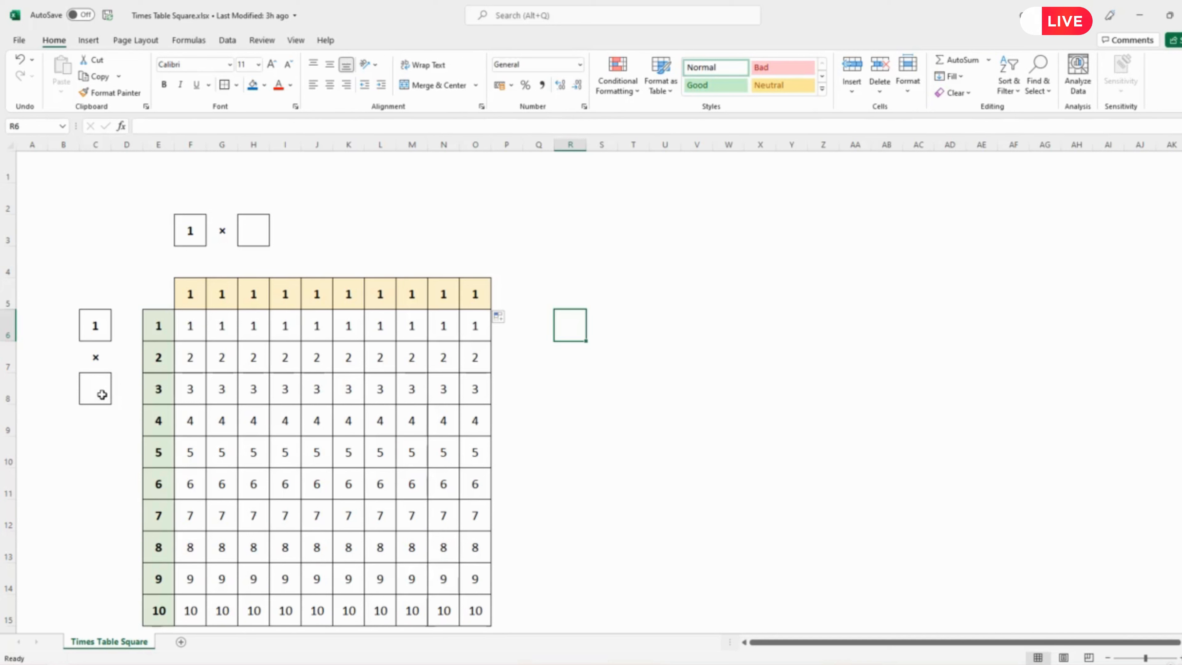
- Enter the formula =E6+C8 in the second row header, cell E7
{"action": "left_click", "coordinate": [158, 359]}
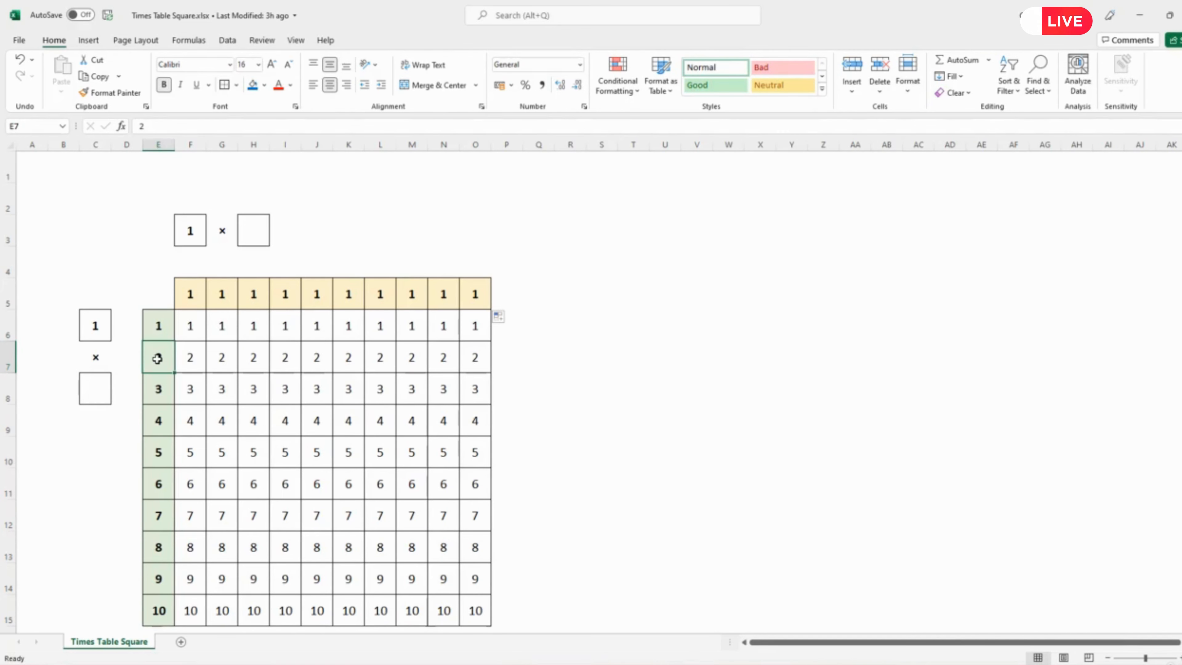
{"action": "type", "text": "="}
{"action": "left_click", "coordinate": [158, 327]}
{"action": "type", "text": "+"}
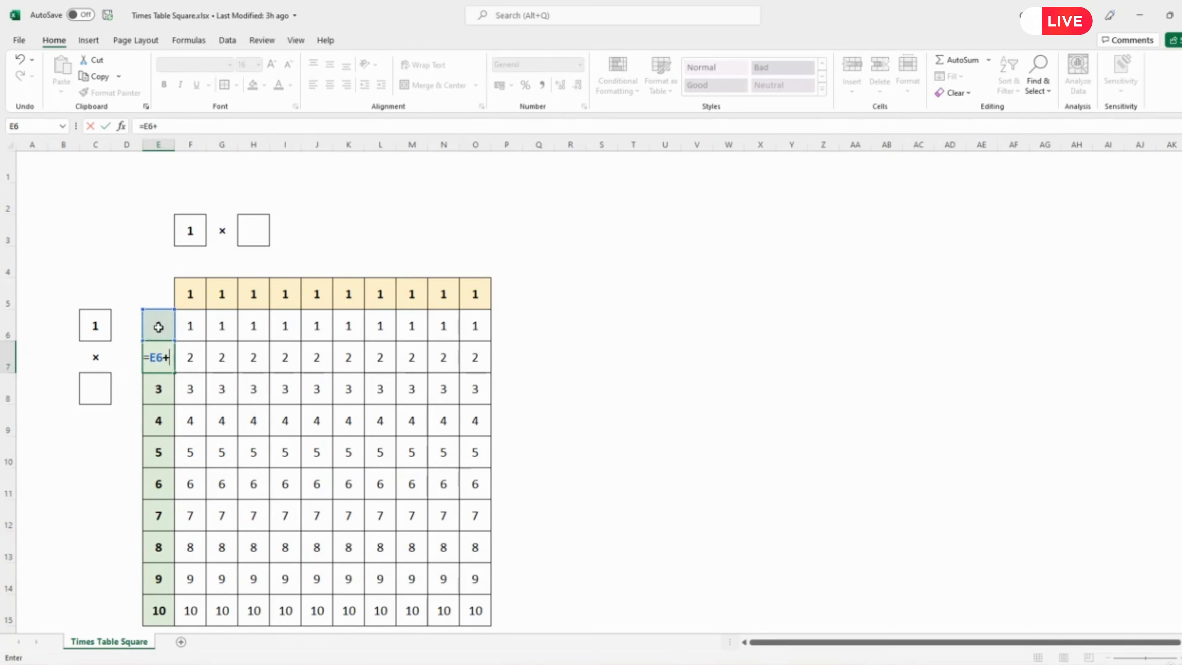
{"action": "left_click", "coordinate": [90, 390]}
{"action": "key", "text": "Return"}
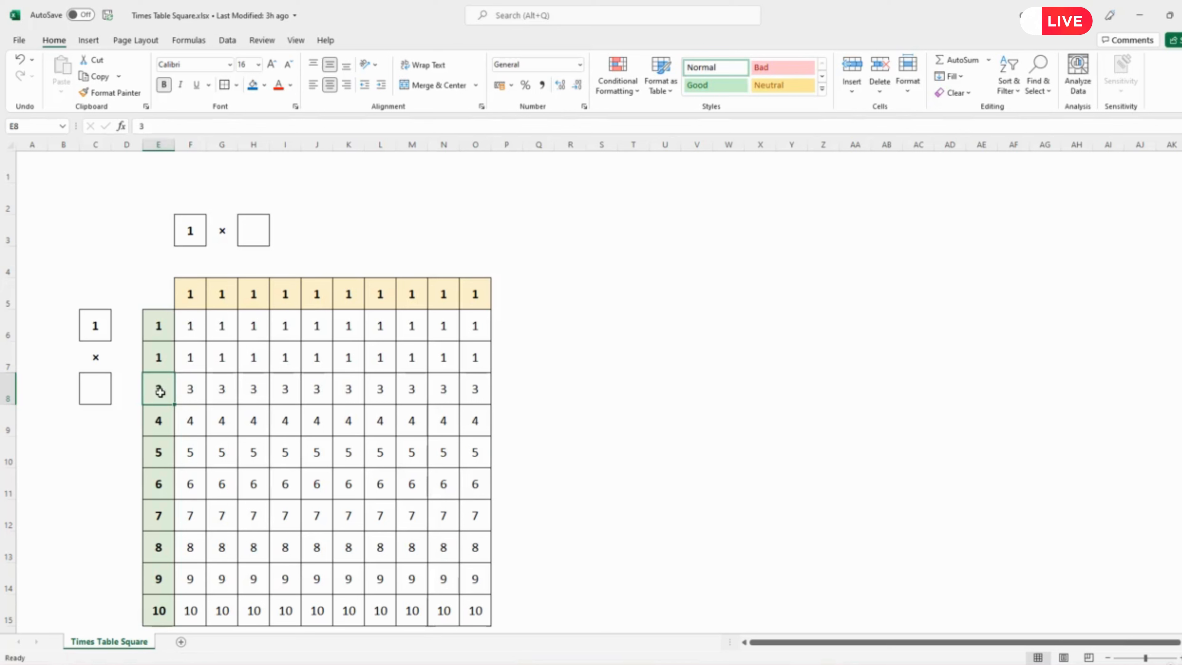
- Fill the formula from E7 down the remaining row headers through E15
{"action": "left_click", "coordinate": [158, 359]}
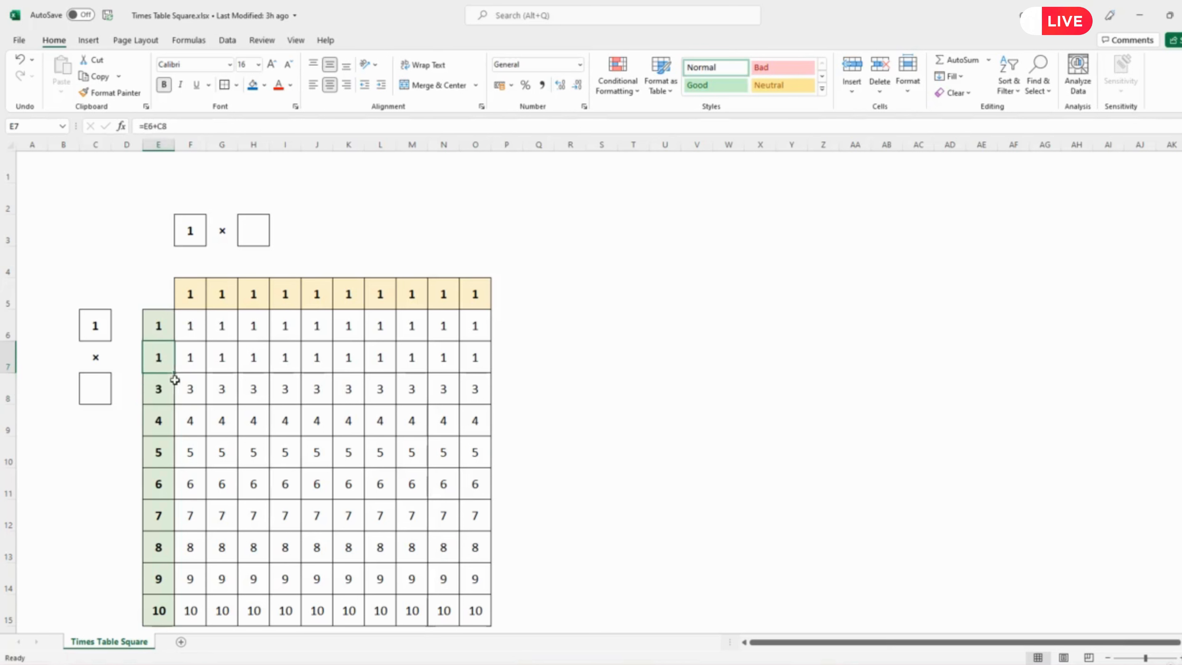
{"action": "left_click", "coordinate": [160, 394]}
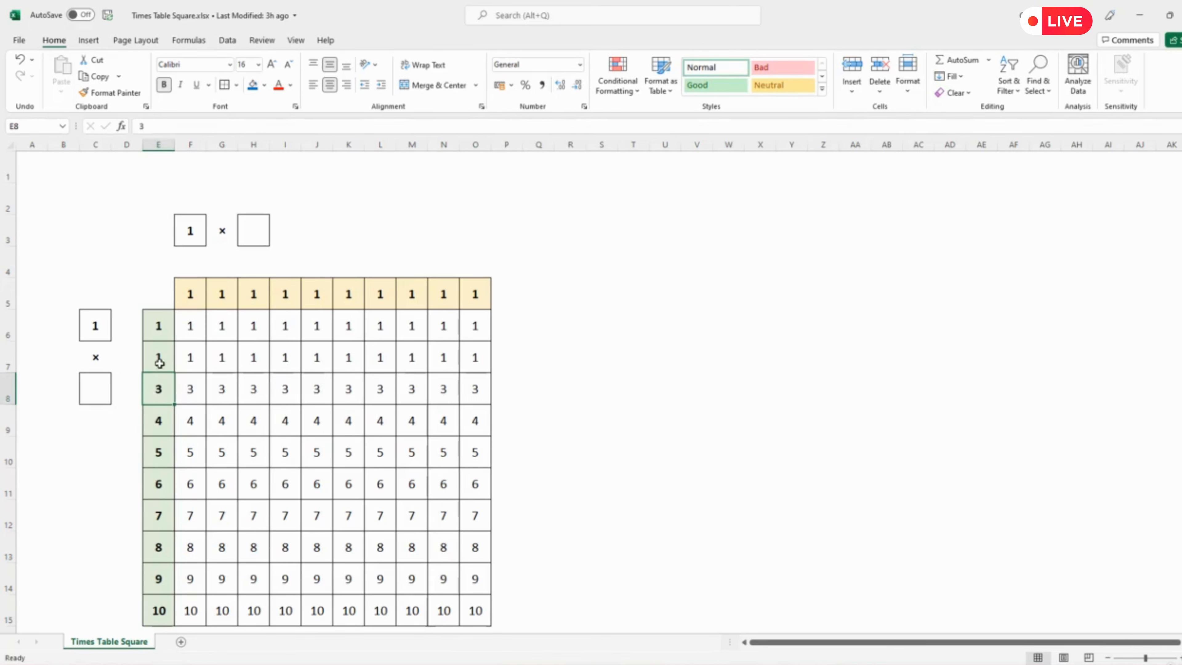
{"action": "left_click", "coordinate": [95, 388]}
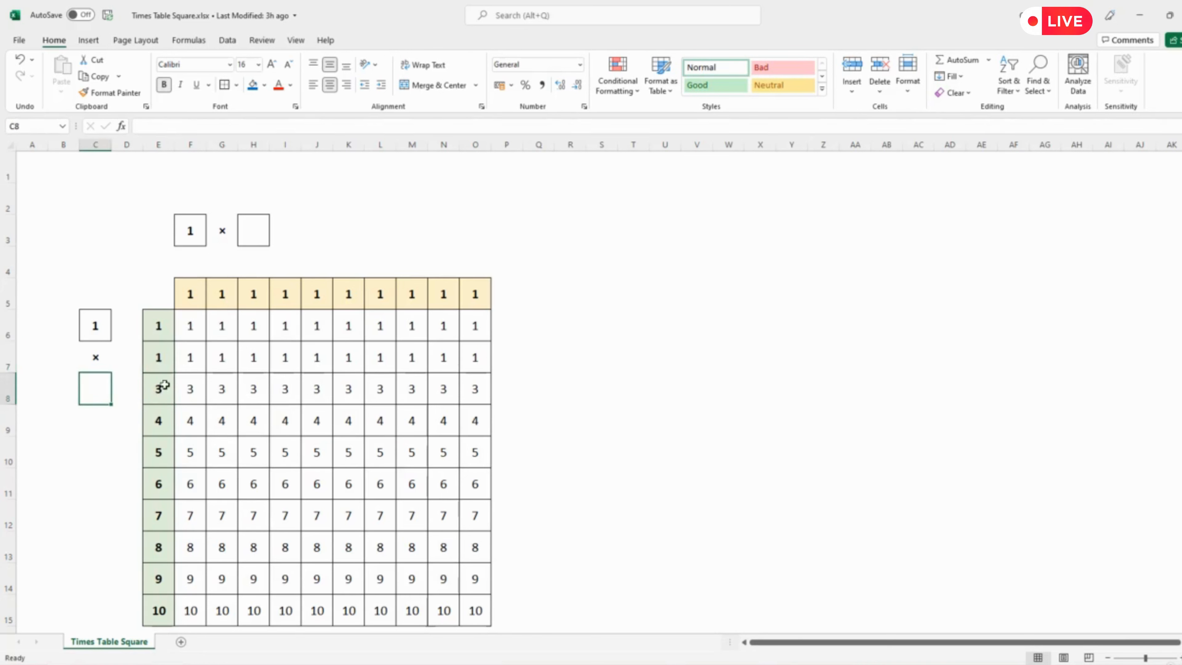
{"action": "left_click", "coordinate": [160, 361]}
{"action": "left_click_drag", "start_coordinate": [174, 373], "coordinate": [173, 626]}
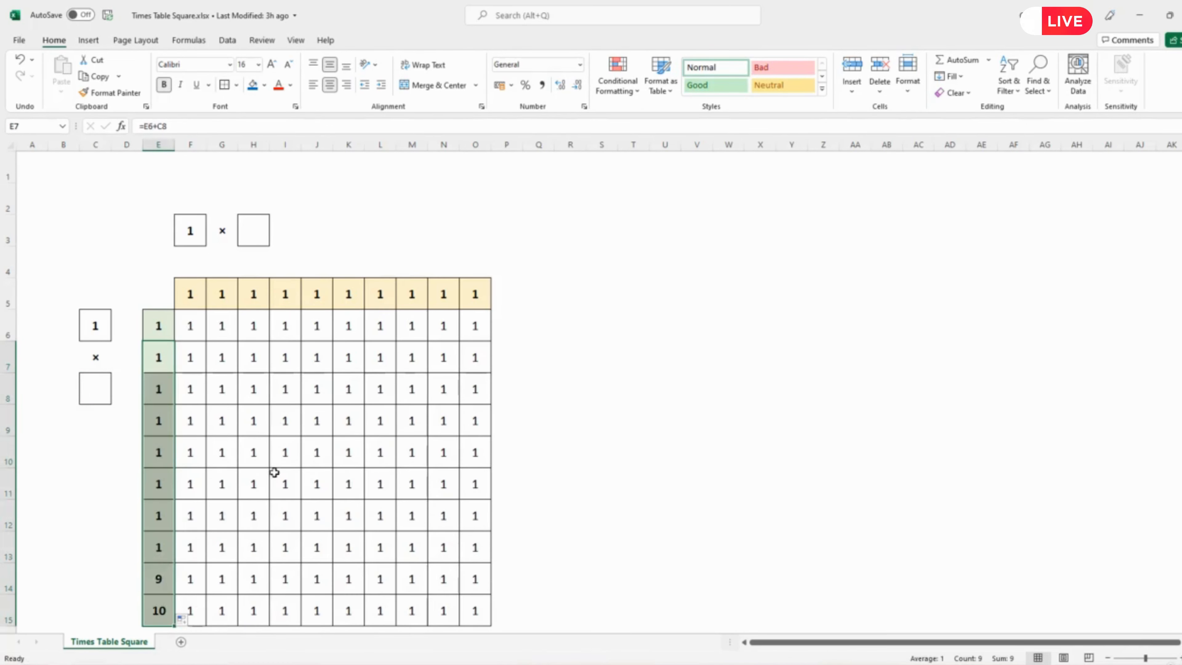
- Set both step increment input boxes, C8 and H3, to 1
{"action": "left_click", "coordinate": [96, 392]}
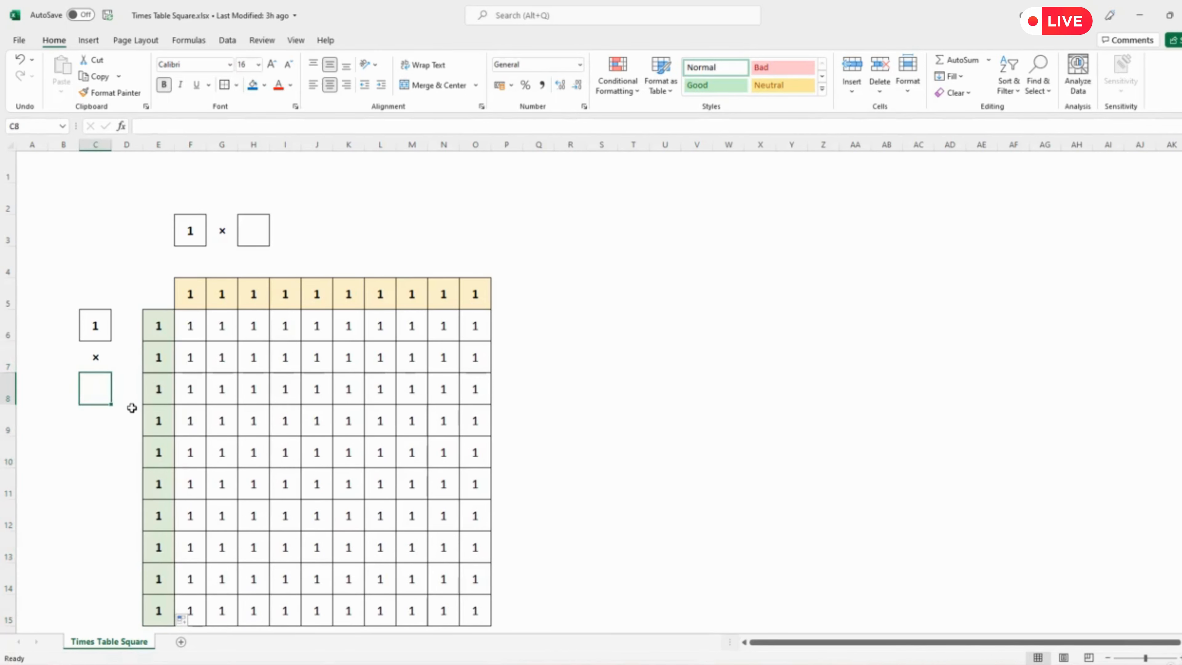
{"action": "type", "text": "1"}
{"action": "key", "text": "Return"}
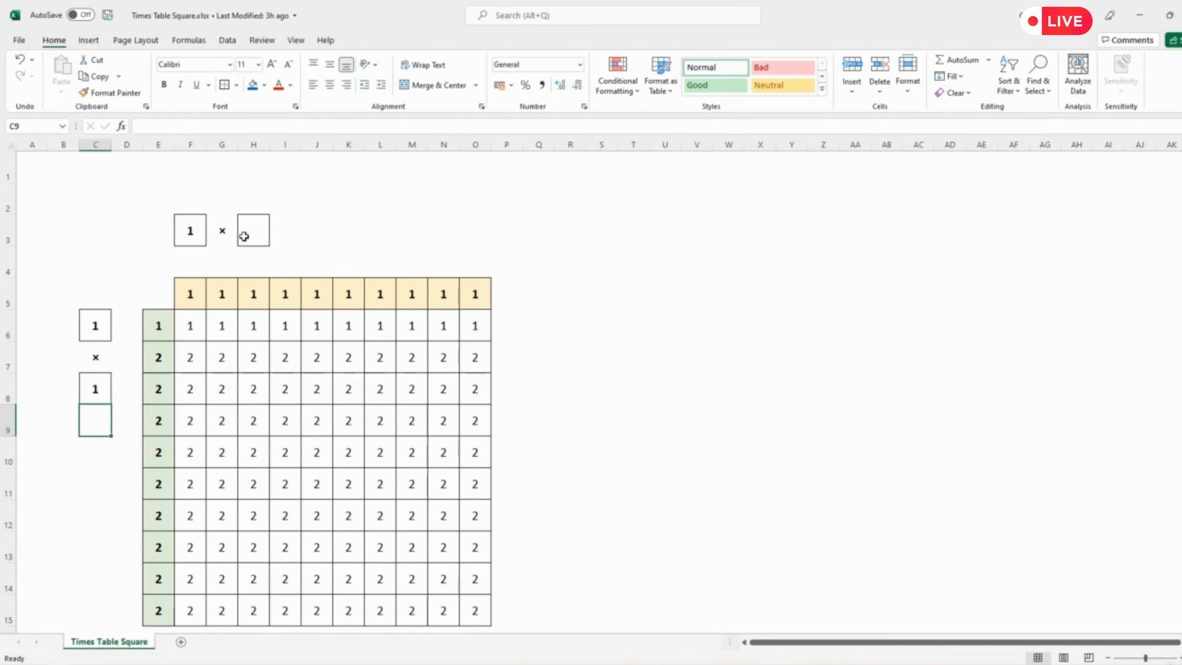
{"action": "left_click", "coordinate": [245, 235]}
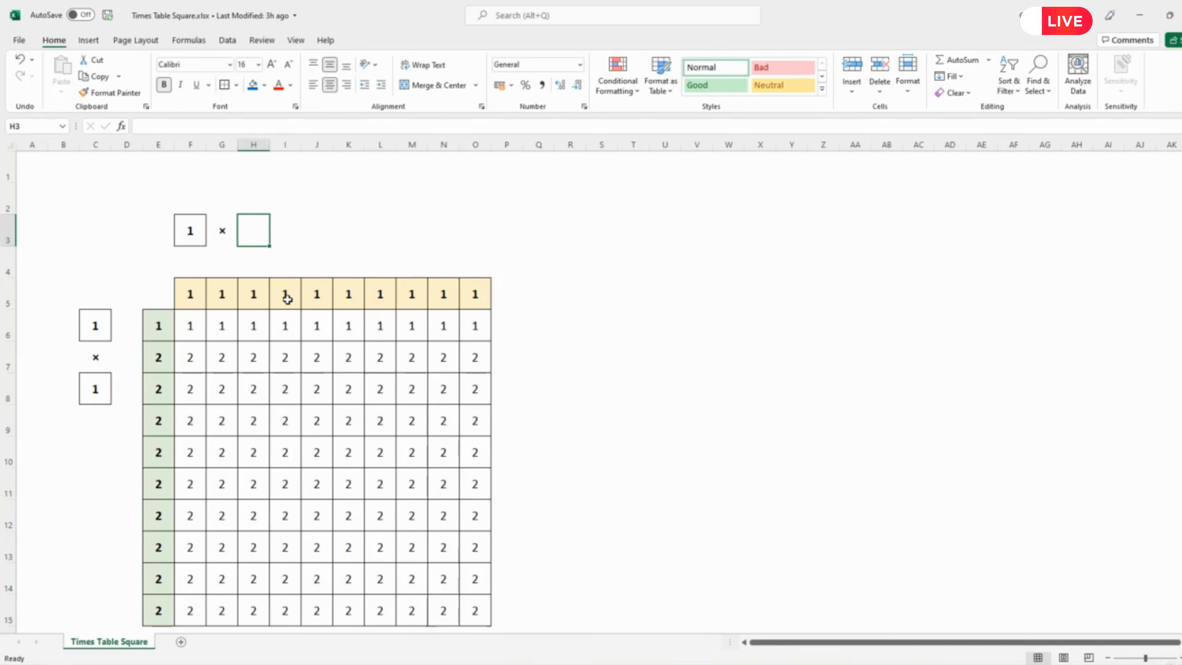
{"action": "type", "text": "1"}
{"action": "key", "text": "Return"}
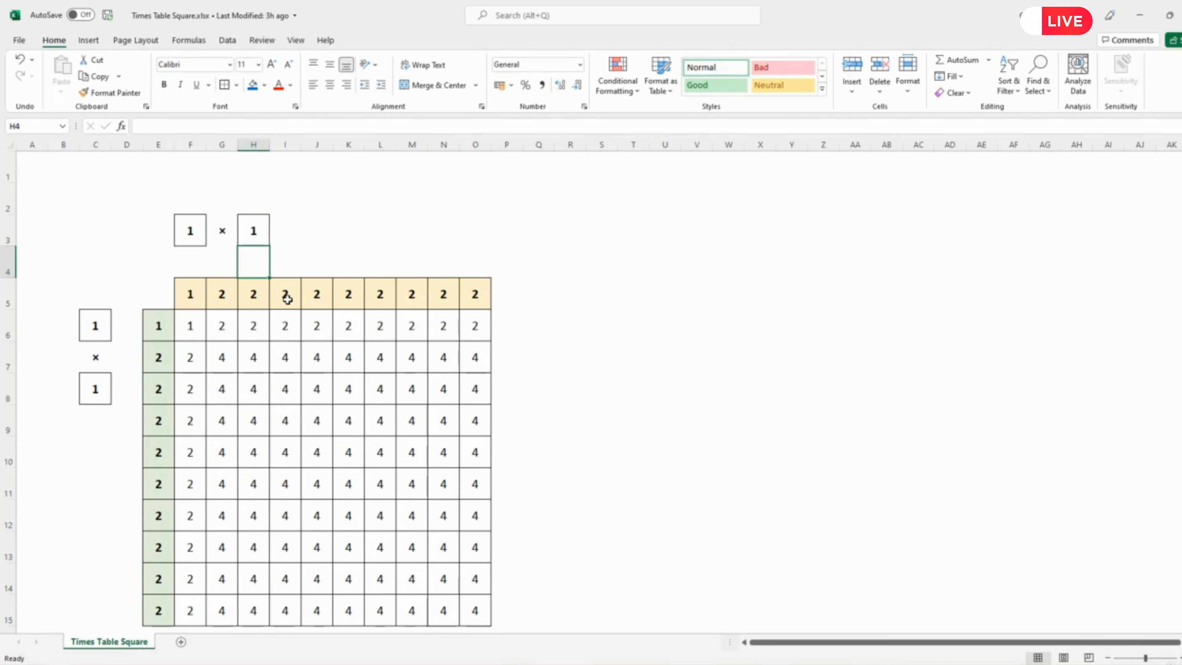
- Change the formula in G5 to =F5+$H3 and fill it across the column headers through O5
{"action": "left_click", "coordinate": [247, 297]}
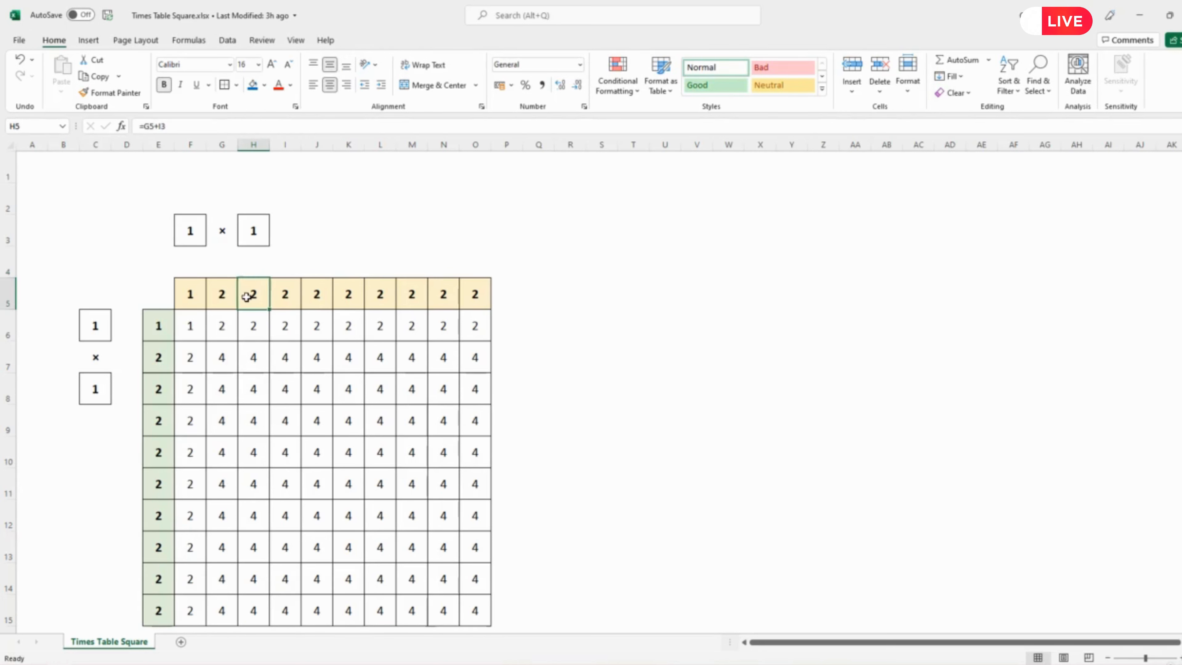
{"action": "left_click", "coordinate": [151, 124]}
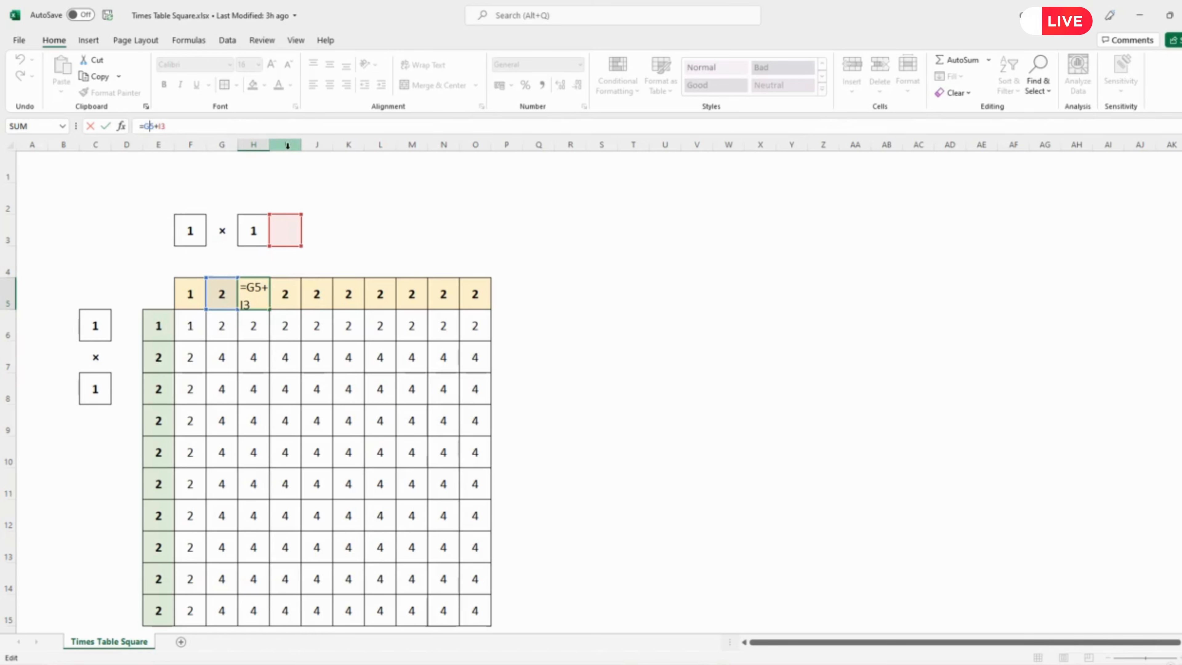
{"action": "key", "text": "Escape"}
{"action": "left_click", "coordinate": [224, 295]}
{"action": "left_click", "coordinate": [157, 123]}
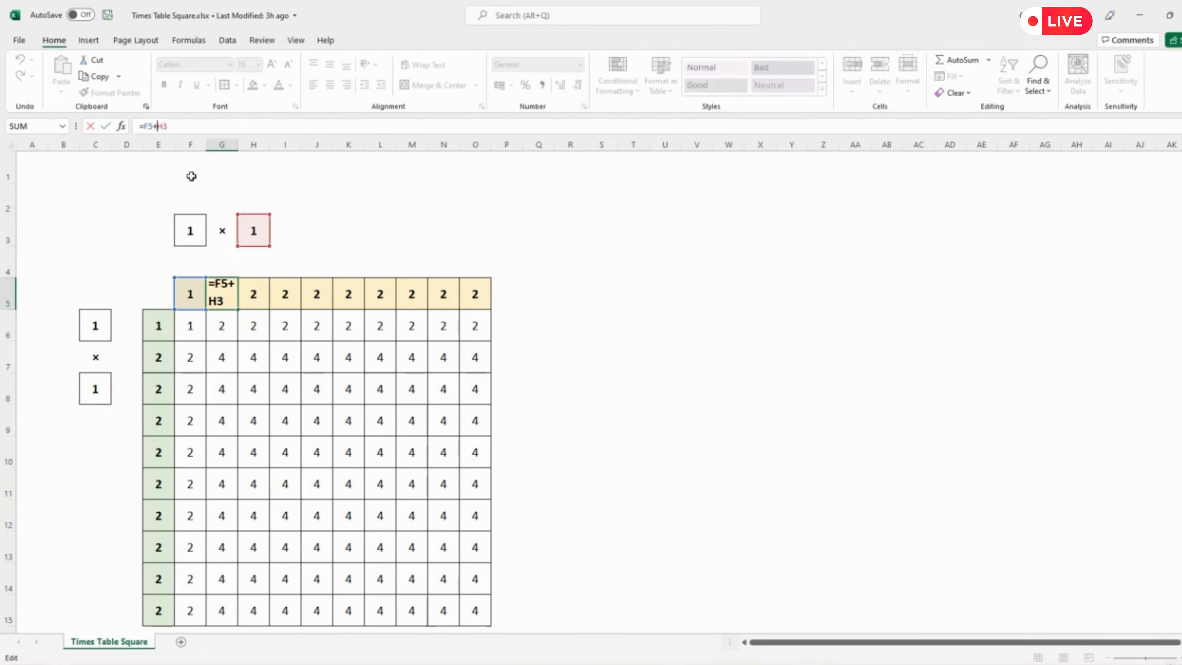
{"action": "type", "text": "$"}
{"action": "key", "text": "Return"}
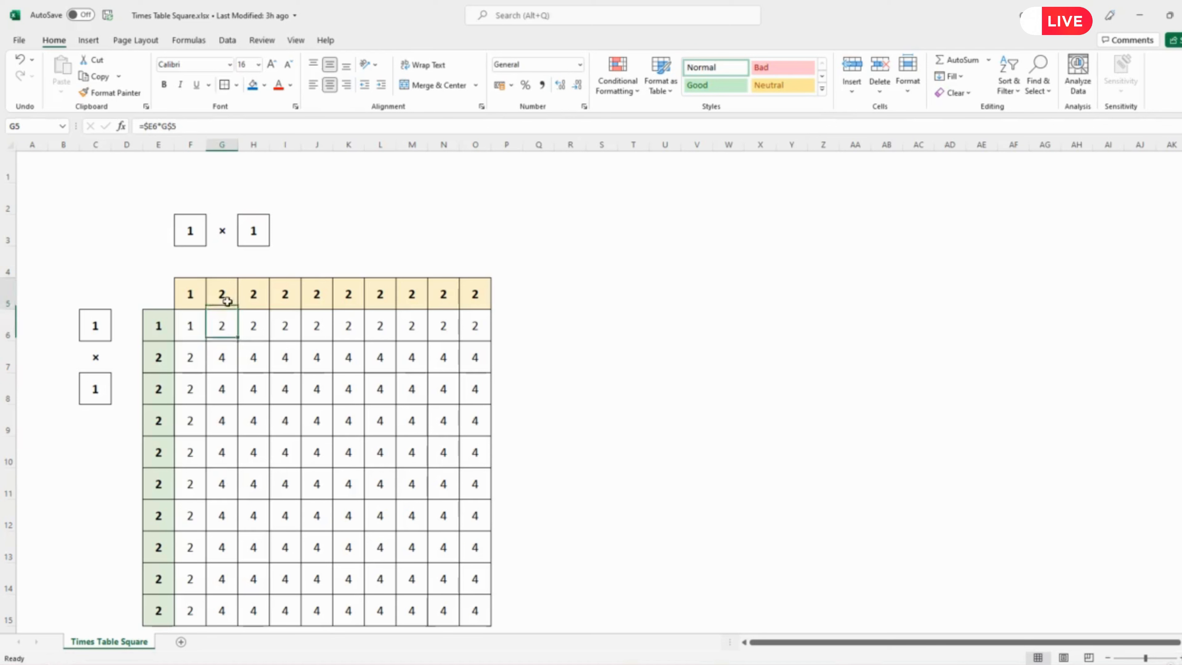
{"action": "left_click", "coordinate": [227, 301]}
{"action": "left_click_drag", "start_coordinate": [237, 309], "coordinate": [487, 315]}
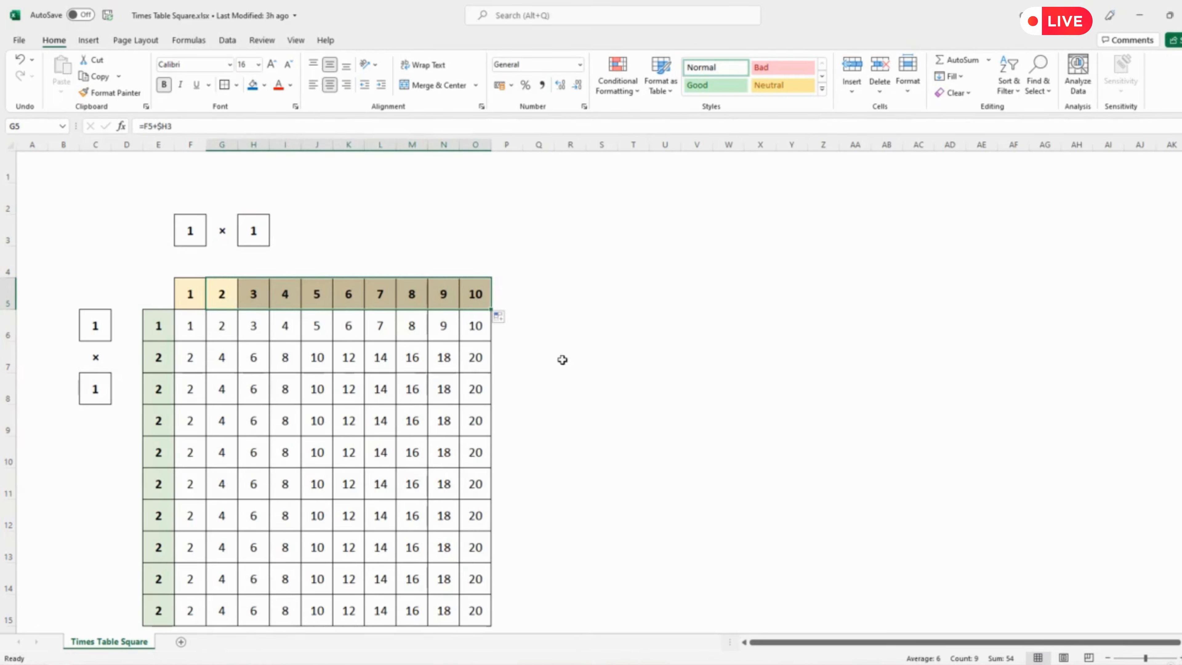
- Change the formula in E7 to =E6+C$8 and fill it down the row headers through E15
{"action": "left_click", "coordinate": [153, 356]}
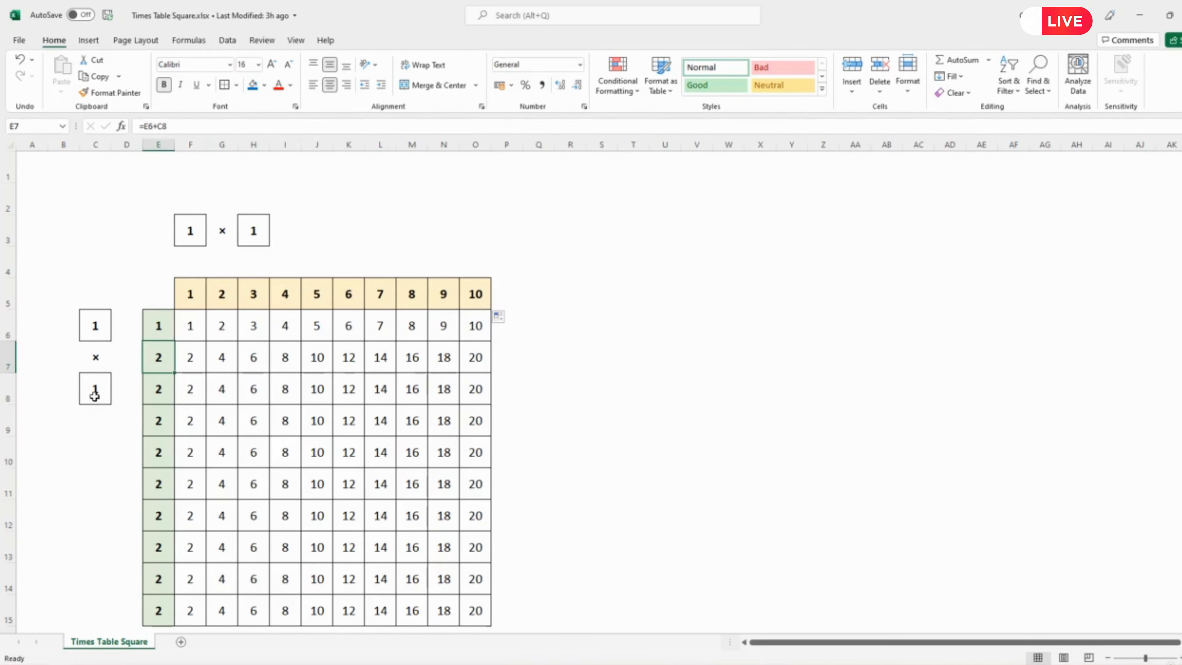
{"action": "left_click", "coordinate": [158, 391]}
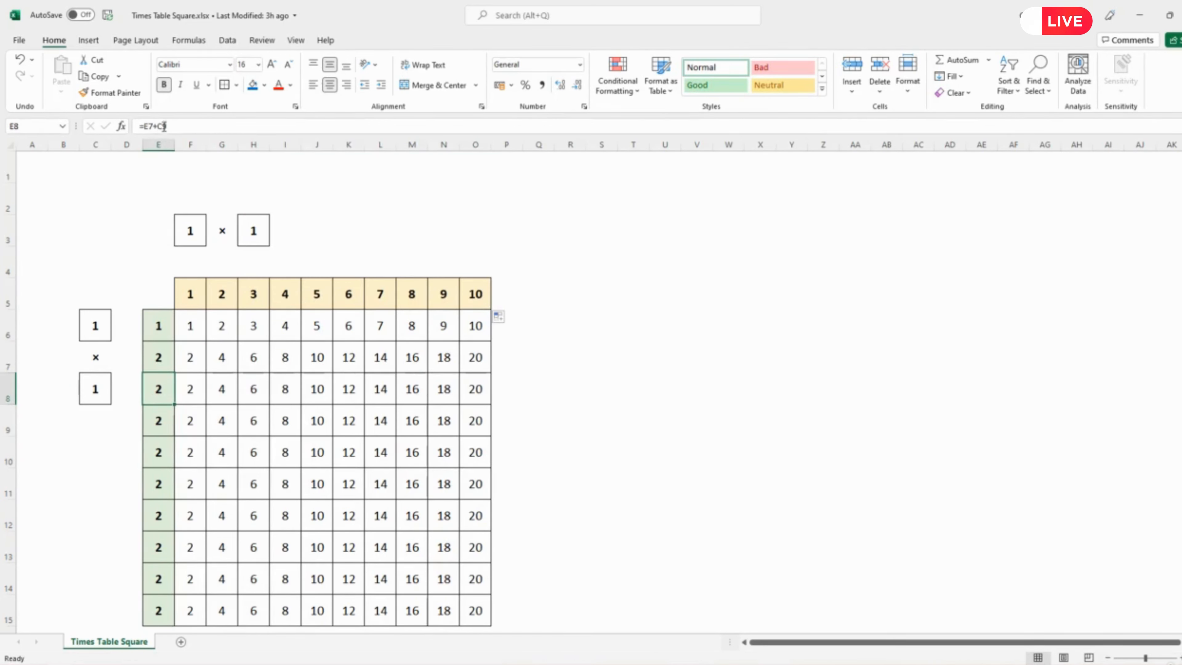
{"action": "left_click", "coordinate": [158, 357]}
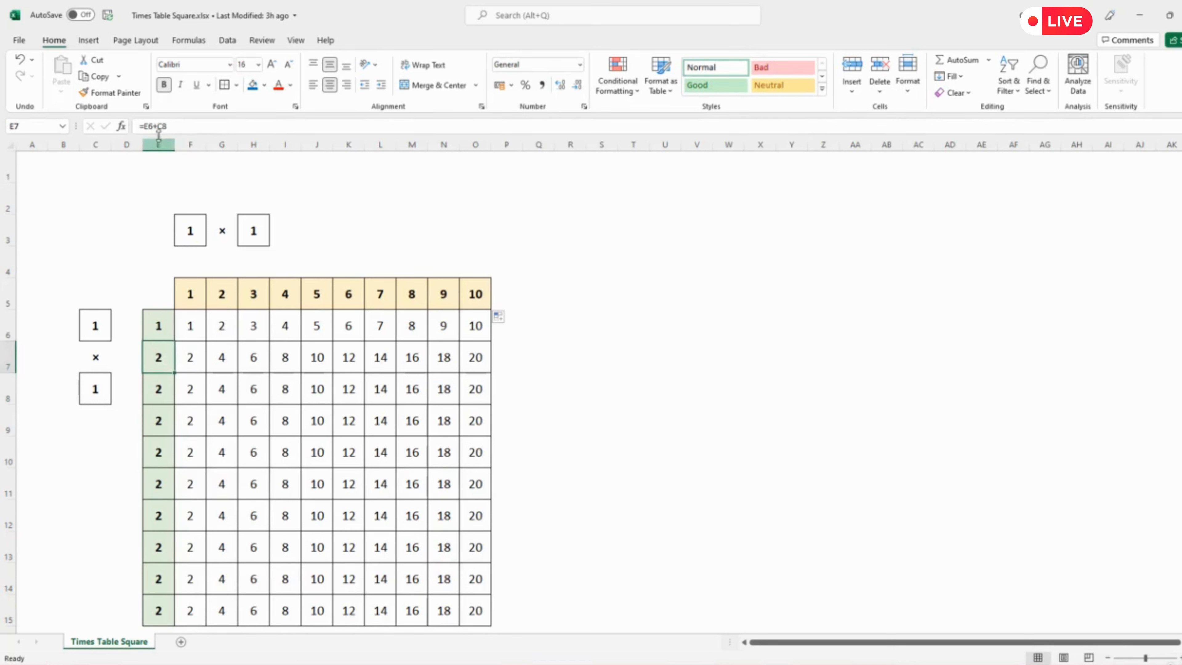
{"action": "key", "text": "F2"}
{"action": "type", "text": "$"}
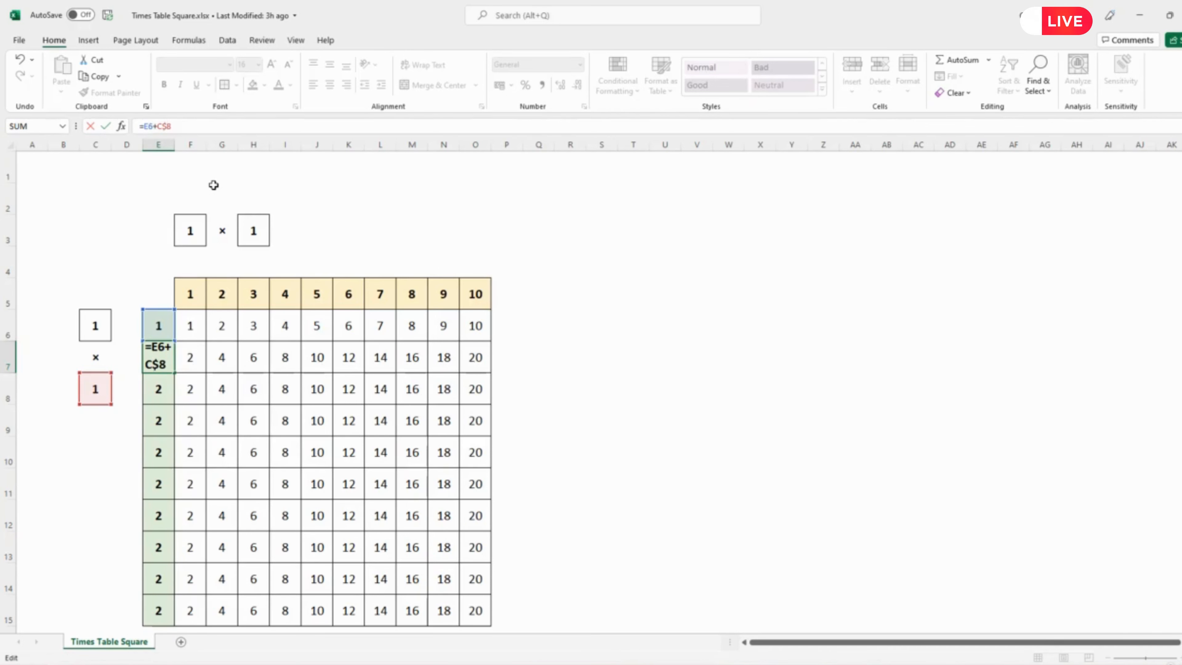
{"action": "key", "text": "Return"}
{"action": "left_click", "coordinate": [158, 360]}
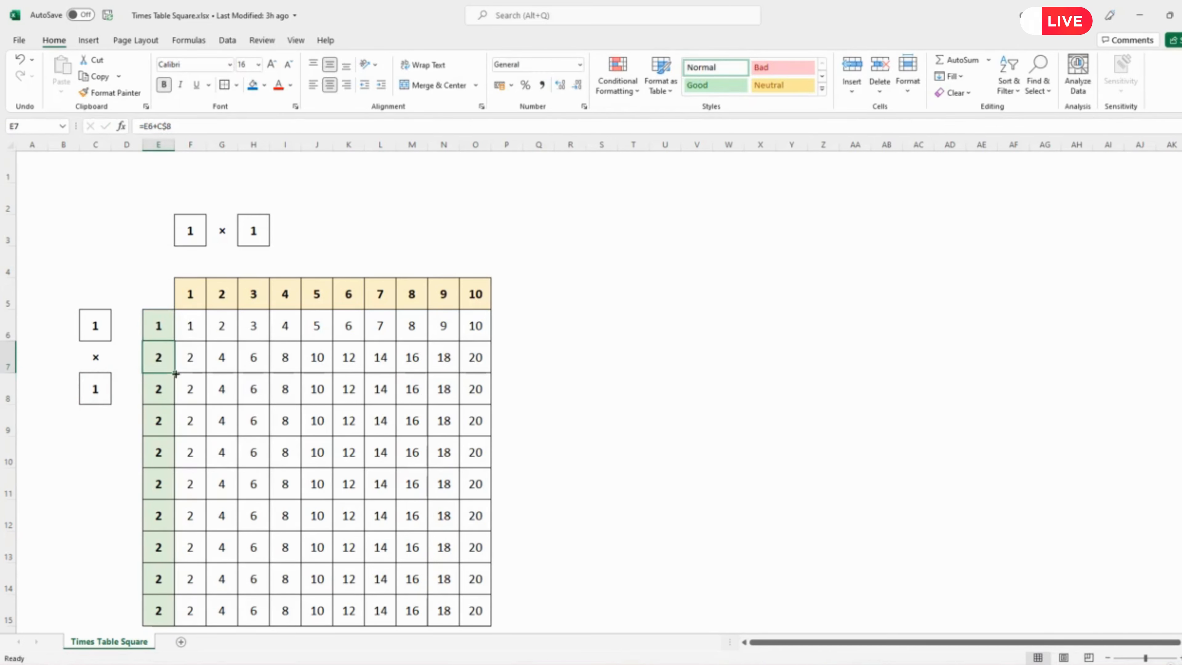
{"action": "left_click_drag", "start_coordinate": [175, 374], "coordinate": [175, 626]}
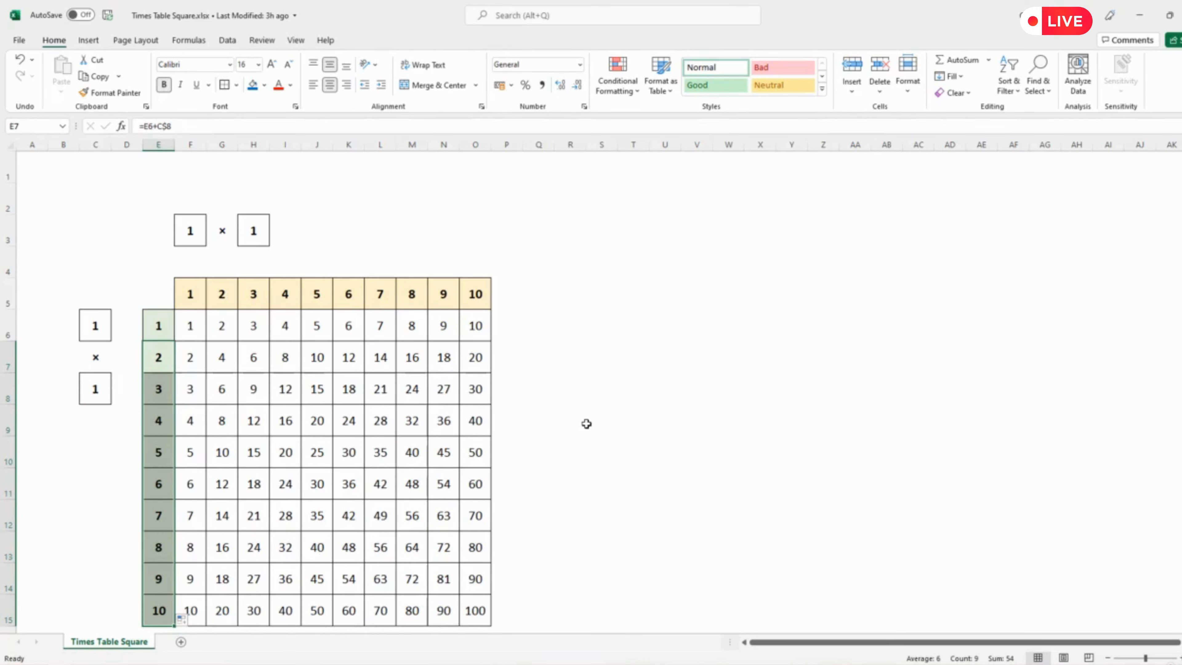
- Test the column headers' starting number in F3 with the values 2 and 10
{"action": "left_click", "coordinate": [189, 232]}
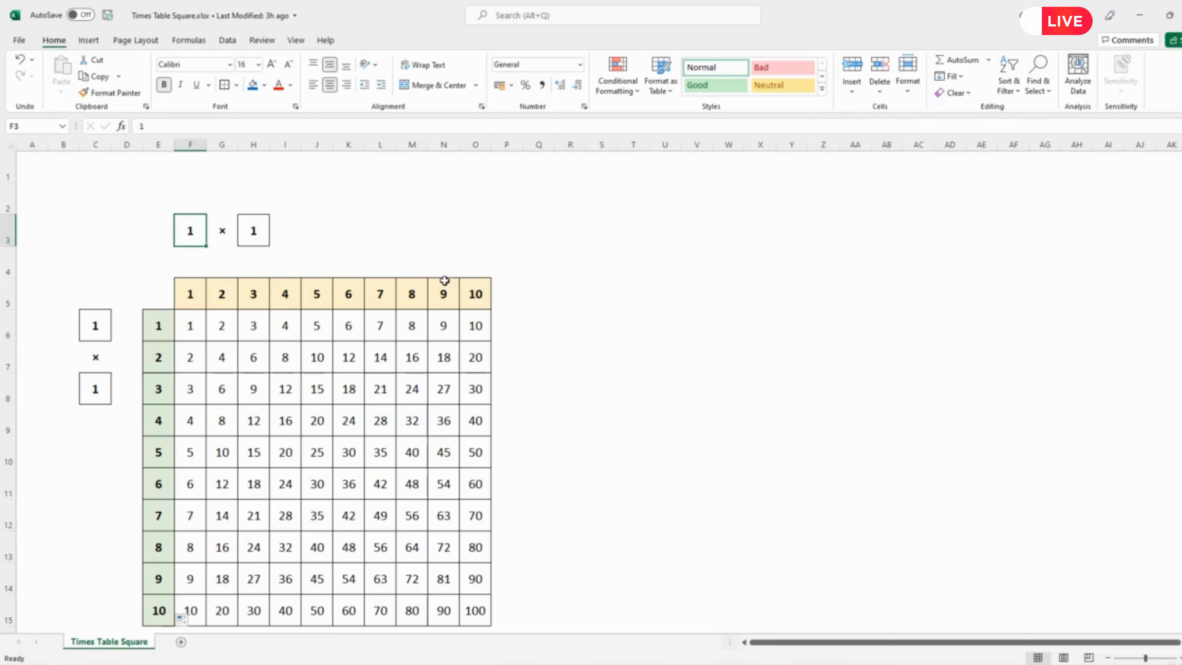
{"action": "type", "text": "2"}
{"action": "key", "text": "Return"}
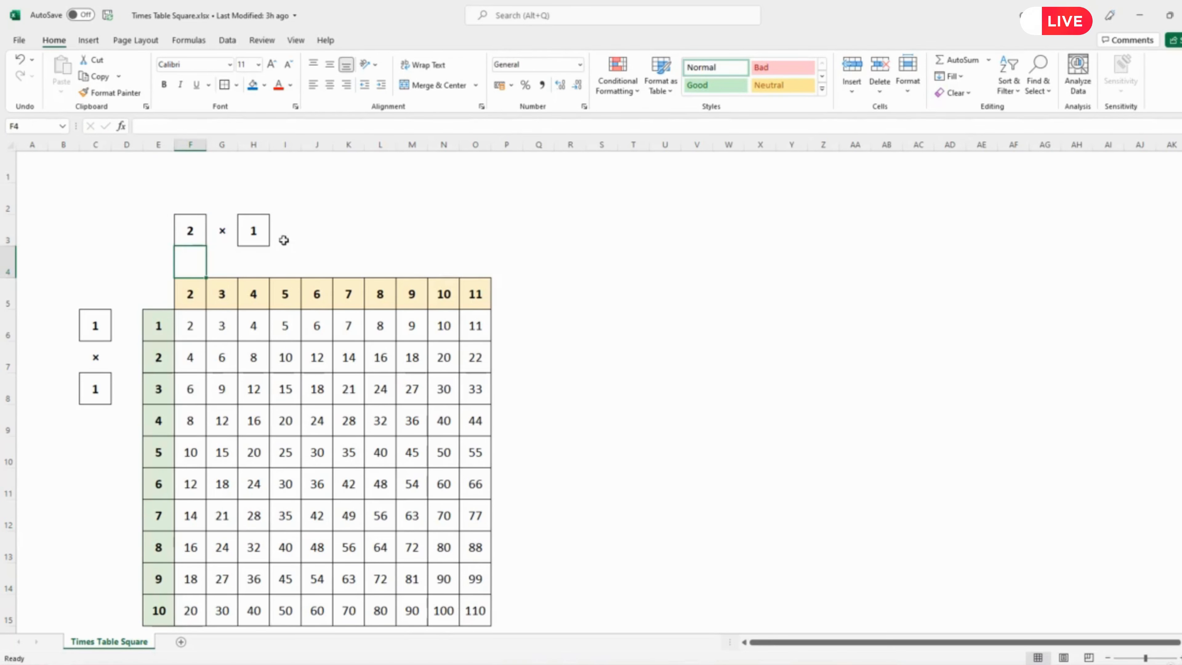
{"action": "left_click", "coordinate": [190, 229]}
{"action": "type", "text": "10"}
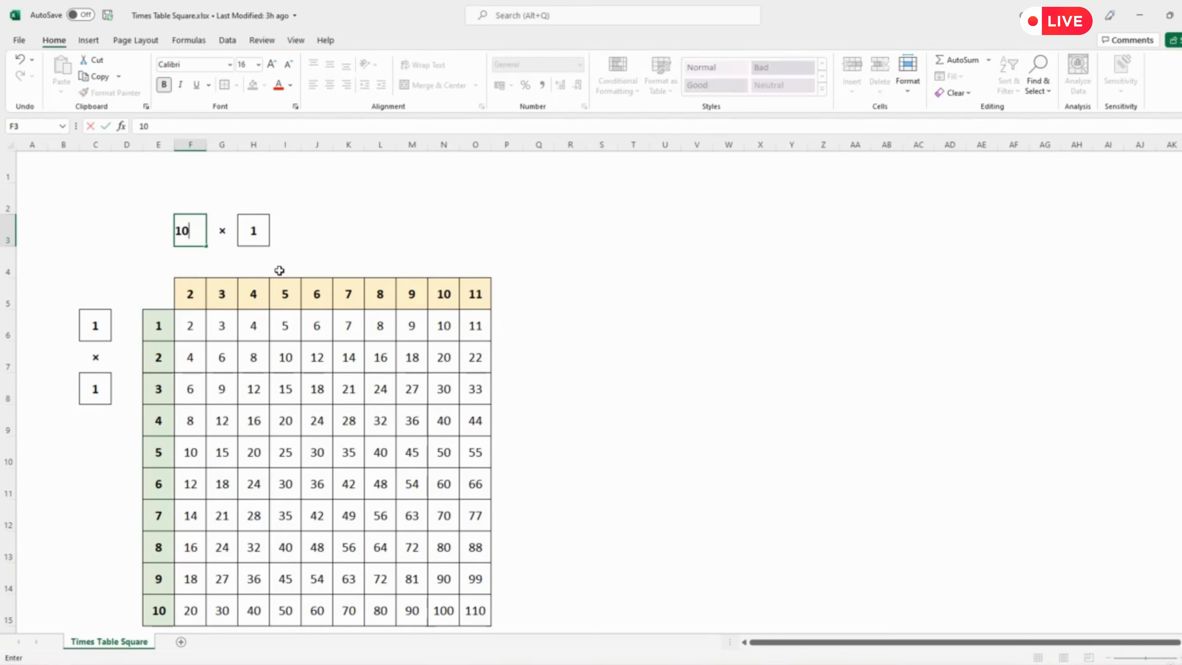
{"action": "key", "text": "Return"}
- Try a column step increment of 10 in H3 and replace it with 9
{"action": "left_click", "coordinate": [253, 230]}
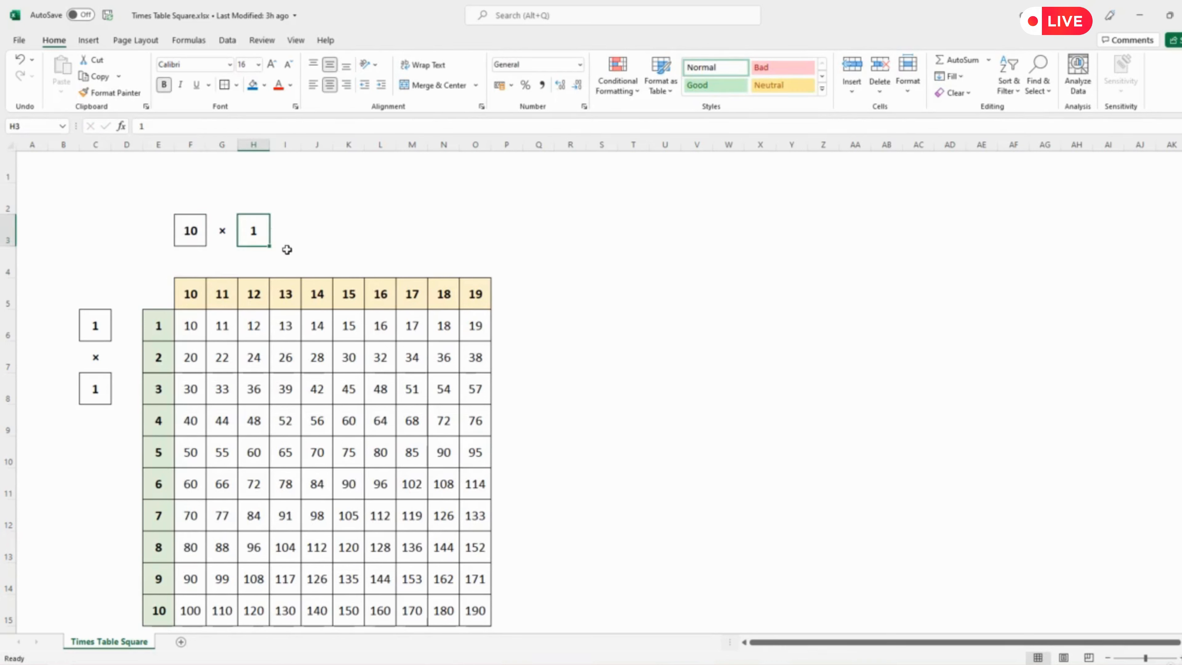
{"action": "type", "text": "1"}
{"action": "key", "text": "Return"}
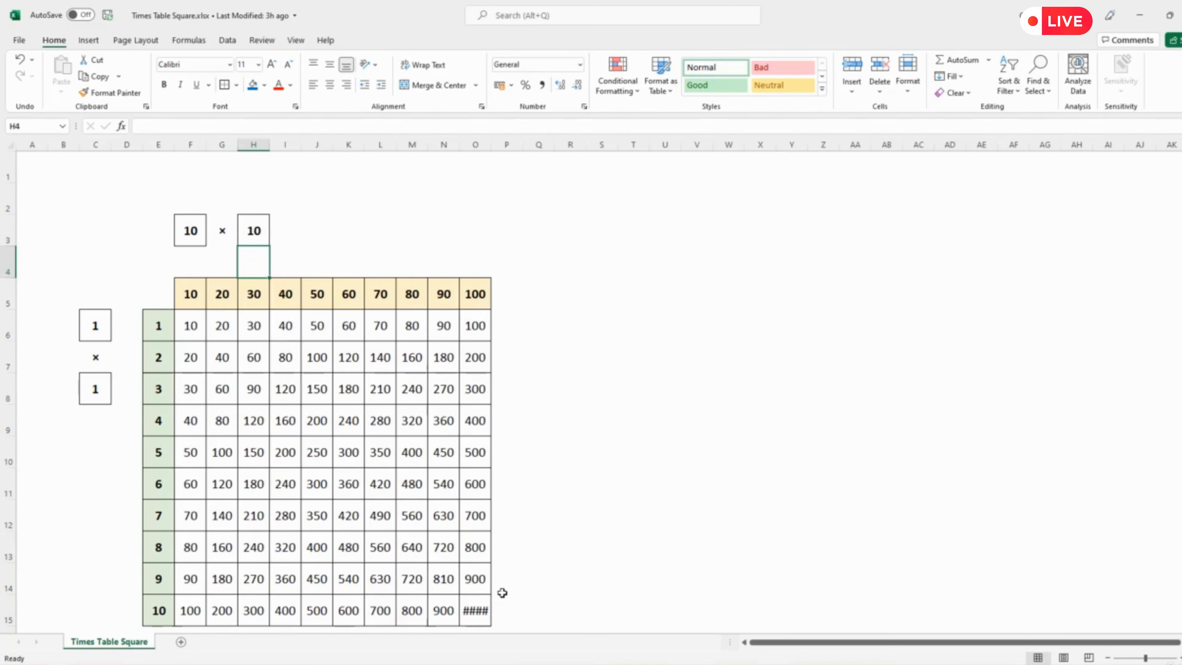
{"action": "key", "text": "Up"}
{"action": "type", "text": "9"}
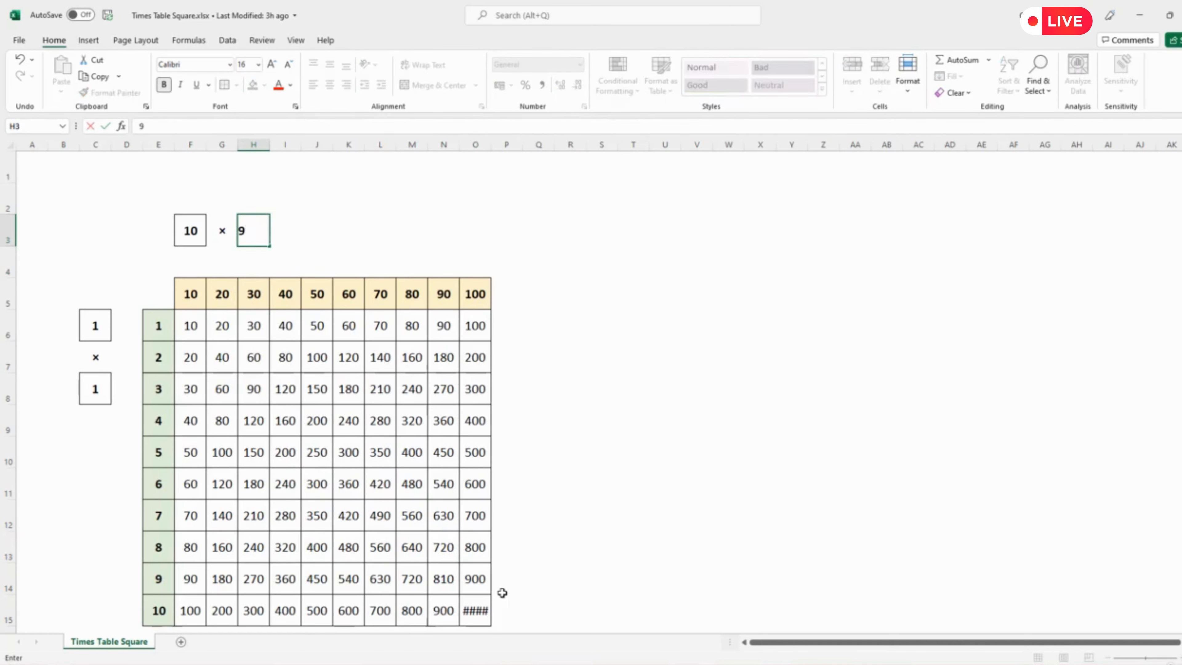
{"action": "key", "text": "Return"}
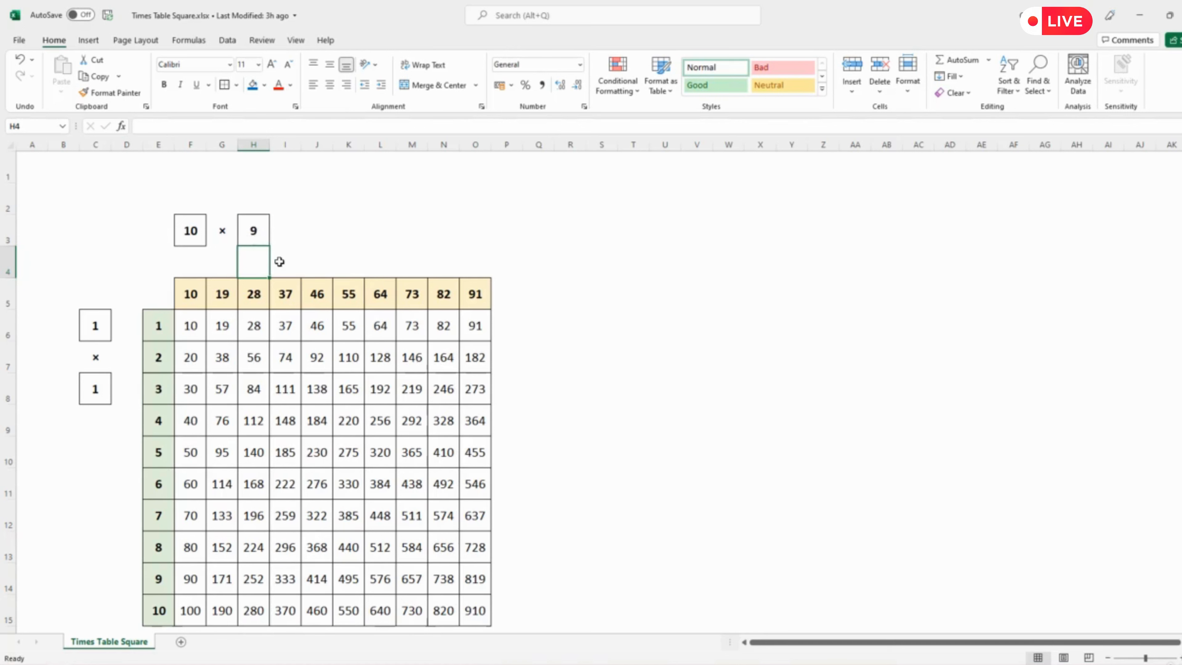
- Test the column headers' starting number in F3 with the values 100 and 99
{"action": "left_click", "coordinate": [188, 233]}
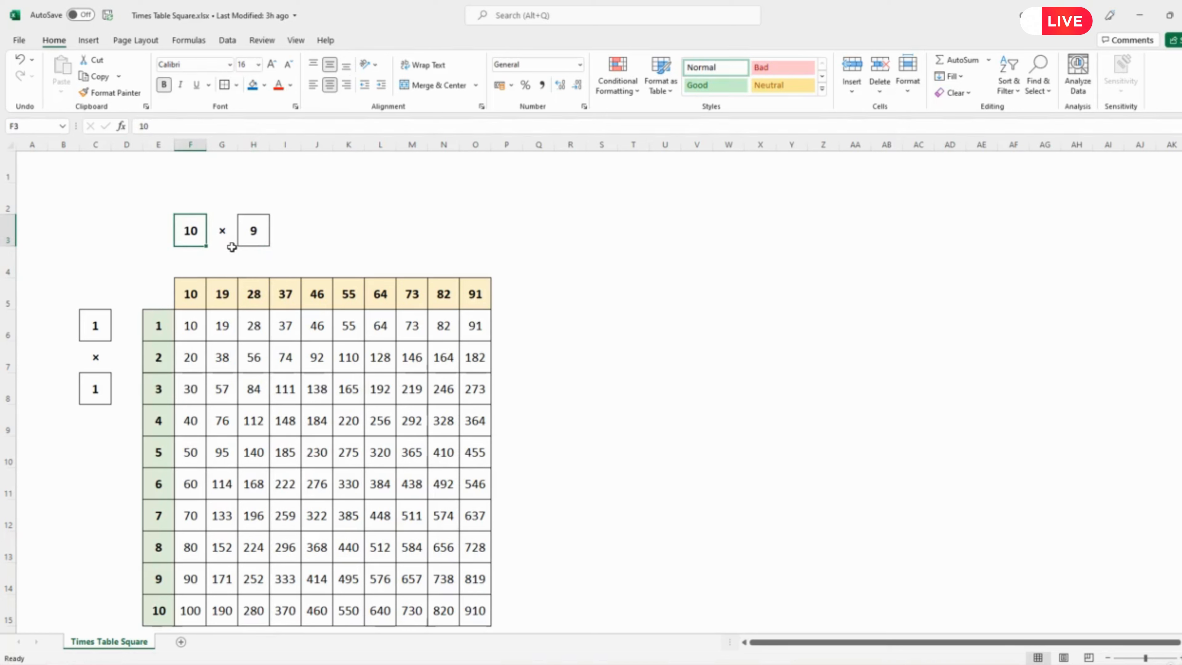
{"action": "type", "text": "10"}
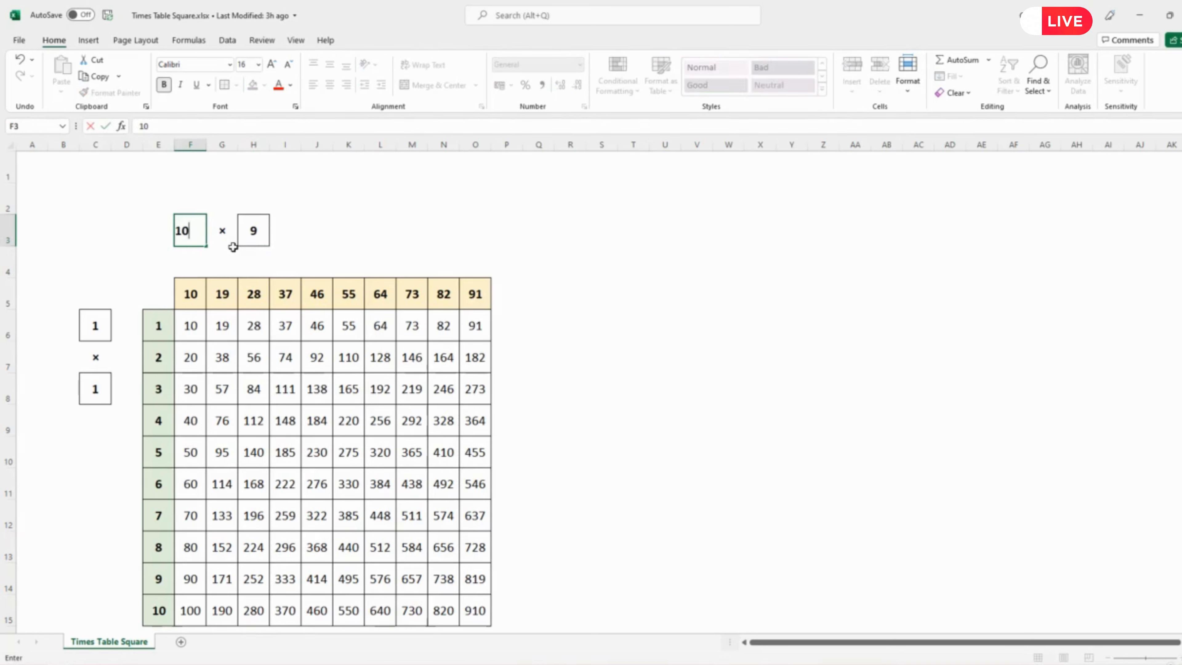
{"action": "key", "text": "Return"}
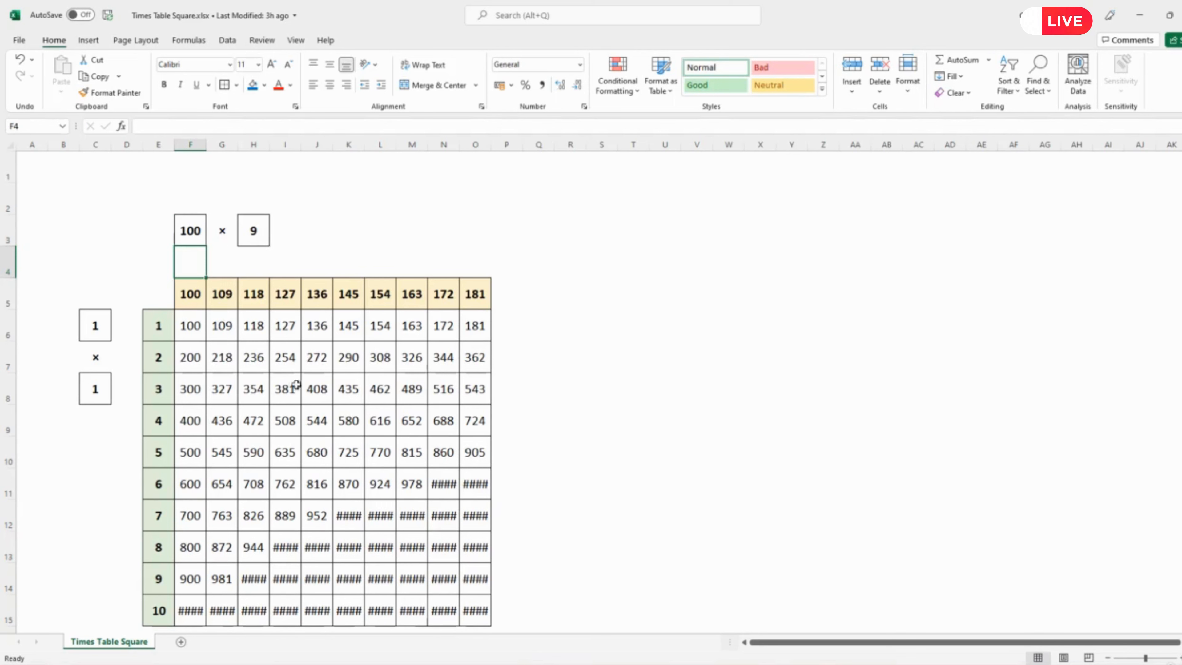
{"action": "left_click", "coordinate": [190, 231]}
{"action": "type", "text": "99"}
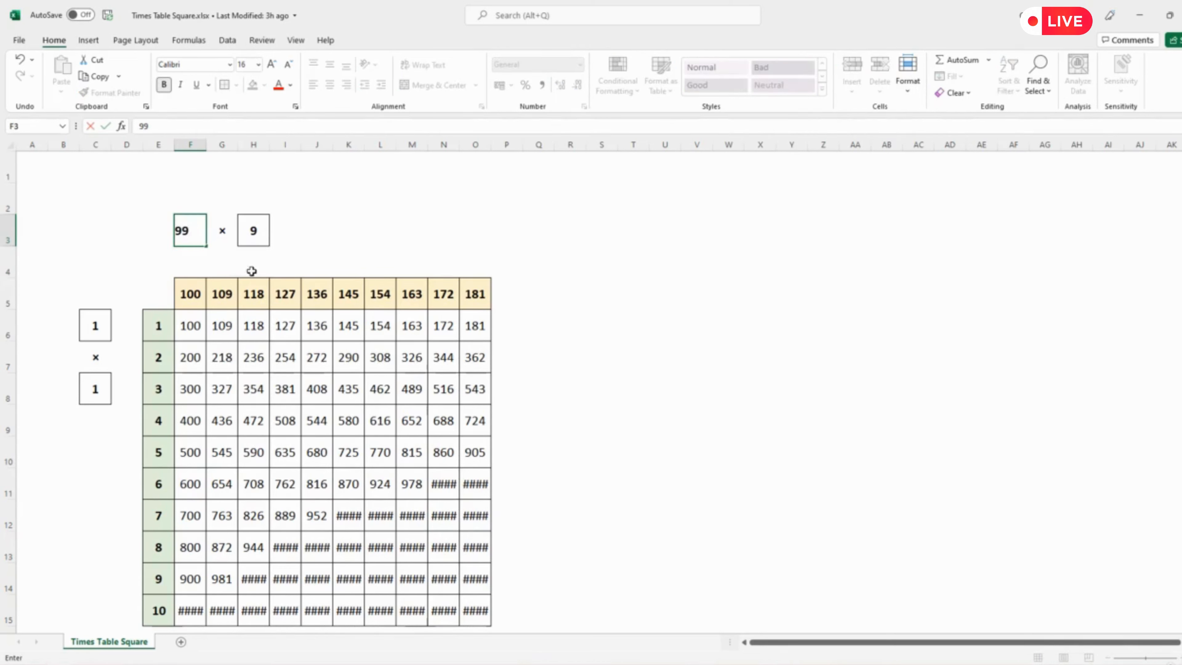
{"action": "key", "text": "Return"}
- Set the column headers' starting number in F3 to 50
{"action": "left_click", "coordinate": [187, 226]}
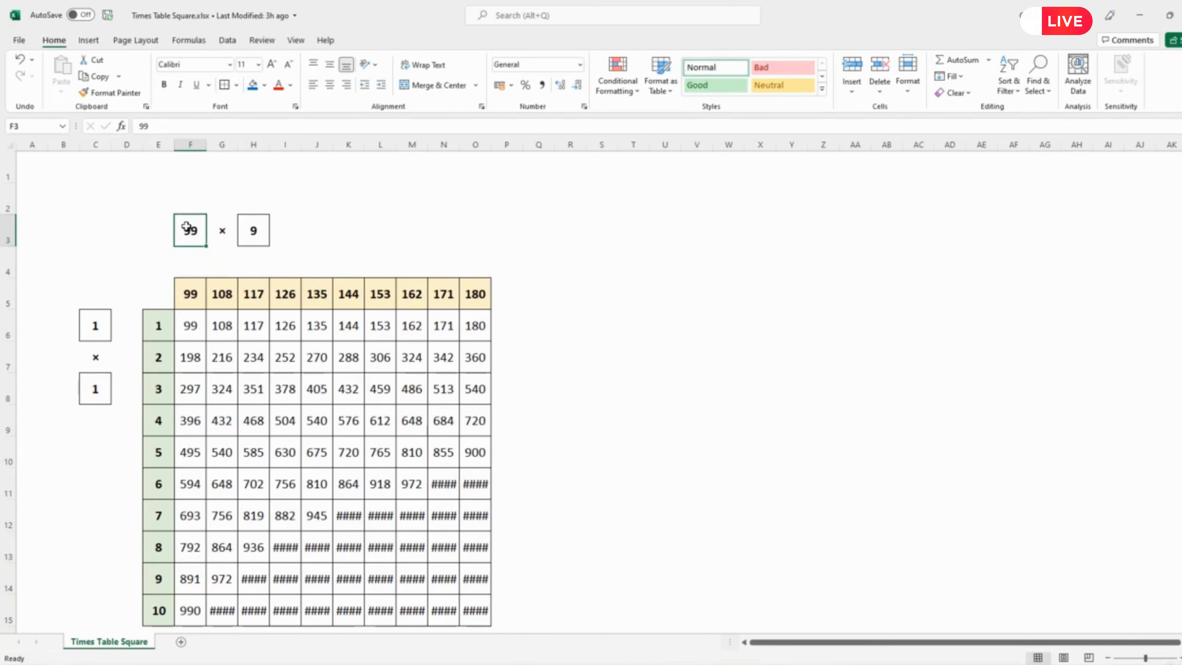
{"action": "type", "text": "50"}
{"action": "key", "text": "Return"}
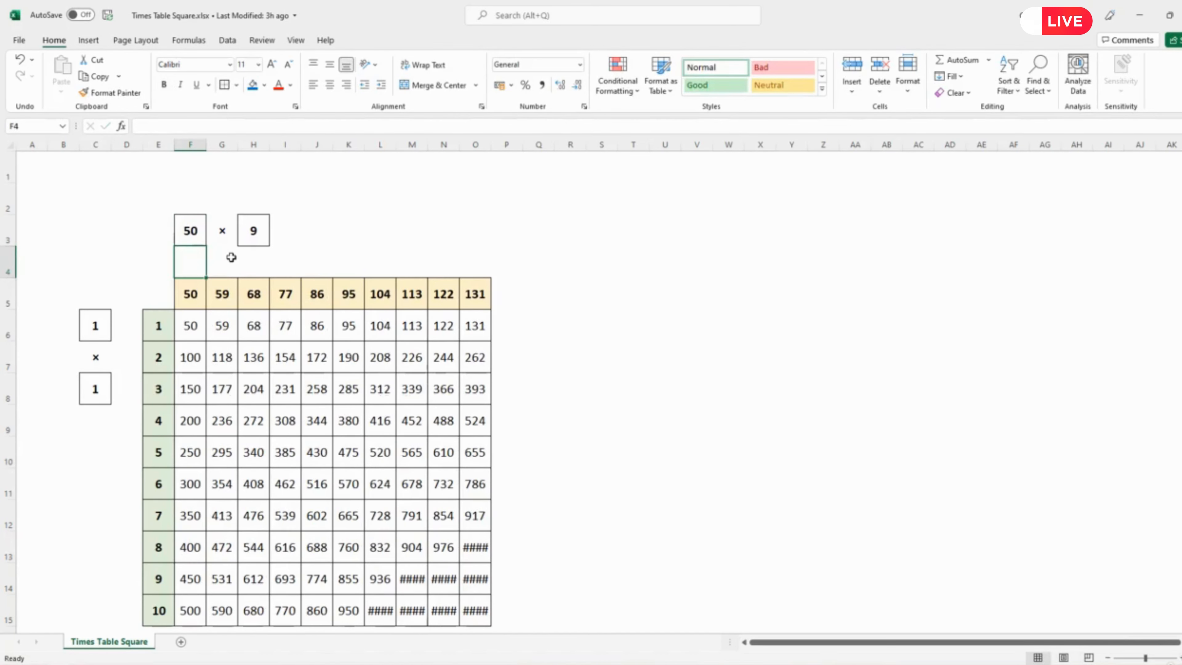
- Test the column headers' starting number in F3 with the values 25, 20 and 15
{"action": "left_click", "coordinate": [188, 232]}
{"action": "type", "text": "2"}
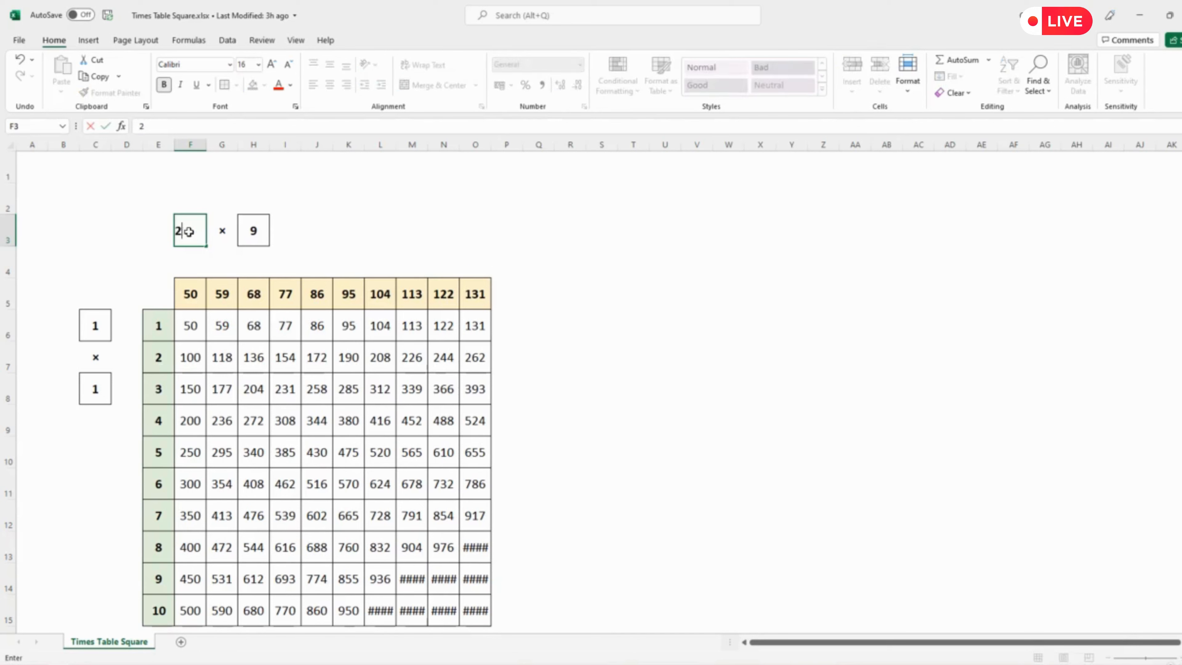
{"action": "type", "text": "5"}
{"action": "key", "text": "Return"}
{"action": "left_click", "coordinate": [190, 232]}
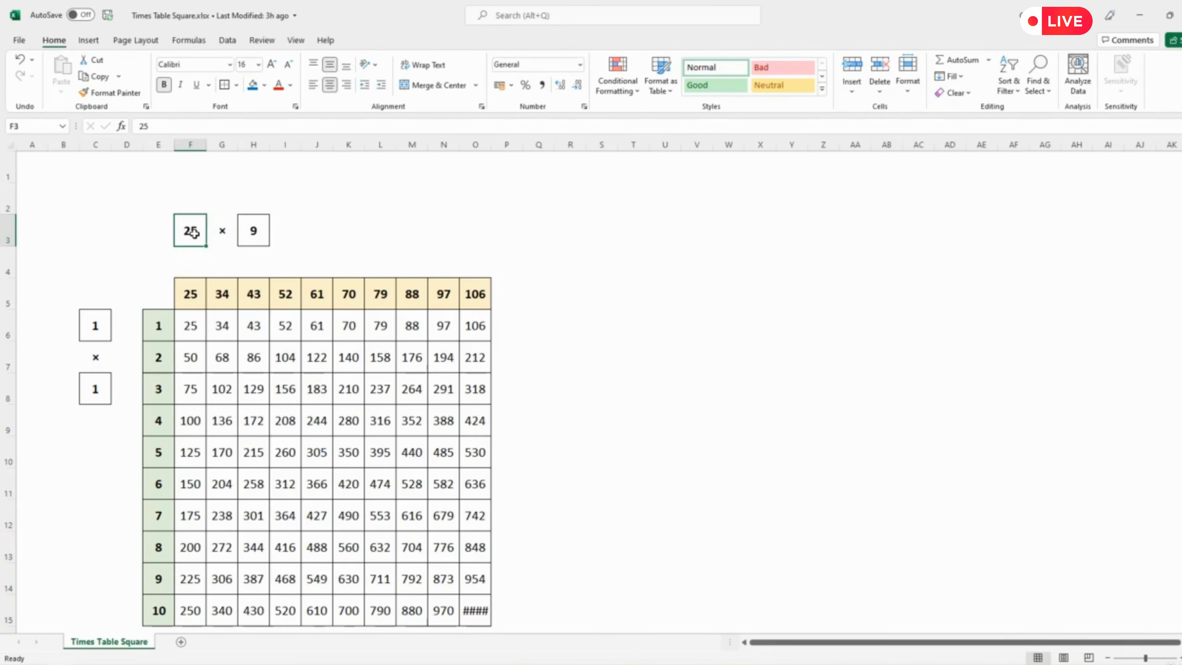
{"action": "type", "text": "20"}
{"action": "key", "text": "Return"}
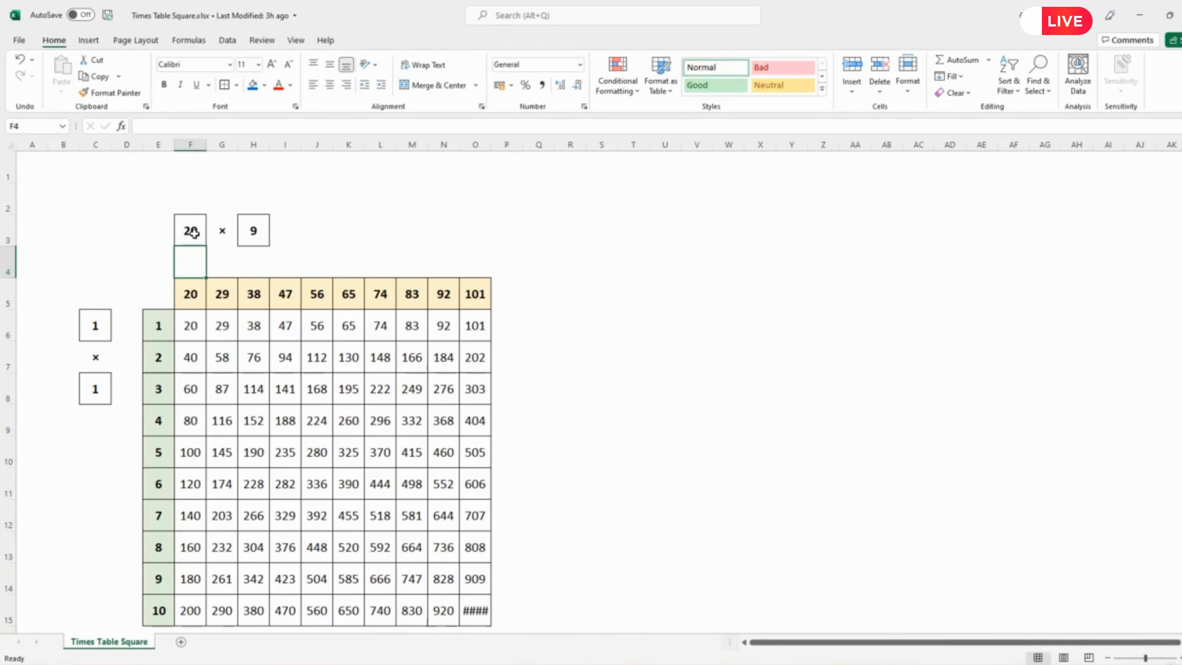
{"action": "left_click", "coordinate": [193, 233]}
{"action": "type", "text": "15"}
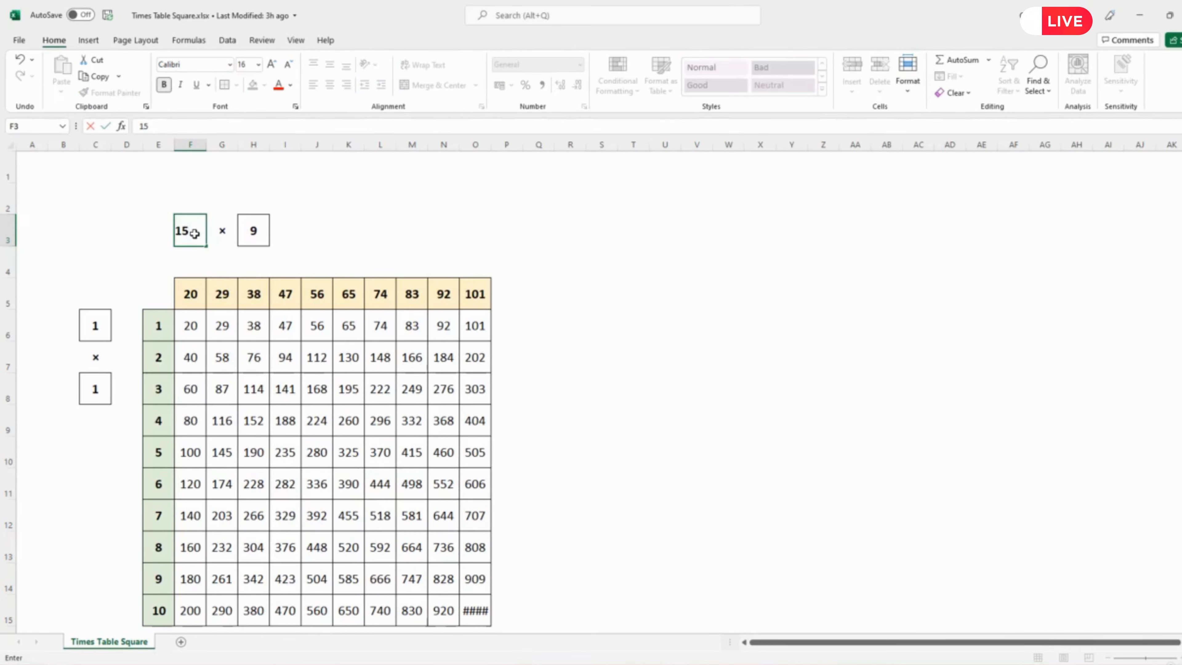
{"action": "key", "text": "Return"}
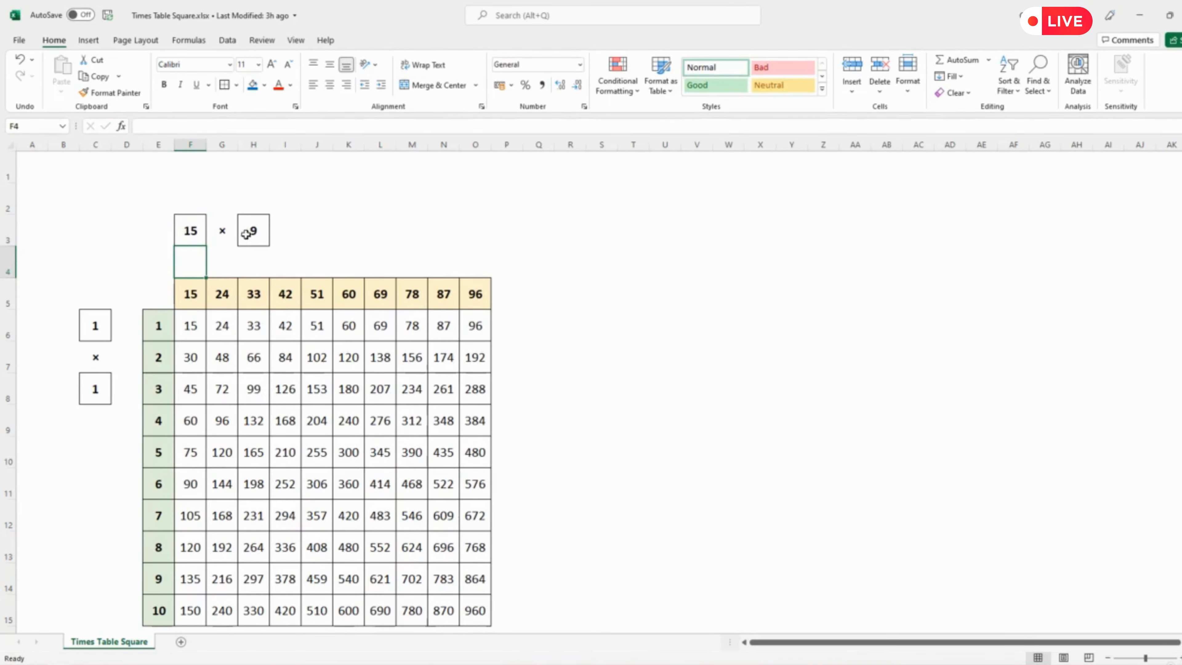
- Test the row headers' starting number in C6 with the value 15
{"action": "left_click", "coordinate": [92, 326]}
{"action": "type", "text": "15"}
{"action": "key", "text": "Return"}
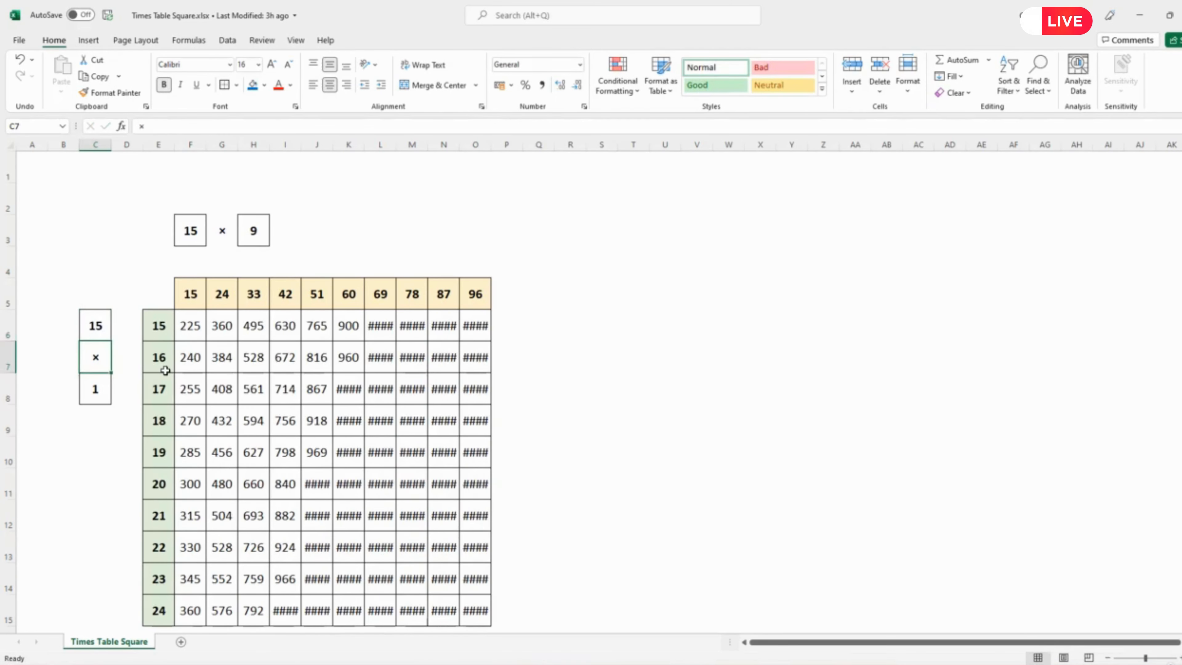
{"action": "key", "text": "Return"}
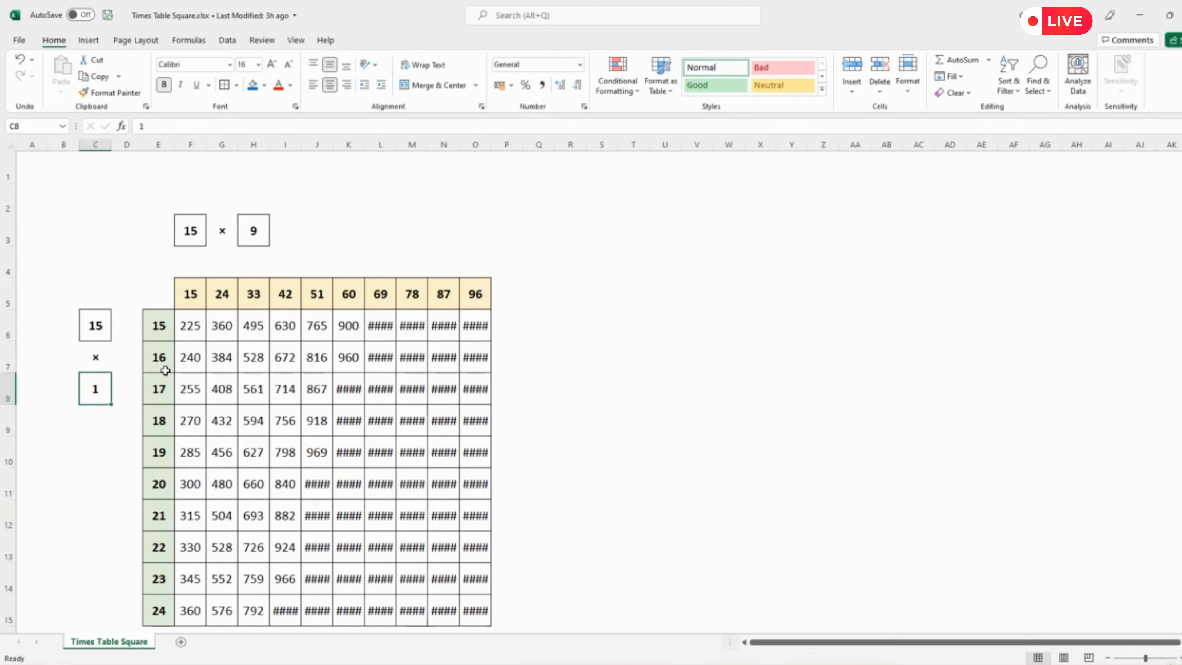
- Set the row headers' starting number in C6 to 10 and their step increment in C8 to 10
{"action": "key", "text": "Up"}
{"action": "key", "text": "Up"}
{"action": "type", "text": "10"}
{"action": "key", "text": "Return"}
{"action": "key", "text": "Left"}
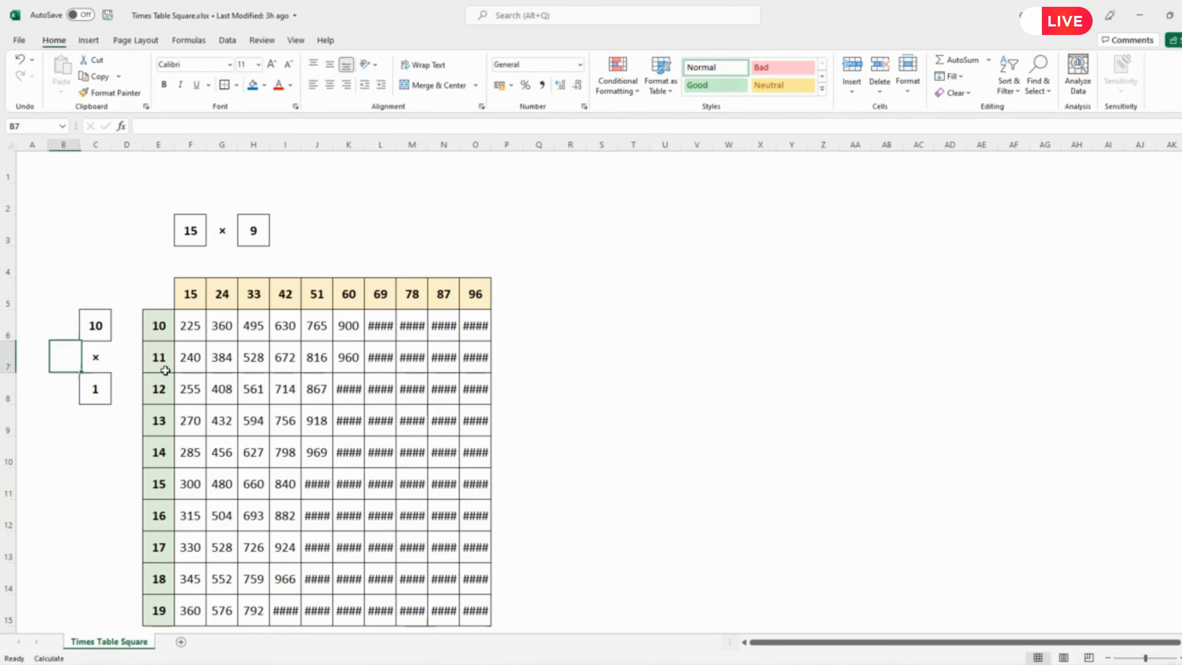
{"action": "key", "text": "Right"}
{"action": "key", "text": "Down"}
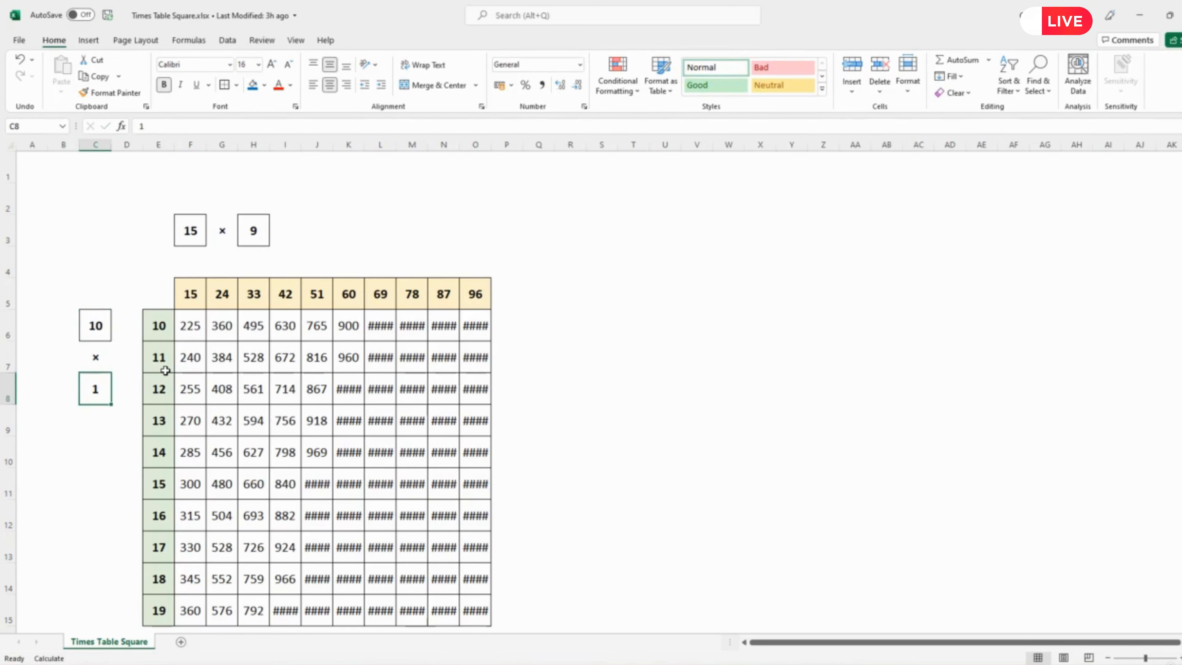
{"action": "type", "text": "10"}
{"action": "key", "text": "Return"}
- Set the column headers' starting number in F3 to 10 and their step increment in H3 to 10
{"action": "key", "text": "Up"}
{"action": "key", "text": "Up"}
{"action": "key", "text": "Up"}
{"action": "key", "text": "Up"}
{"action": "key", "text": "Up"}
{"action": "key", "text": "Up"}
{"action": "key", "text": "Right"}
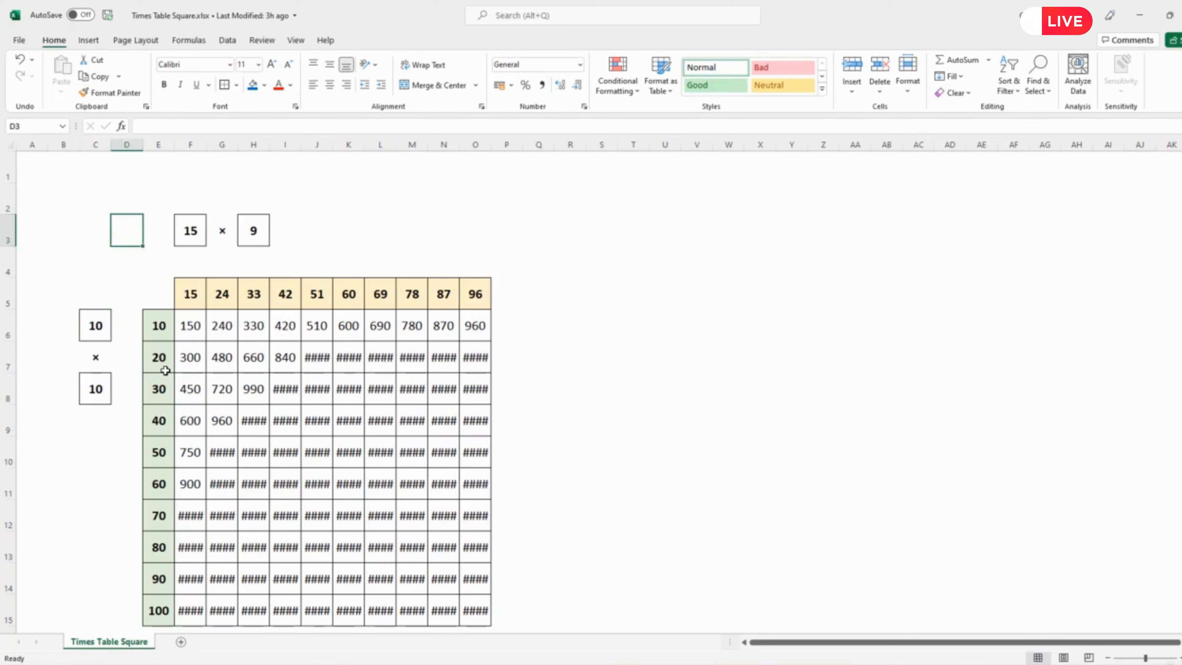
{"action": "key", "text": "Right"}
{"action": "key", "text": "Right"}
{"action": "type", "text": "10"}
{"action": "key", "text": "Right"}
{"action": "key", "text": "Right"}
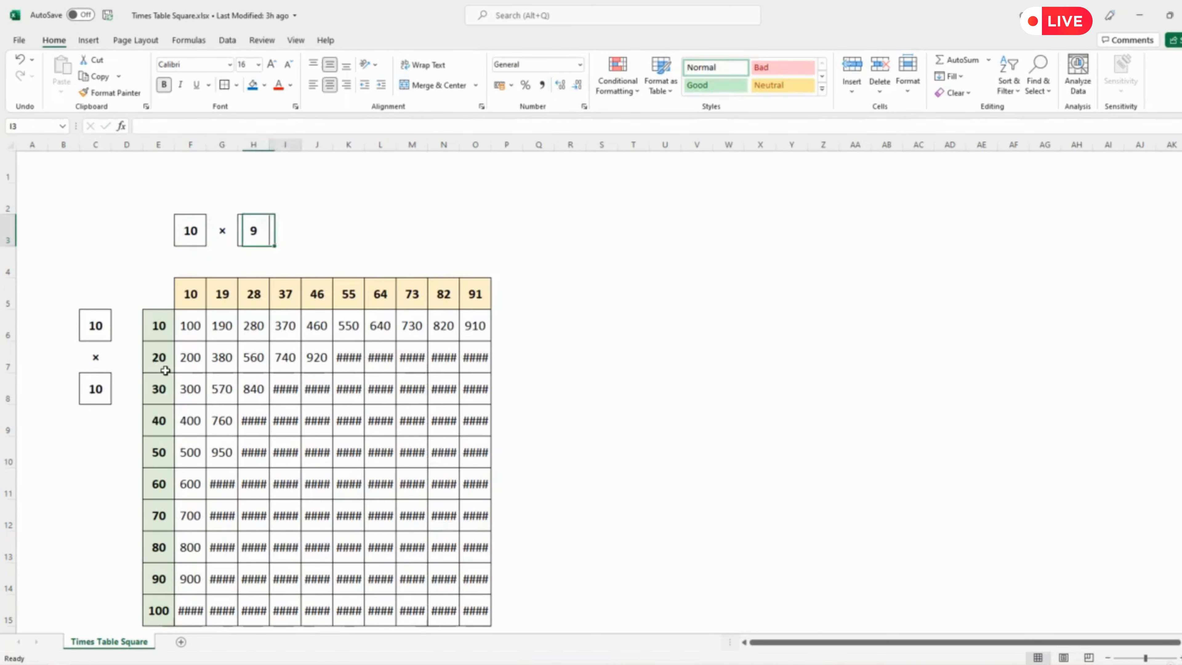
{"action": "key", "text": "Left"}
{"action": "type", "text": "10"}
{"action": "key", "text": "Return"}
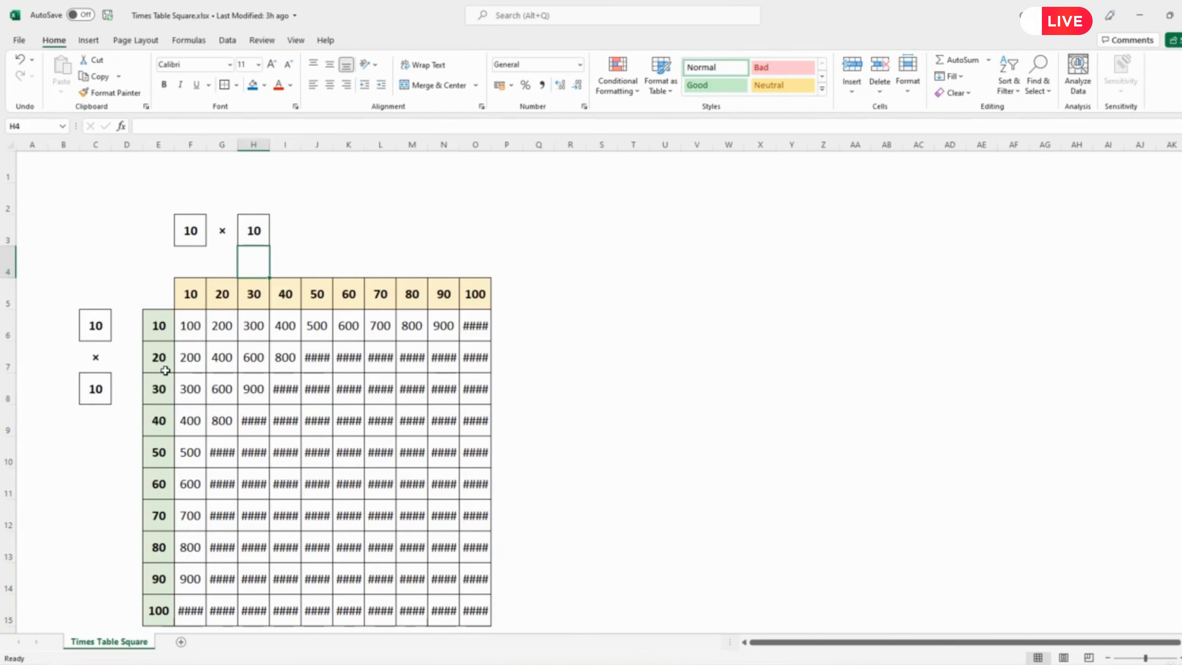
- Try reducing the font size of the whole sheet to 10
{"action": "left_click", "coordinate": [9, 144]}
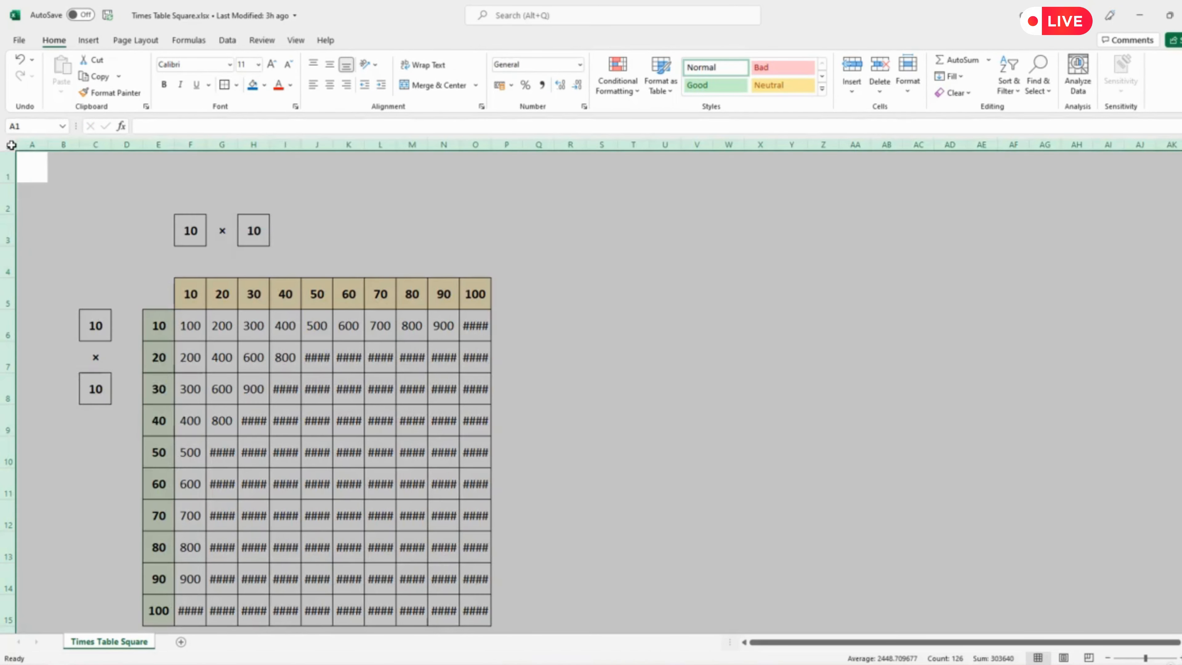
{"action": "left_click", "coordinate": [289, 67]}
{"action": "left_click", "coordinate": [588, 449]}
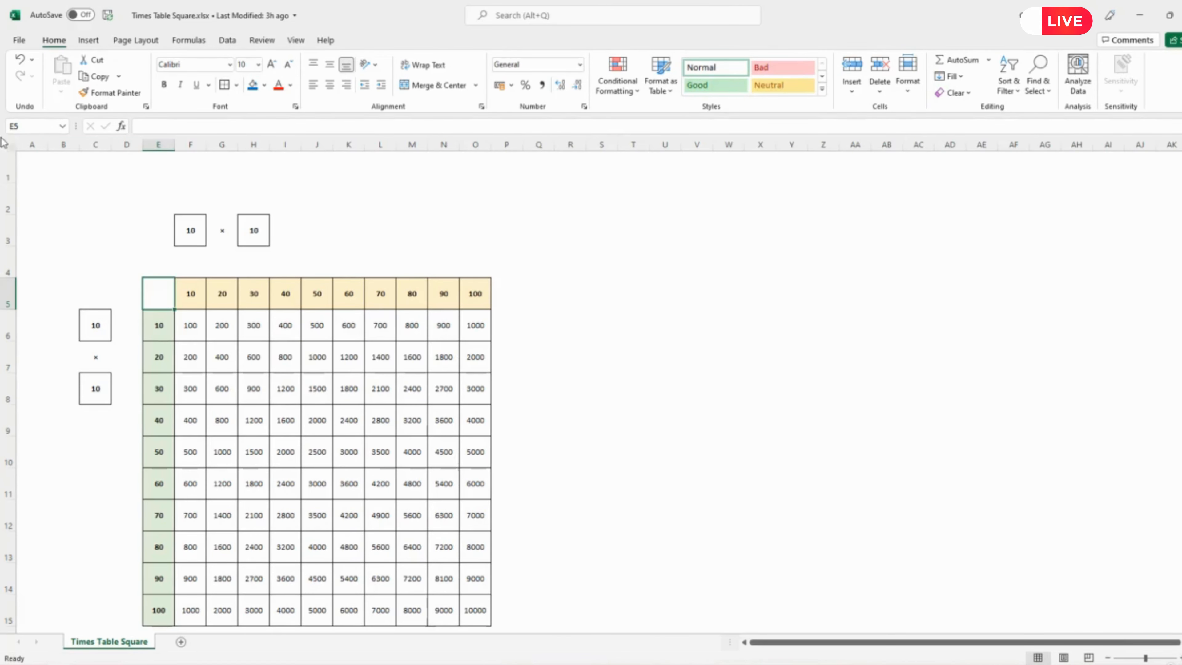
- Set the font size of the whole sheet to 12, trying 14 along the way
{"action": "left_click", "coordinate": [10, 145]}
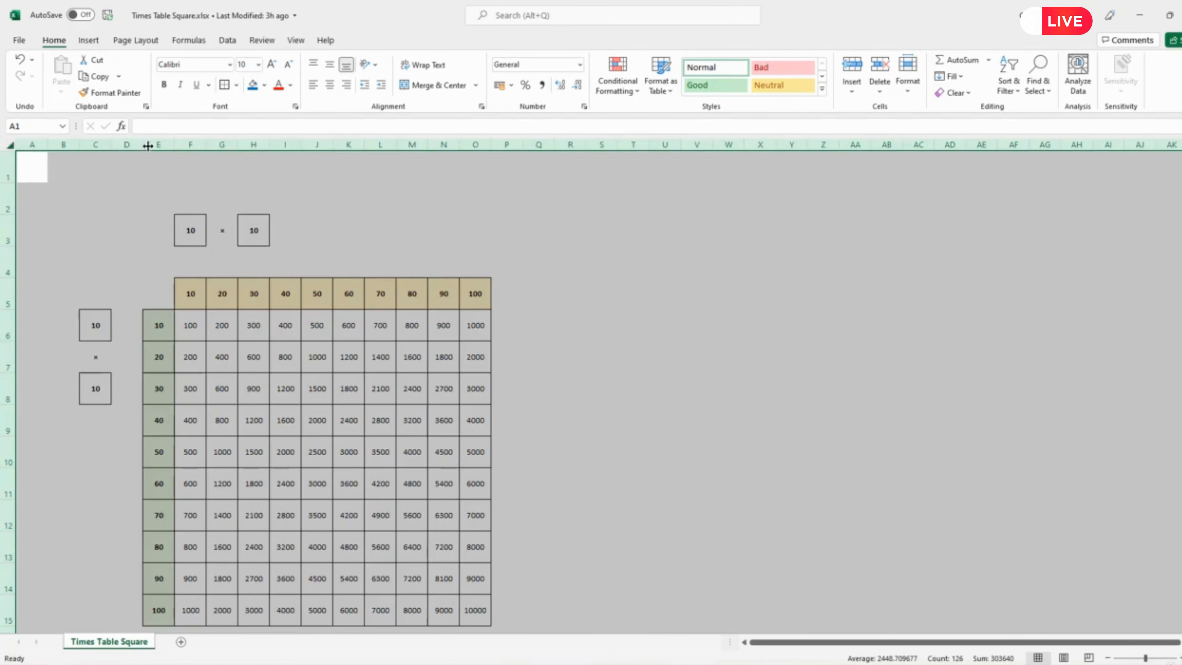
{"action": "left_click", "coordinate": [258, 65]}
{"action": "left_click", "coordinate": [242, 142]}
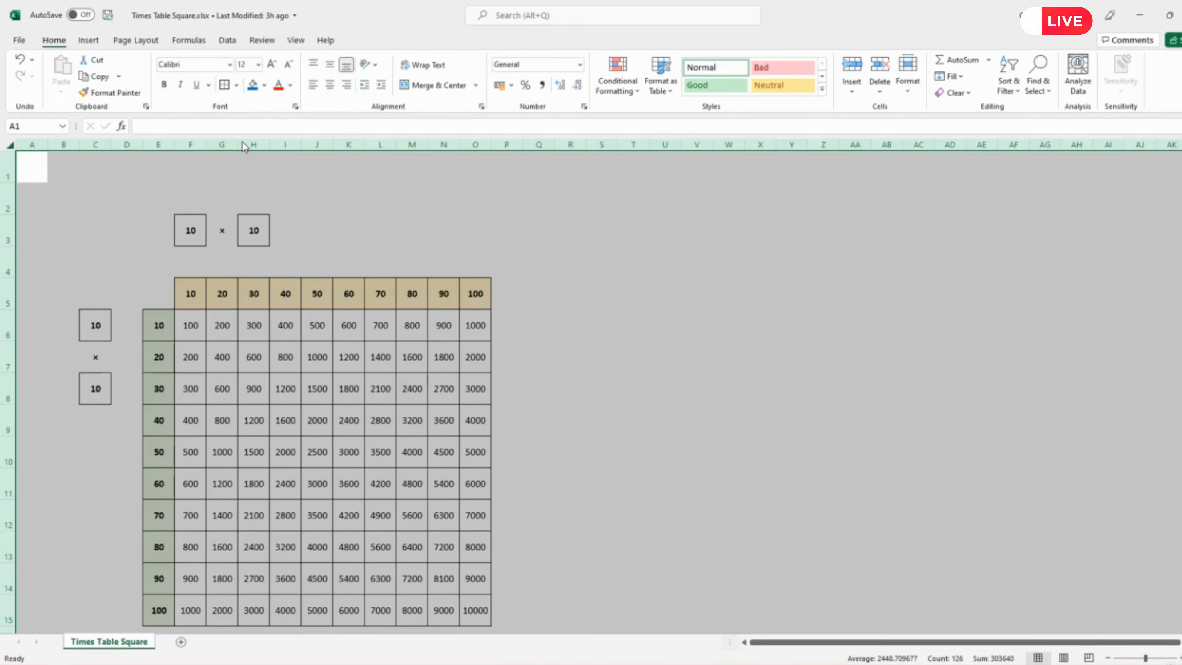
{"action": "left_click", "coordinate": [258, 65]}
{"action": "left_click", "coordinate": [251, 155]}
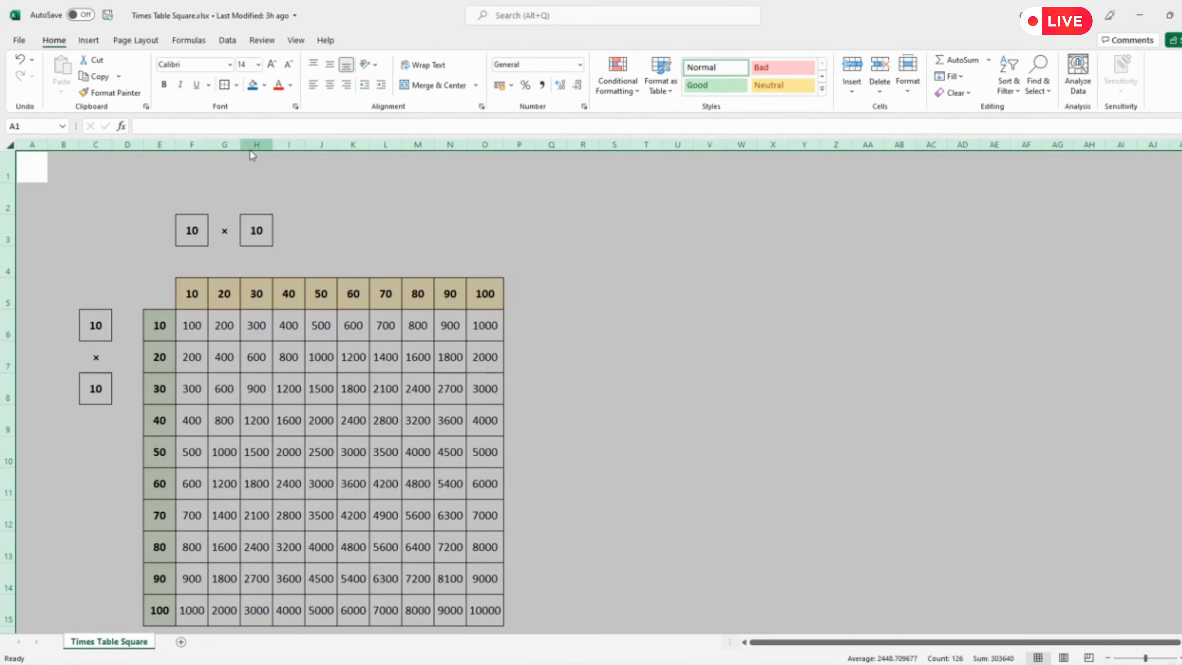
{"action": "left_click", "coordinate": [259, 65]}
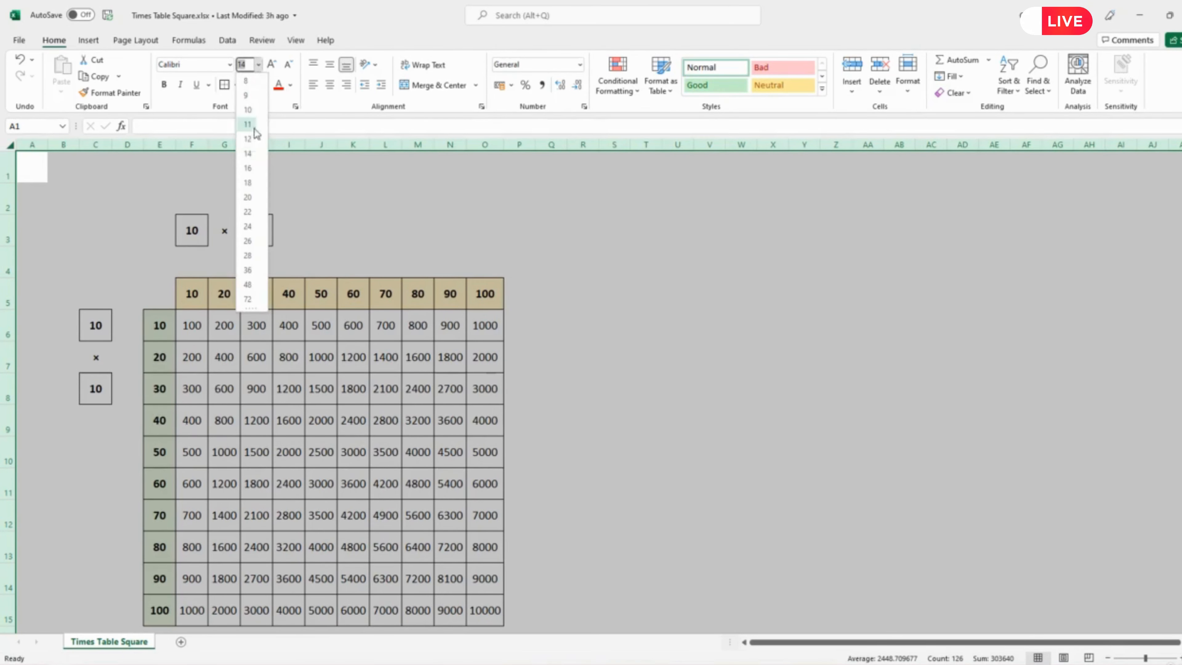
{"action": "left_click", "coordinate": [248, 139]}
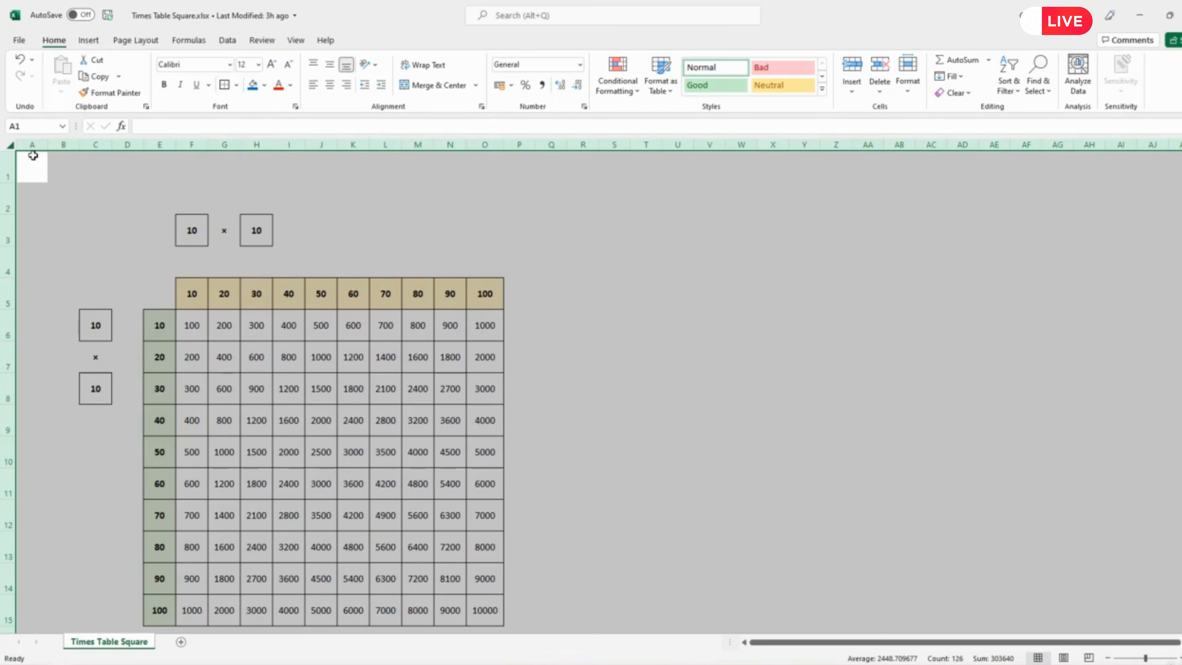
- Narrow all columns of the sheet slightly and adjust the row heights to keep the cells square
{"action": "left_click_drag", "start_coordinate": [49, 145], "coordinate": [49, 145]}
{"action": "left_click_drag", "start_coordinate": [238, 145], "coordinate": [238, 145]}
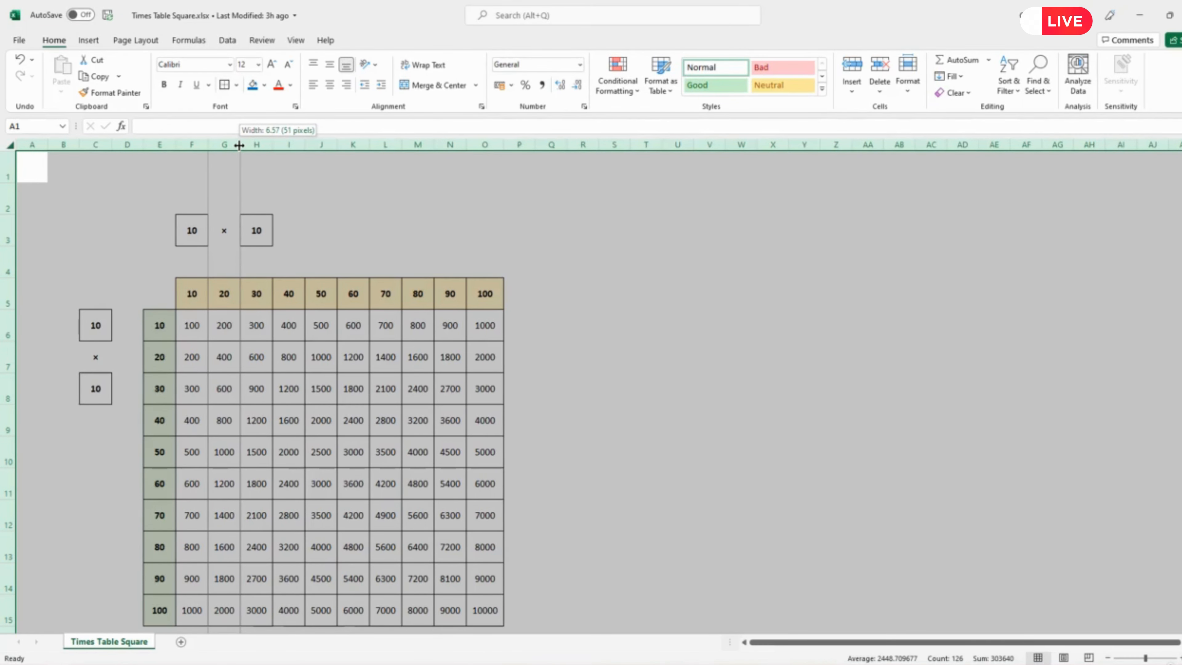
{"action": "left_click_drag", "start_coordinate": [239, 145], "coordinate": [238, 145]}
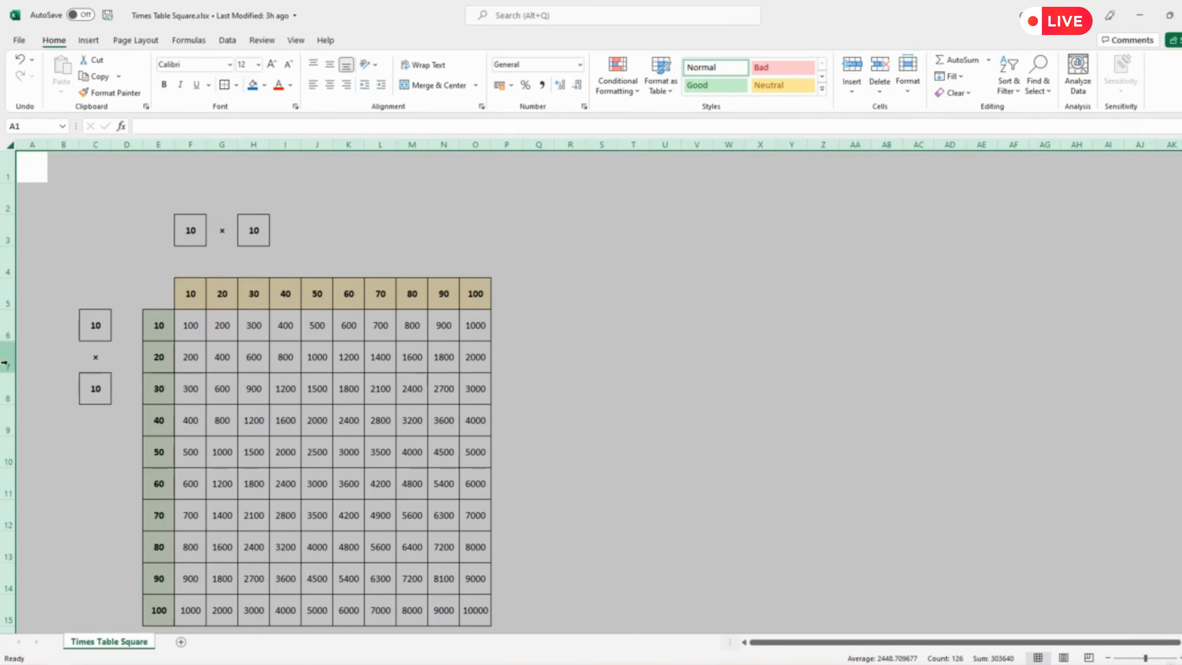
{"action": "left_click_drag", "start_coordinate": [12, 405], "coordinate": [11, 404]}
{"action": "left_click", "coordinate": [602, 401]}
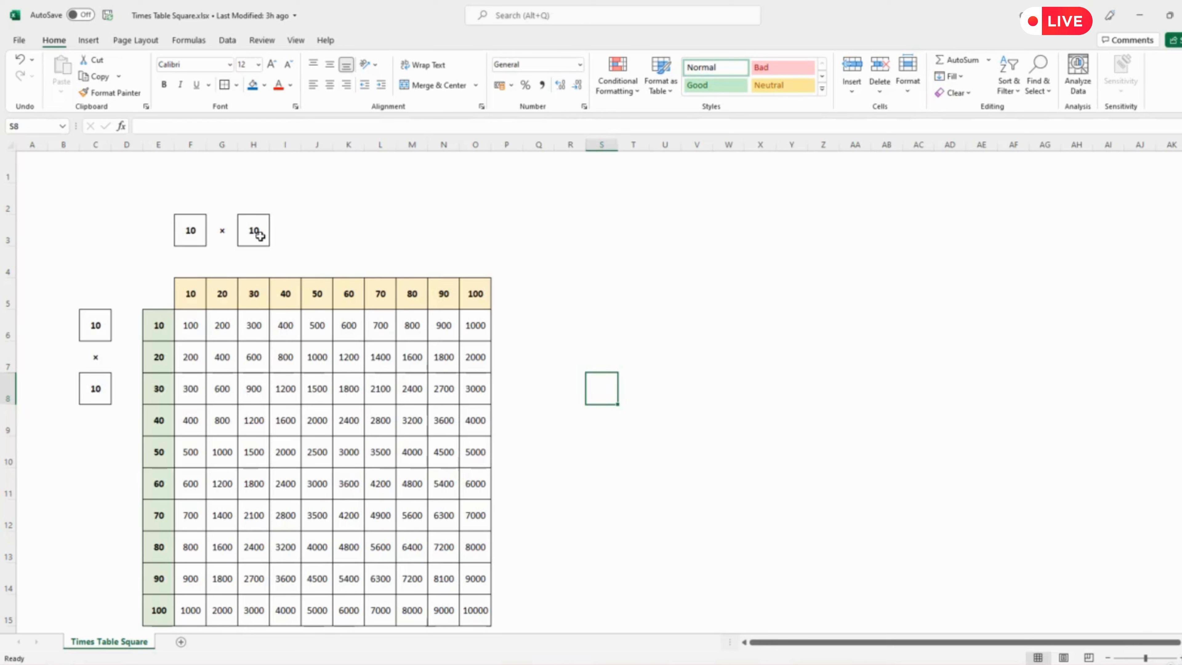
- Add a new worksheet and name it data
{"action": "left_click", "coordinate": [182, 643]}
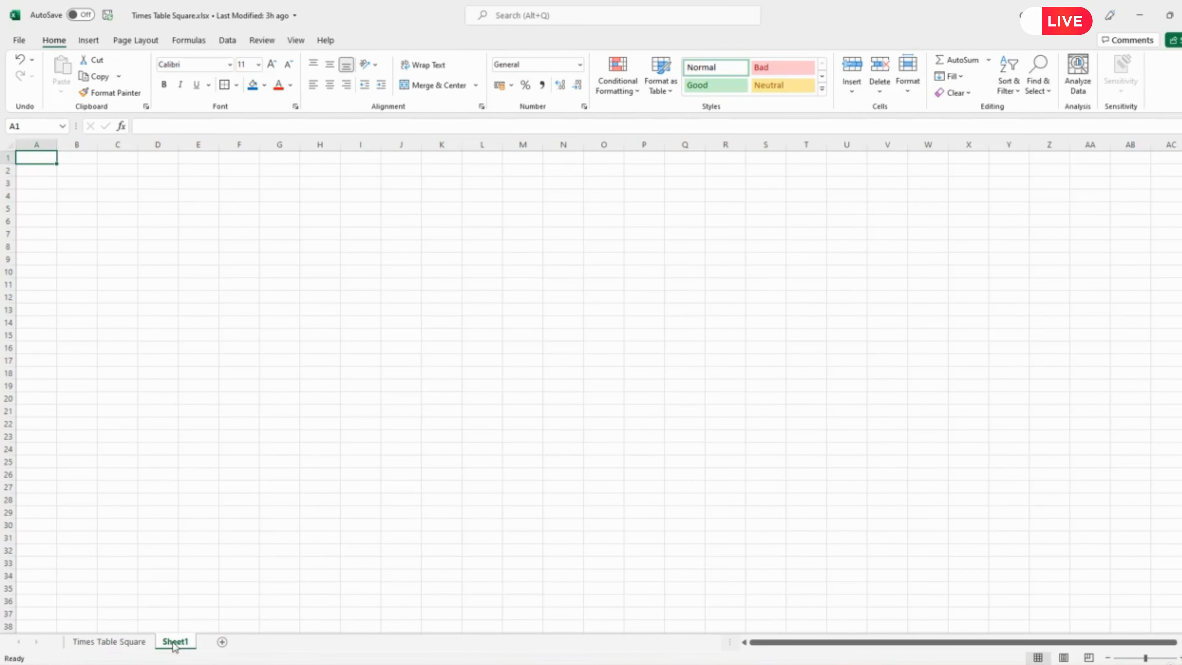
{"action": "double_click", "coordinate": [175, 645]}
{"action": "type", "text": "data"}
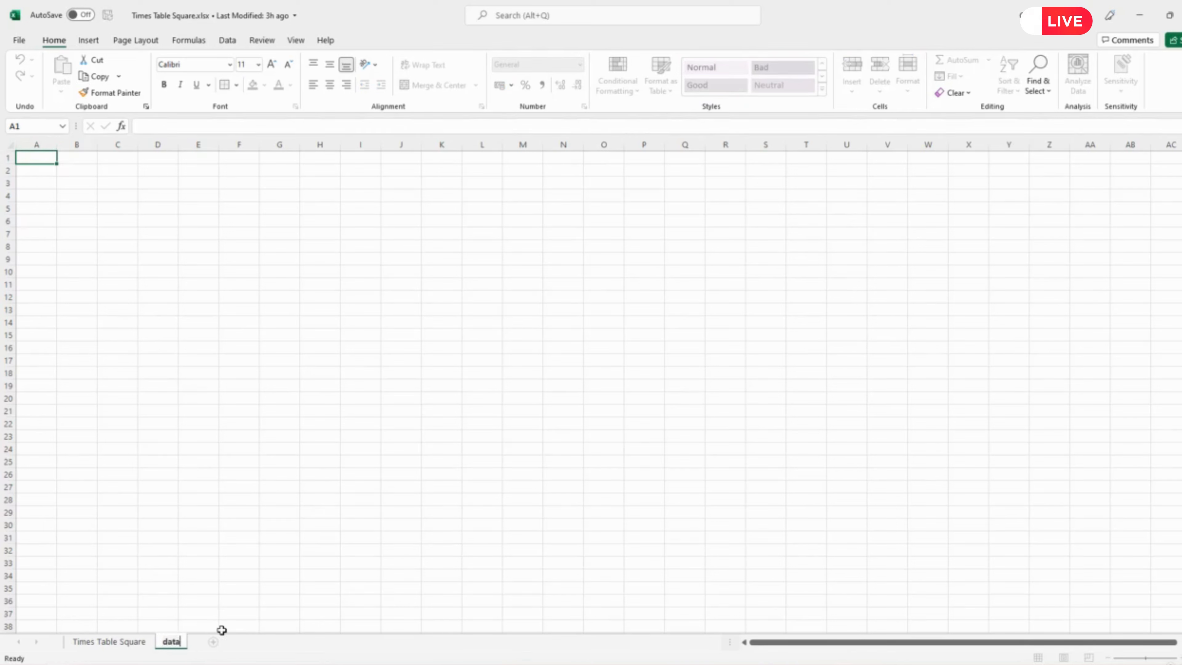
{"action": "key", "text": "Return"}
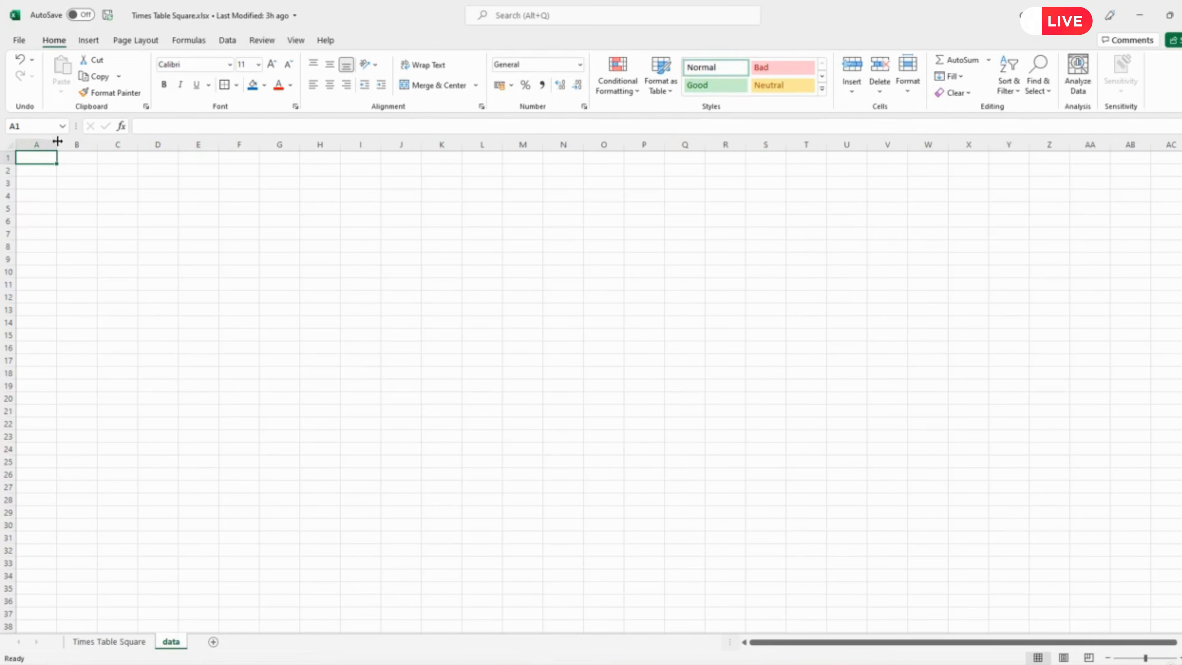
- Fill cells A1 to A10 of the data sheet with the numbers 1 to 10
{"action": "type", "text": "1"}
{"action": "key", "text": "Return"}
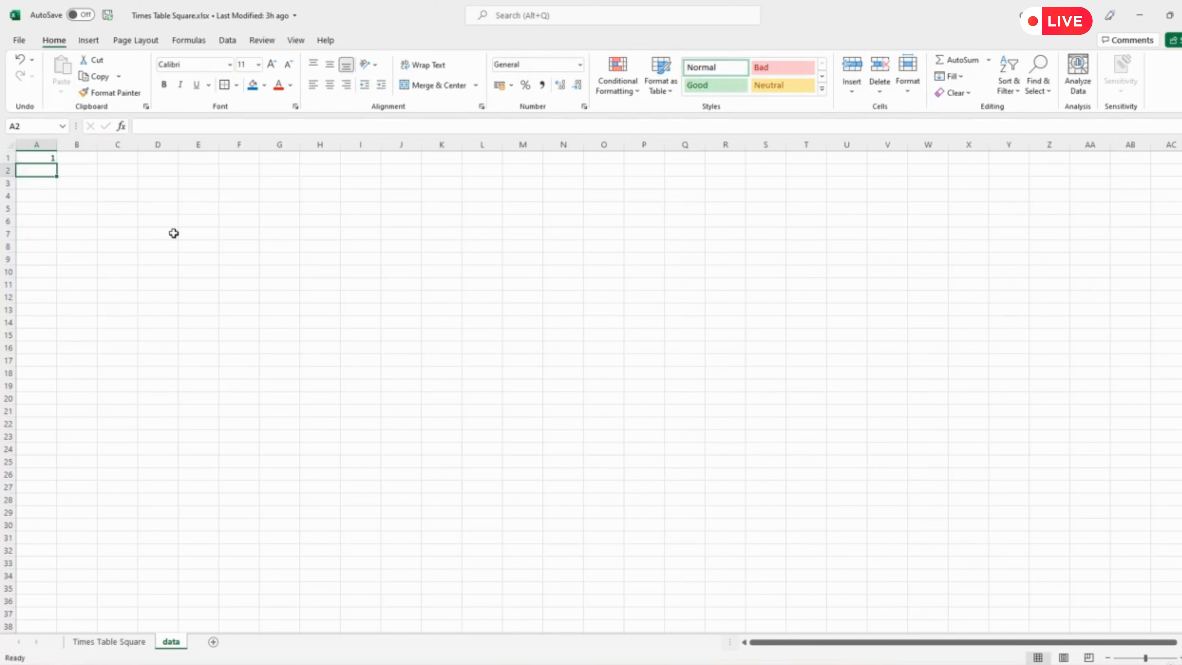
{"action": "type", "text": "2"}
{"action": "key", "text": "Return"}
{"action": "type", "text": "3"}
{"action": "key", "text": "Return"}
{"action": "type", "text": "4"}
{"action": "key", "text": "Return"}
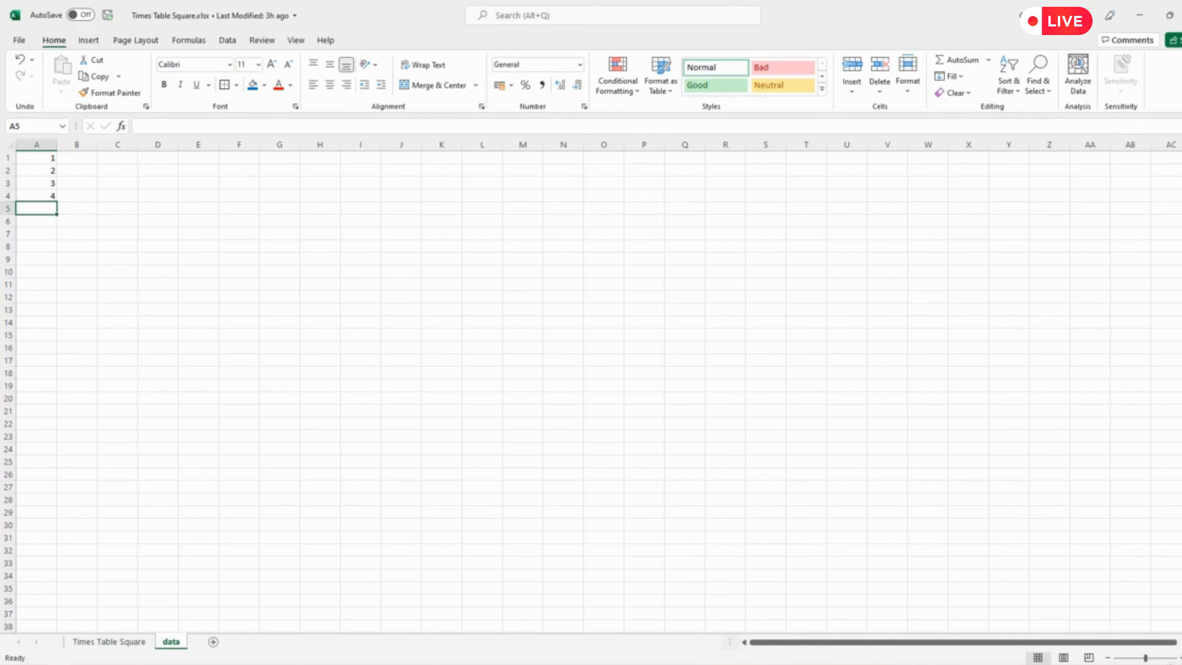
{"action": "left_click", "coordinate": [50, 159]}
{"action": "left_click_drag", "start_coordinate": [48, 164], "coordinate": [61, 277]}
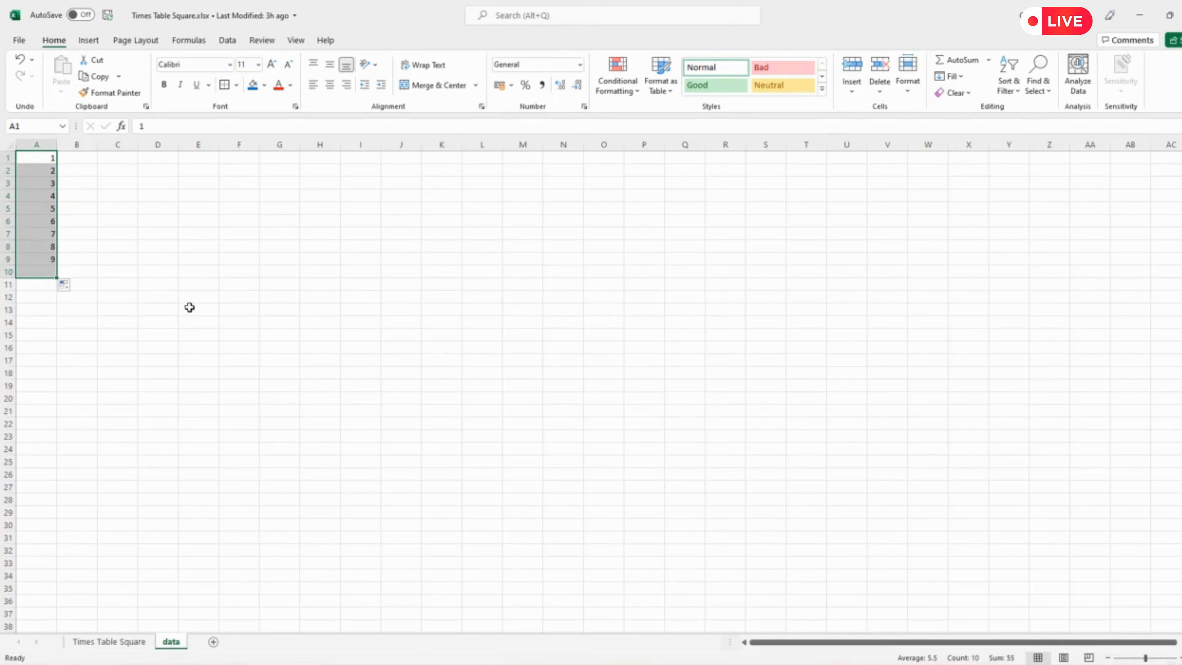
- Start a data validation rule for cell H3 of the Times Table Square sheet and set it to allow a list
{"action": "left_click", "coordinate": [112, 643]}
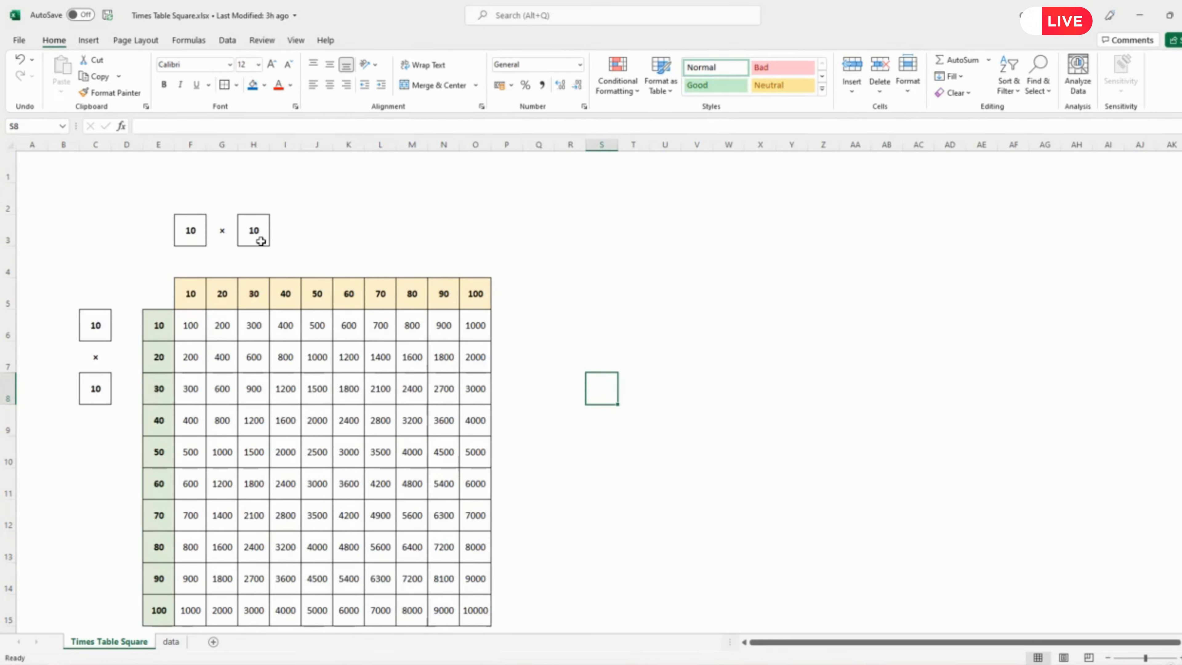
{"action": "left_click", "coordinate": [253, 231]}
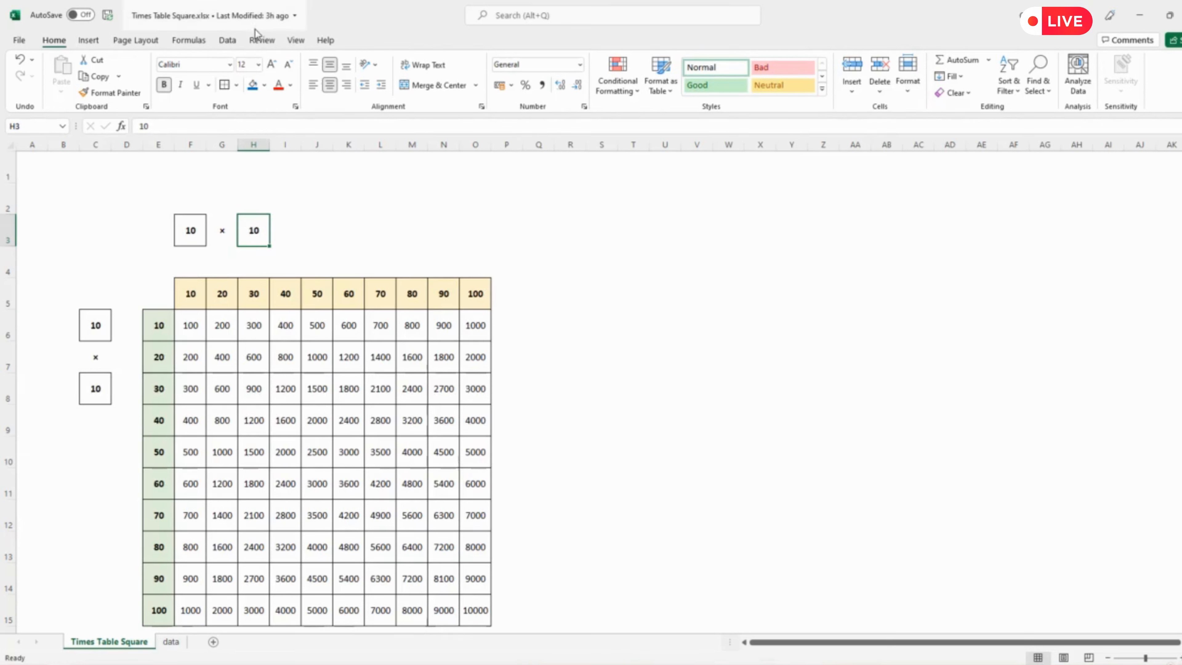
{"action": "left_click", "coordinate": [228, 41]}
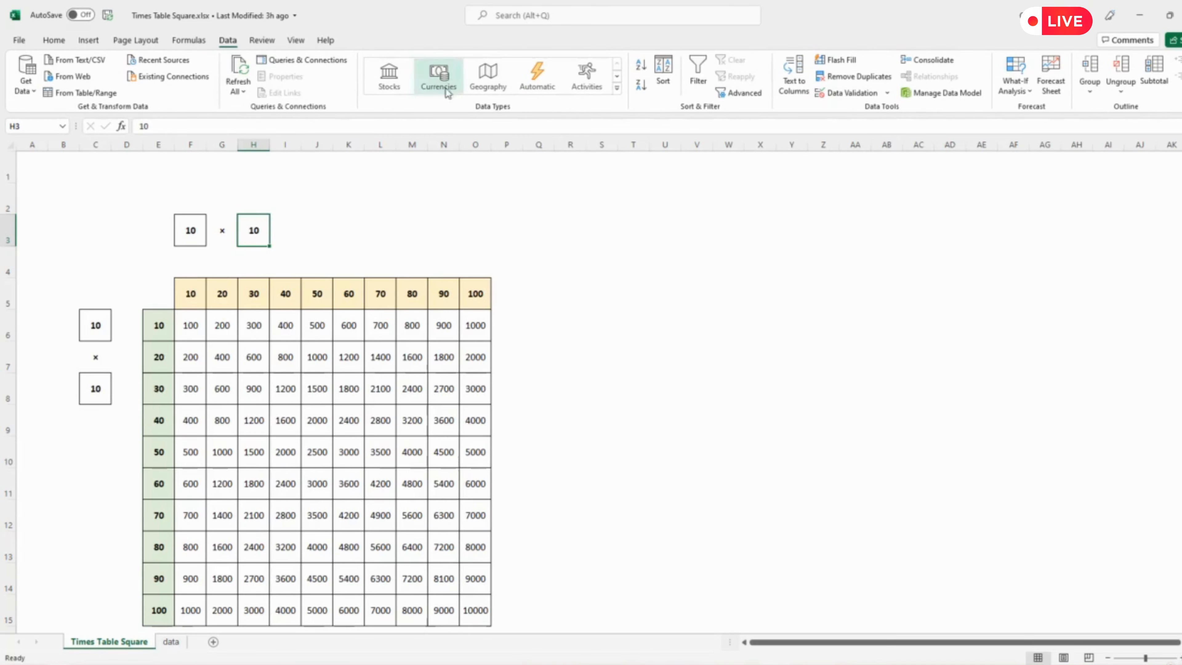
{"action": "left_click", "coordinate": [851, 92]}
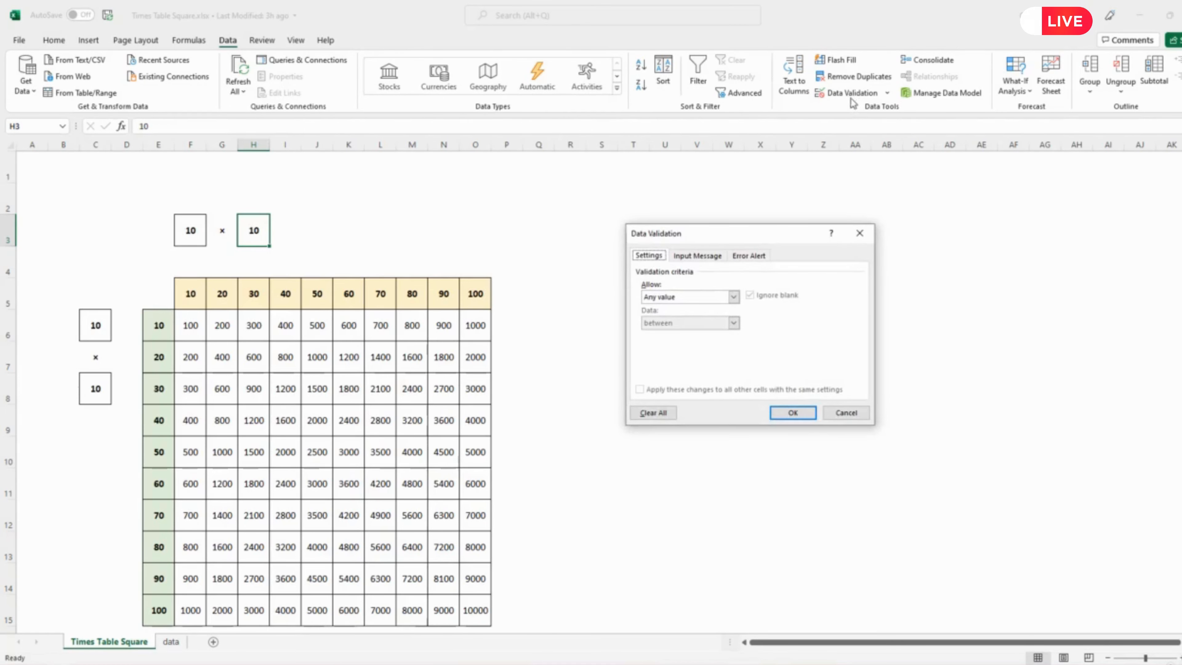
{"action": "left_click", "coordinate": [734, 296]}
{"action": "left_click", "coordinate": [659, 342]}
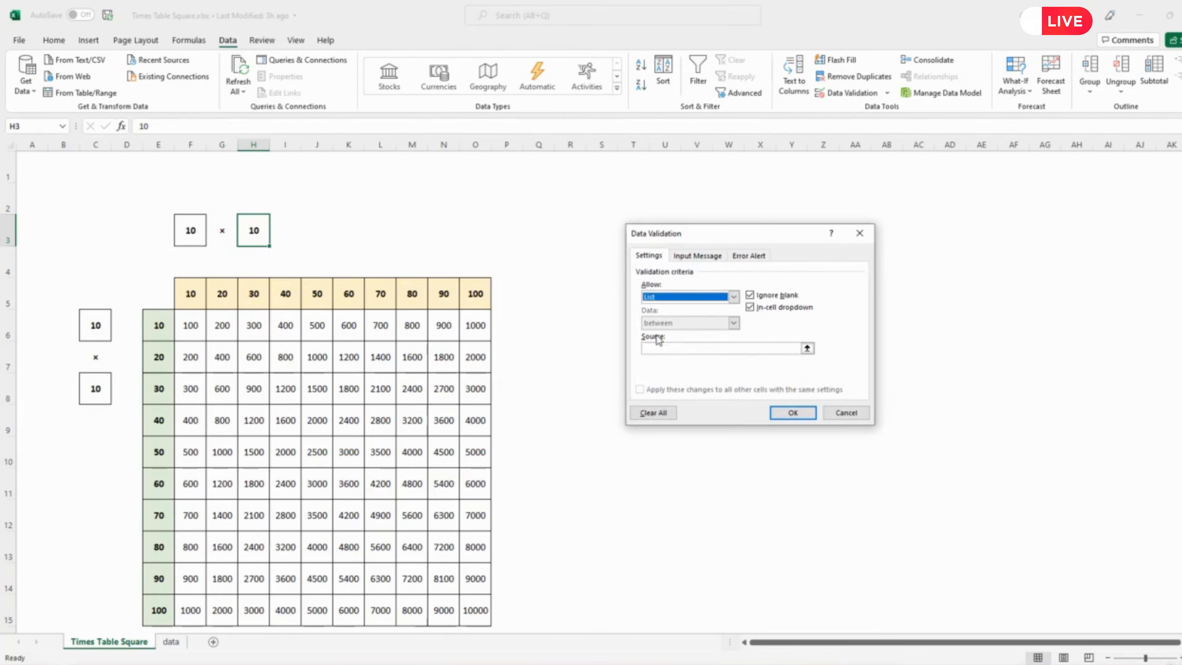
- Use cells A1 to A10 of the data sheet as the source of H3's validation list
{"action": "left_click", "coordinate": [807, 347]}
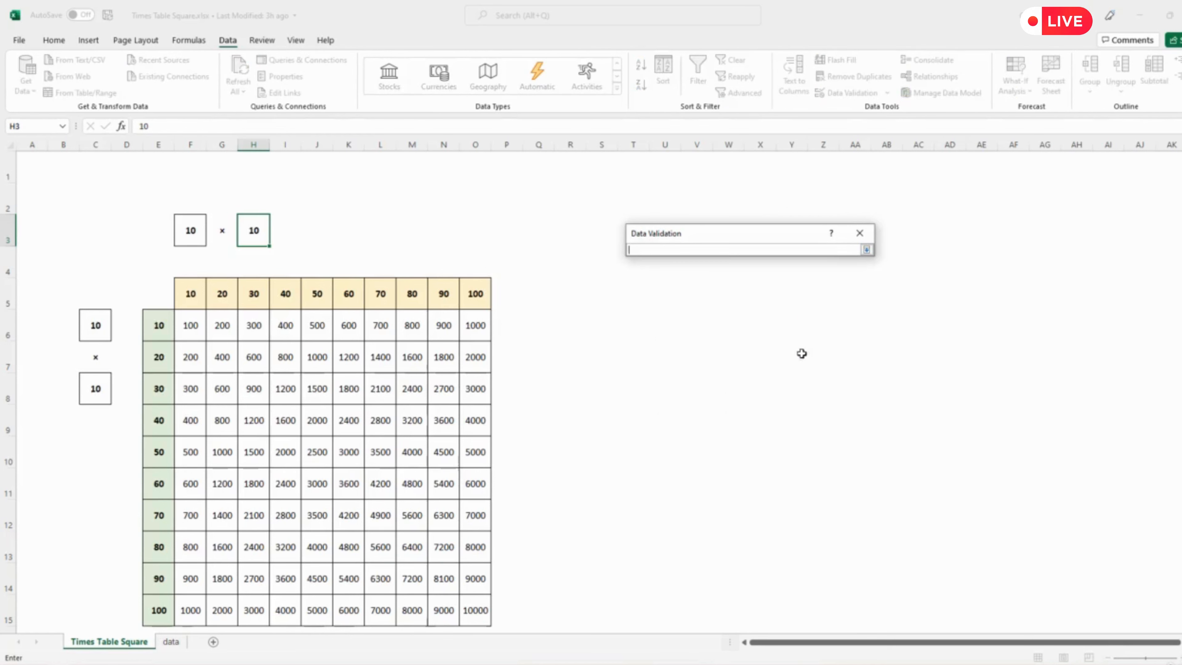
{"action": "left_click", "coordinate": [170, 643]}
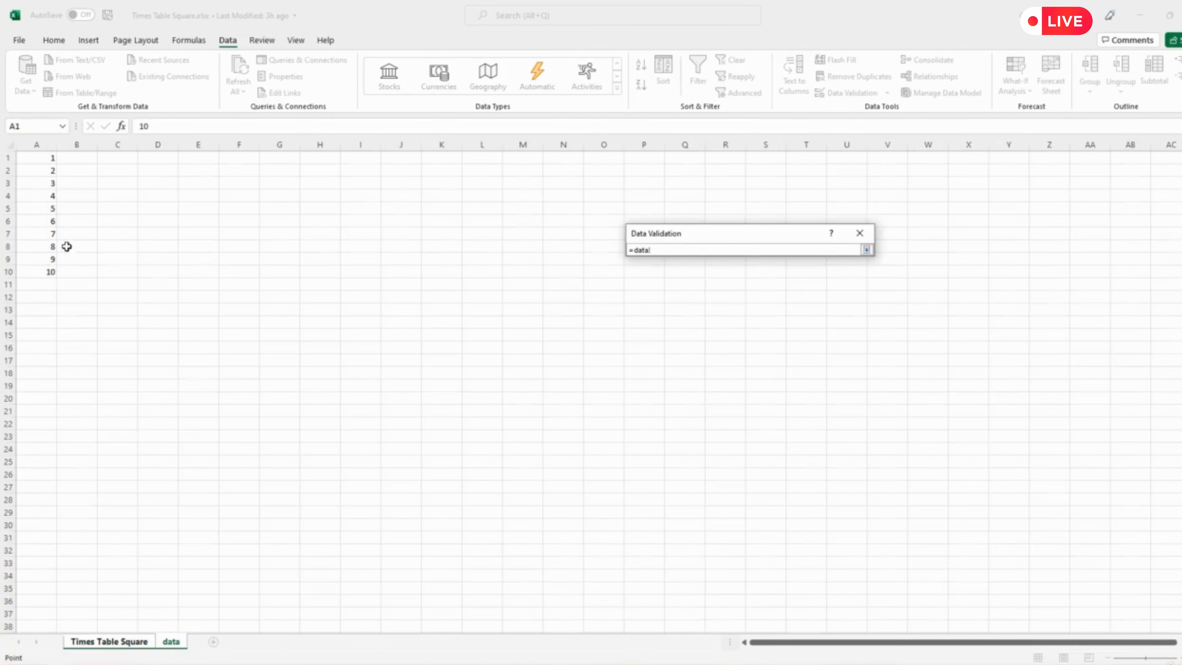
{"action": "left_click", "coordinate": [37, 145]}
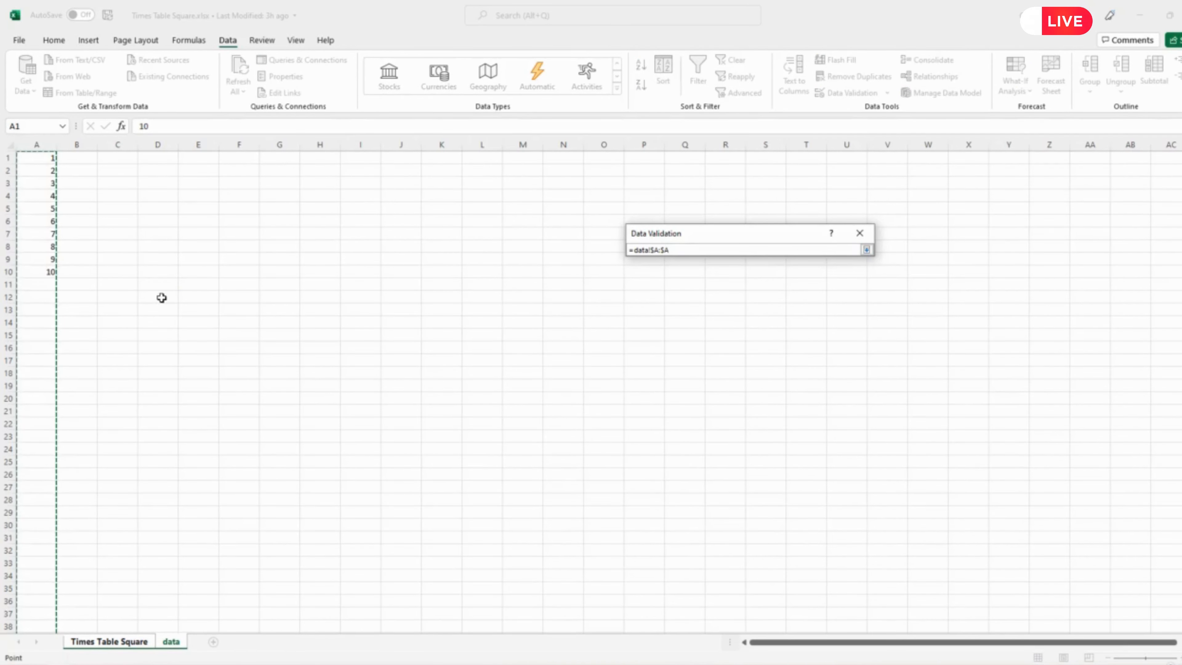
{"action": "left_click_drag", "start_coordinate": [41, 158], "coordinate": [41, 189]}
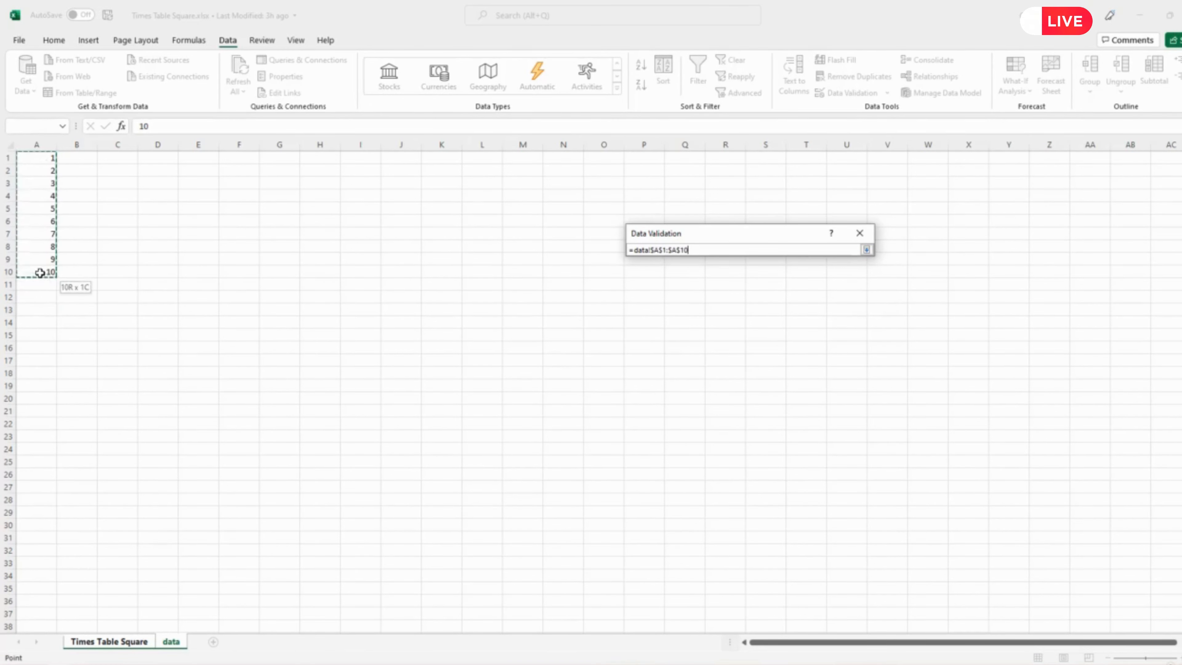
{"action": "left_click", "coordinate": [114, 233]}
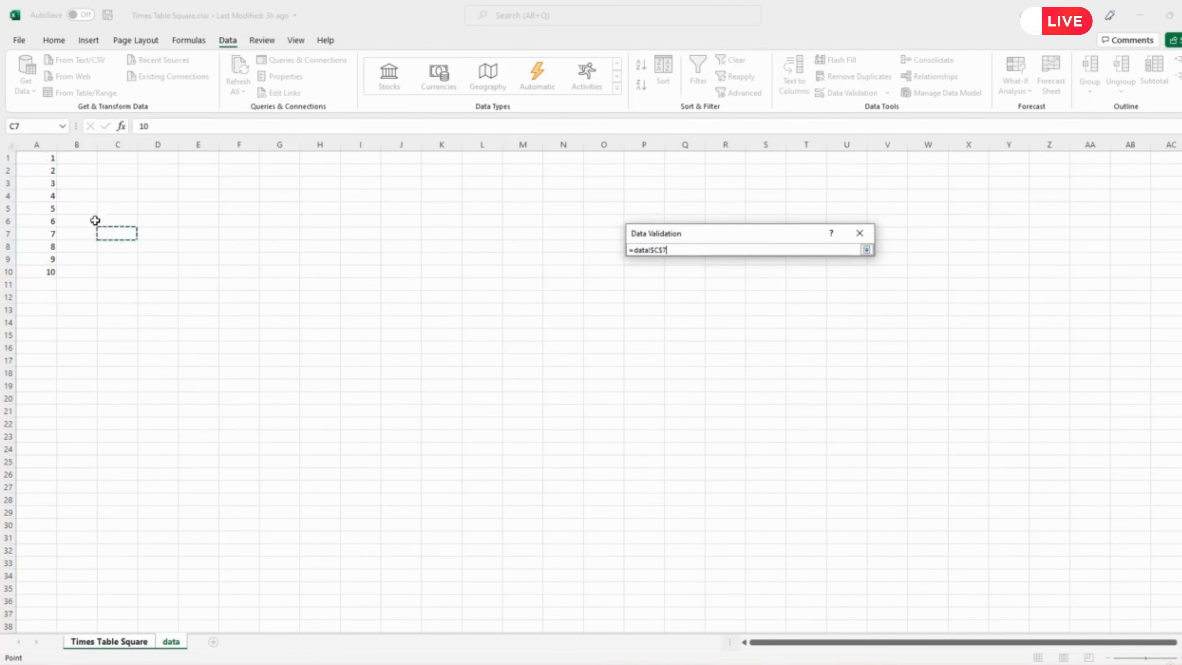
{"action": "left_click", "coordinate": [35, 143]}
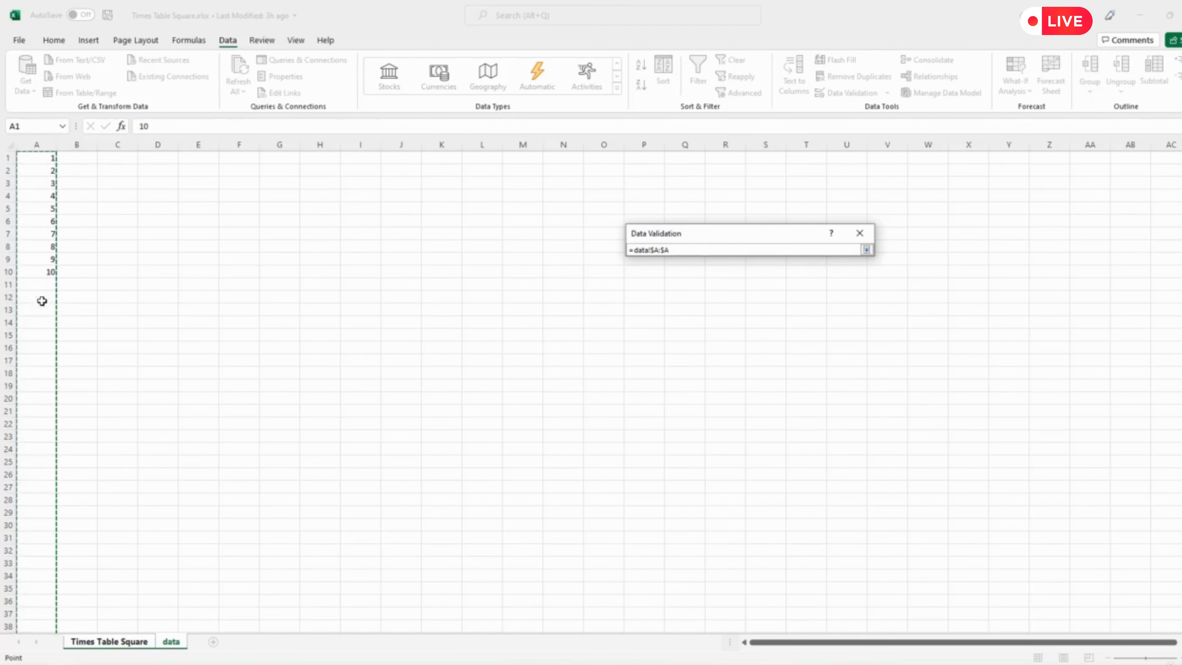
{"action": "left_click_drag", "start_coordinate": [36, 157], "coordinate": [42, 238]}
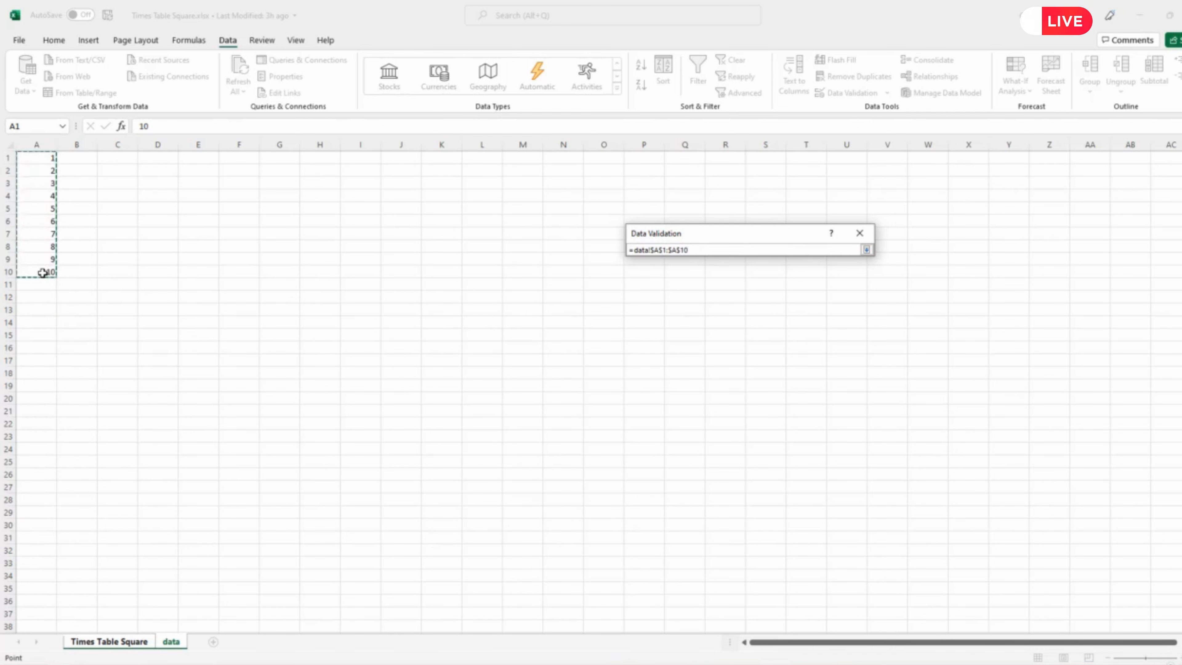
{"action": "left_click_drag", "start_coordinate": [43, 273], "coordinate": [42, 272]}
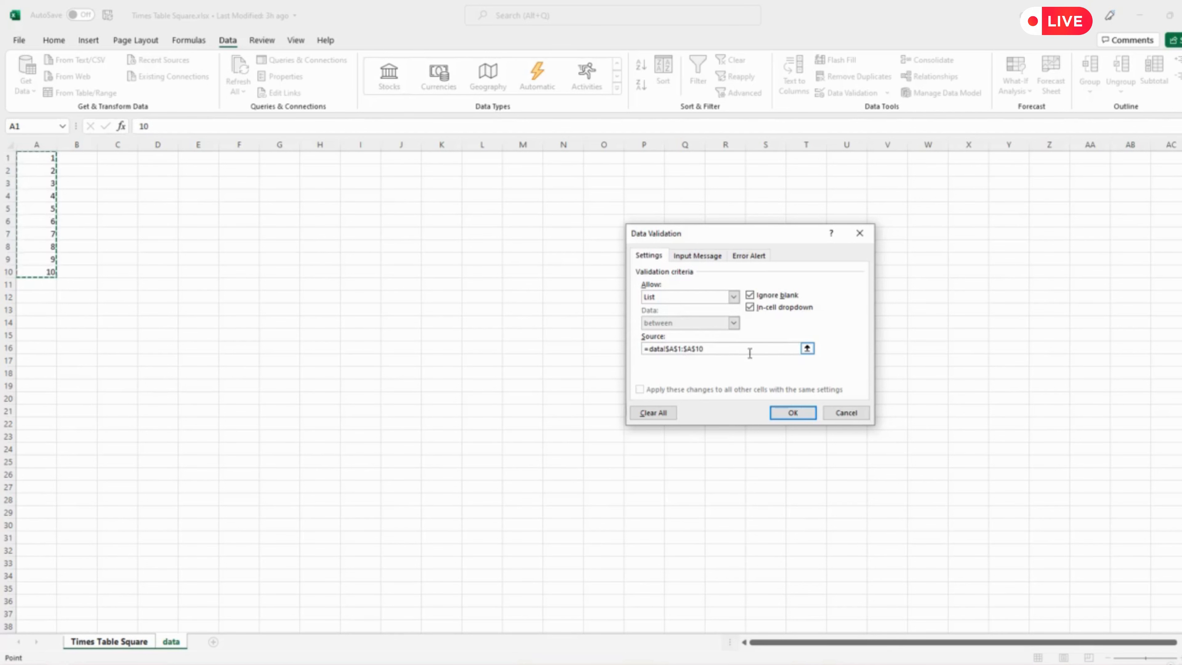
- Give H3's validation an error alert titled "Incorrect value" with the message "You must ensure the number you enter is between 1 and 10" and apply the rule
{"action": "left_click", "coordinate": [746, 256]}
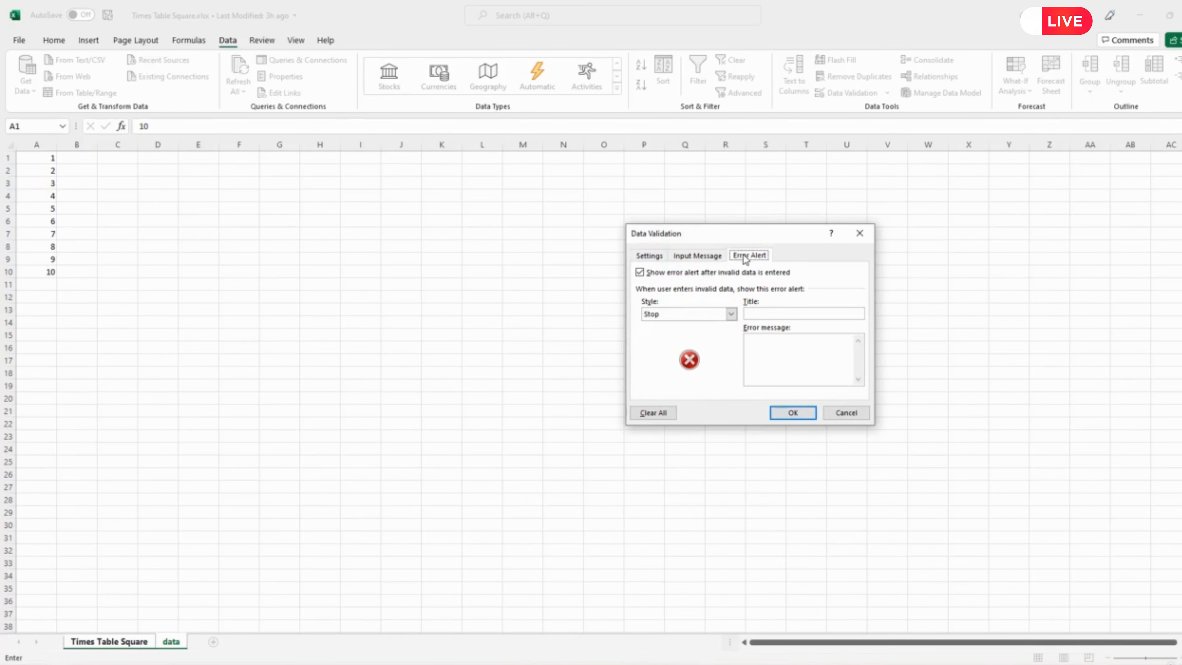
{"action": "left_click", "coordinate": [765, 312]}
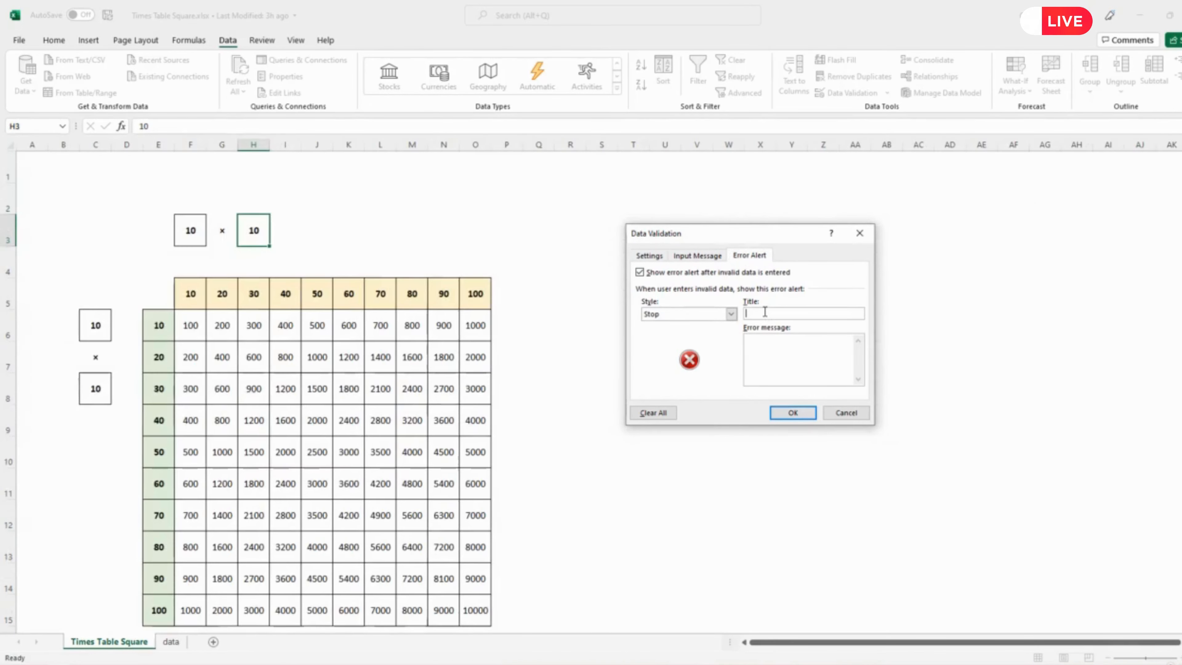
{"action": "type", "text": "Incorrect value"}
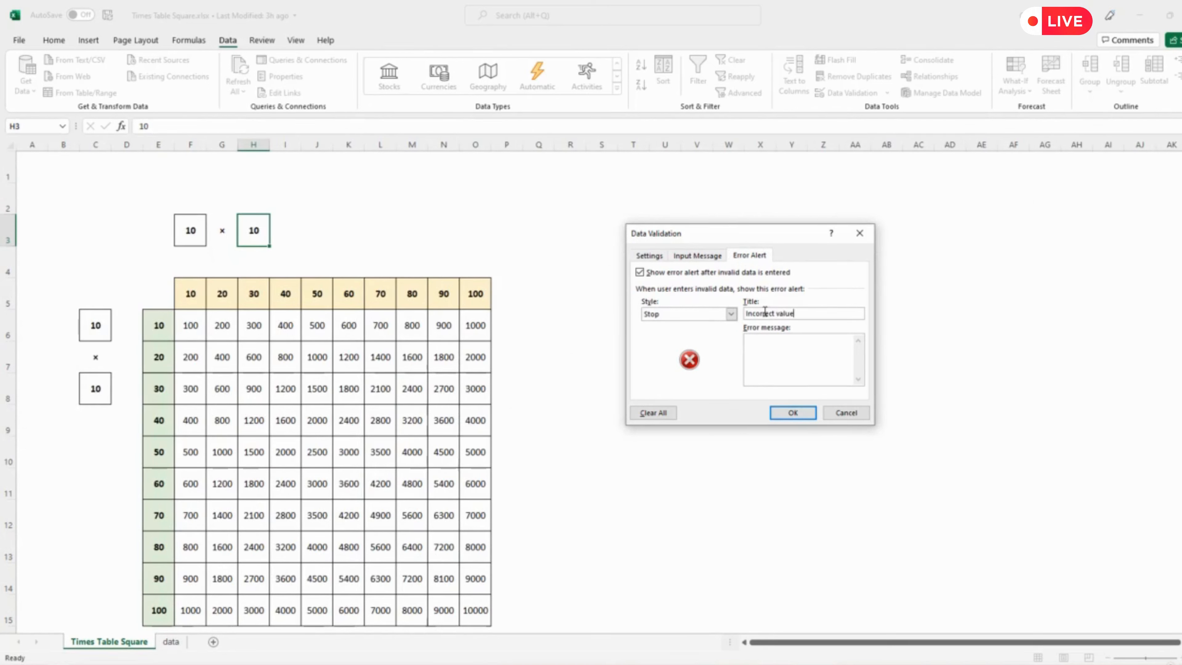
{"action": "type", "text": "V"}
{"action": "type", "text": "ou must en"}
{"action": "type", "text": "sure the number you"}
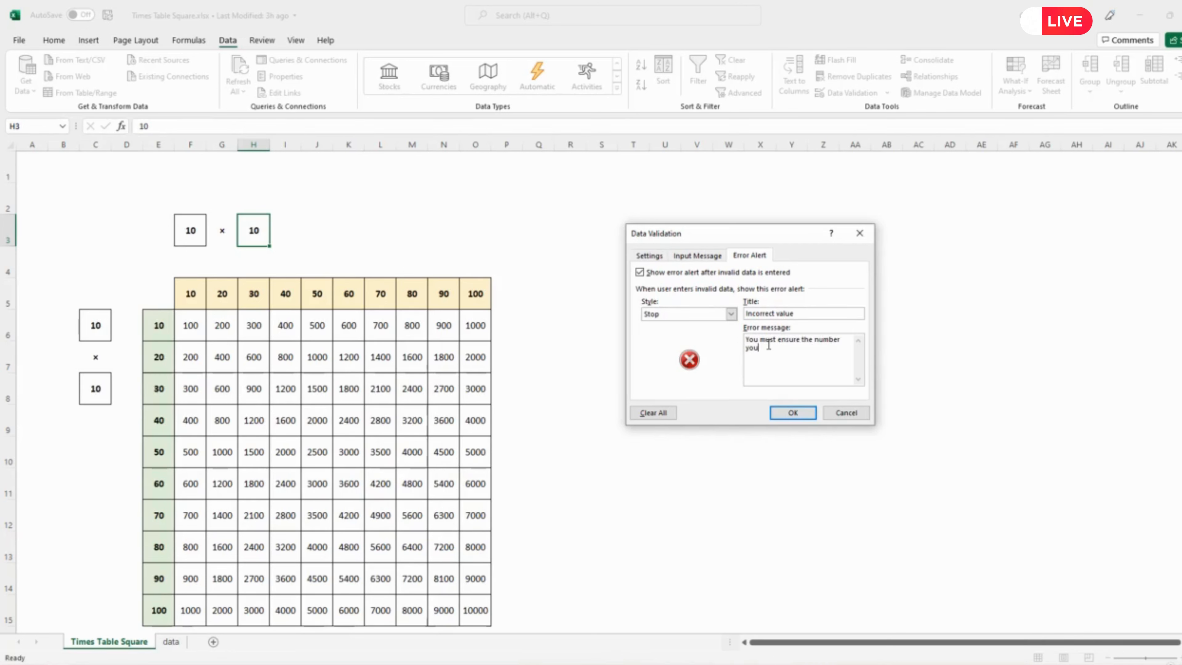
{"action": "type", "text": " enter is between 1 and 10"}
{"action": "left_click", "coordinate": [794, 413]}
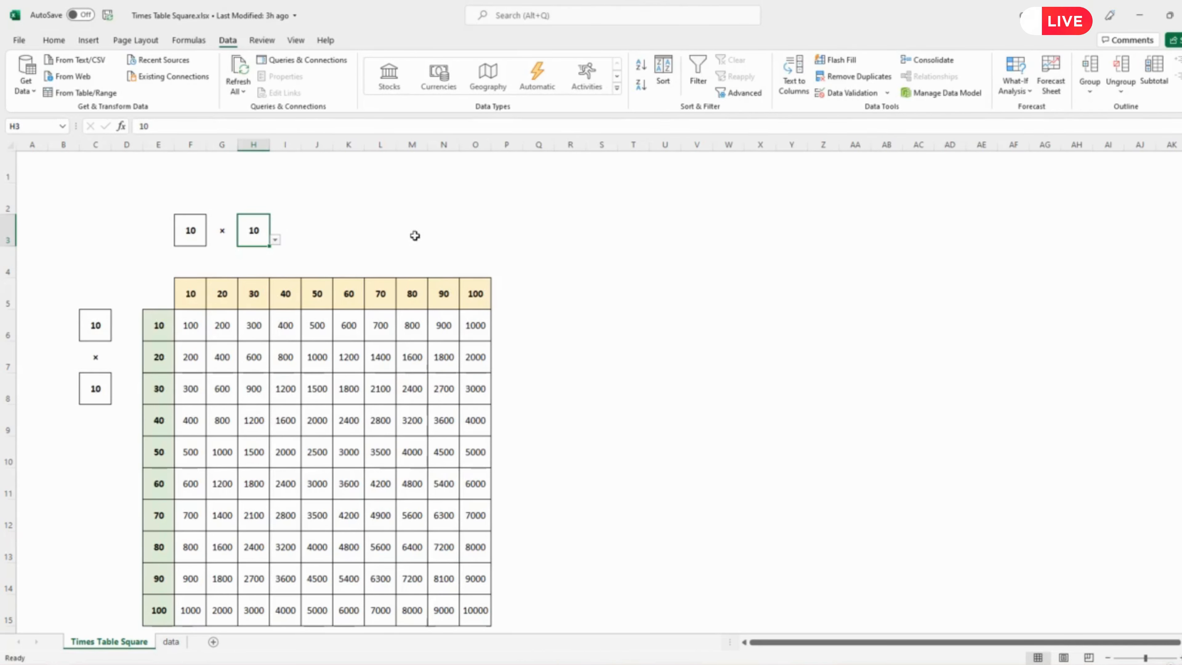
- View the dropdown choices of H3 and test its validation by entering 11, cancelling the entry
{"action": "left_click", "coordinate": [276, 241]}
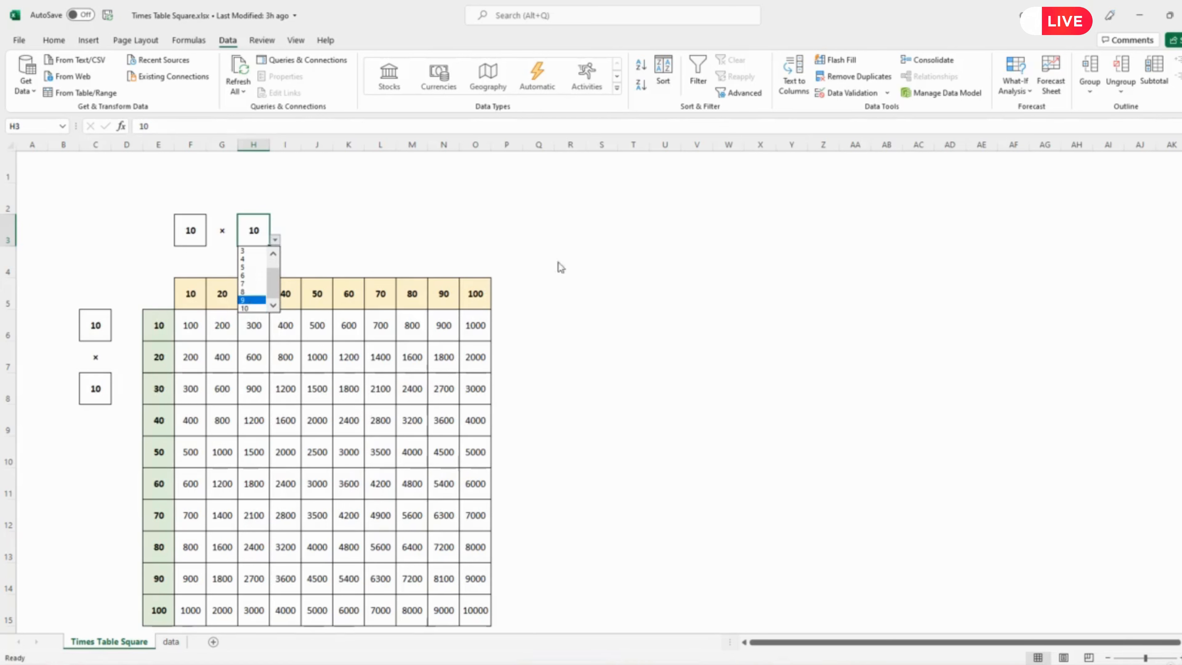
{"action": "left_click", "coordinate": [683, 295]}
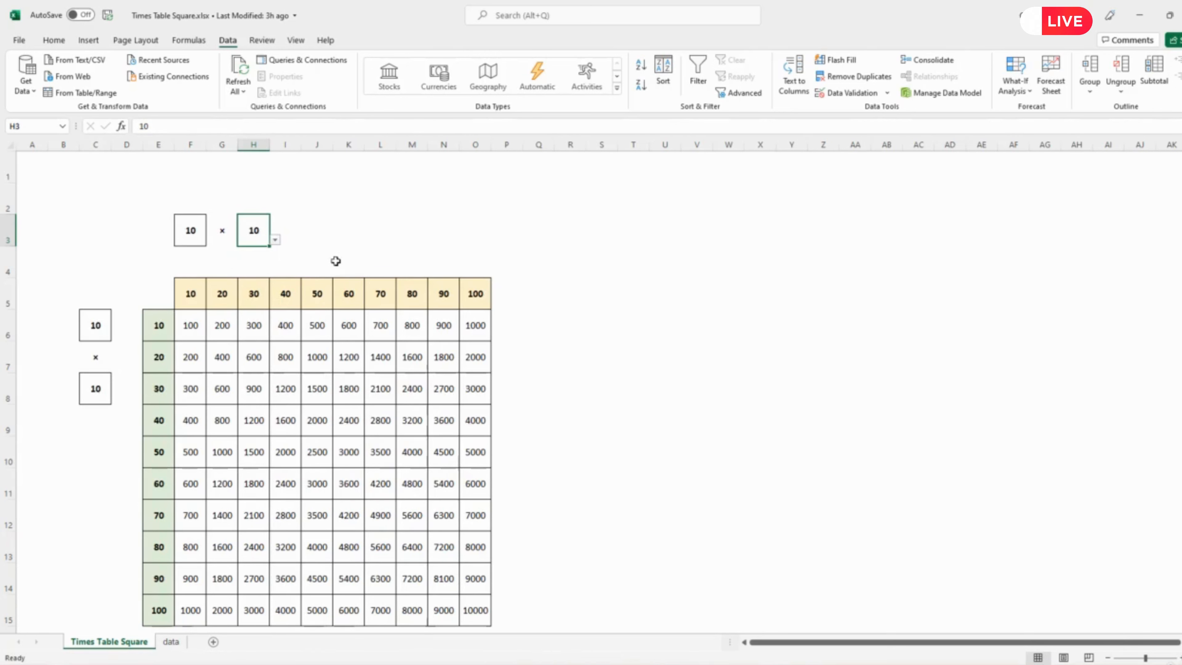
{"action": "type", "text": "11"}
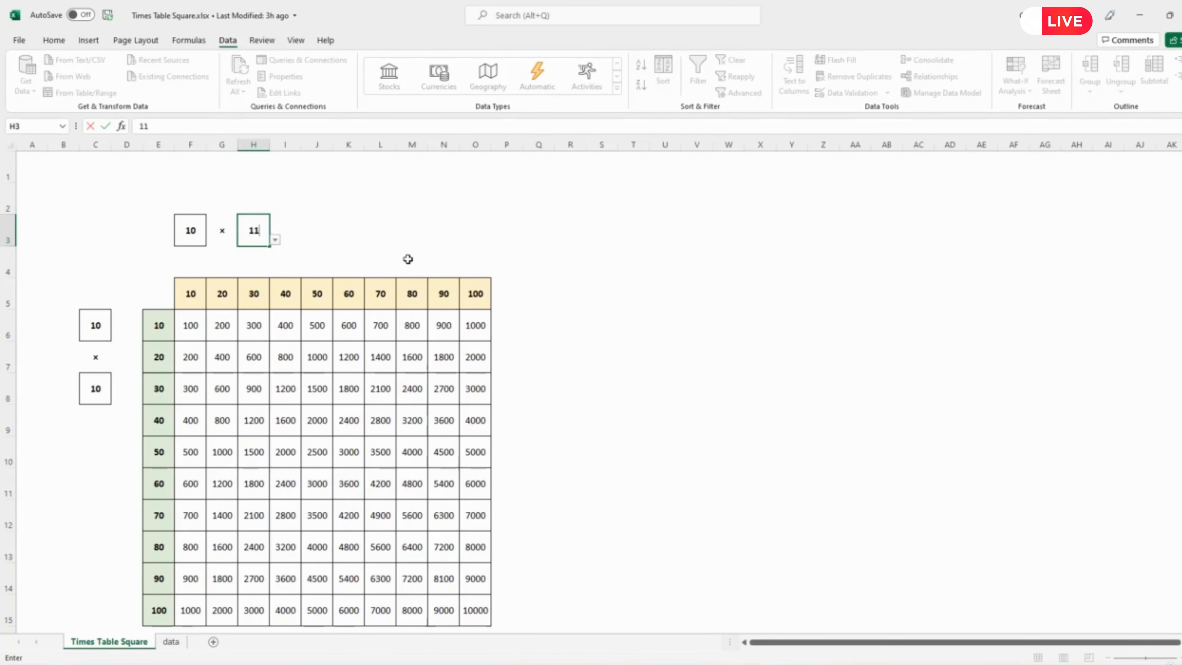
{"action": "key", "text": "Return"}
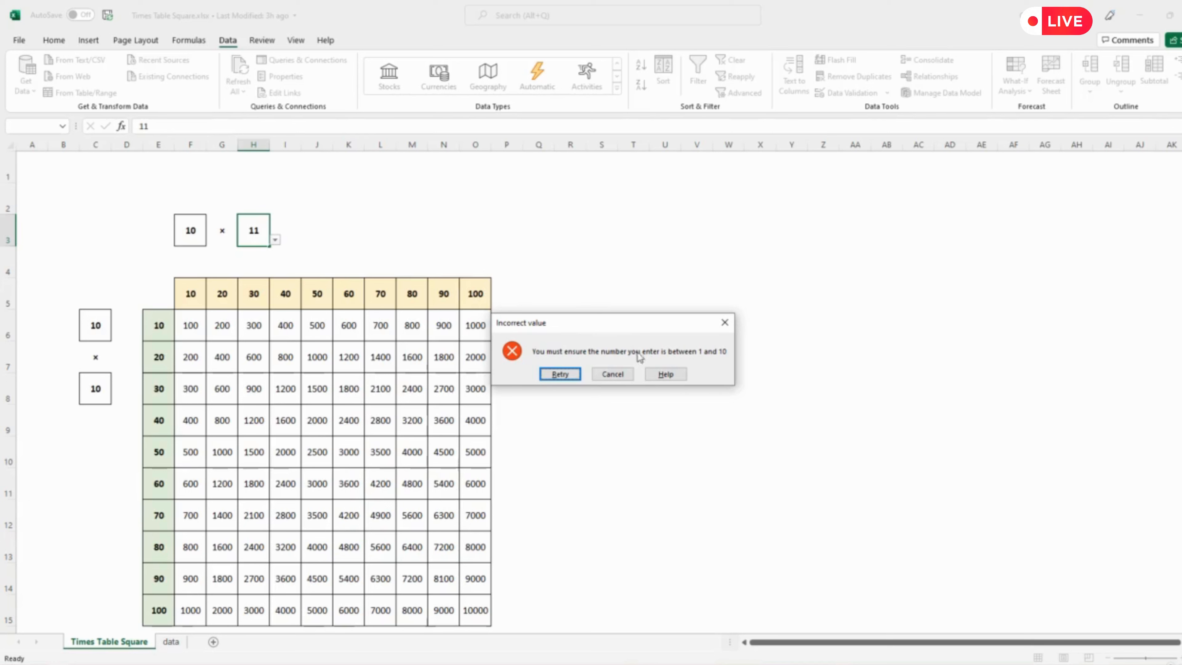
{"action": "left_click", "coordinate": [622, 378]}
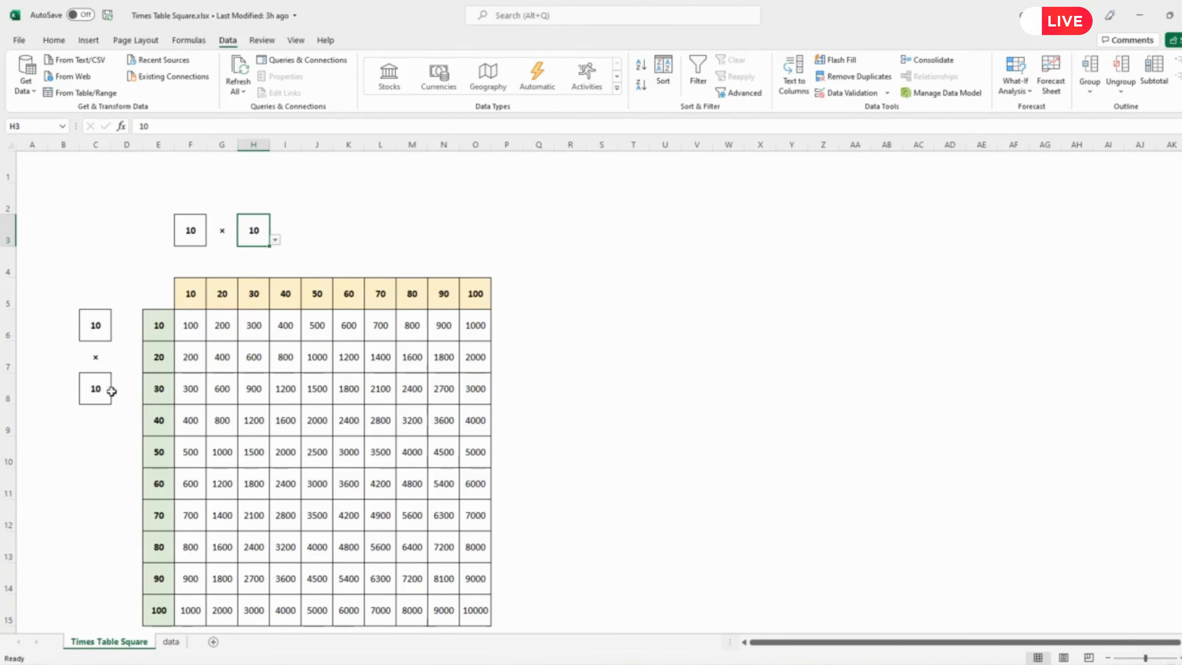
- Set cell C8's data validation to a list sourced from cells A1 to A10 of the data sheet
{"action": "left_click", "coordinate": [99, 389]}
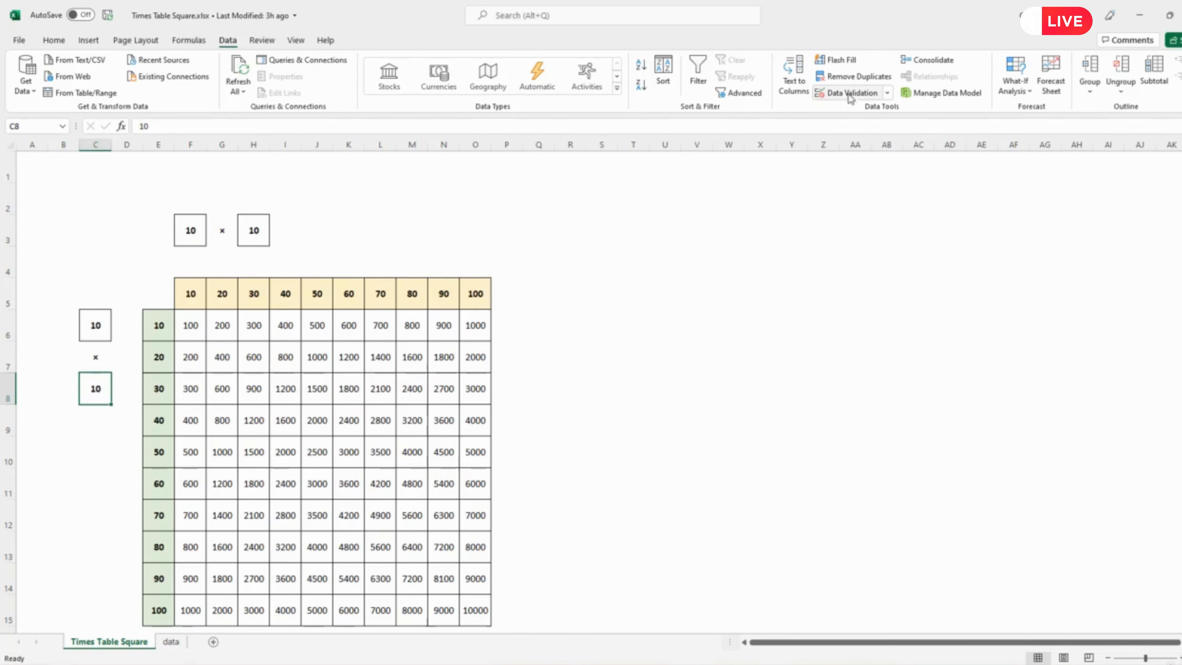
{"action": "left_click", "coordinate": [836, 95]}
{"action": "left_click", "coordinate": [649, 255]}
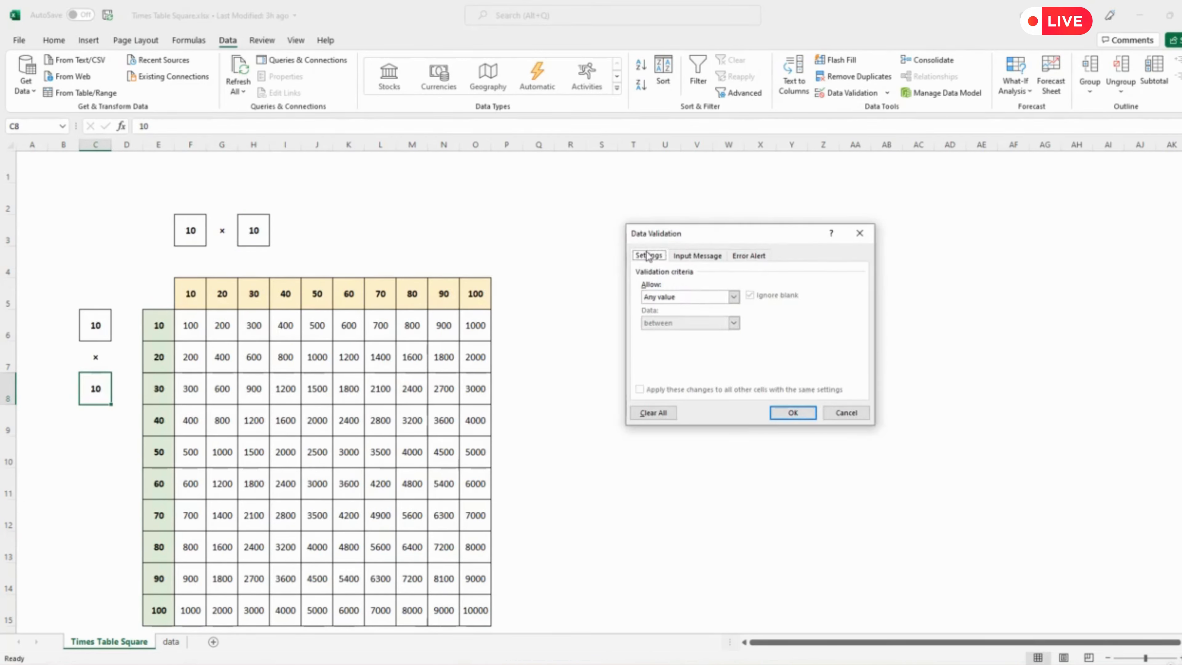
{"action": "left_click", "coordinate": [734, 297]}
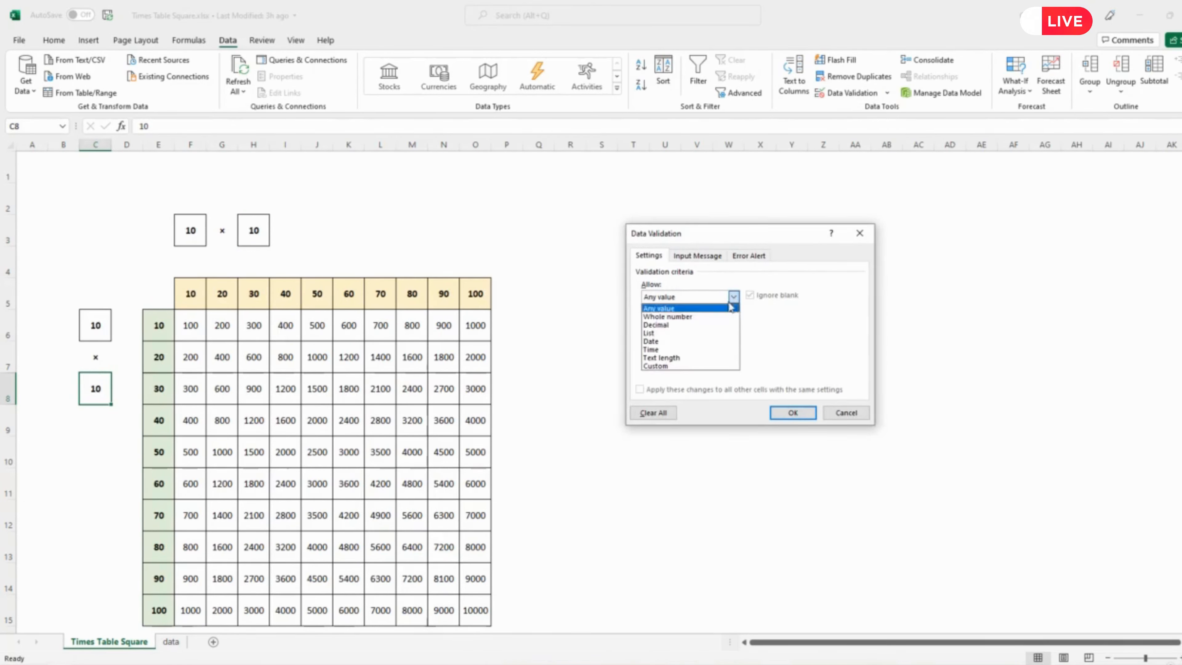
{"action": "left_click", "coordinate": [649, 332]}
{"action": "left_click", "coordinate": [807, 348]}
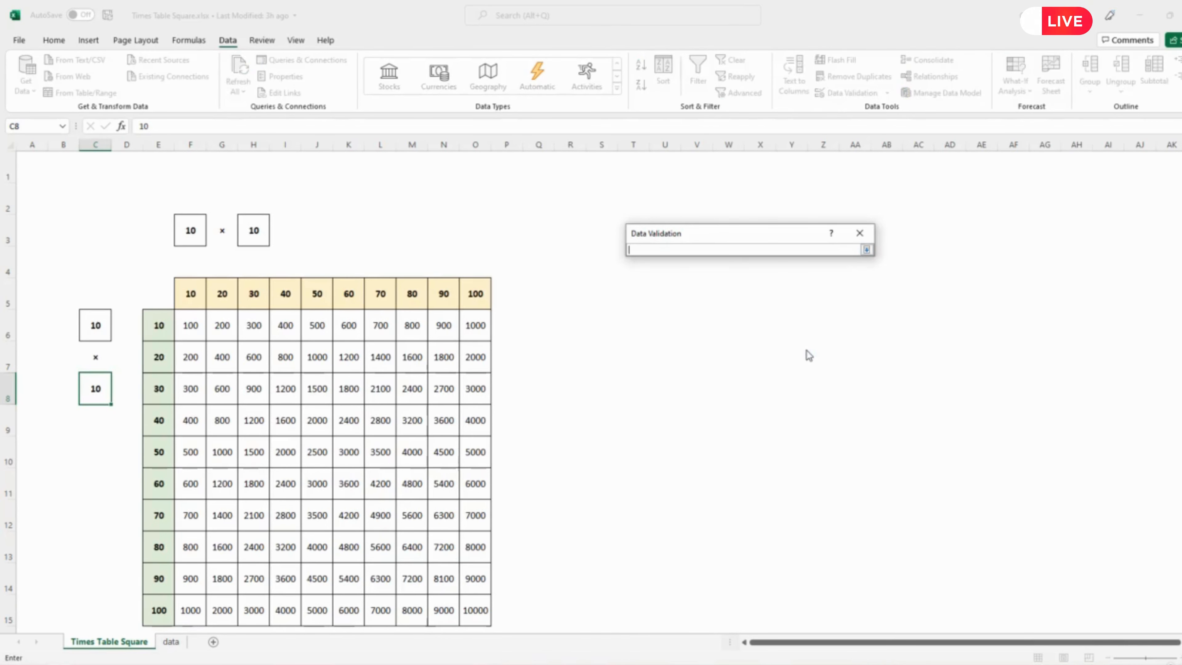
{"action": "left_click", "coordinate": [171, 641]}
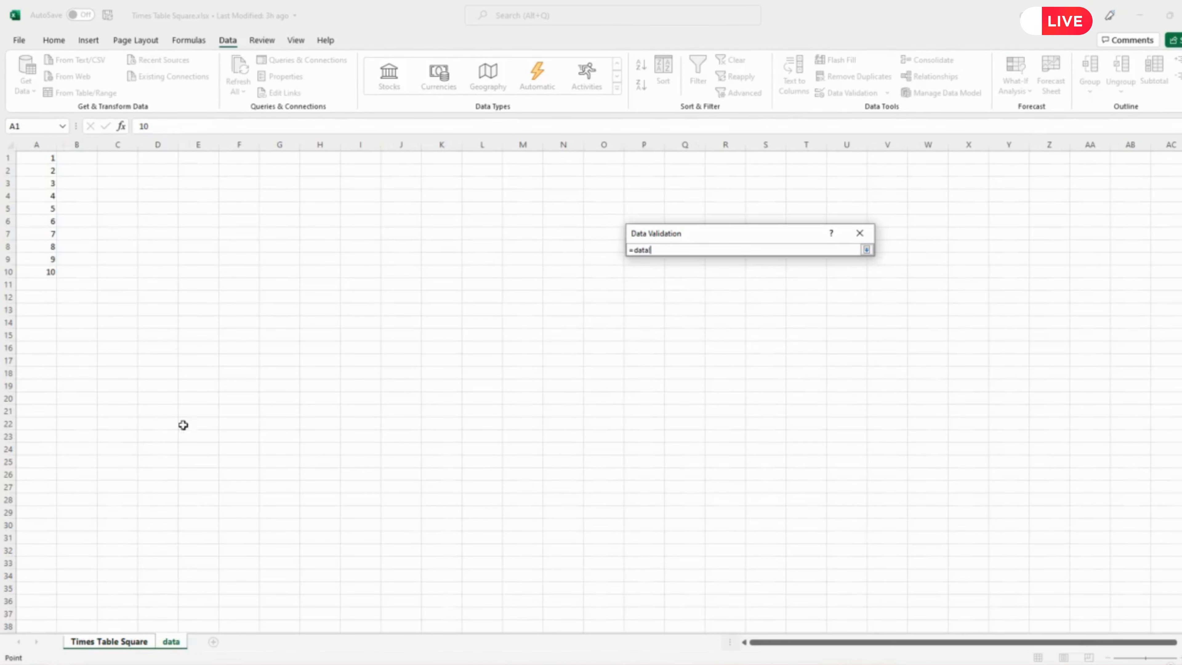
{"action": "left_click_drag", "start_coordinate": [43, 160], "coordinate": [38, 270]}
{"action": "key", "text": "Return"}
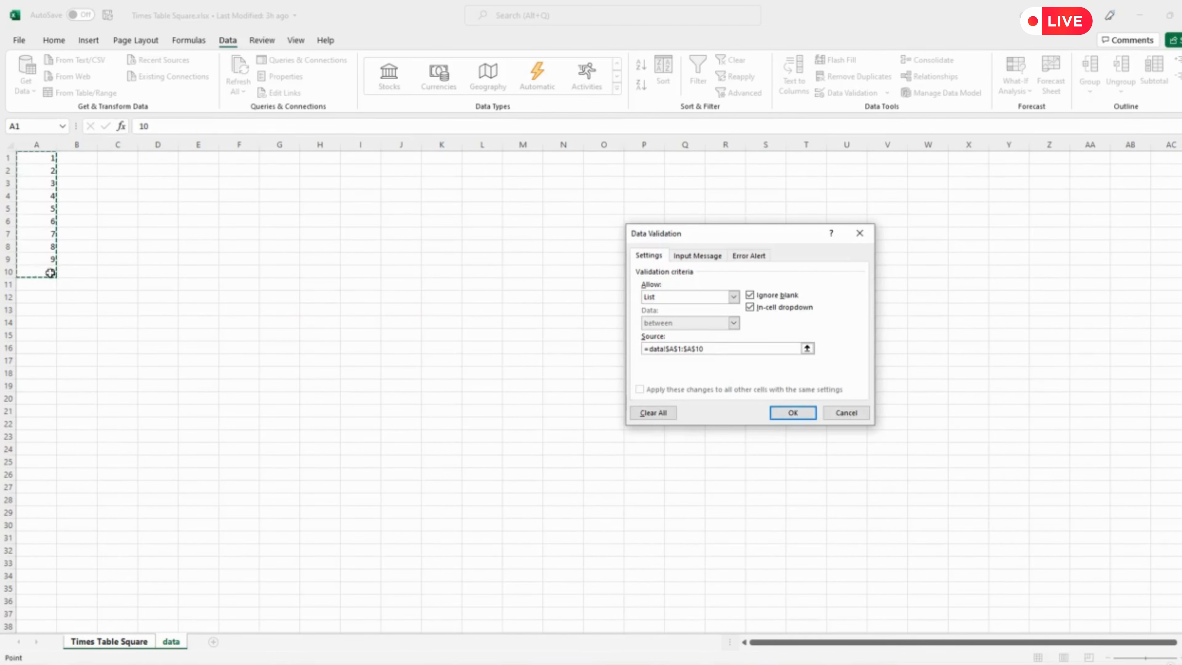
- Give C8's validation an error alert titled "Incorrect value" with the message "Please enter a value between 1 and 10." and apply the rule
{"action": "left_click", "coordinate": [750, 257]}
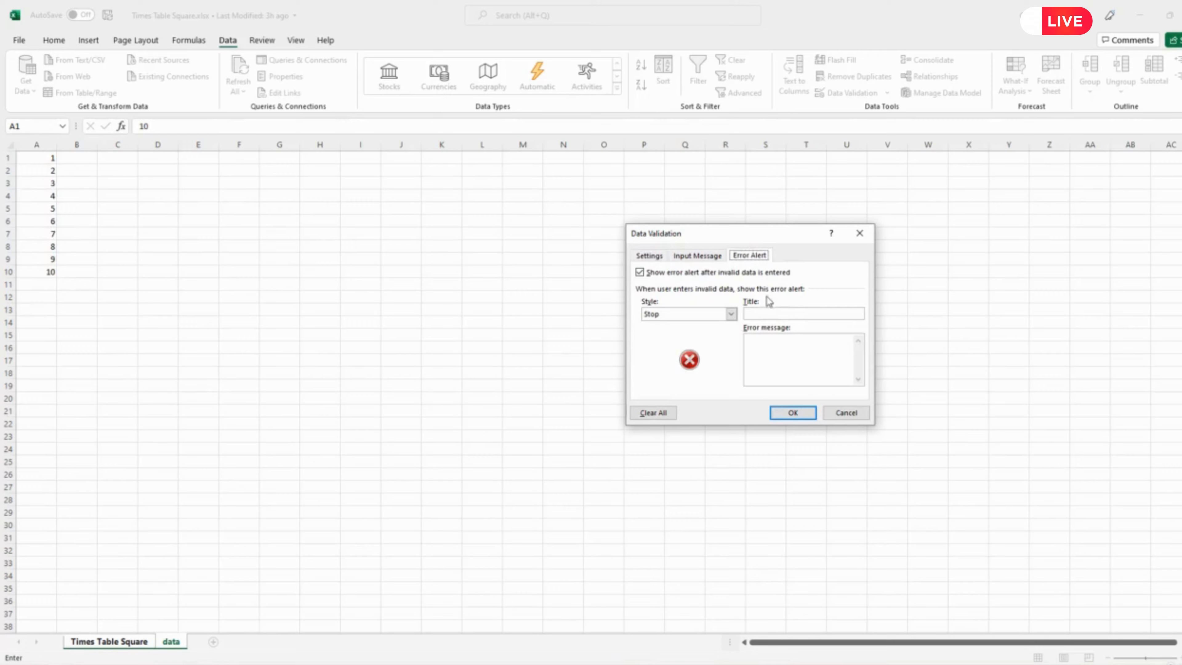
{"action": "left_click", "coordinate": [767, 314]}
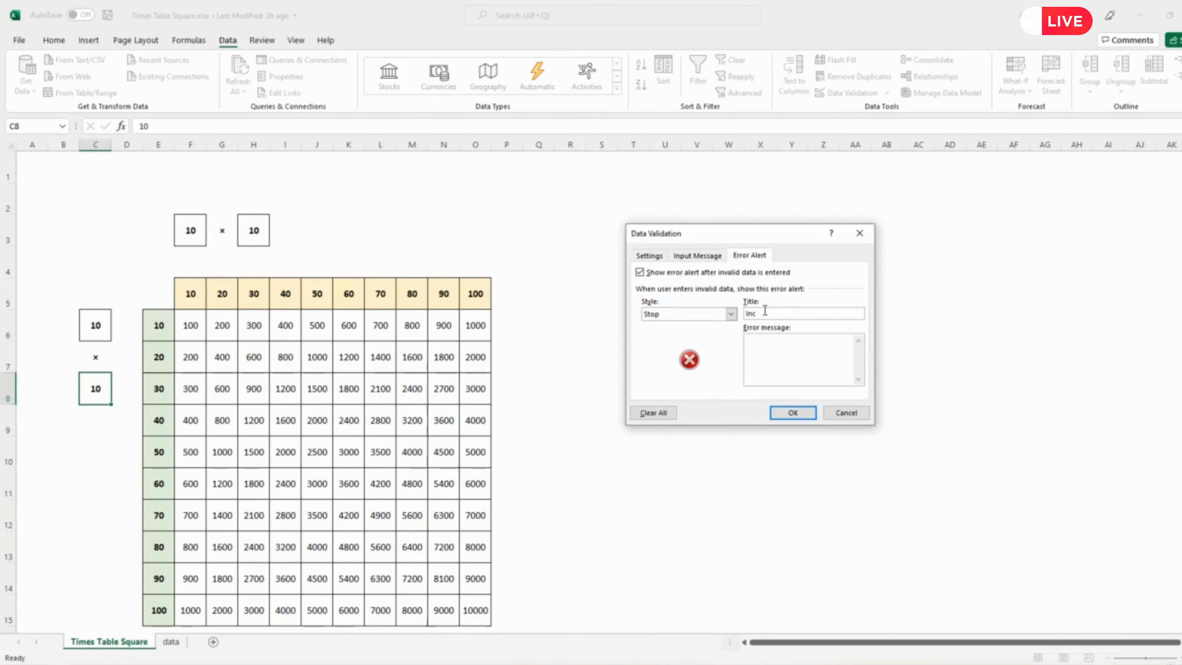
{"action": "type", "text": "Incorrect value"}
{"action": "left_click", "coordinate": [795, 344]}
{"action": "type", "text": "ter a valu"}
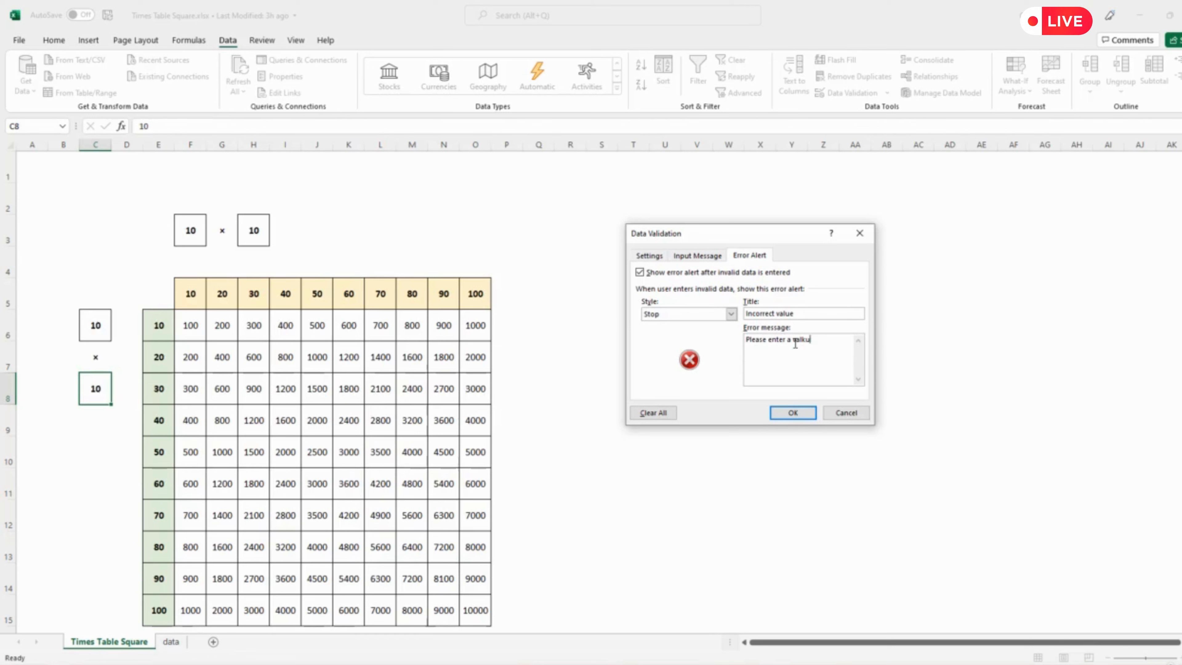
{"action": "type", "text": "e between 1 and 10."}
{"action": "left_click", "coordinate": [797, 413]}
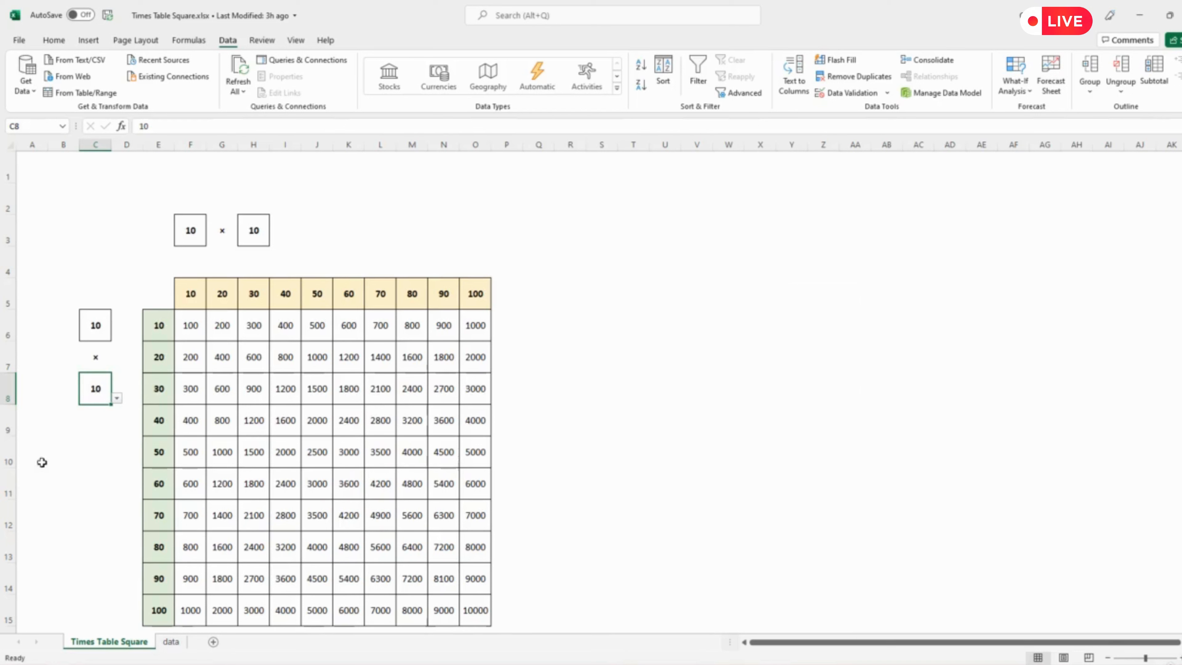
- Look through the dropdown choices of cell C8 without picking a value
{"action": "left_click", "coordinate": [116, 399]}
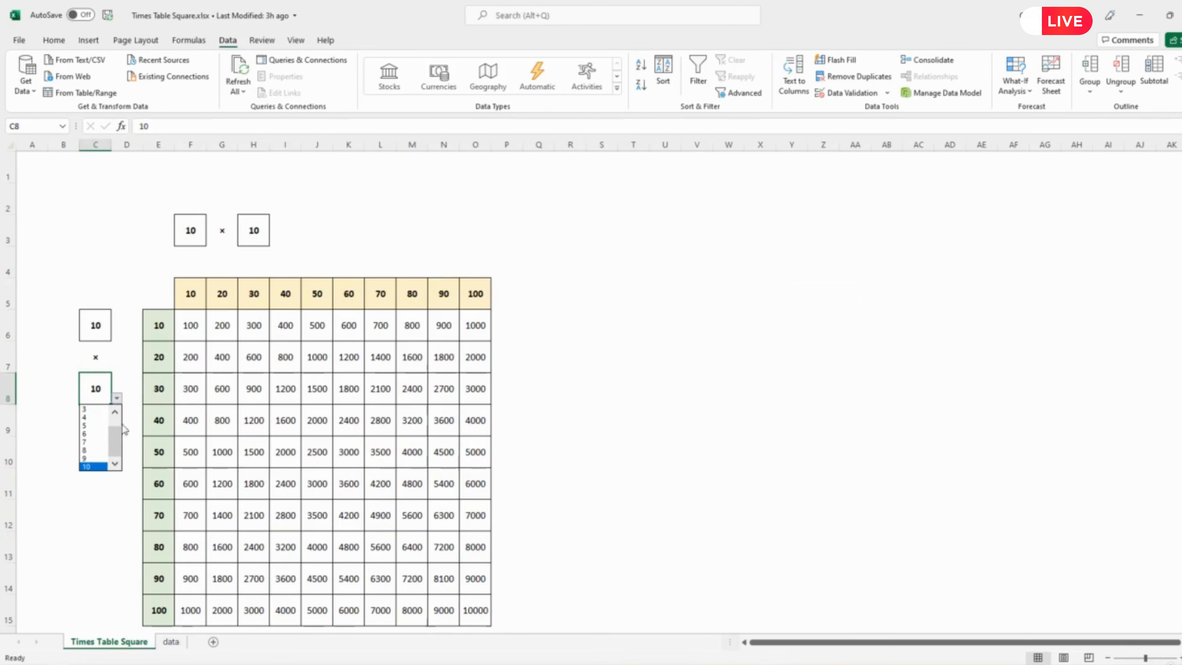
{"action": "left_click_drag", "start_coordinate": [114, 446], "coordinate": [114, 441]}
{"action": "left_click", "coordinate": [84, 524]}
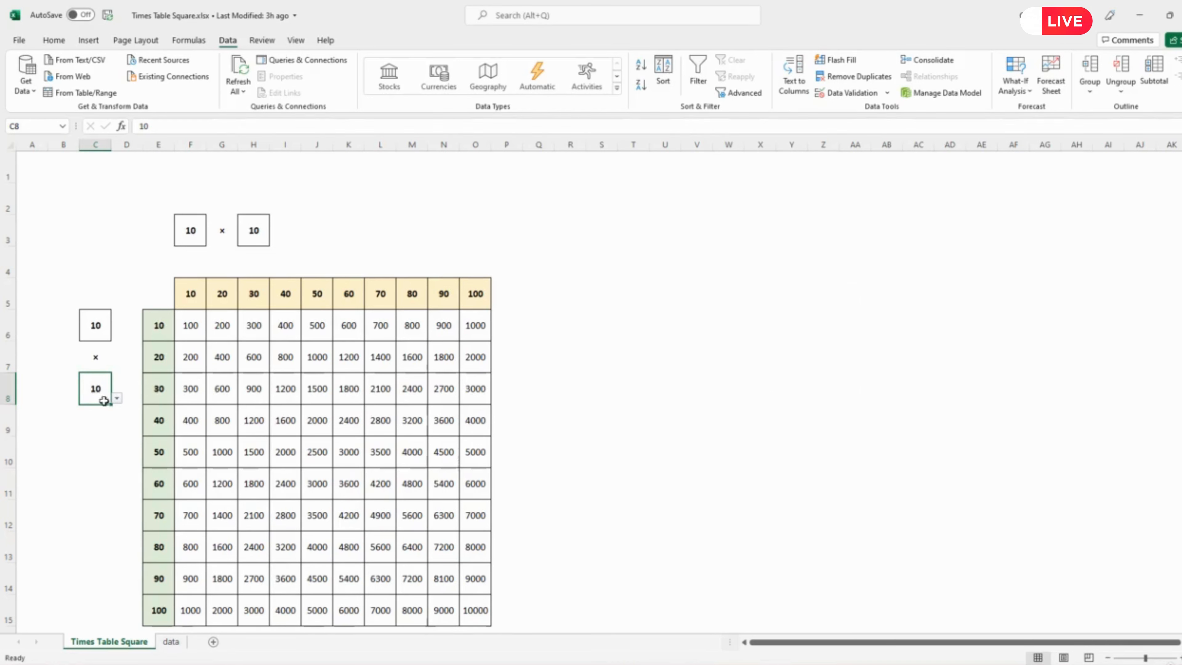
- Restrict cell C6 with data validation to whole numbers between 1 and 10, keeping the default Stop error alert
{"action": "left_click", "coordinate": [92, 324]}
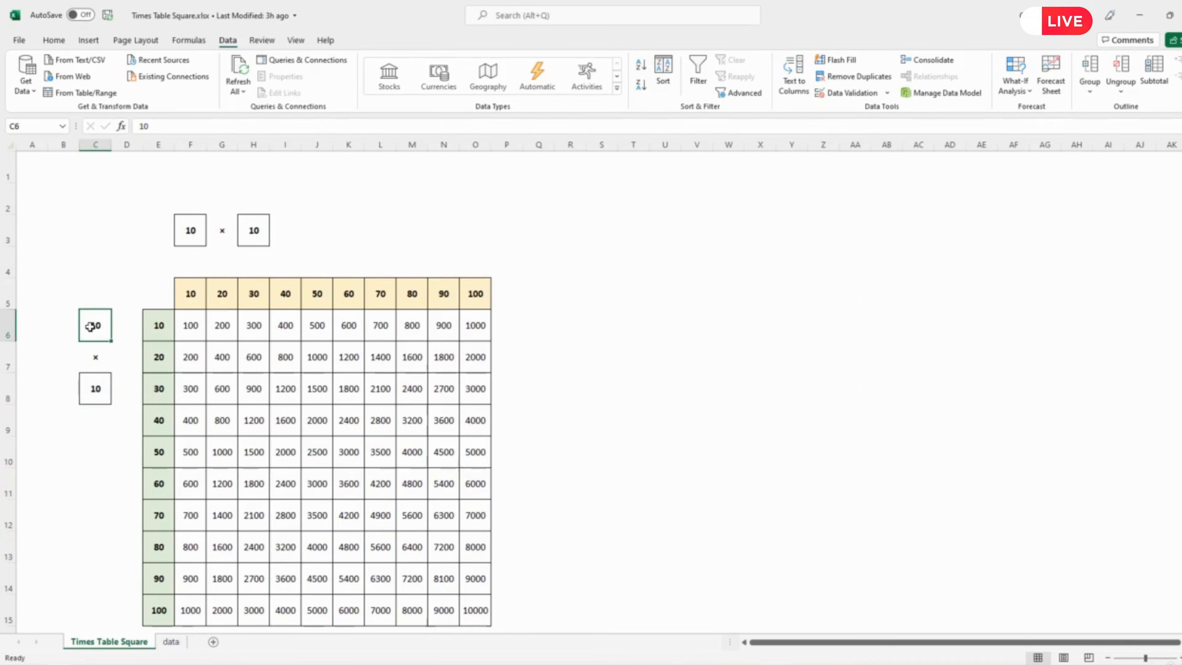
{"action": "left_click", "coordinate": [862, 93]}
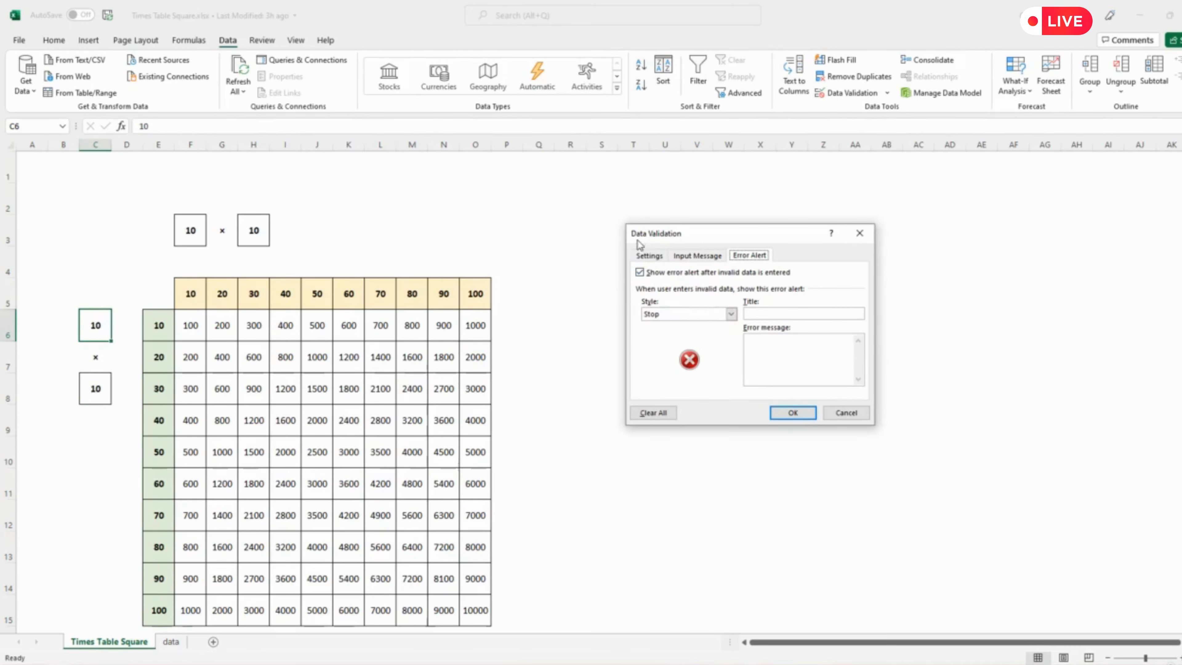
{"action": "left_click", "coordinate": [649, 255]}
{"action": "left_click", "coordinate": [734, 297]}
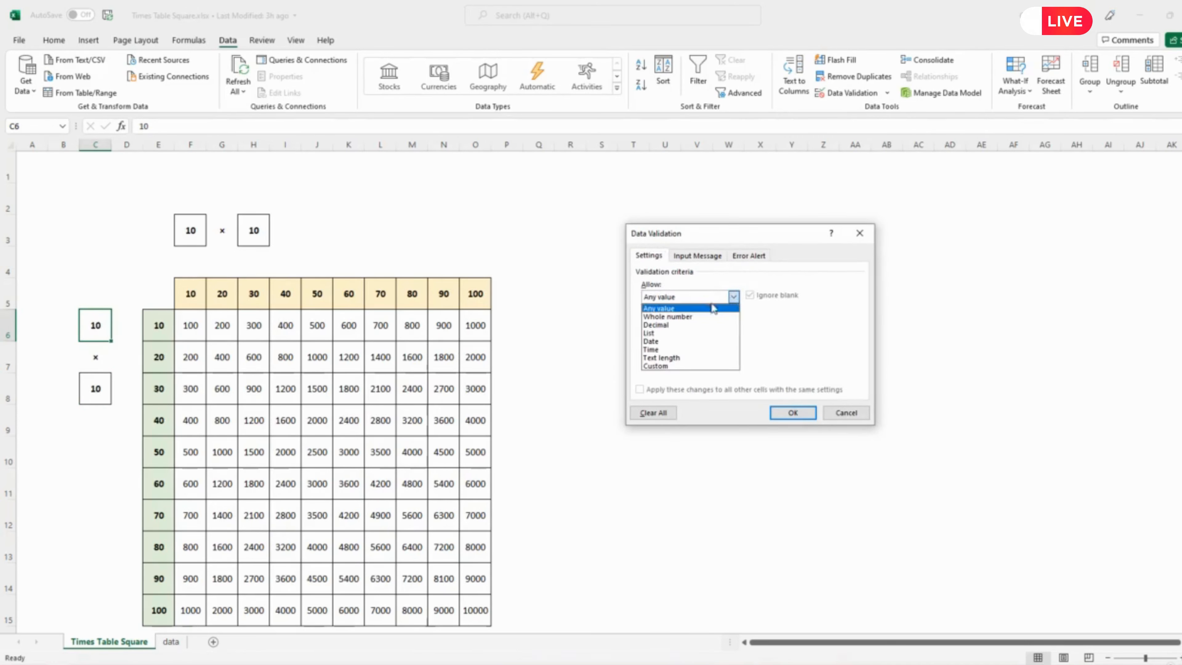
{"action": "left_click", "coordinate": [677, 315]}
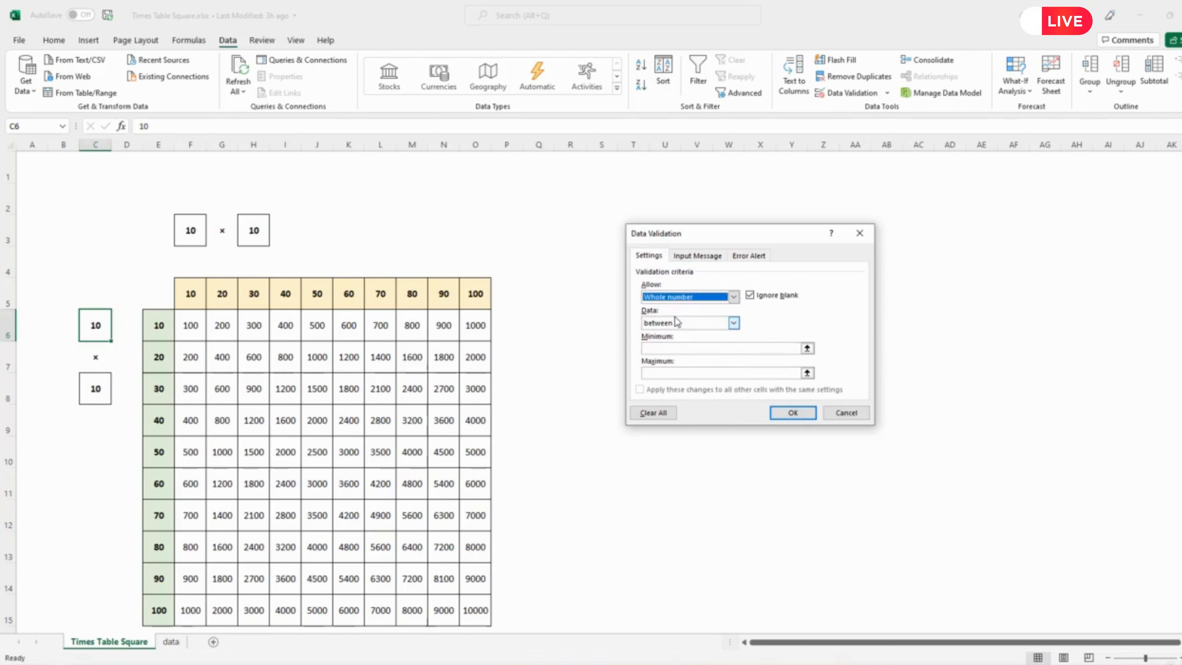
{"action": "left_click", "coordinate": [670, 348]}
{"action": "type", "text": "1"}
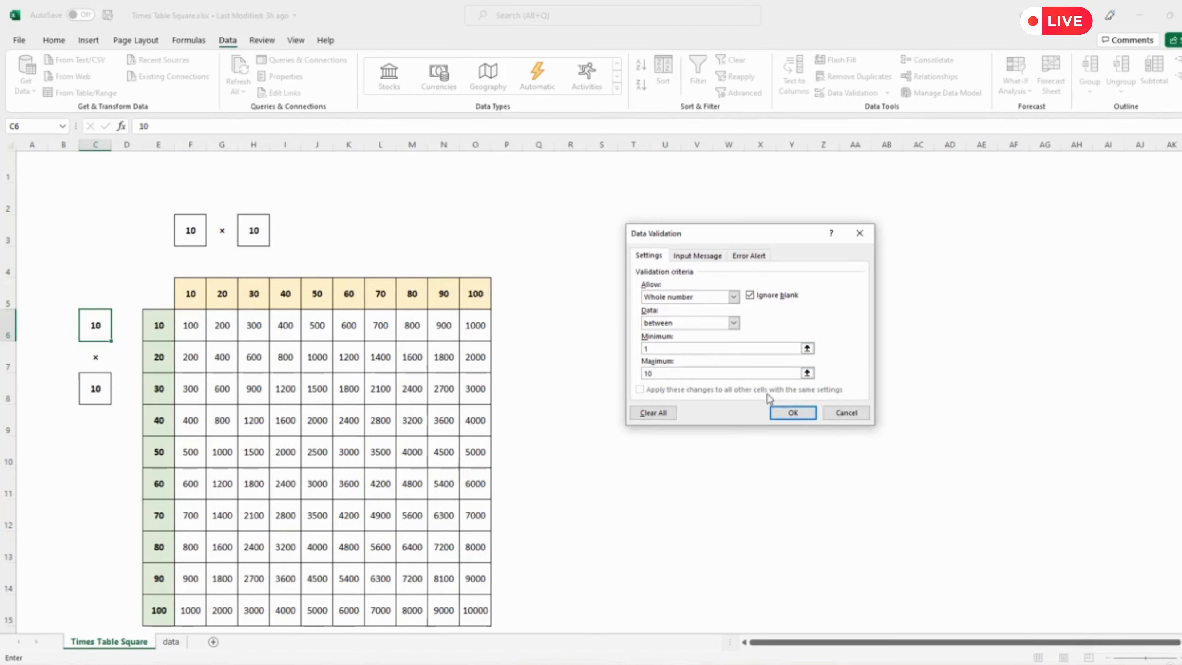
{"action": "left_click", "coordinate": [757, 260]}
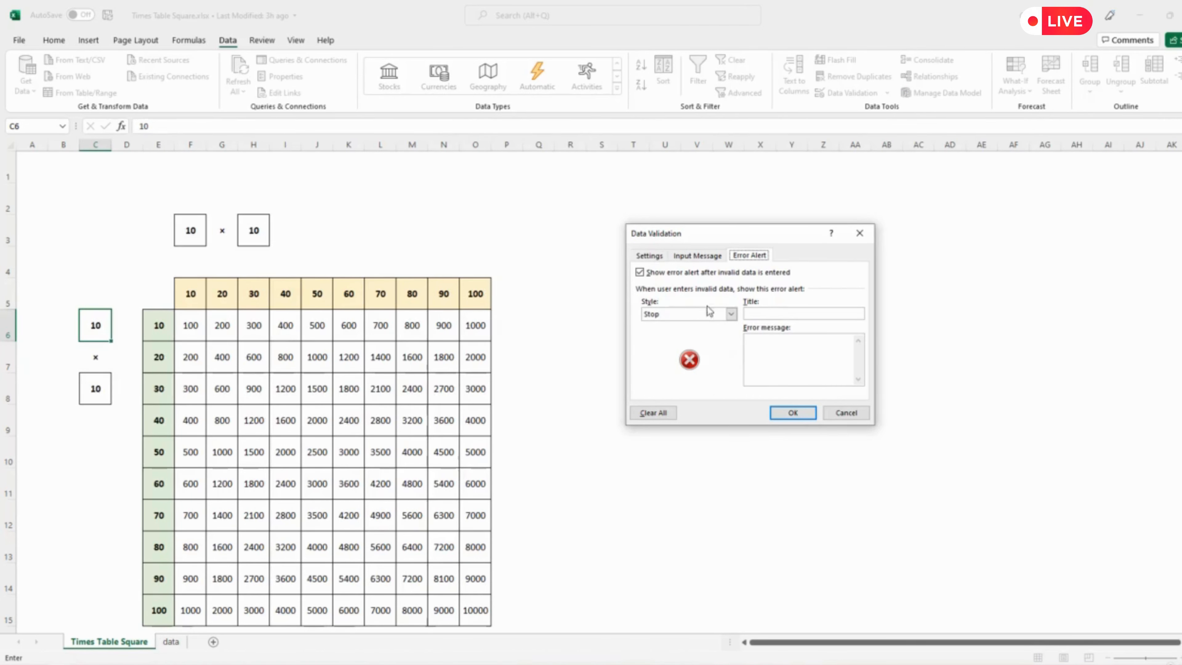
{"action": "left_click", "coordinate": [792, 413]}
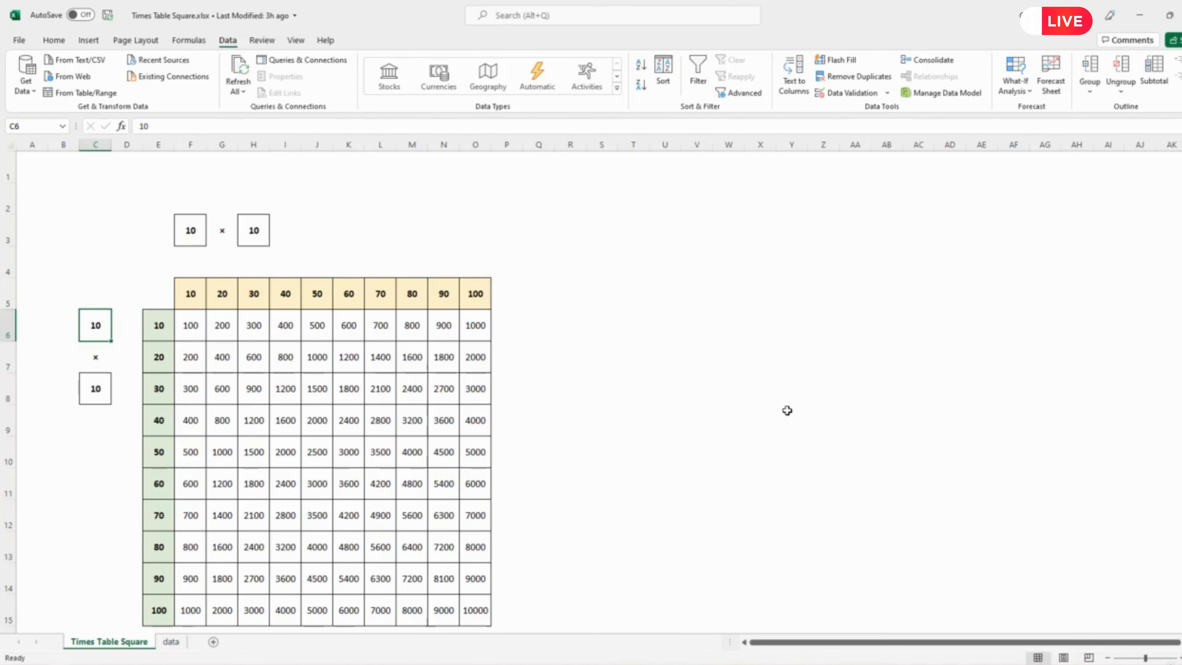
- Apply data validation to cell F3 that allows only whole numbers between 1 and 10
{"action": "left_click", "coordinate": [186, 230]}
{"action": "left_click", "coordinate": [834, 94]}
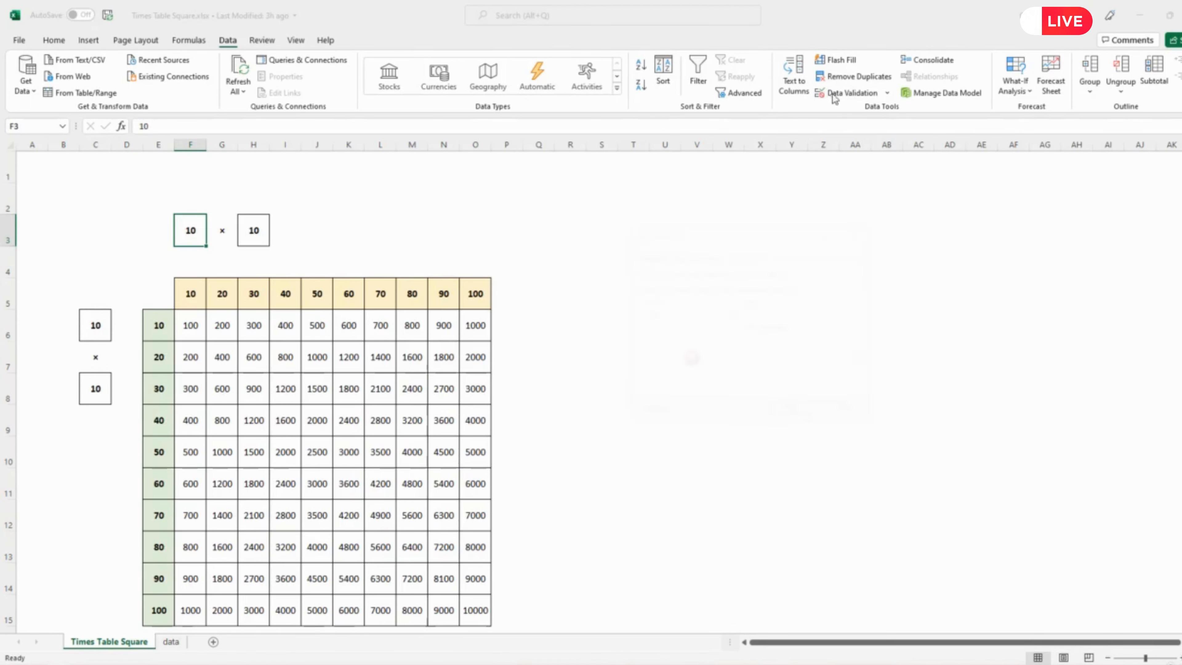
{"action": "left_click", "coordinate": [654, 257]}
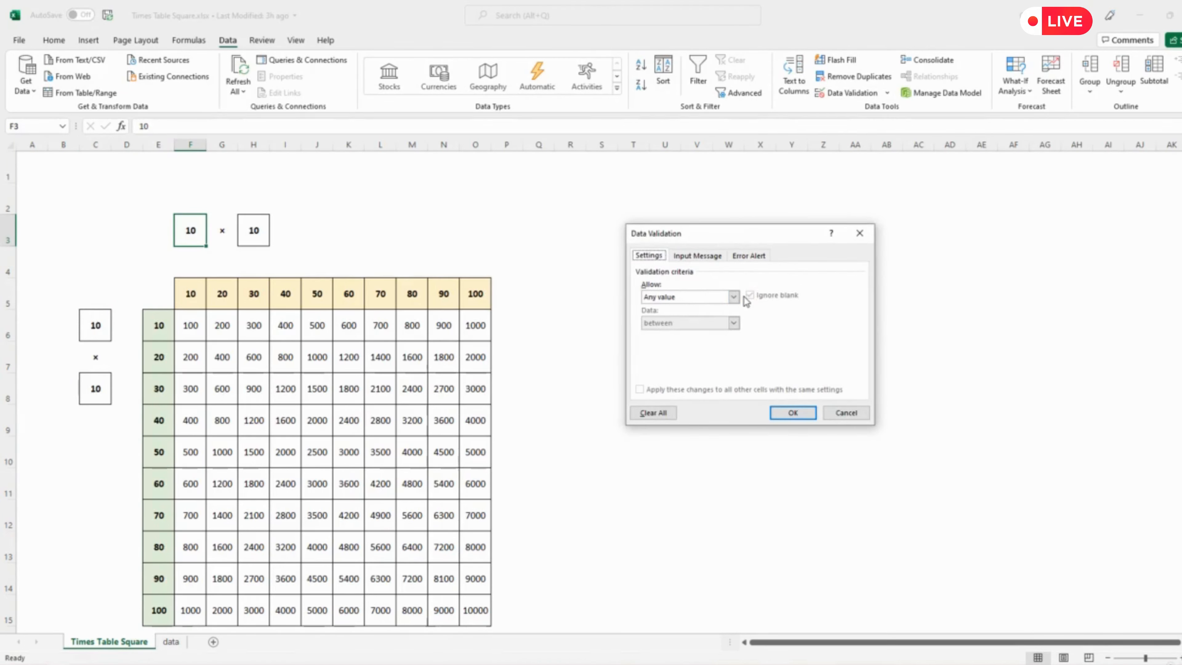
{"action": "left_click", "coordinate": [733, 297]}
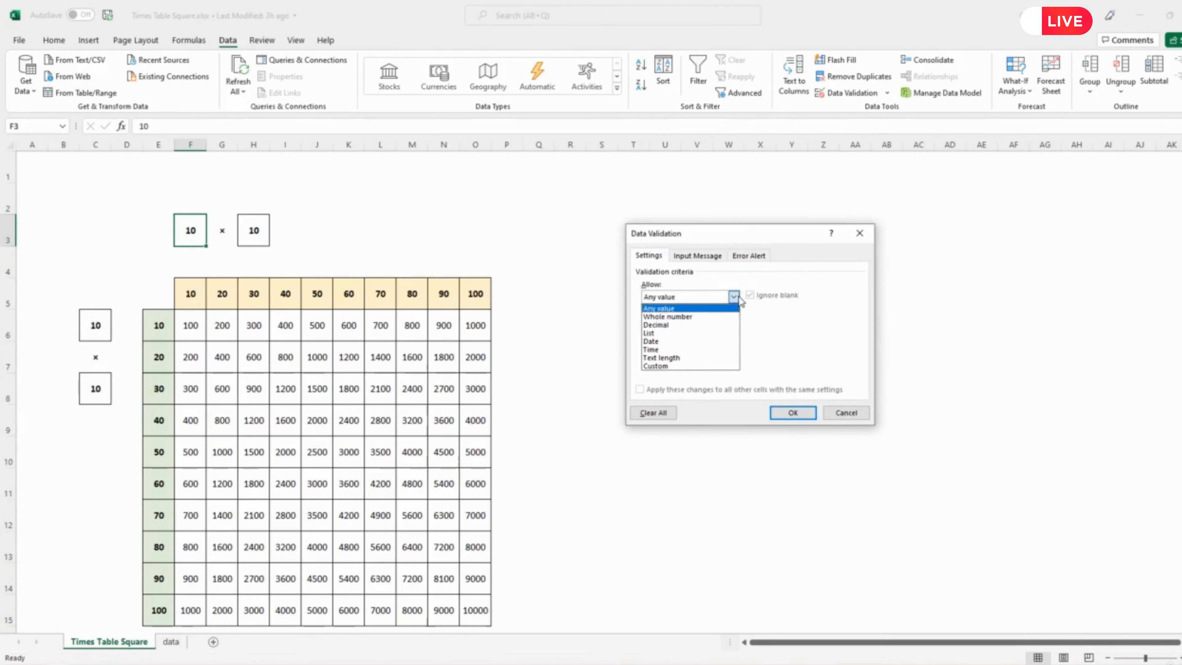
{"action": "left_click", "coordinate": [657, 316]}
{"action": "left_click", "coordinate": [665, 347]}
{"action": "type", "text": "10"}
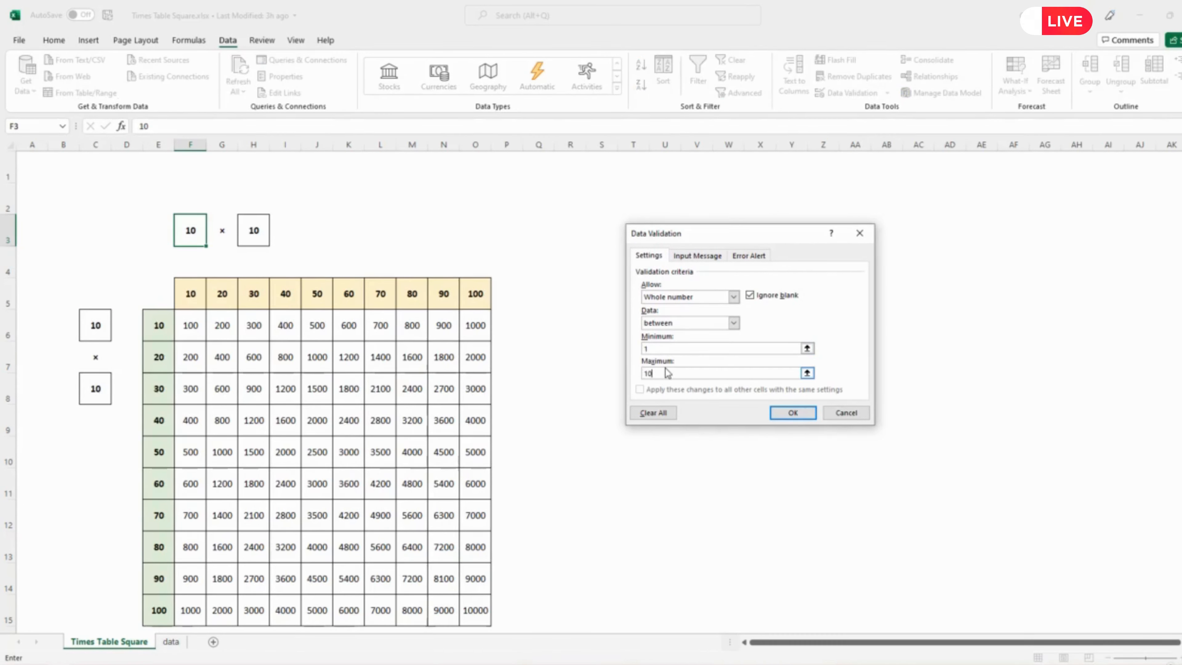
{"action": "left_click", "coordinate": [792, 413]}
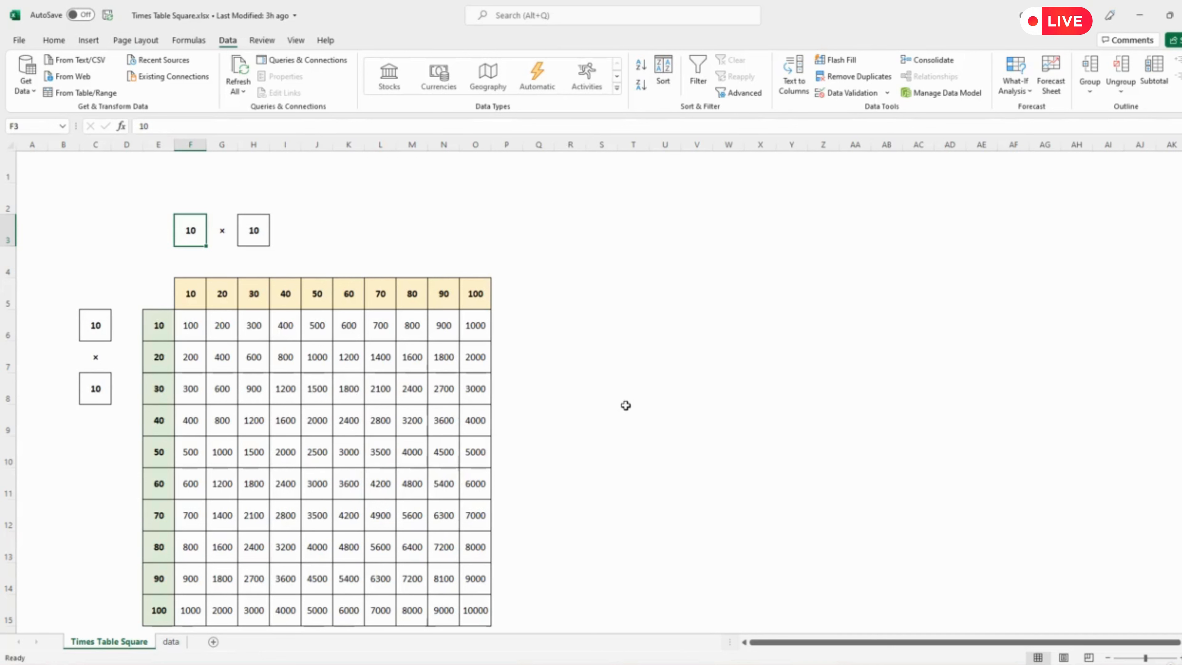
{"action": "left_click", "coordinate": [607, 403]}
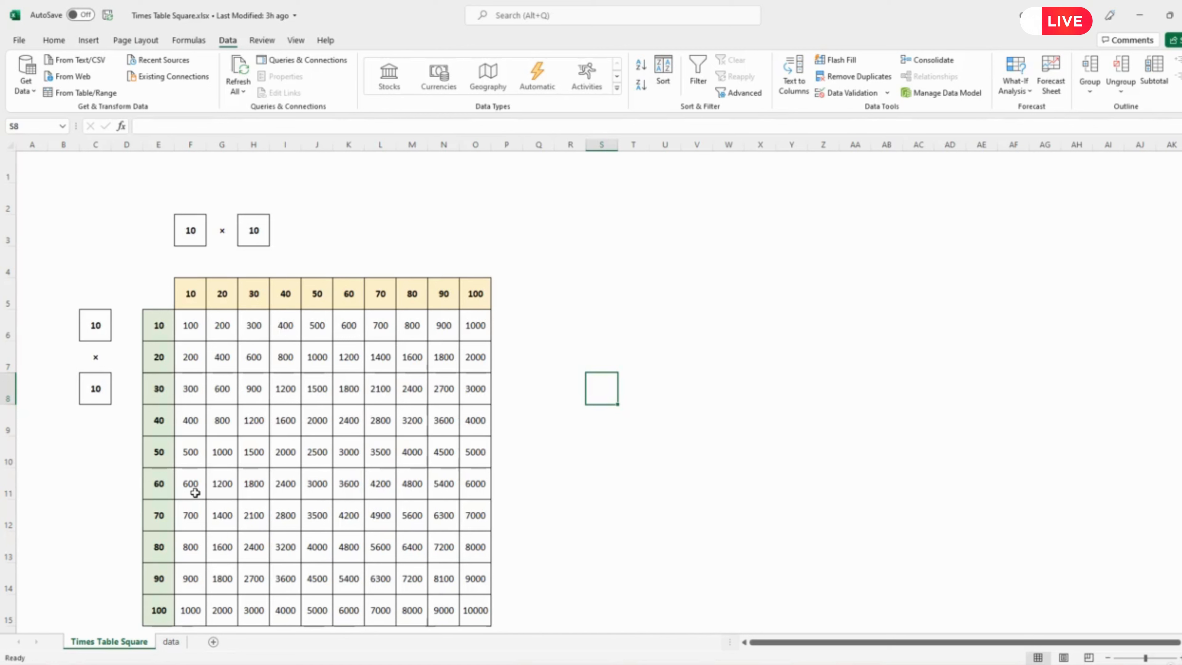
- Fill every cell of the Times Table Square sheet with black
{"action": "left_click", "coordinate": [8, 142]}
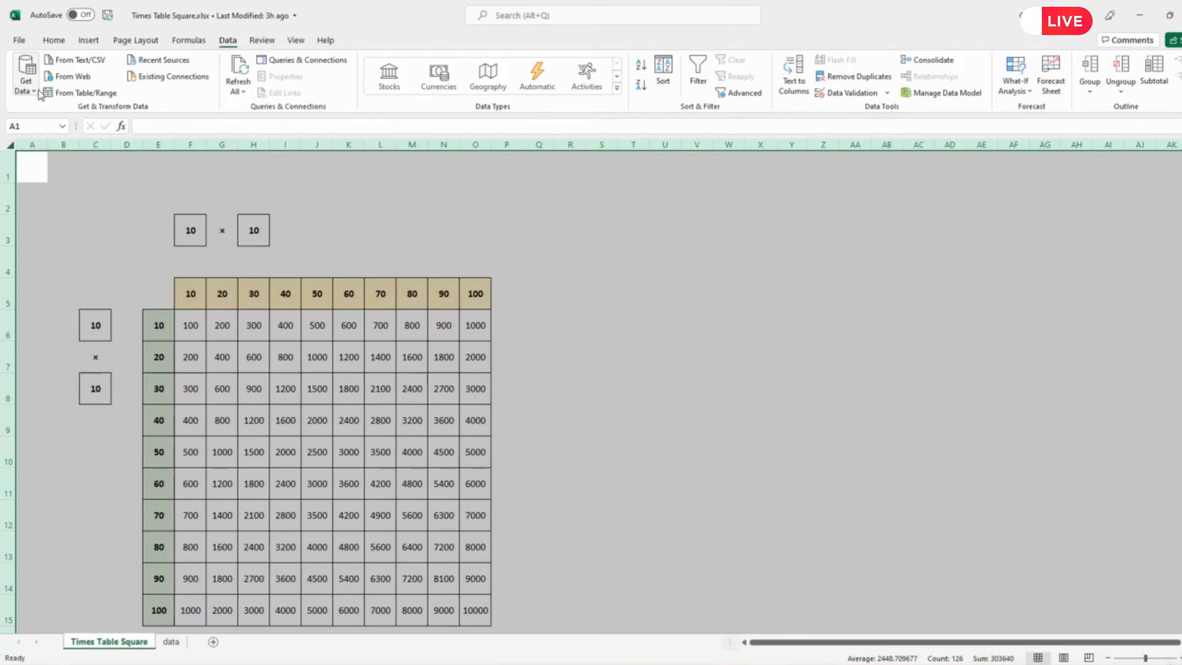
{"action": "left_click", "coordinate": [54, 40]}
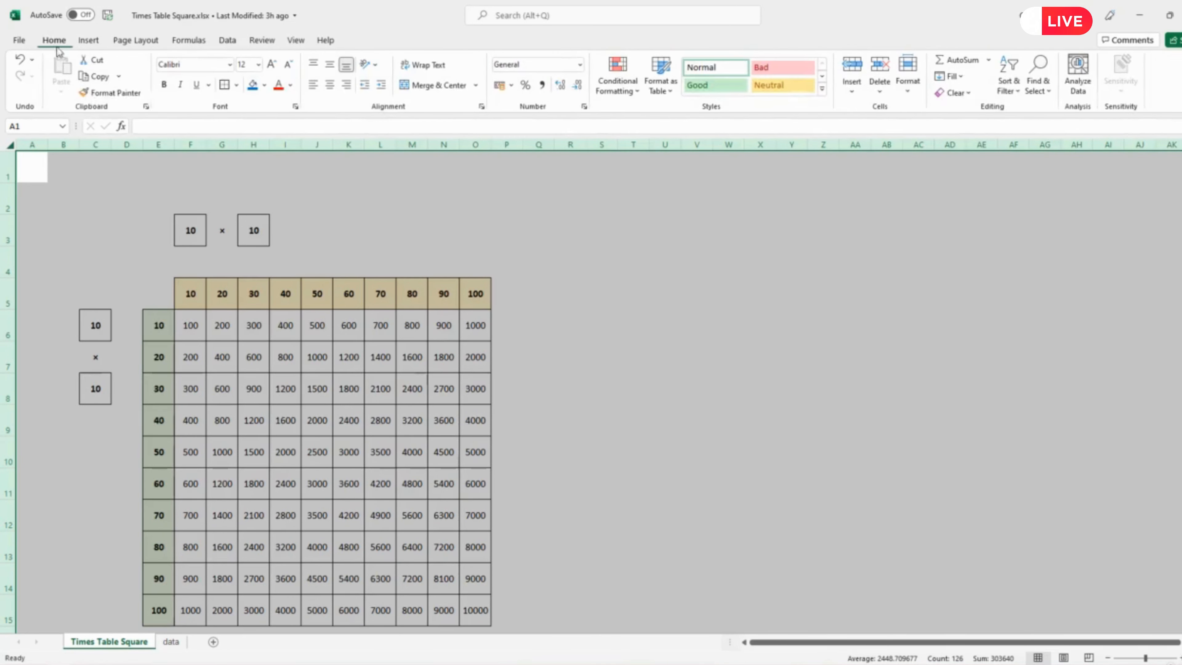
{"action": "left_click", "coordinate": [265, 85]}
{"action": "left_click", "coordinate": [262, 118]}
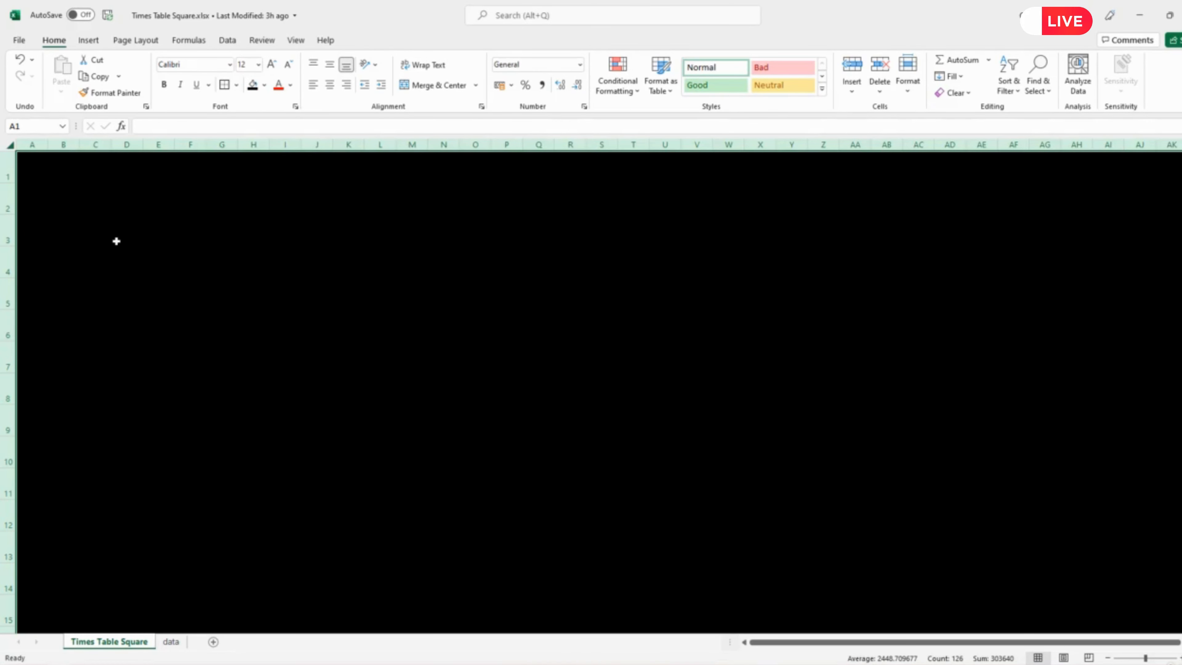
- Fill the range B2:R16 around the times table and its input cells with white
{"action": "left_click", "coordinate": [65, 194]}
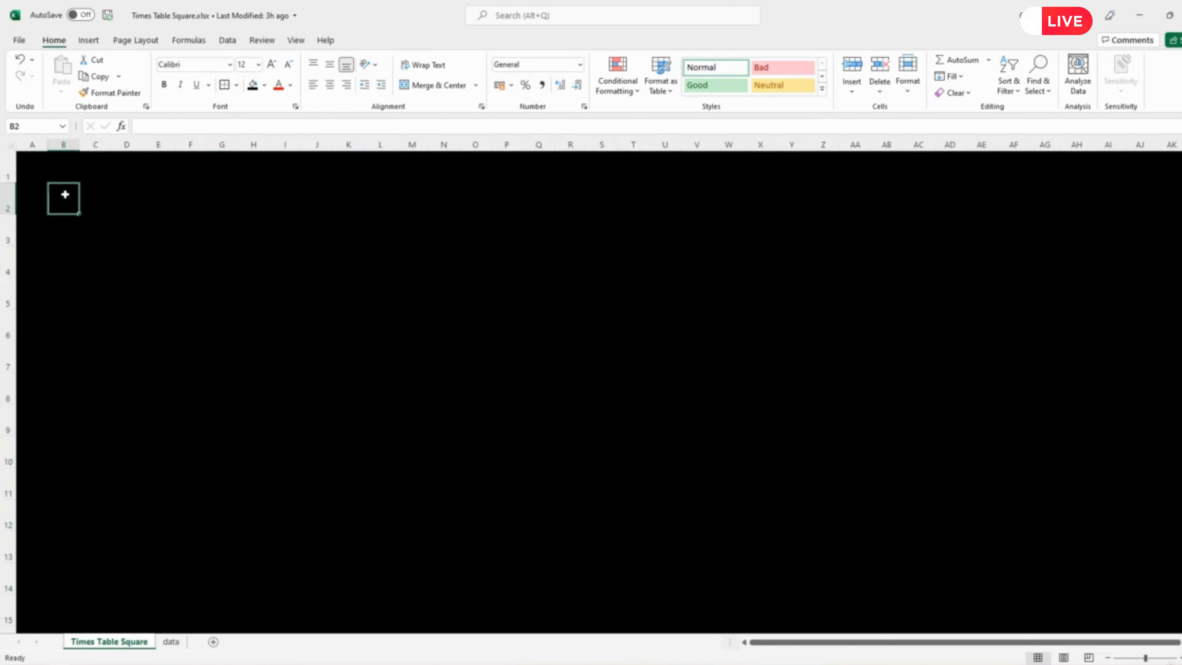
{"action": "left_click_drag", "start_coordinate": [65, 194], "coordinate": [564, 515]}
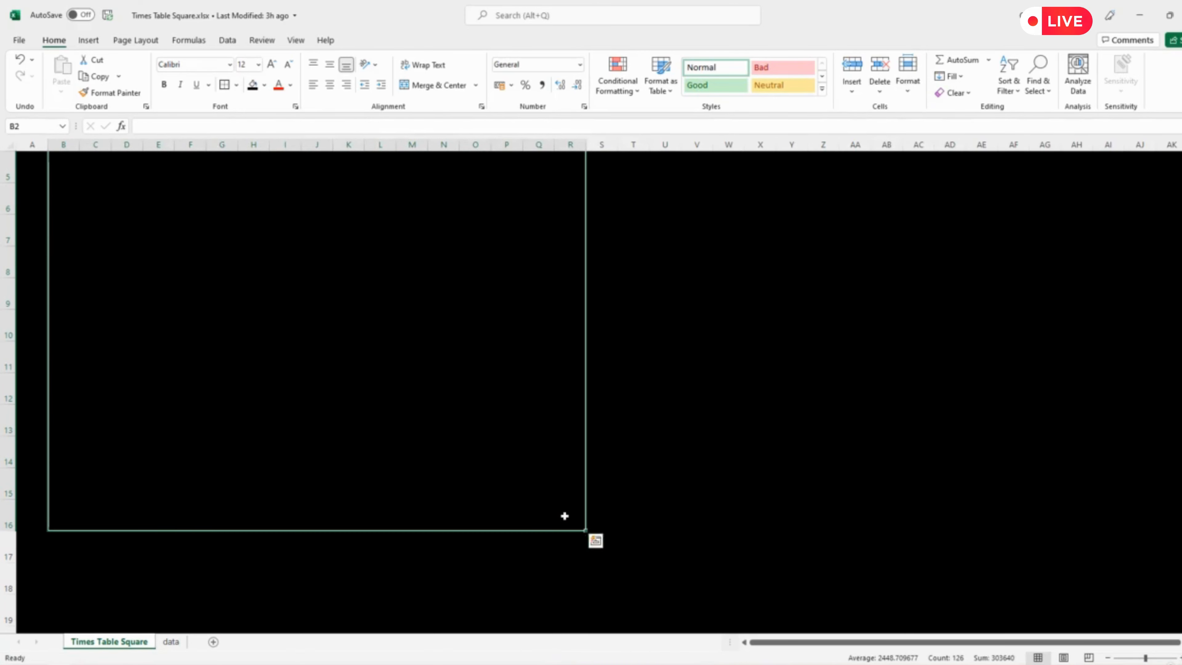
{"action": "left_click", "coordinate": [263, 86]}
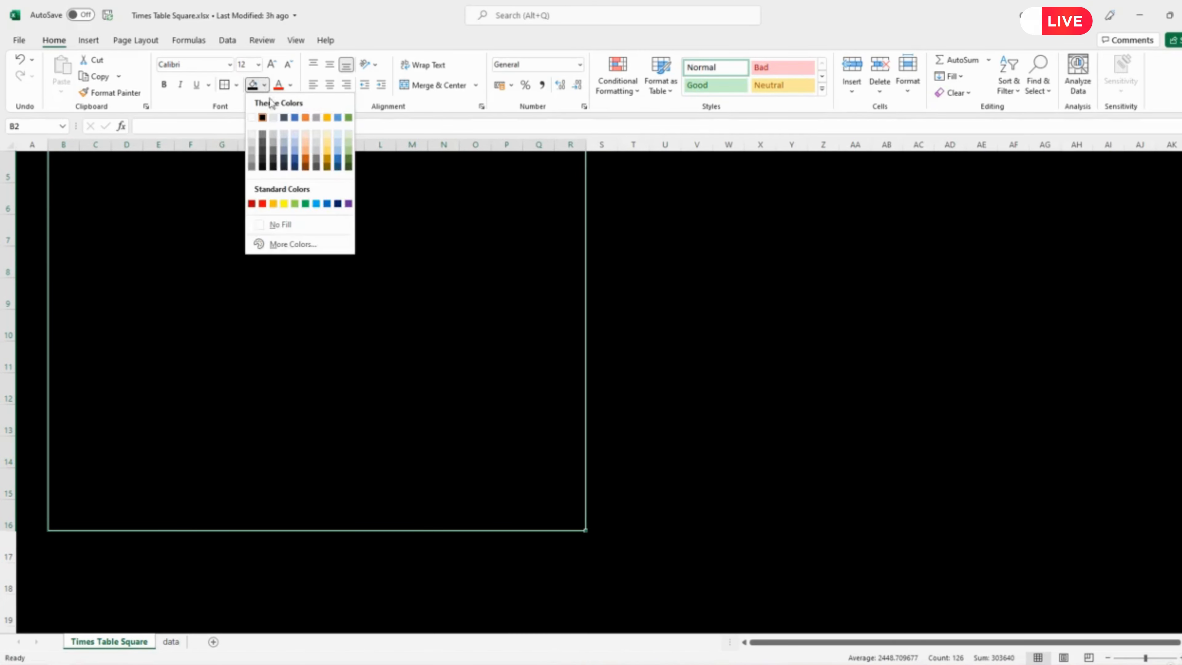
{"action": "left_click", "coordinate": [259, 120]}
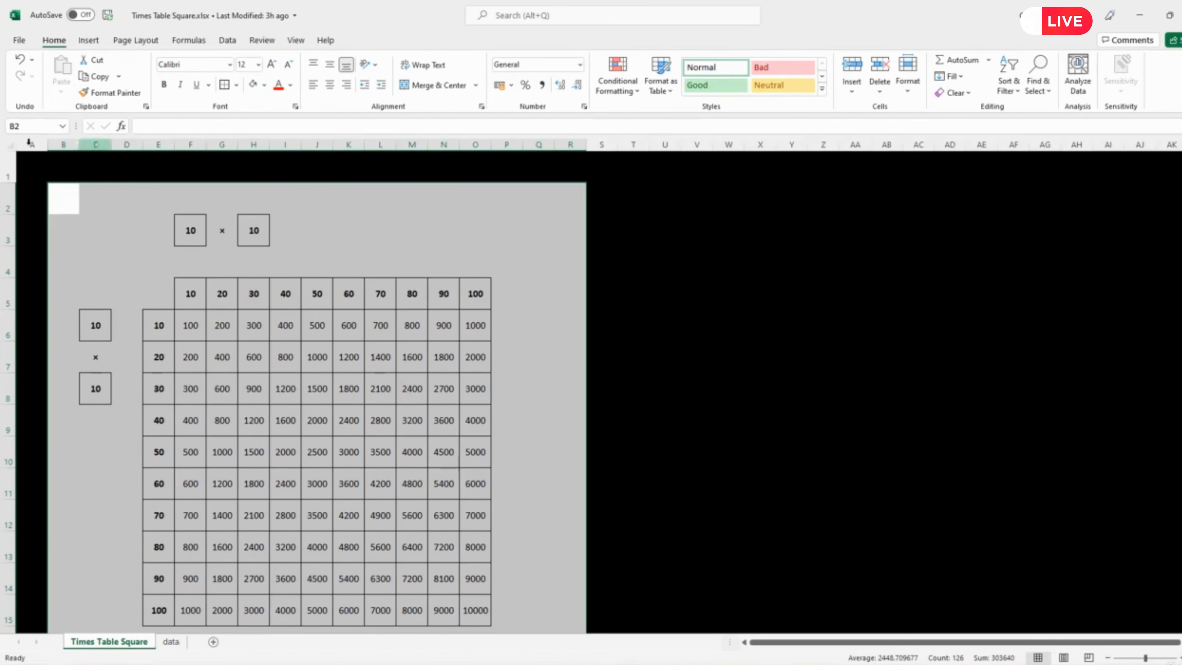
{"action": "scroll", "coordinate": [629, 357], "scroll_direction": "down", "scroll_amount": 1}
{"action": "scroll", "coordinate": [626, 356], "scroll_direction": "up", "scroll_amount": 1}
{"action": "left_click", "coordinate": [511, 190]}
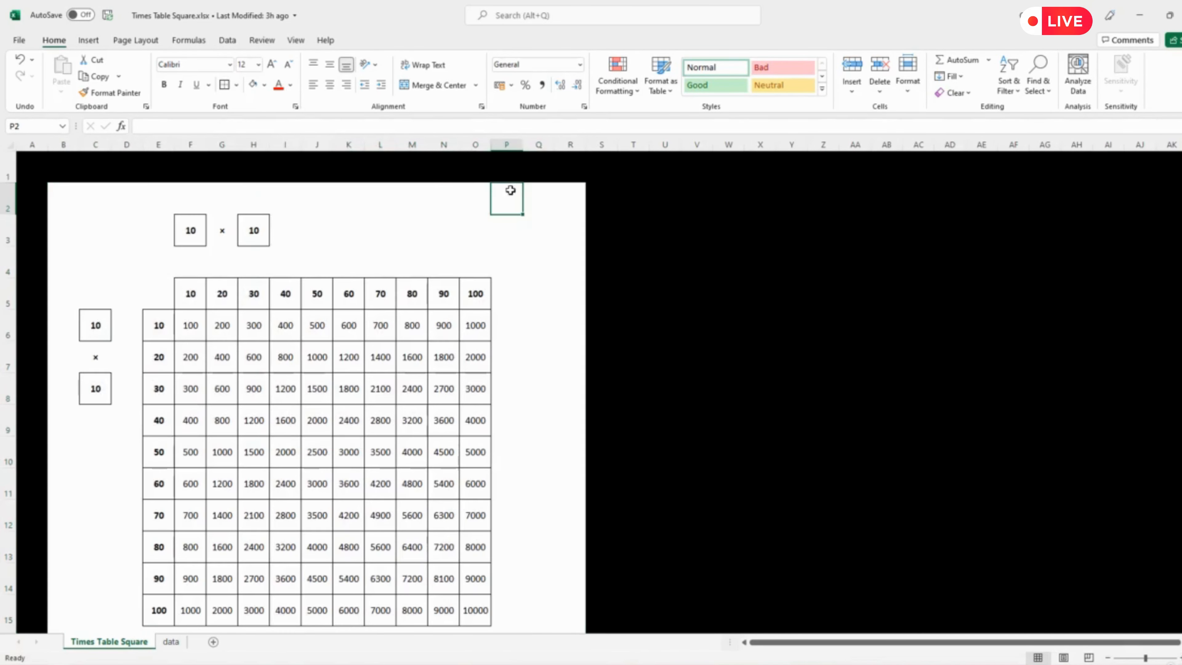
- Narrow column P, just beyond the times table, to a thin margin
{"action": "left_click", "coordinate": [502, 145]}
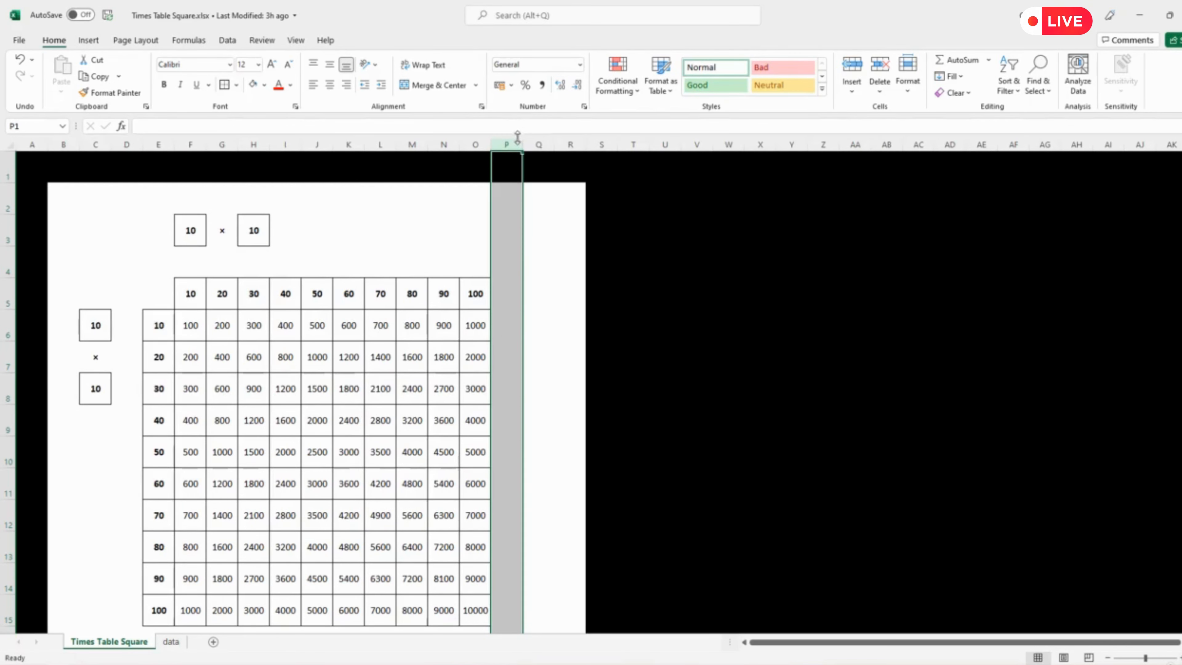
{"action": "left_click_drag", "start_coordinate": [523, 144], "coordinate": [497, 148]}
{"action": "left_click", "coordinate": [615, 227]}
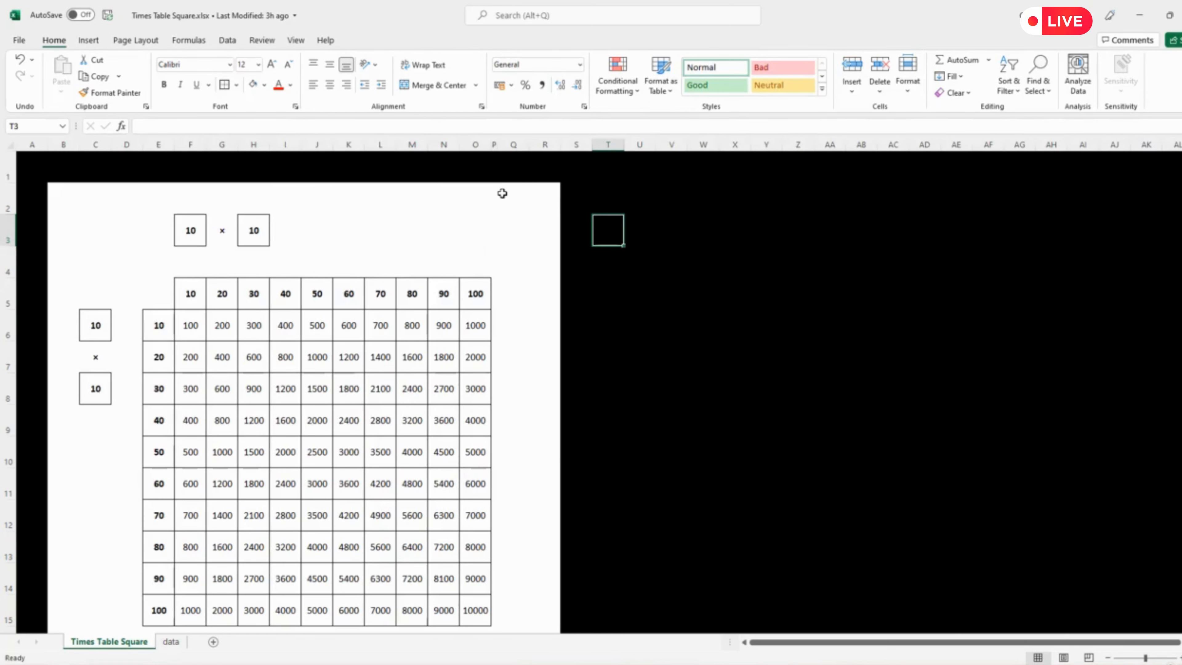
- Shrink row 2 and column B to thin margins around the input cells
{"action": "left_click", "coordinate": [8, 205]}
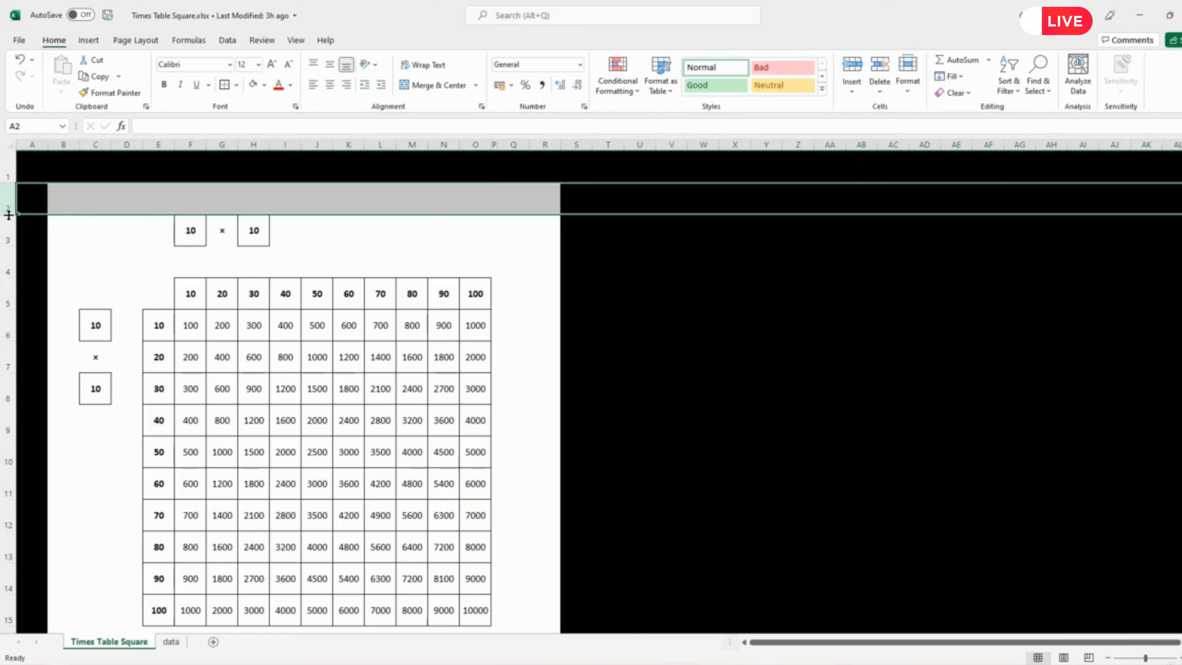
{"action": "left_click_drag", "start_coordinate": [9, 215], "coordinate": [9, 187]}
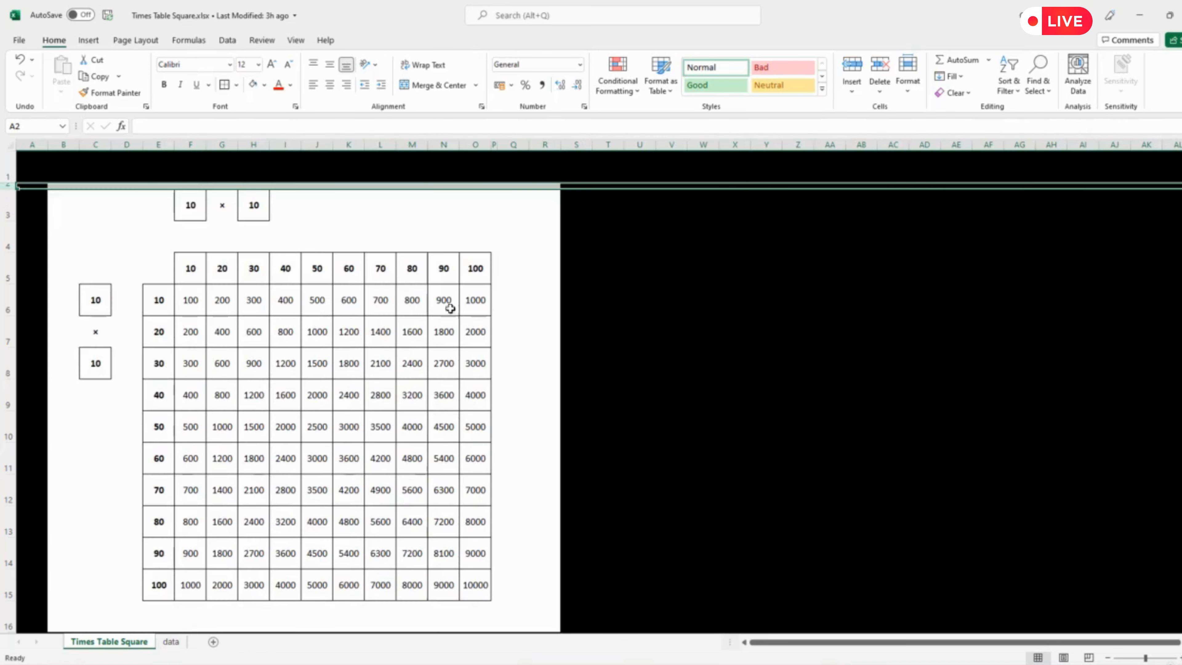
{"action": "left_click", "coordinate": [62, 146]}
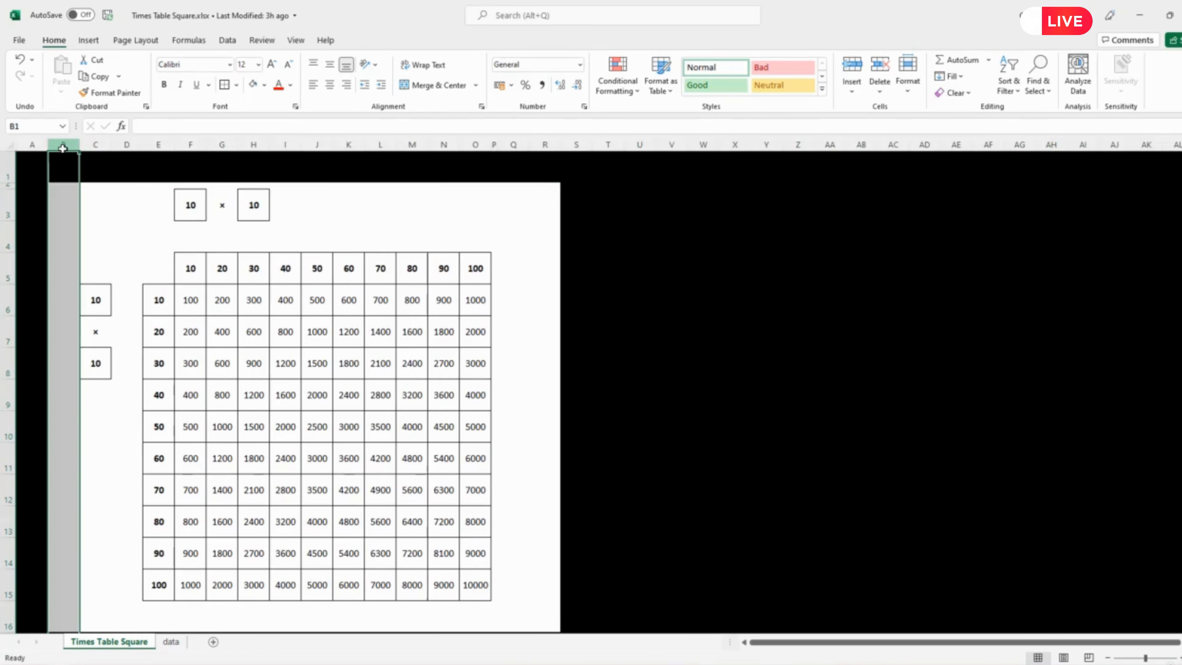
{"action": "left_click_drag", "start_coordinate": [75, 147], "coordinate": [54, 145]}
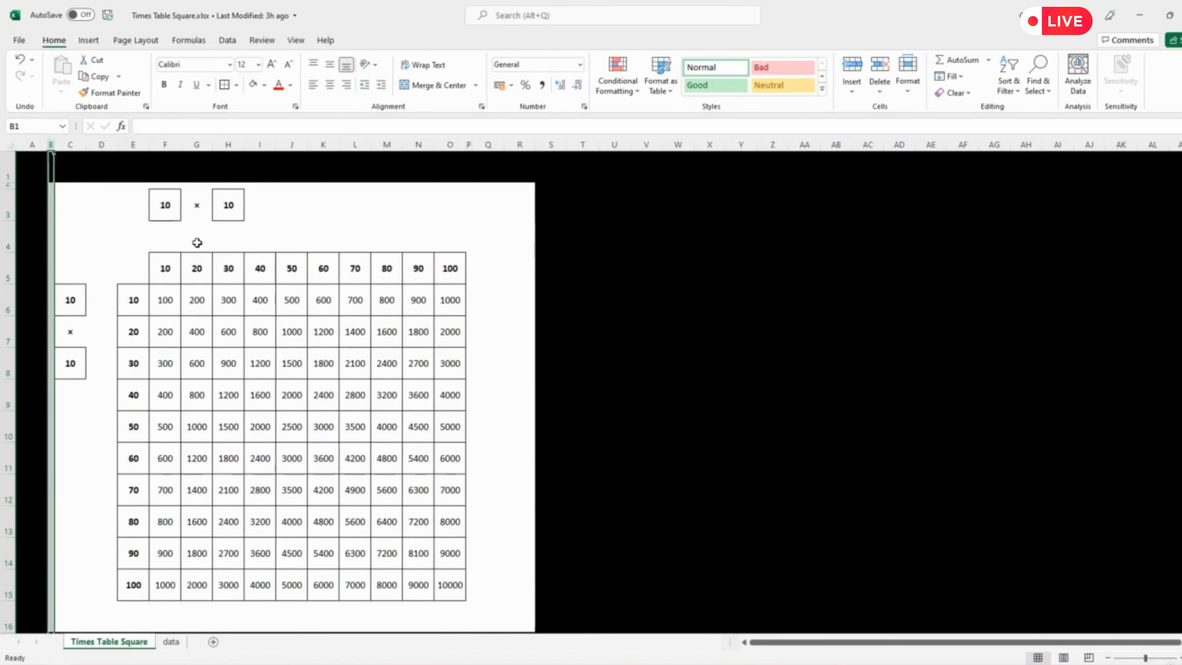
- Reduce the height of row 16, below the times table, to a thin margin
{"action": "scroll", "coordinate": [197, 242], "scroll_direction": "down", "scroll_amount": 3}
{"action": "scroll", "coordinate": [197, 242], "scroll_direction": "up", "scroll_amount": 1}
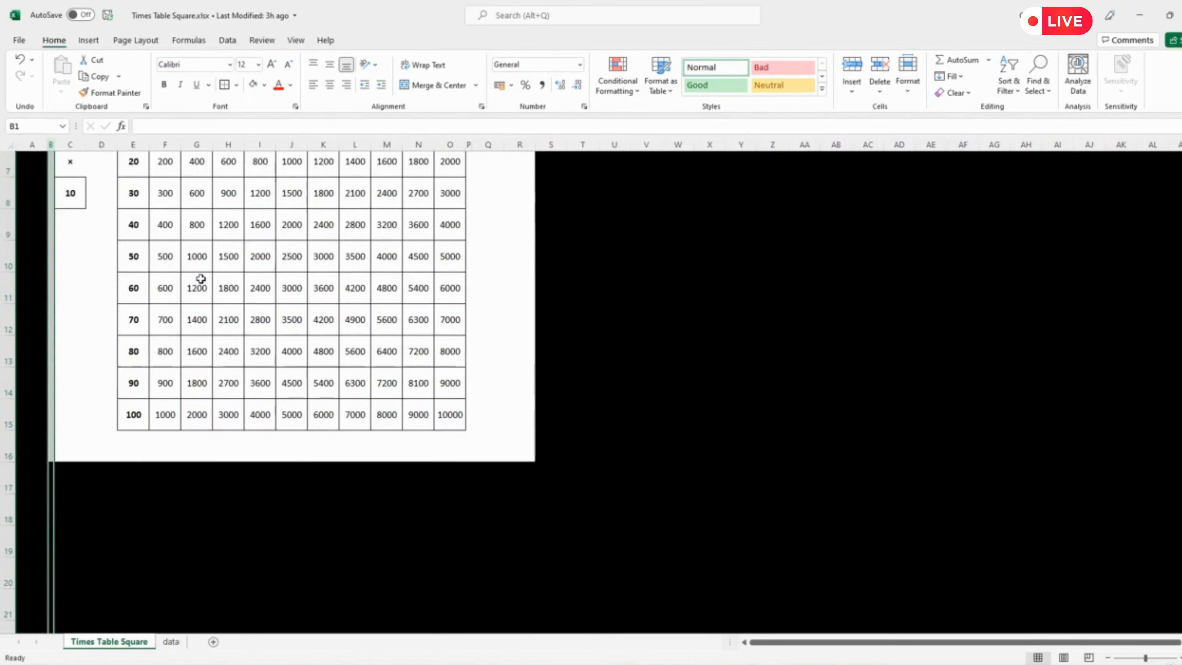
{"action": "left_click", "coordinate": [9, 457]}
{"action": "left_click_drag", "start_coordinate": [9, 466], "coordinate": [9, 436]}
{"action": "left_click", "coordinate": [228, 493]}
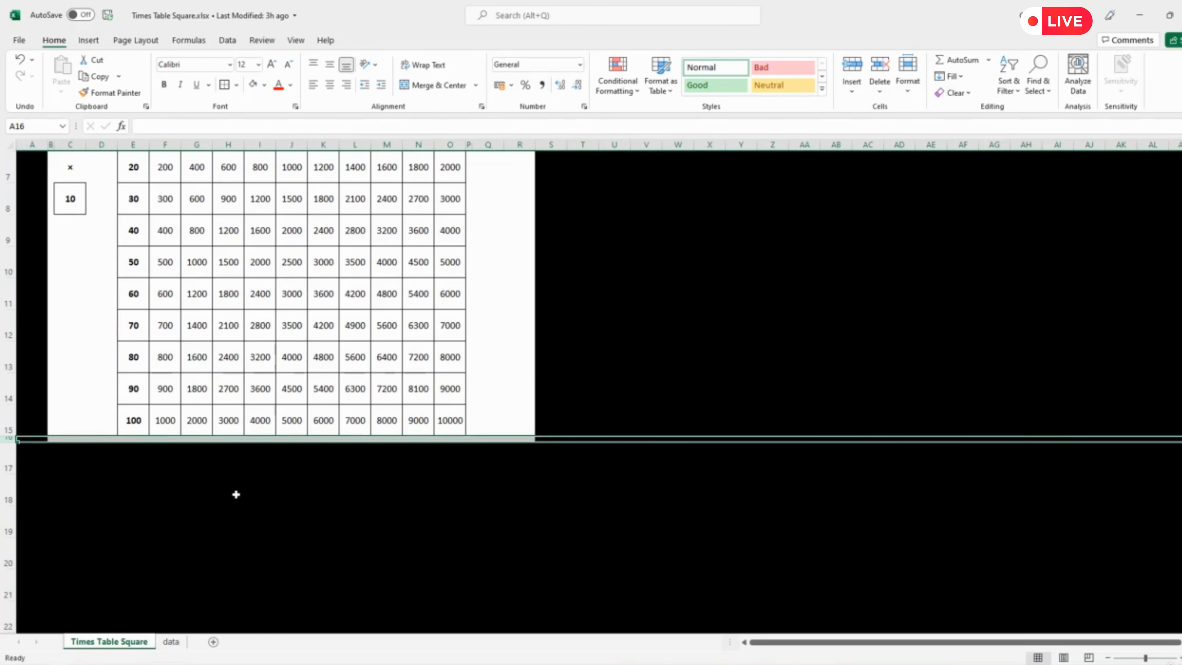
{"action": "scroll", "coordinate": [383, 529], "scroll_direction": "up", "scroll_amount": 2}
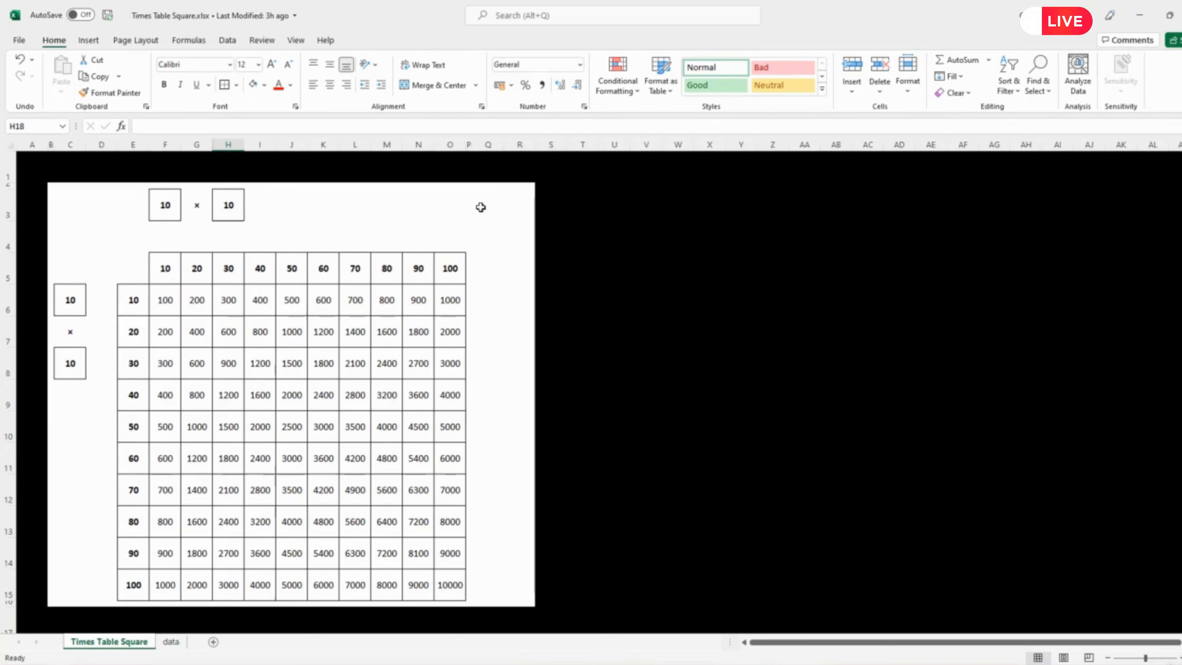
- Fill cells R2:R16 with black to trim the white area's width
{"action": "left_click", "coordinate": [486, 192]}
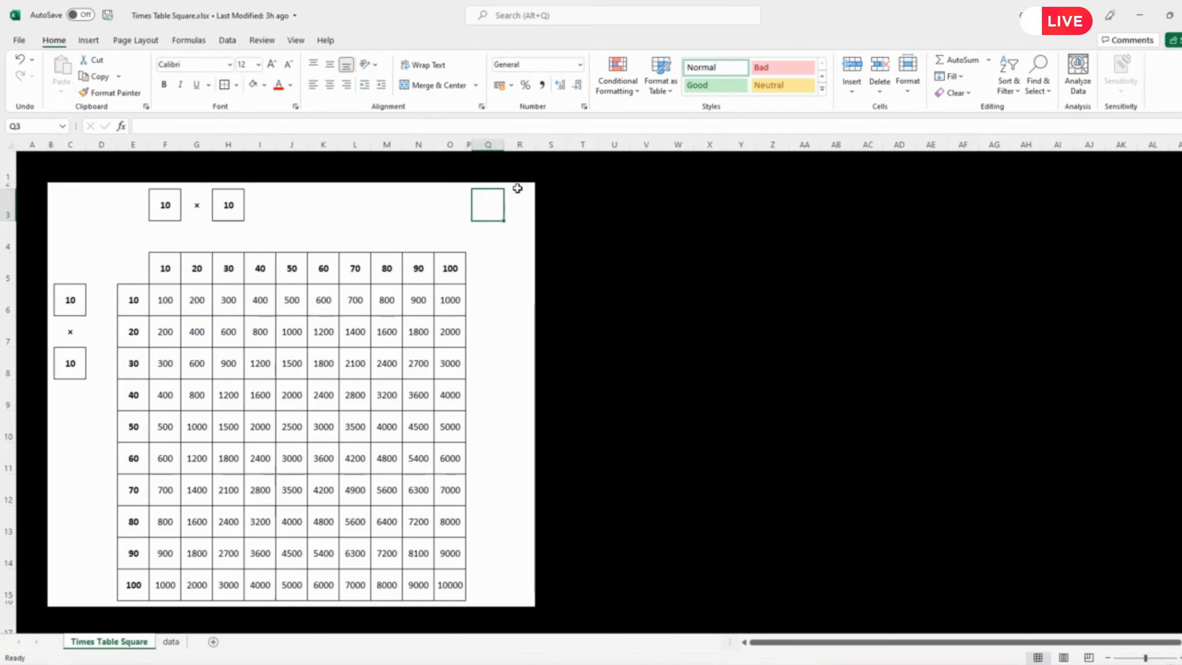
{"action": "left_click_drag", "start_coordinate": [518, 188], "coordinate": [522, 610]}
{"action": "left_click", "coordinate": [264, 85]}
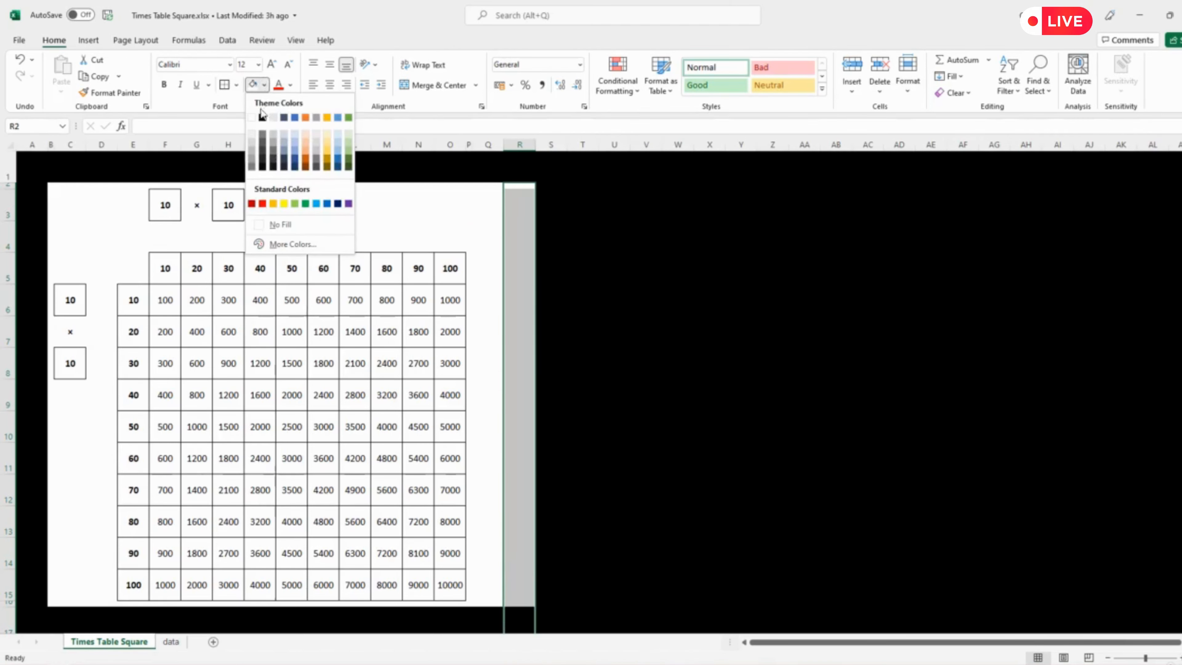
{"action": "left_click", "coordinate": [261, 116]}
{"action": "left_click", "coordinate": [666, 329]}
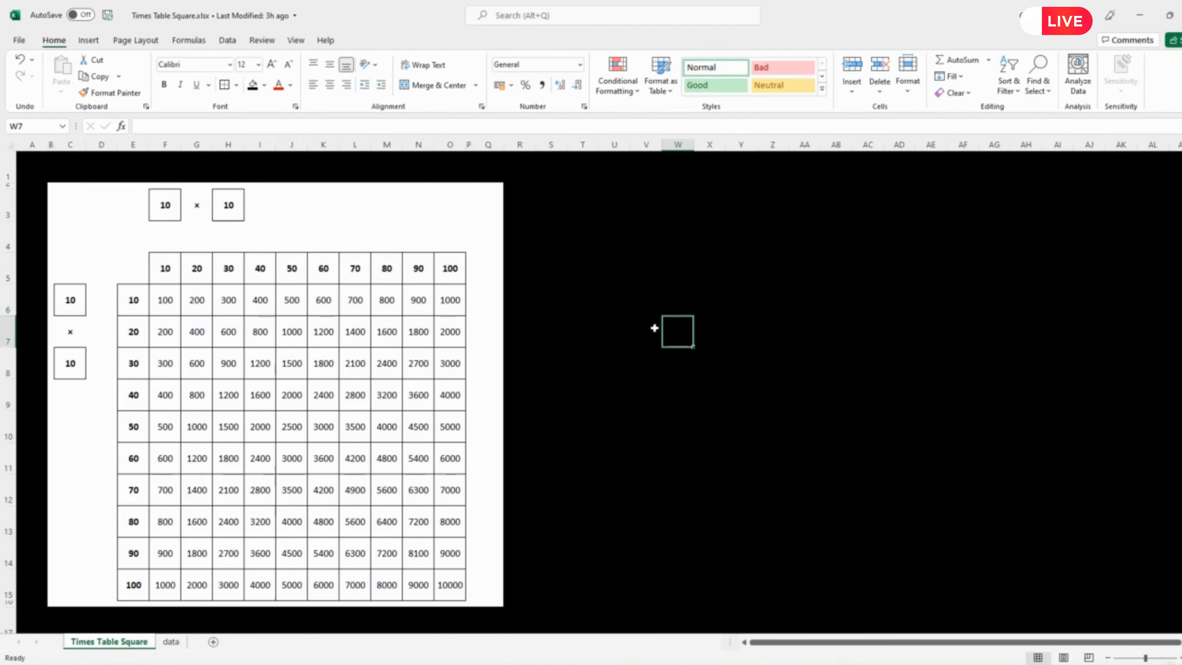
- Insert a new black row above row 1 of the times table sheet
{"action": "left_click", "coordinate": [11, 169]}
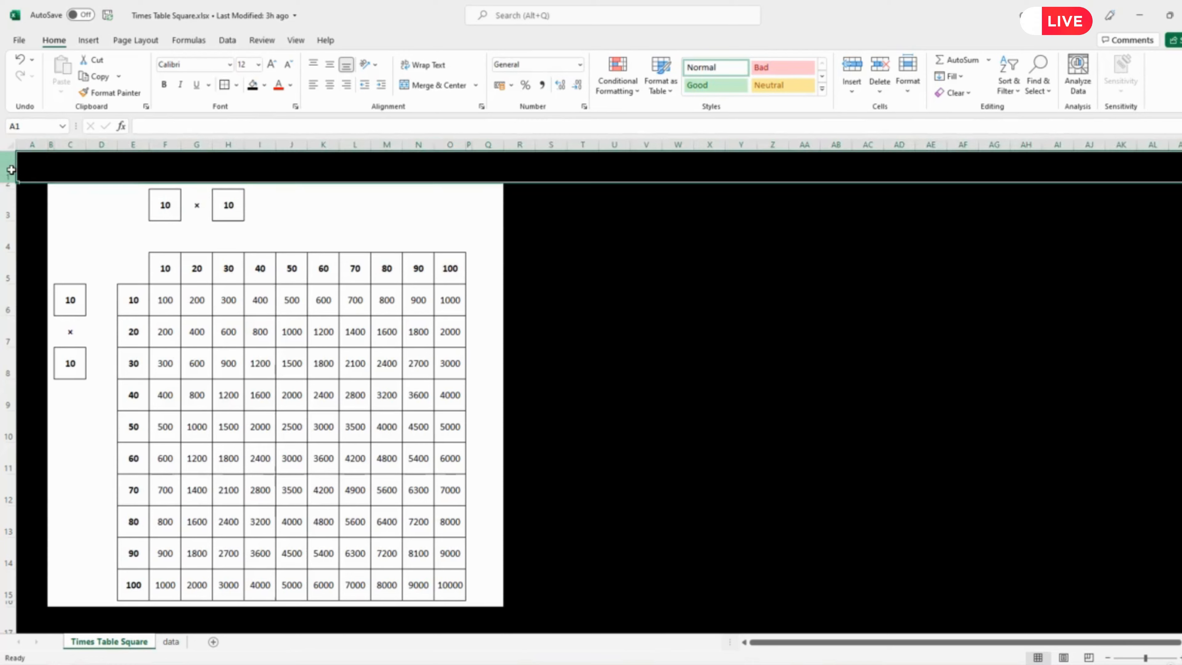
{"action": "right_click", "coordinate": [11, 170]}
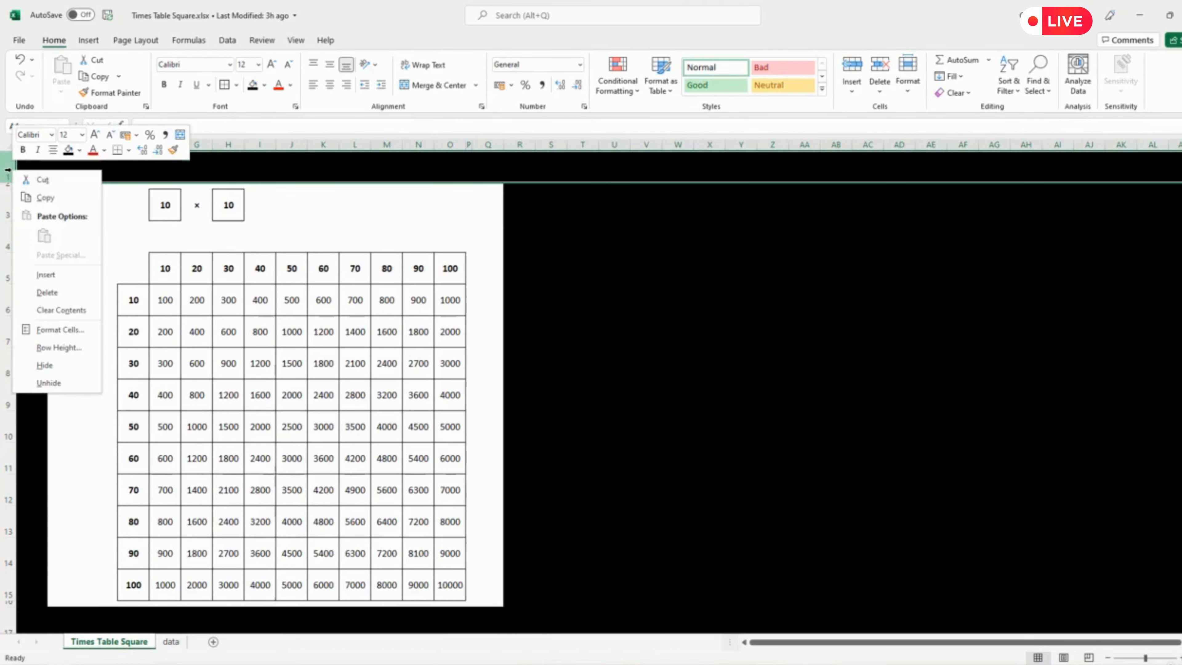
{"action": "left_click", "coordinate": [41, 282]}
{"action": "left_click", "coordinate": [673, 353]}
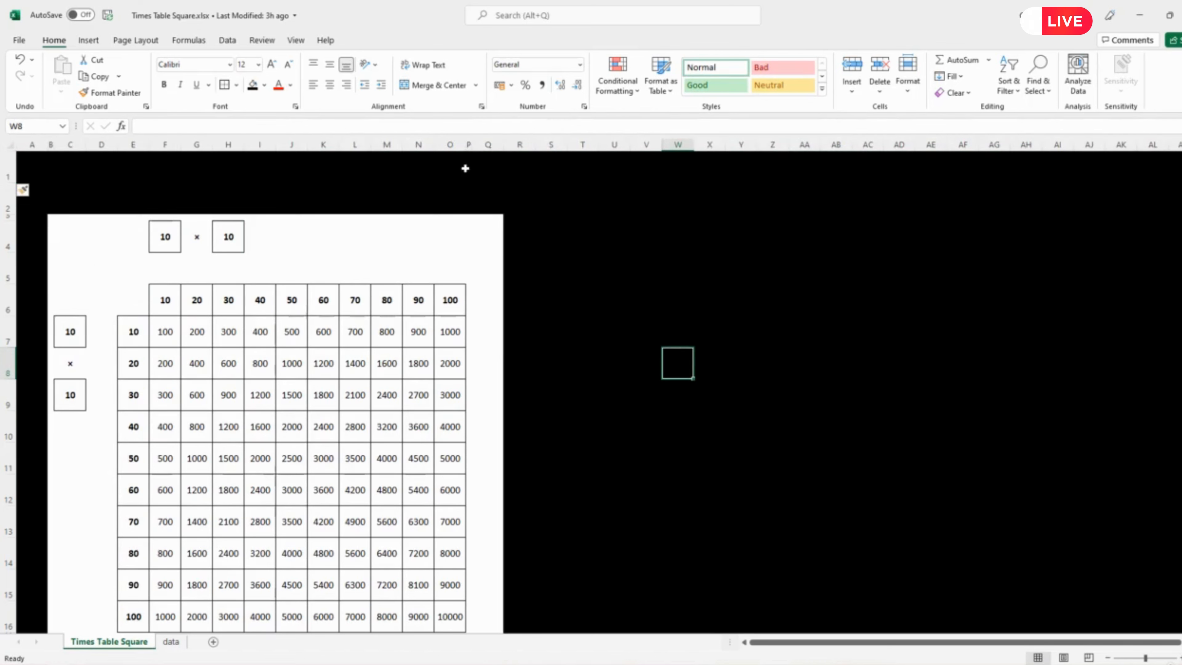
- Fill cells Q4:Q18, just beyond the white area, with dark grey as a side shadow
{"action": "left_click", "coordinate": [491, 206]}
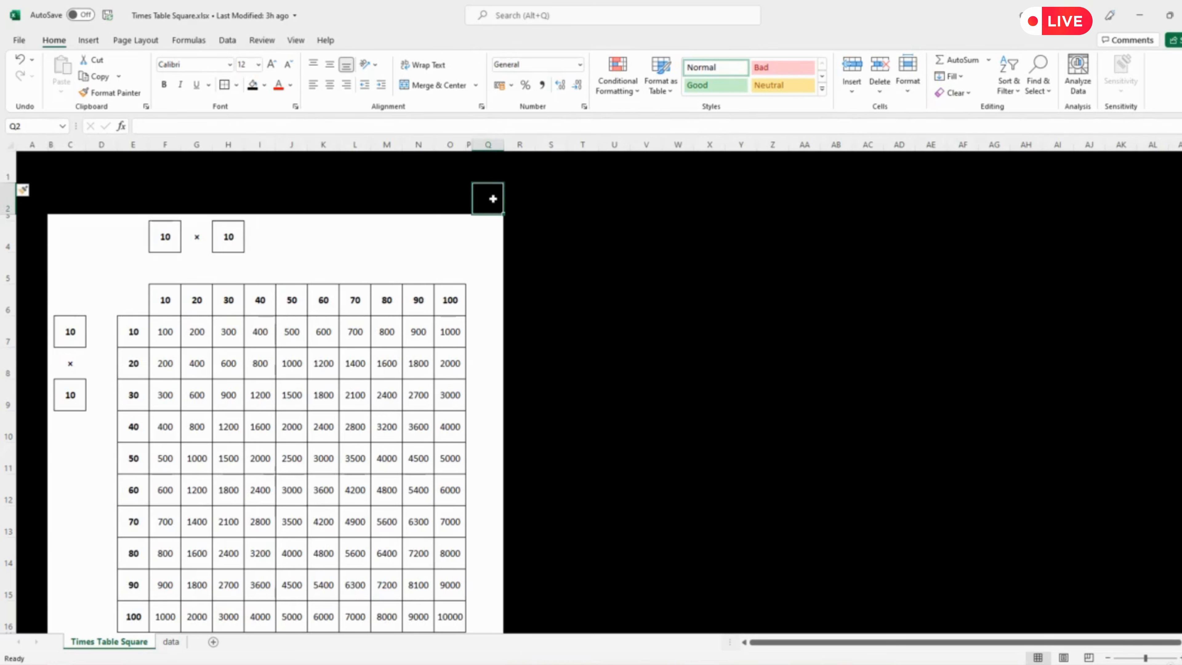
{"action": "left_click_drag", "start_coordinate": [491, 196], "coordinate": [492, 233]}
{"action": "left_click", "coordinate": [583, 547]}
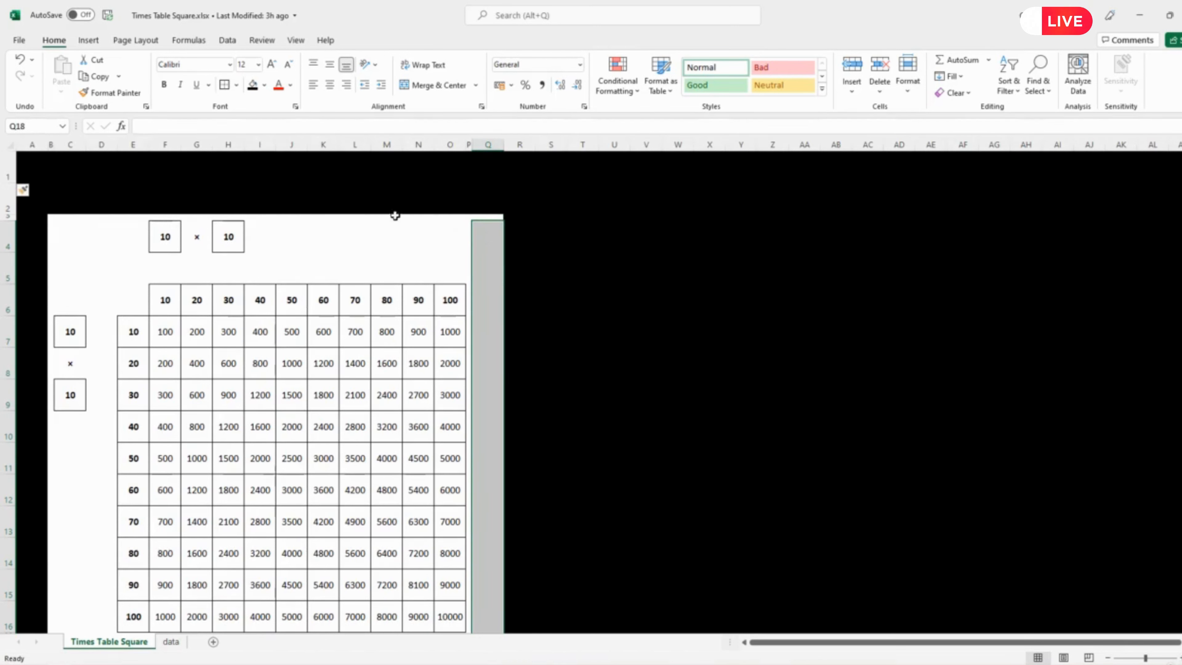
{"action": "left_click", "coordinate": [264, 86]}
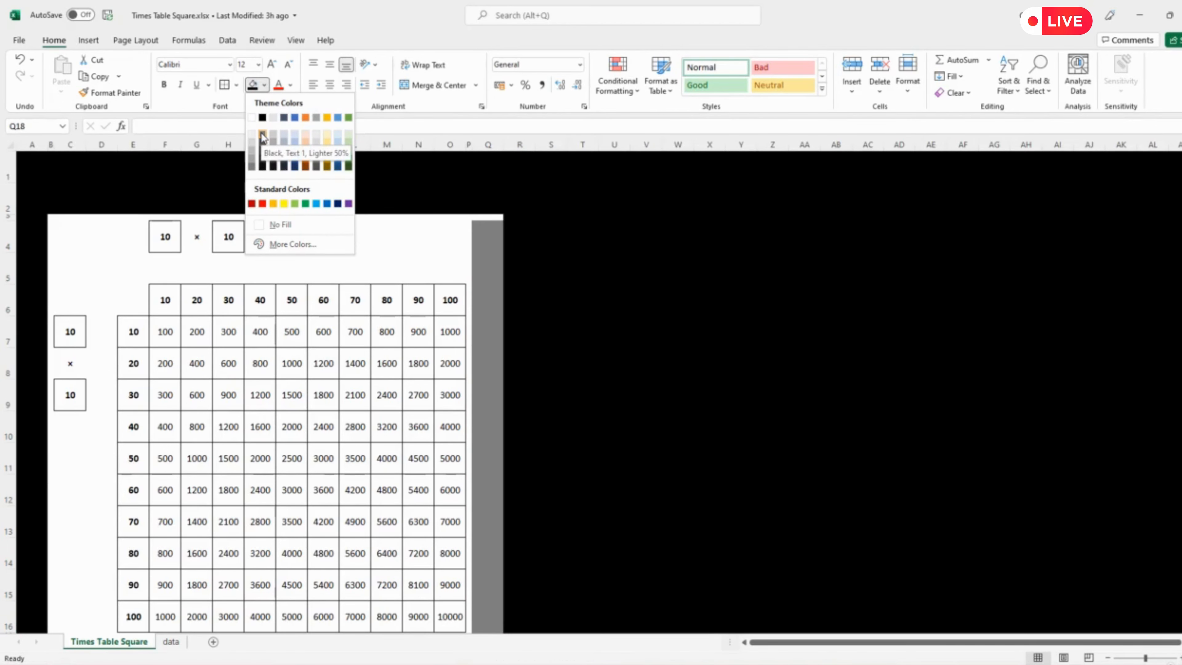
{"action": "left_click", "coordinate": [262, 150]}
{"action": "scroll", "coordinate": [583, 271], "scroll_direction": "down", "scroll_amount": 3}
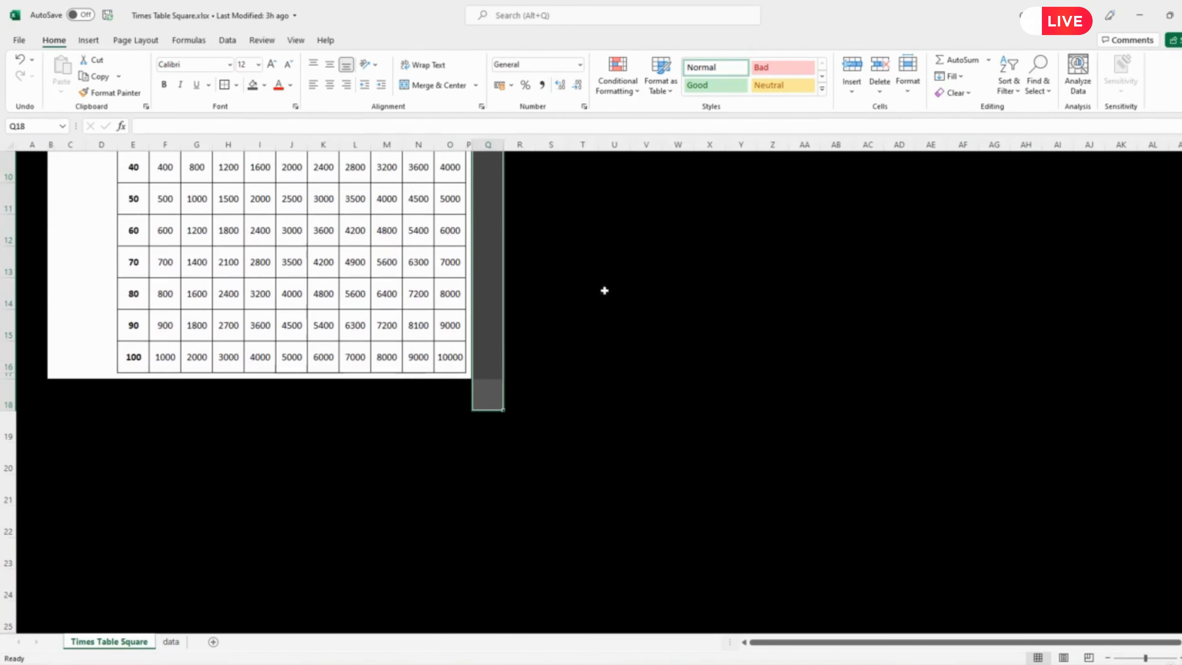
{"action": "left_click", "coordinate": [623, 311]}
- Fill cell Q3 with black so the white area's upper edge ends at column P
{"action": "scroll", "coordinate": [641, 344], "scroll_direction": "up", "scroll_amount": 3}
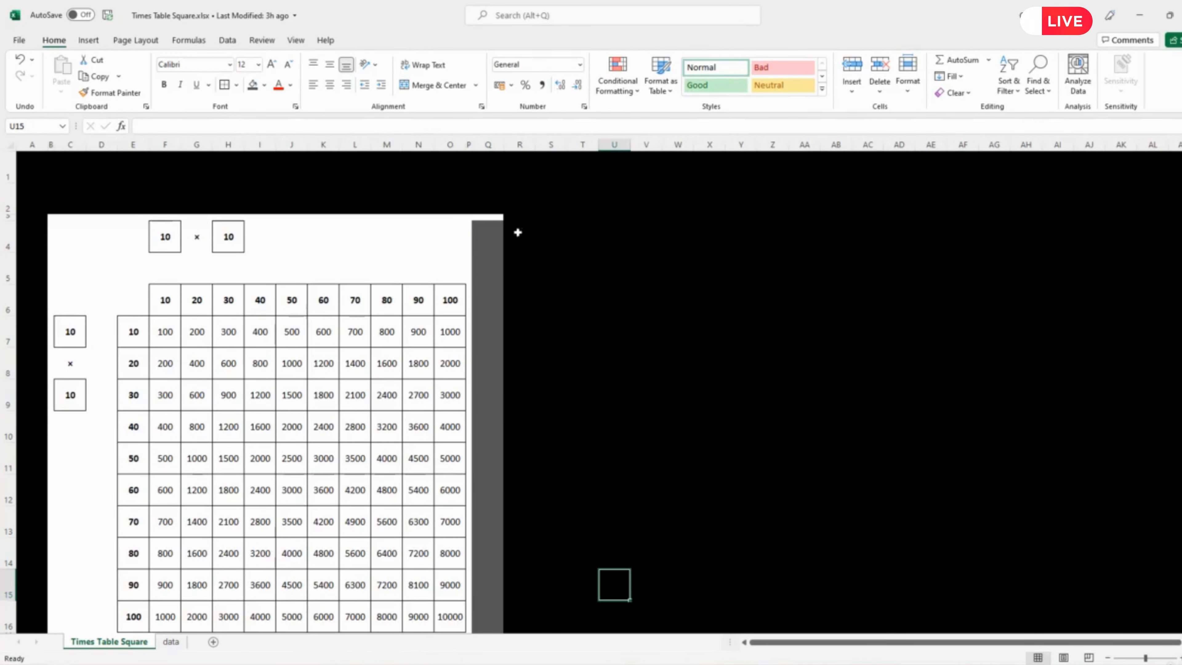
{"action": "left_click", "coordinate": [488, 217]}
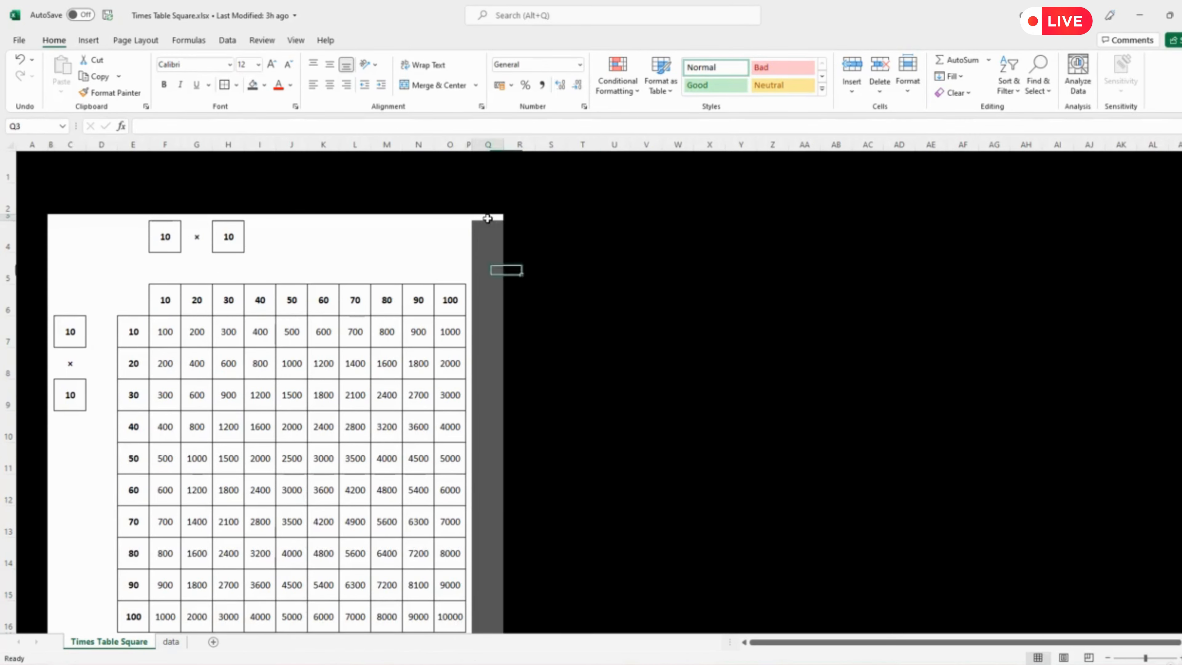
{"action": "left_click", "coordinate": [264, 86]}
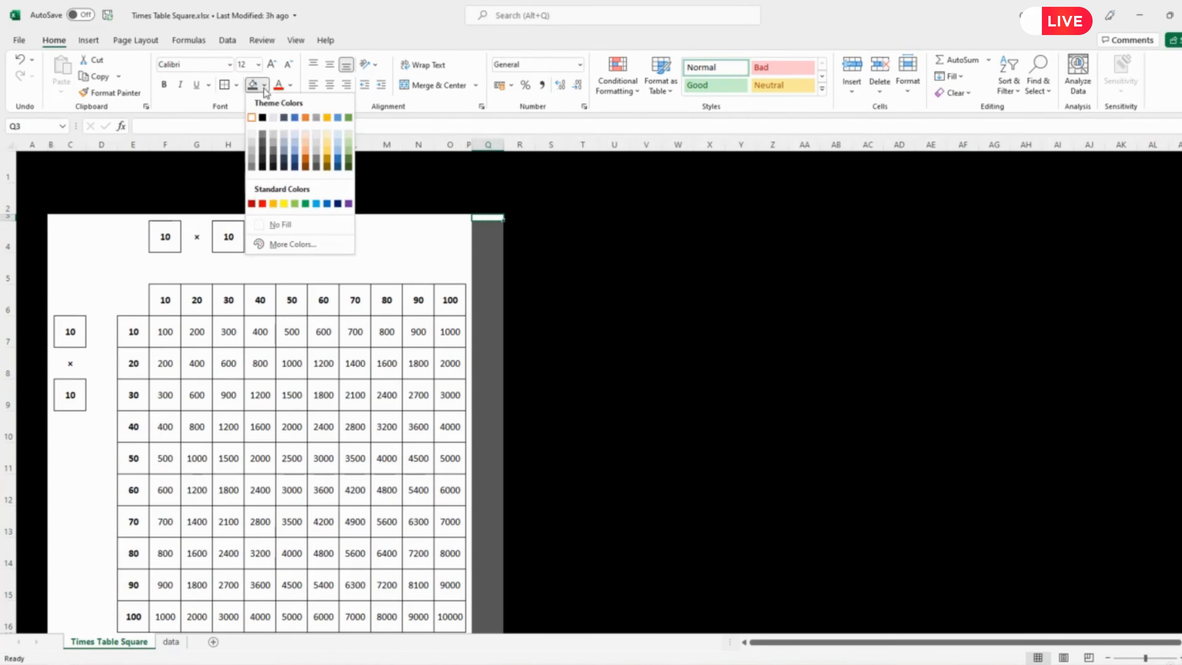
{"action": "left_click", "coordinate": [262, 118]}
{"action": "left_click", "coordinate": [653, 328]}
- Fill cells C18:P18, just below the white area, with the same dark grey shadow colour
{"action": "scroll", "coordinate": [653, 327], "scroll_direction": "down", "scroll_amount": 4}
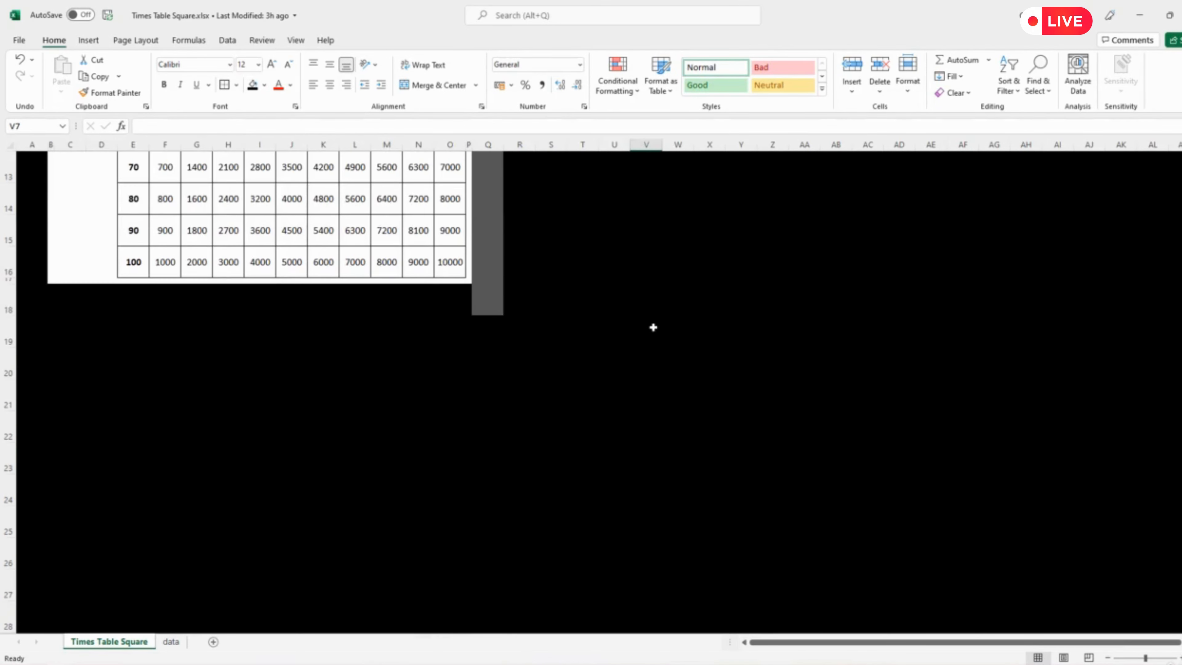
{"action": "left_click", "coordinate": [454, 302]}
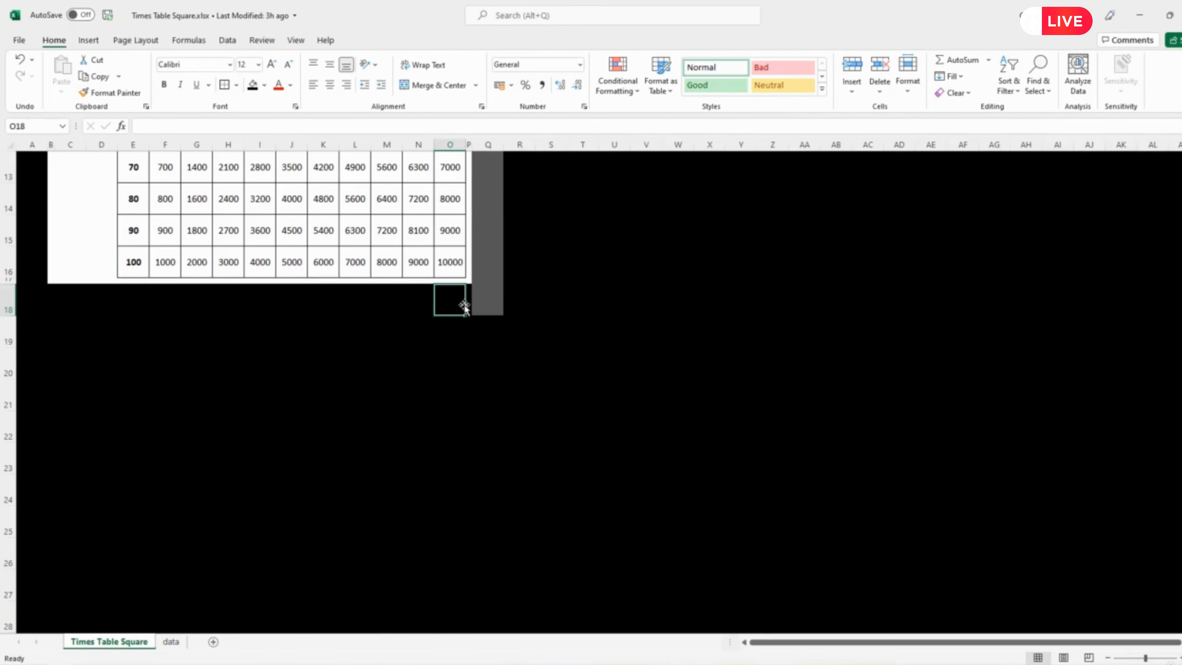
{"action": "left_click_drag", "start_coordinate": [468, 303], "coordinate": [58, 292]}
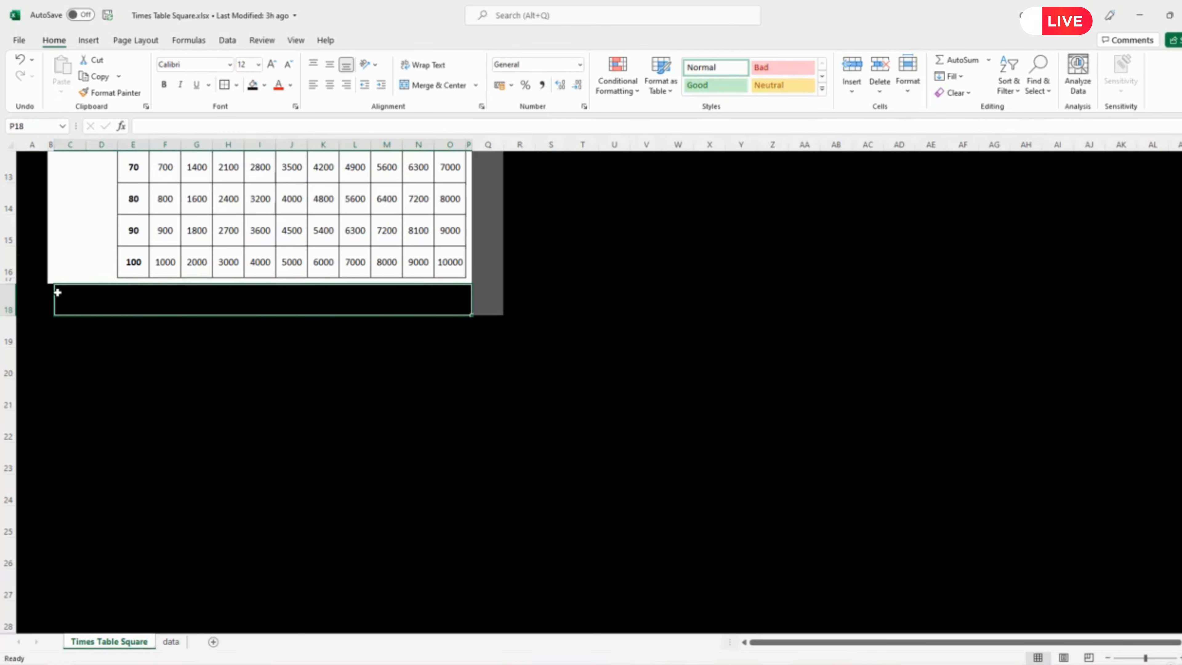
{"action": "left_click", "coordinate": [264, 84]}
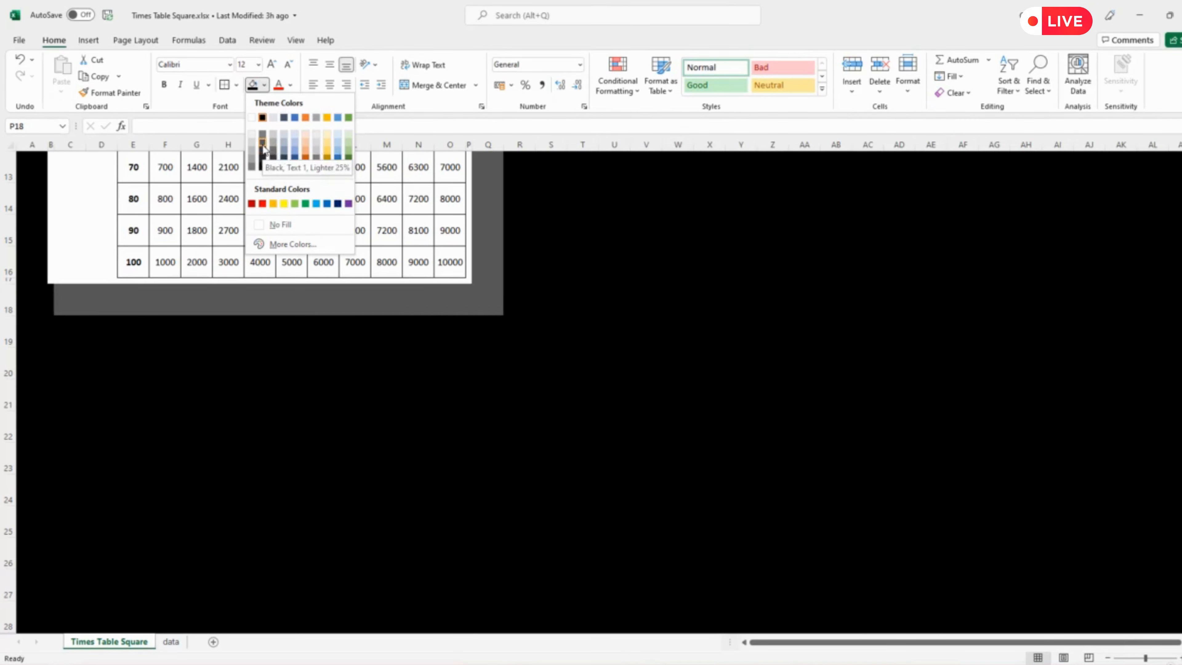
{"action": "left_click", "coordinate": [263, 144]}
{"action": "left_click", "coordinate": [360, 361]}
- Apply thick outside borders around the whole white area, B3:P17
{"action": "scroll", "coordinate": [546, 428], "scroll_direction": "up", "scroll_amount": 4}
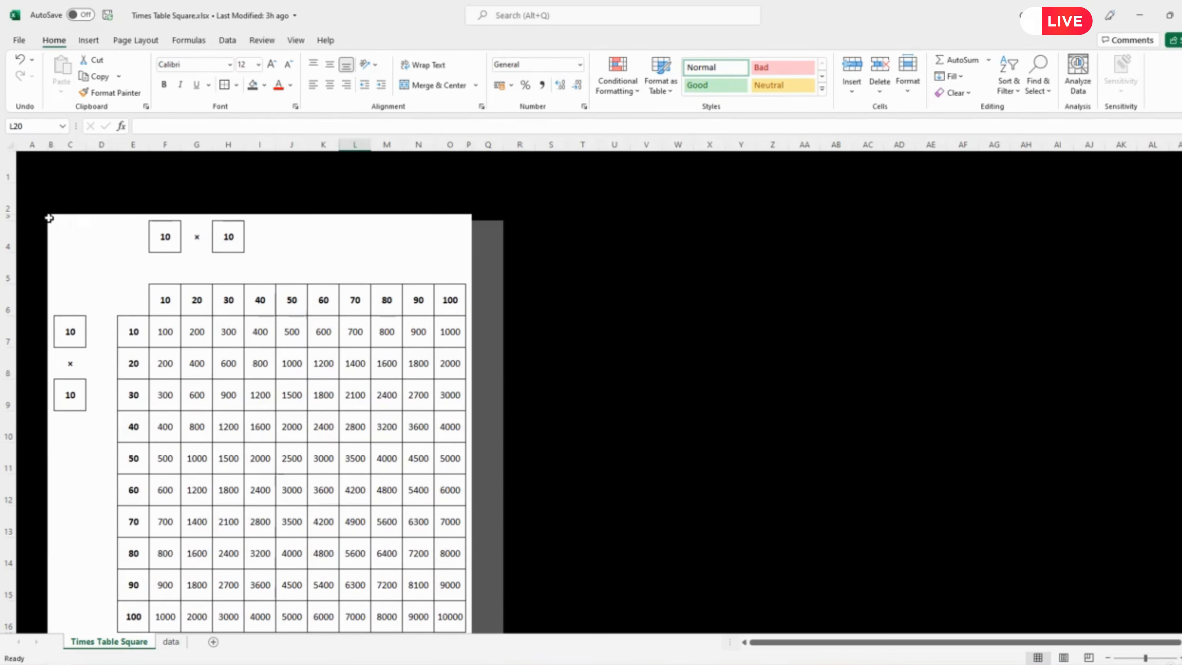
{"action": "left_click_drag", "start_coordinate": [50, 217], "coordinate": [469, 565]}
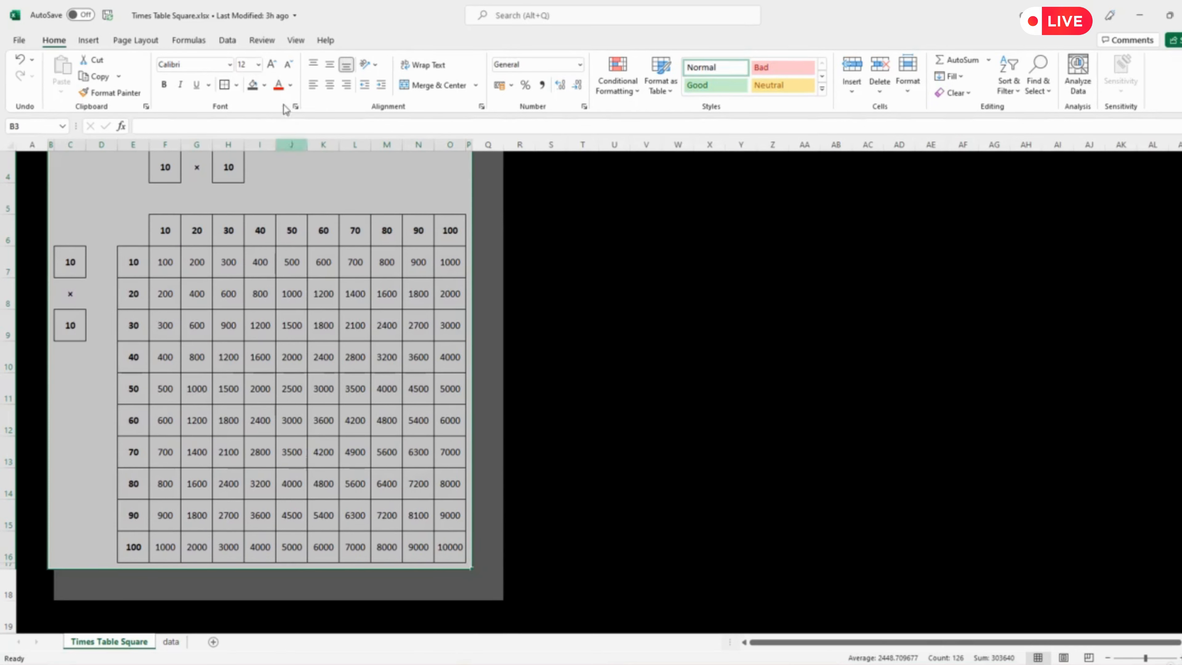
{"action": "left_click", "coordinate": [237, 85]}
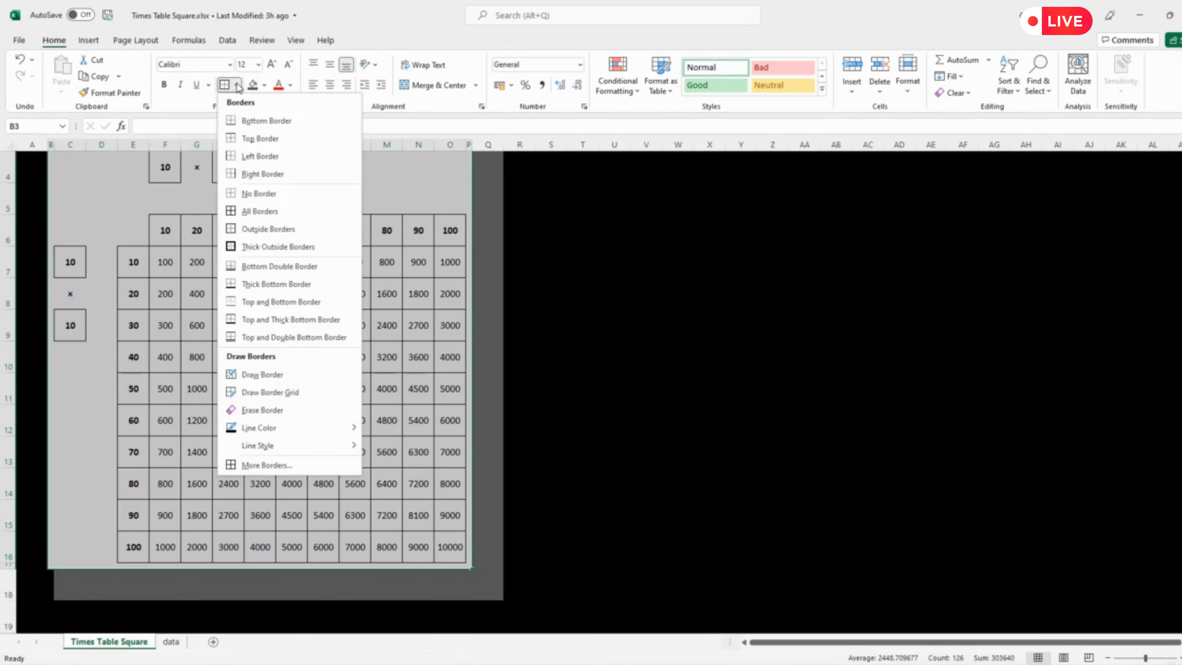
{"action": "left_click", "coordinate": [264, 246]}
{"action": "scroll", "coordinate": [607, 391], "scroll_direction": "up", "scroll_amount": 1}
{"action": "left_click", "coordinate": [606, 391]}
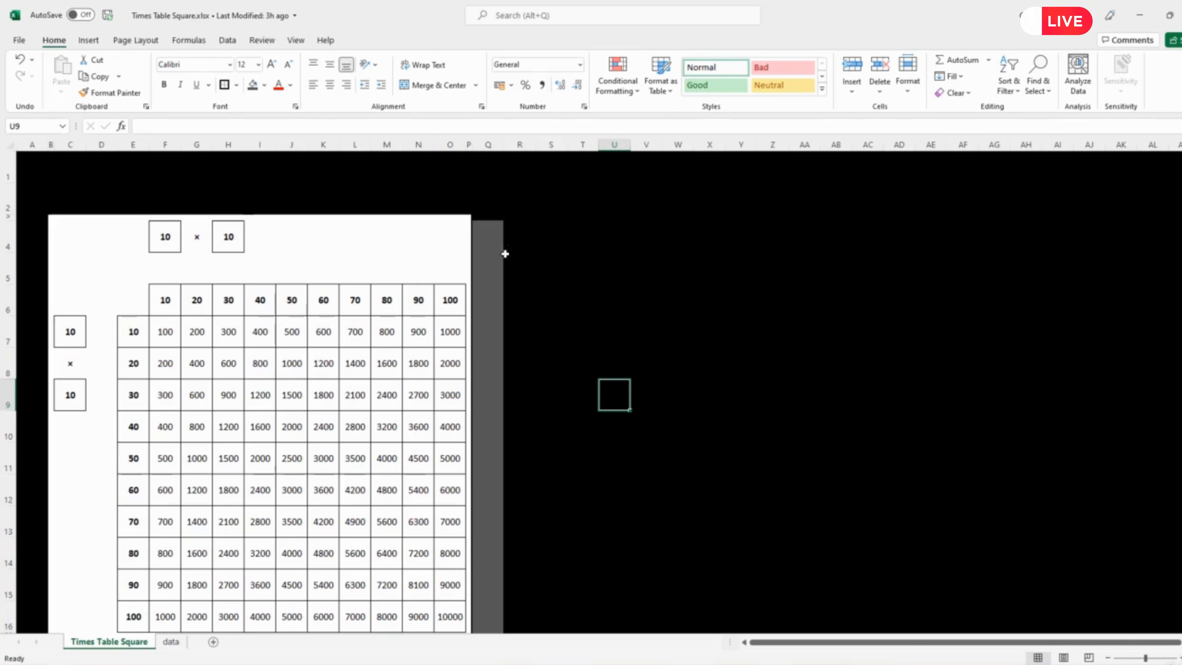
- Shrink column Q's width and row 18's height to thin slivers so the grey fill forms a slim drop shadow
{"action": "left_click", "coordinate": [498, 145]}
{"action": "left_click_drag", "start_coordinate": [505, 144], "coordinate": [477, 149]}
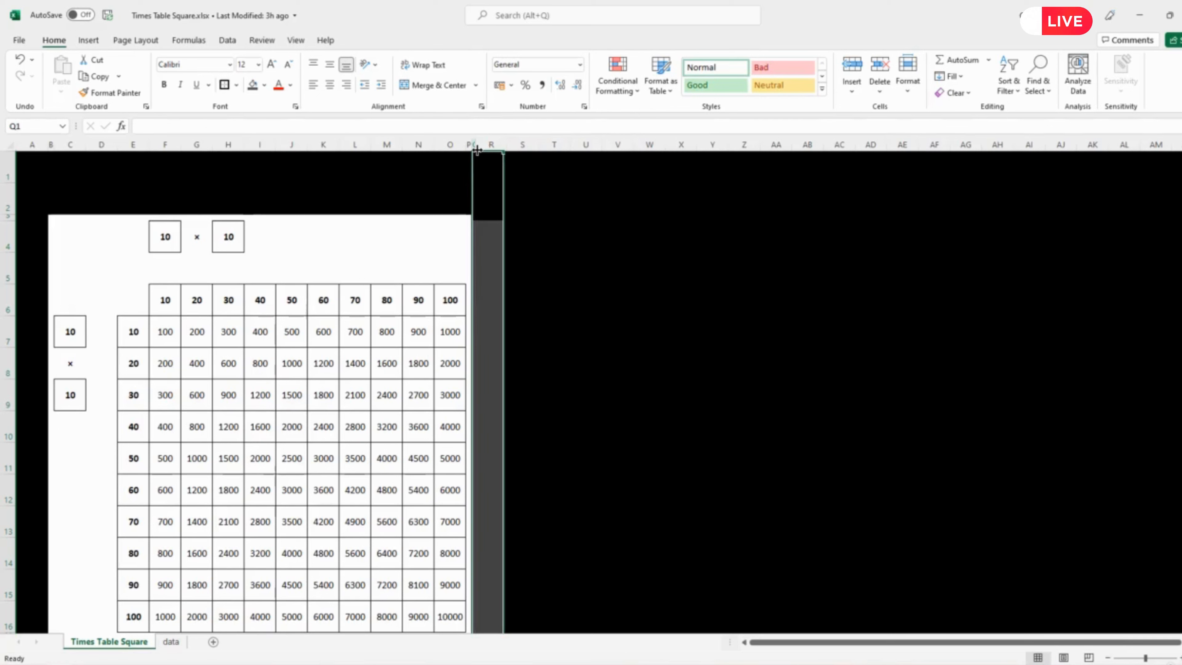
{"action": "left_click", "coordinate": [521, 227]}
{"action": "scroll", "coordinate": [522, 227], "scroll_direction": "down", "scroll_amount": 4}
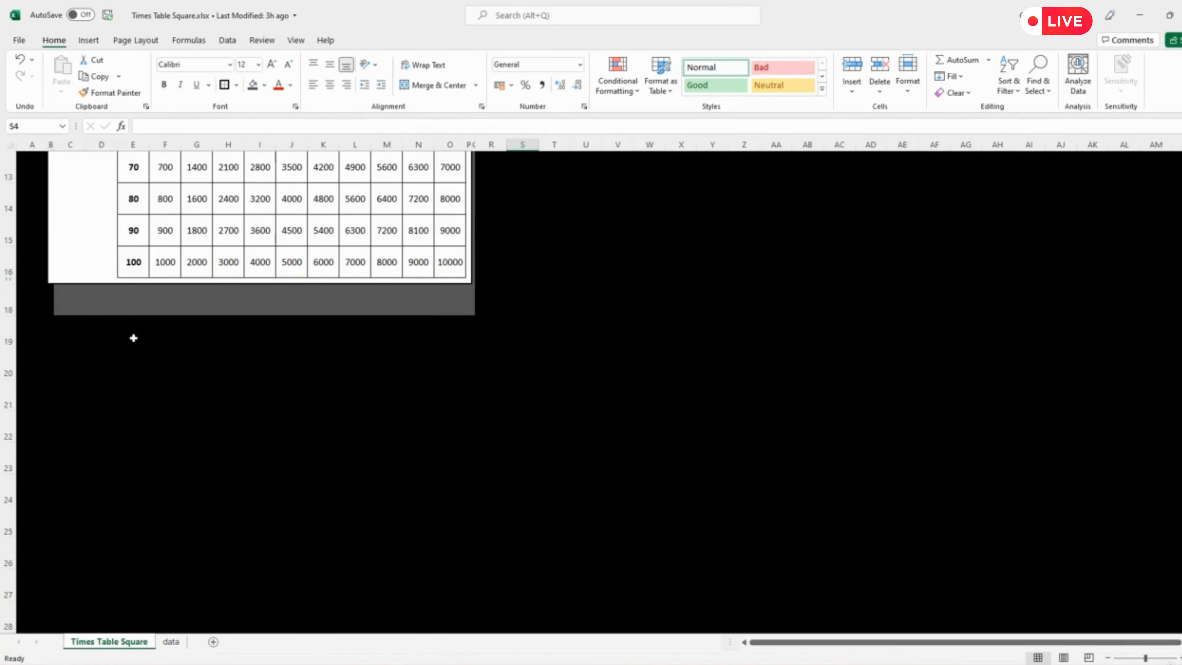
{"action": "left_click", "coordinate": [8, 298]}
{"action": "left_click_drag", "start_coordinate": [8, 316], "coordinate": [12, 287]}
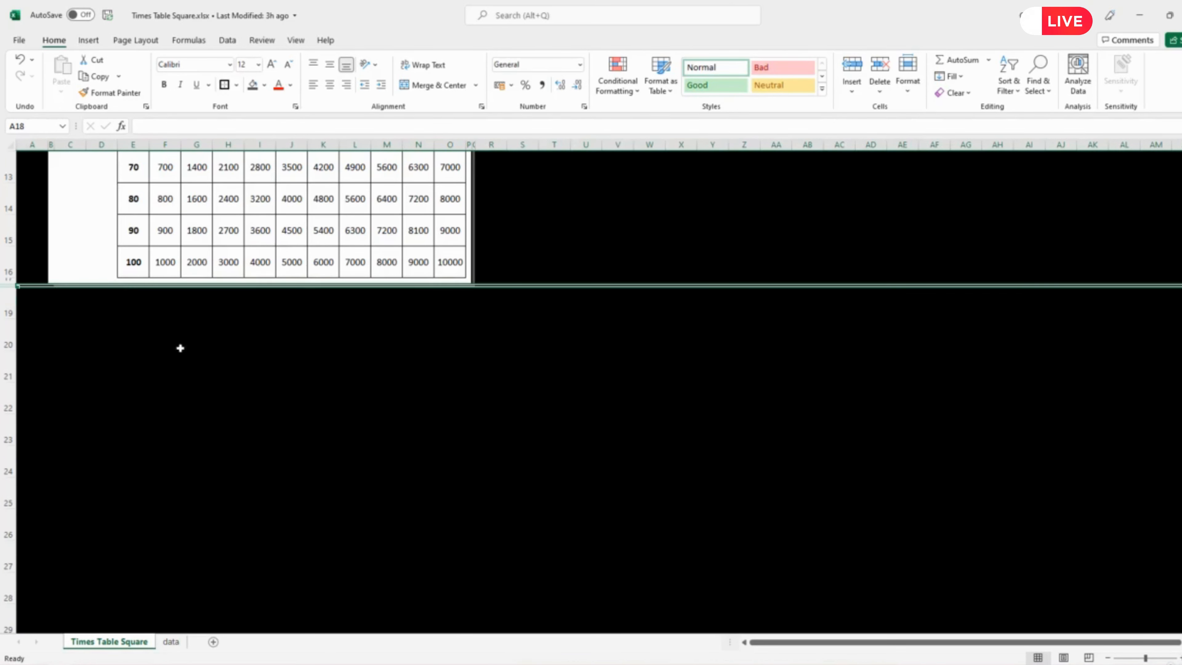
{"action": "left_click", "coordinate": [224, 356]}
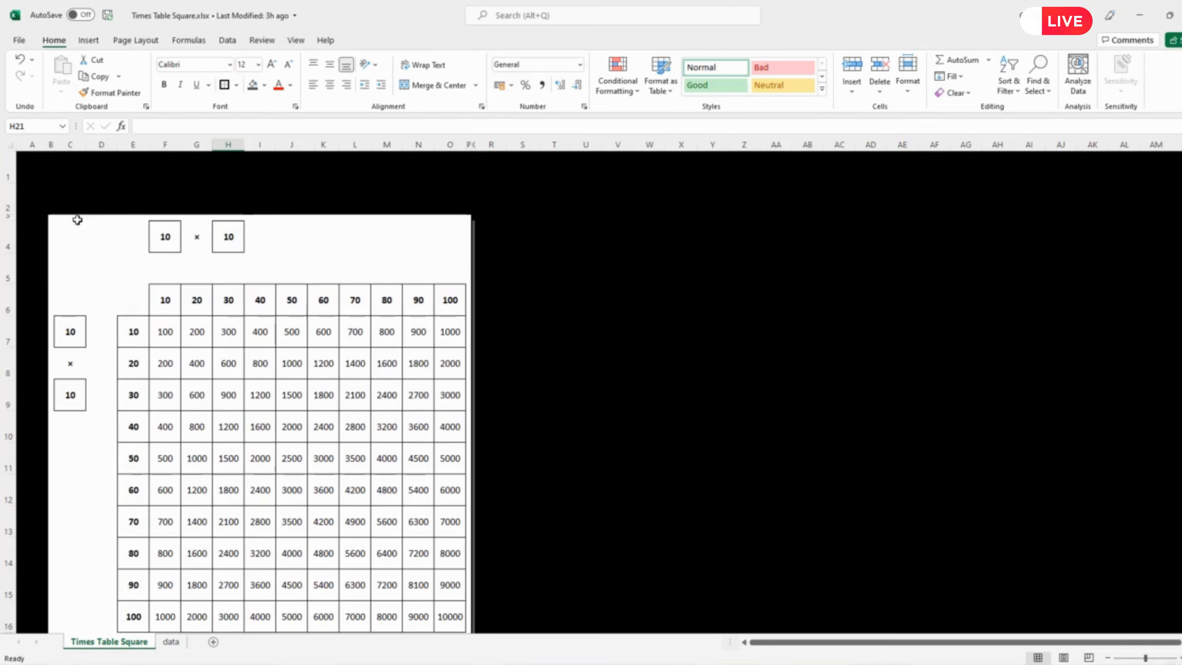
- Reduce the heights of black rows 1 and 2 above the white area
{"action": "left_click", "coordinate": [6, 199]}
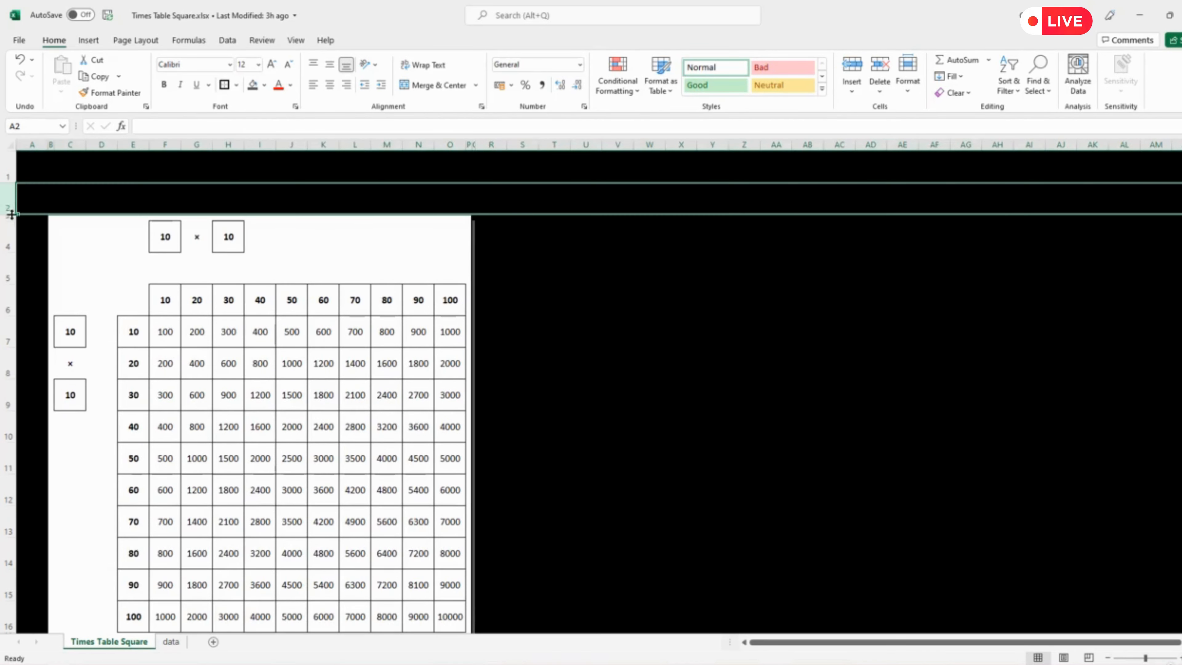
{"action": "left_click_drag", "start_coordinate": [9, 215], "coordinate": [9, 160]}
{"action": "left_click", "coordinate": [9, 176]}
{"action": "left_click", "coordinate": [582, 286]}
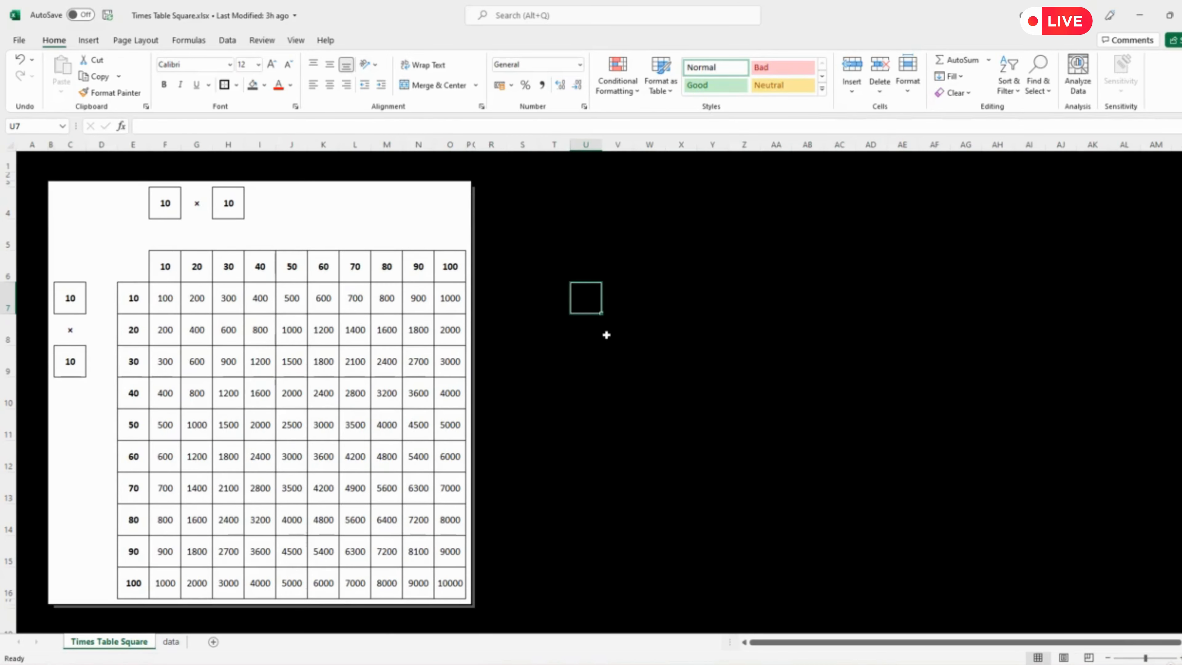
- Fill the times table's header row F6:O6 and header column E7:E16 with light gold
{"action": "left_click_drag", "start_coordinate": [163, 267], "coordinate": [458, 277]}
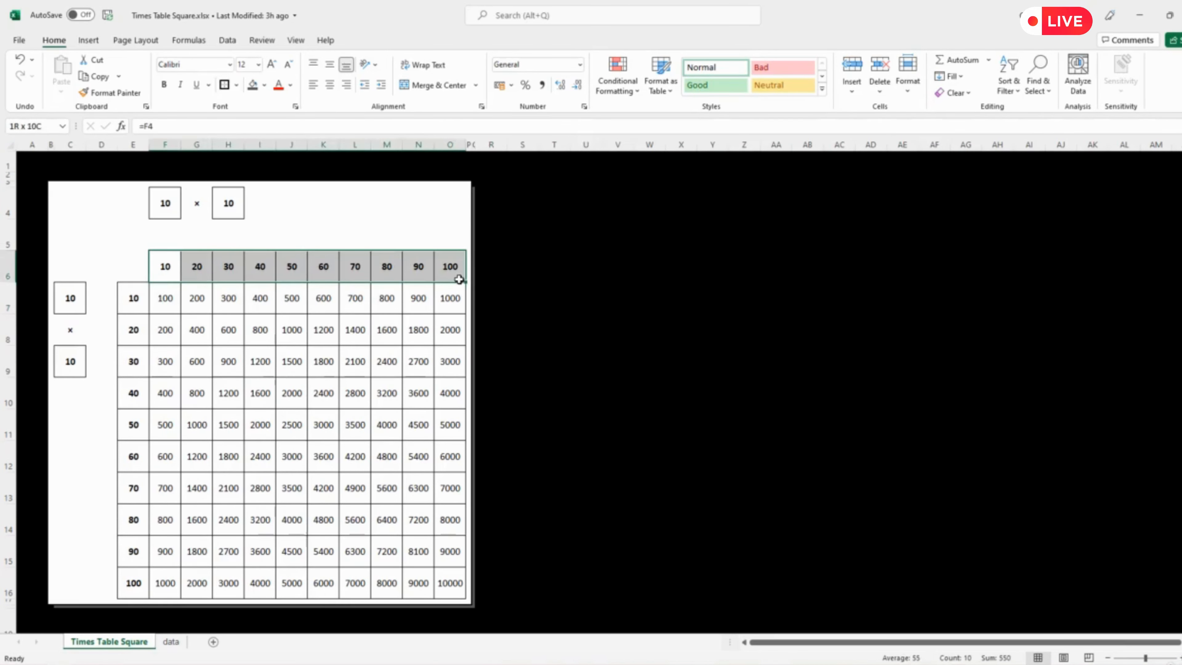
{"action": "left_click", "coordinate": [264, 84]}
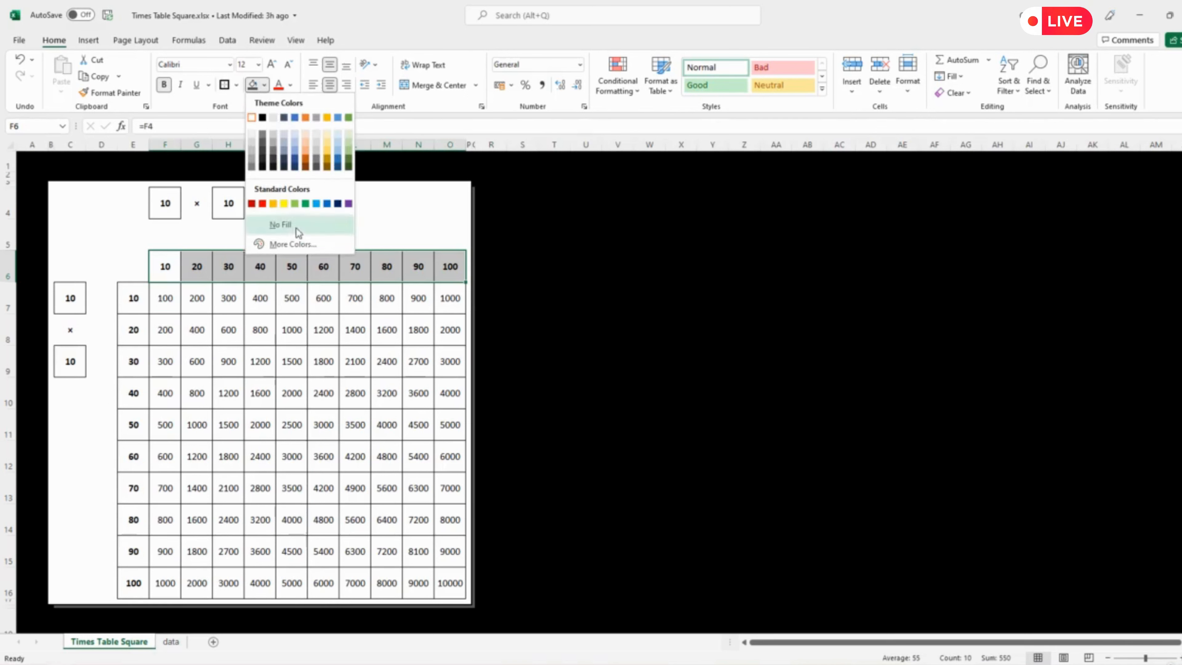
{"action": "left_click", "coordinate": [327, 141]}
{"action": "left_click_drag", "start_coordinate": [129, 301], "coordinate": [144, 583]}
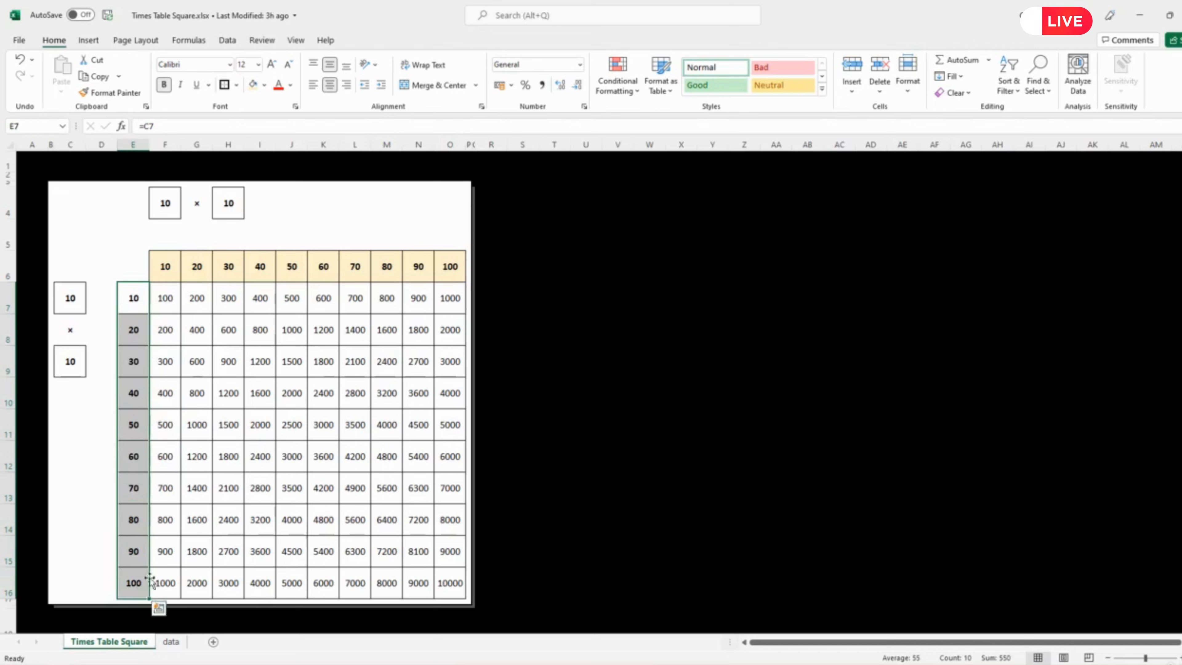
{"action": "left_click", "coordinate": [254, 87]}
{"action": "left_click", "coordinate": [582, 410]}
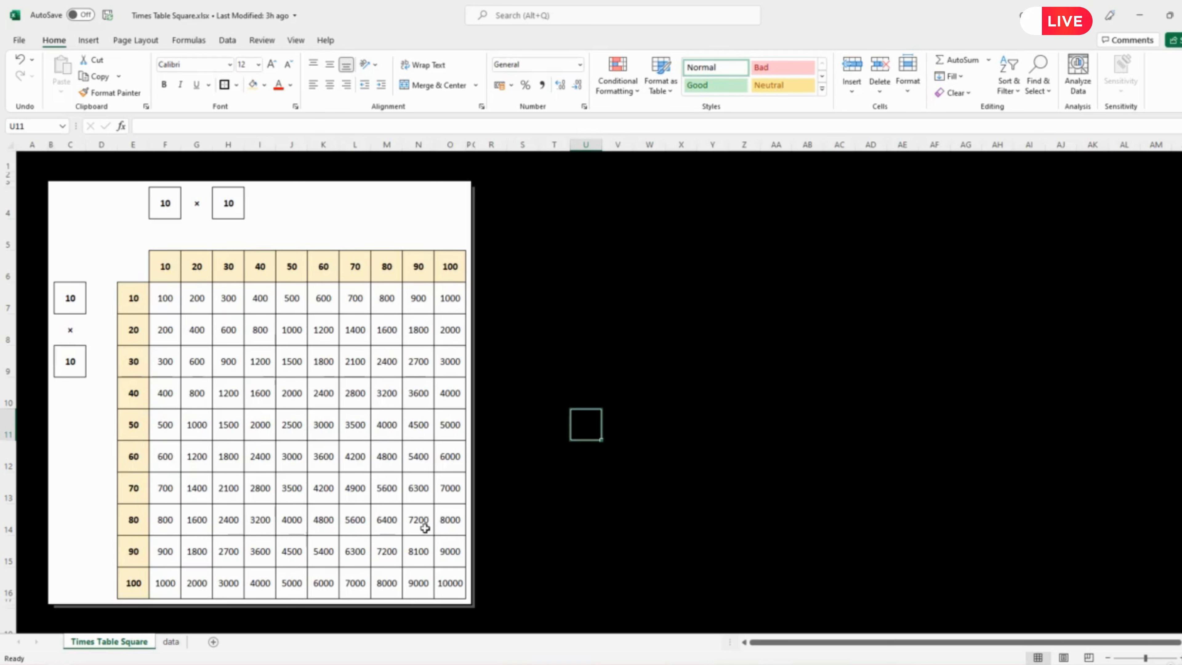
- Reduce row 5's height and column D's width to tighten the gaps between the input cells and the table
{"action": "left_click", "coordinate": [5, 235]}
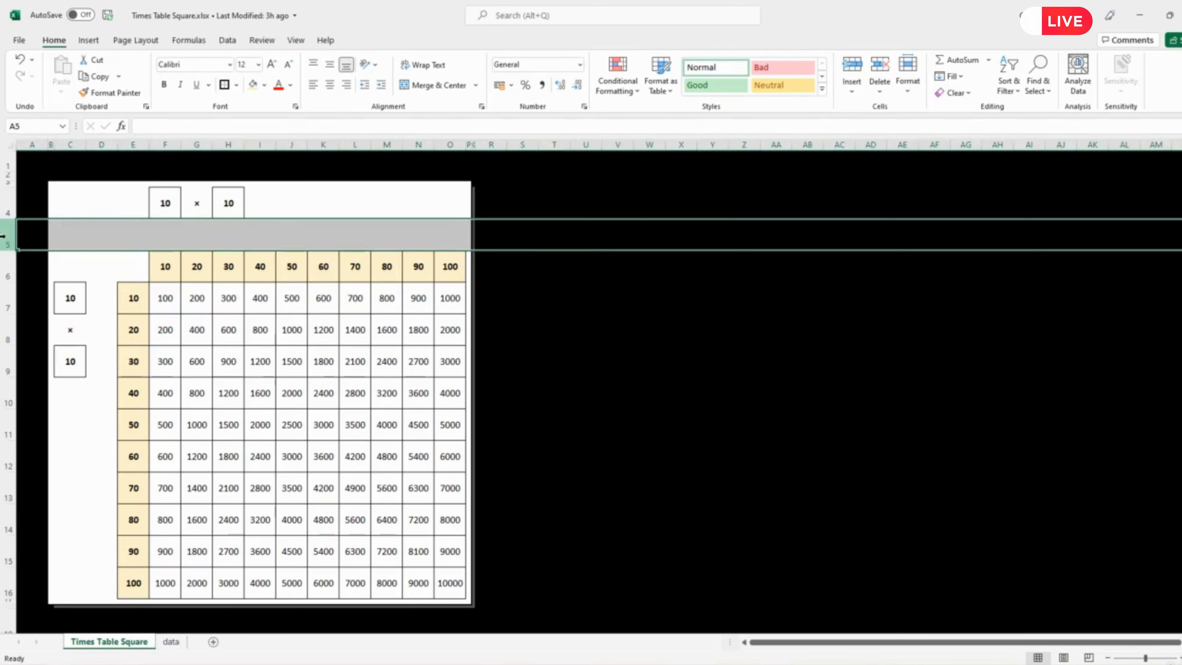
{"action": "left_click_drag", "start_coordinate": [8, 250], "coordinate": [8, 232]}
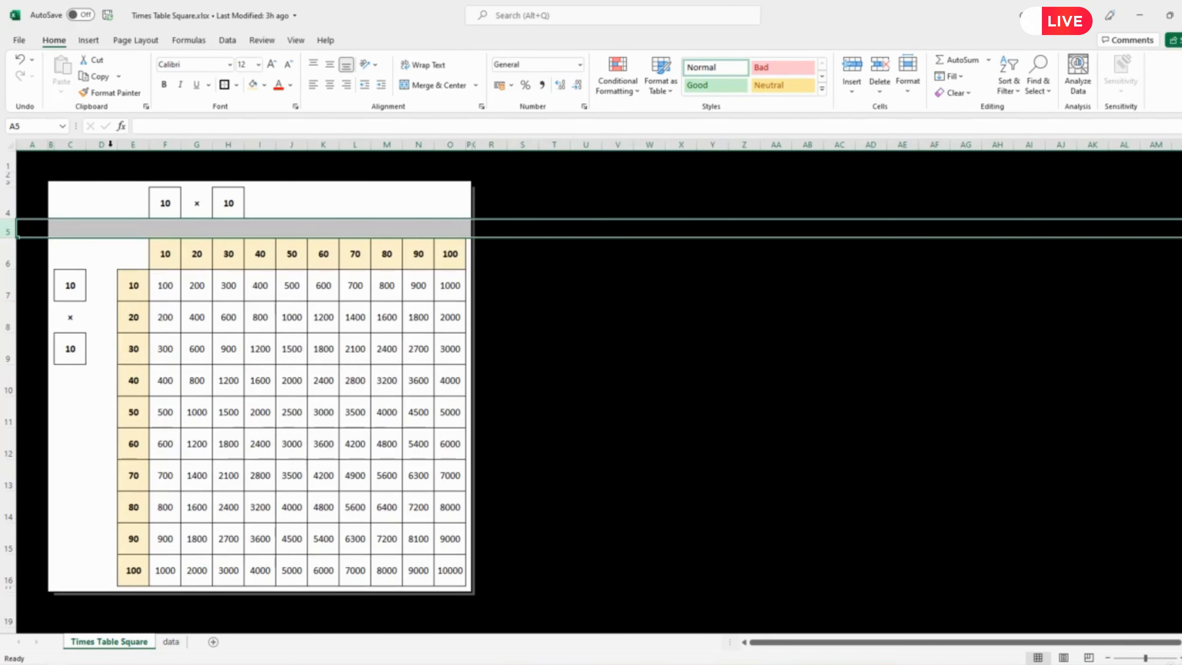
{"action": "left_click", "coordinate": [102, 144]}
{"action": "left_click_drag", "start_coordinate": [114, 145], "coordinate": [105, 145]}
{"action": "left_click", "coordinate": [563, 308]}
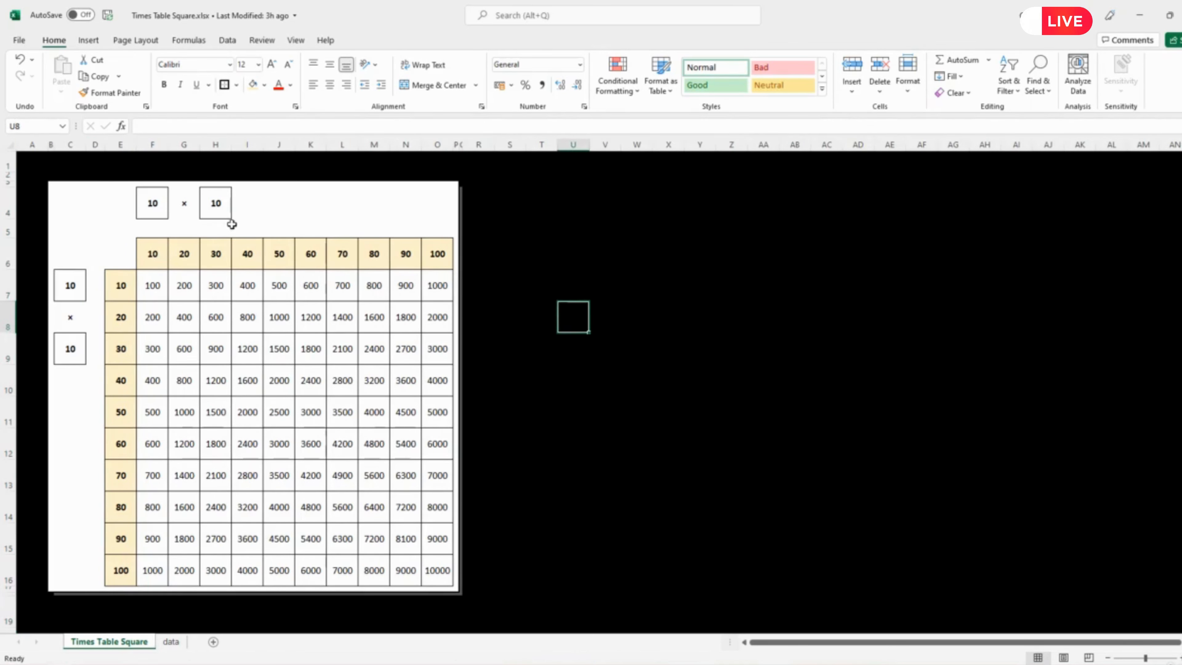
- Turn off the Locked protection setting for the starting-number input cell F4
{"action": "left_click", "coordinate": [155, 205]}
{"action": "left_click", "coordinate": [215, 205]}
{"action": "left_click", "coordinate": [157, 200]}
{"action": "right_click", "coordinate": [158, 204]}
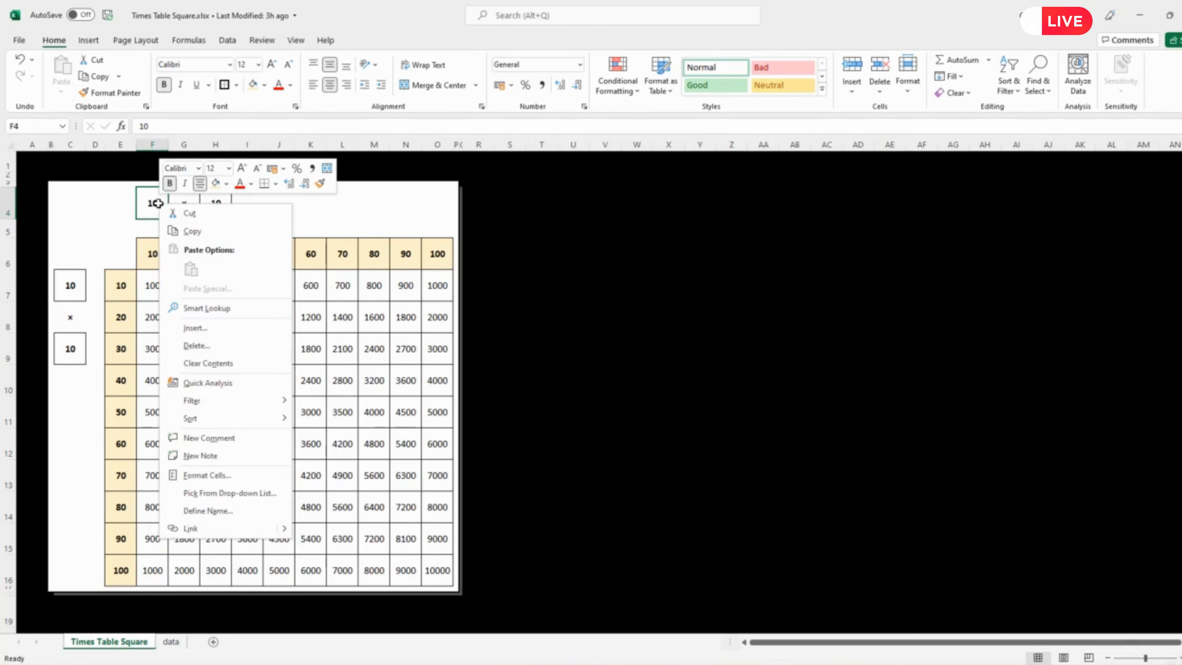
{"action": "left_click", "coordinate": [200, 476]}
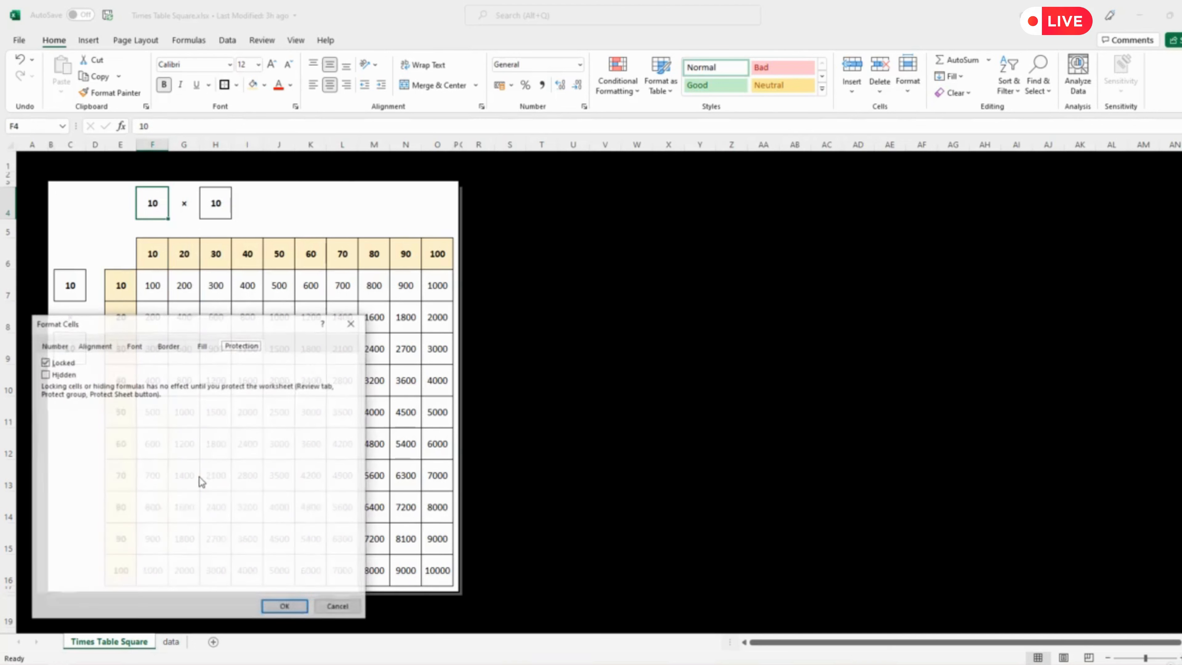
{"action": "left_click", "coordinate": [44, 362]}
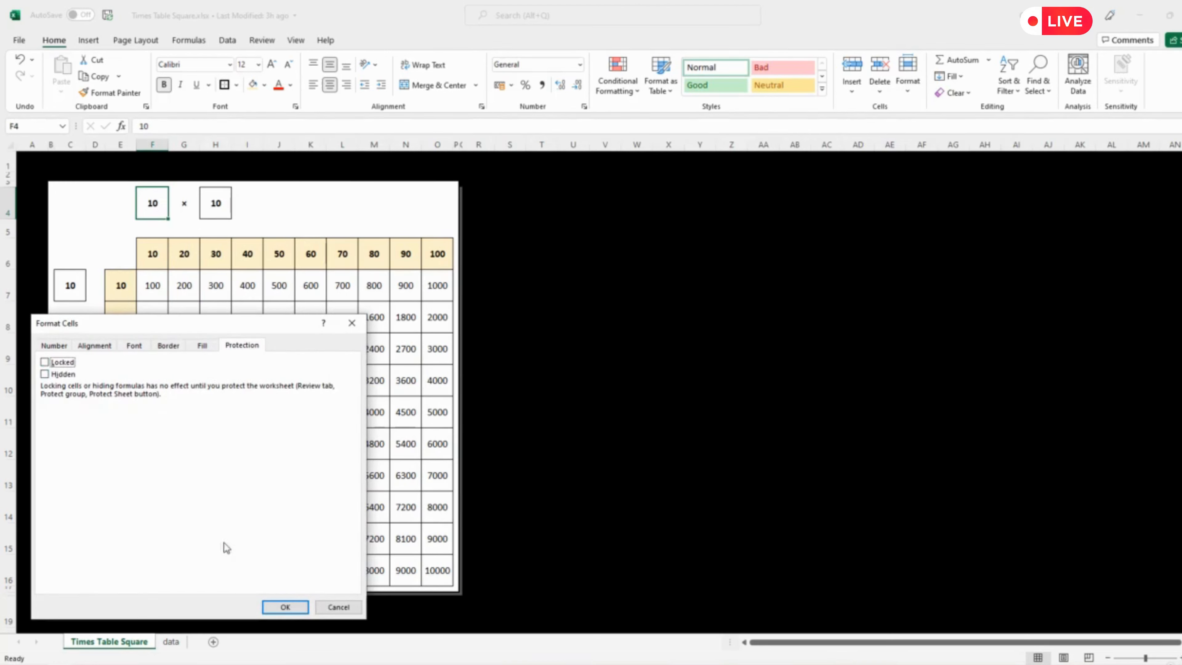
{"action": "left_click", "coordinate": [283, 606]}
- Turn off the Locked protection setting for the input cell H4
{"action": "left_click", "coordinate": [219, 203]}
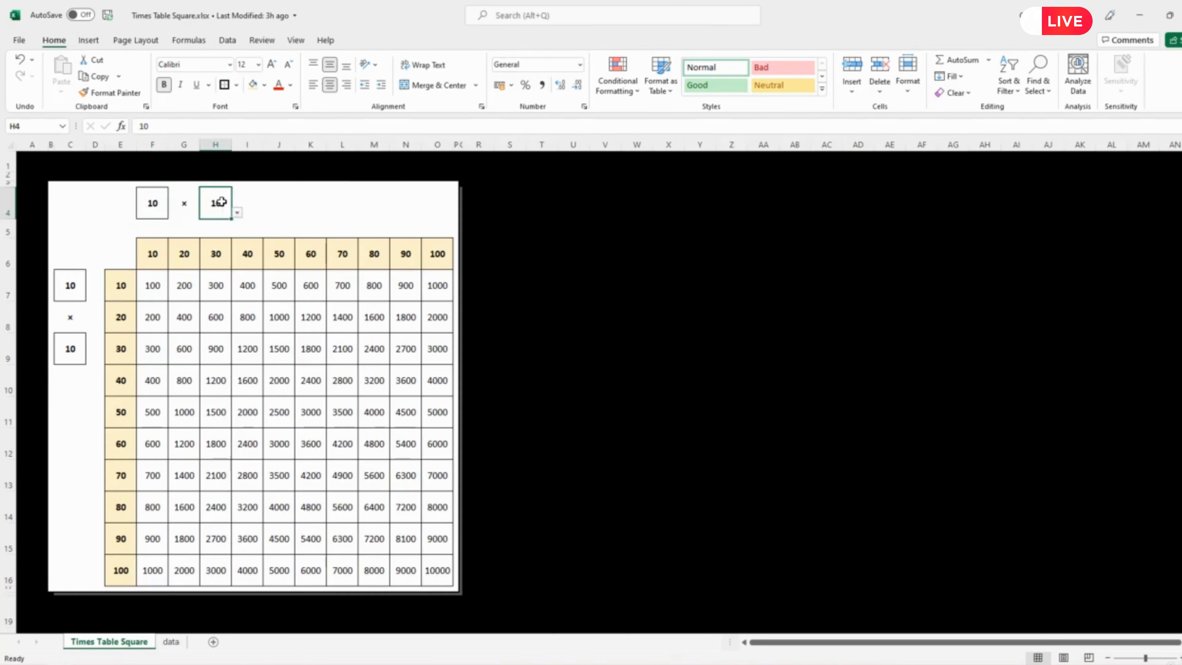
{"action": "right_click", "coordinate": [224, 201]}
{"action": "left_click", "coordinate": [269, 473]}
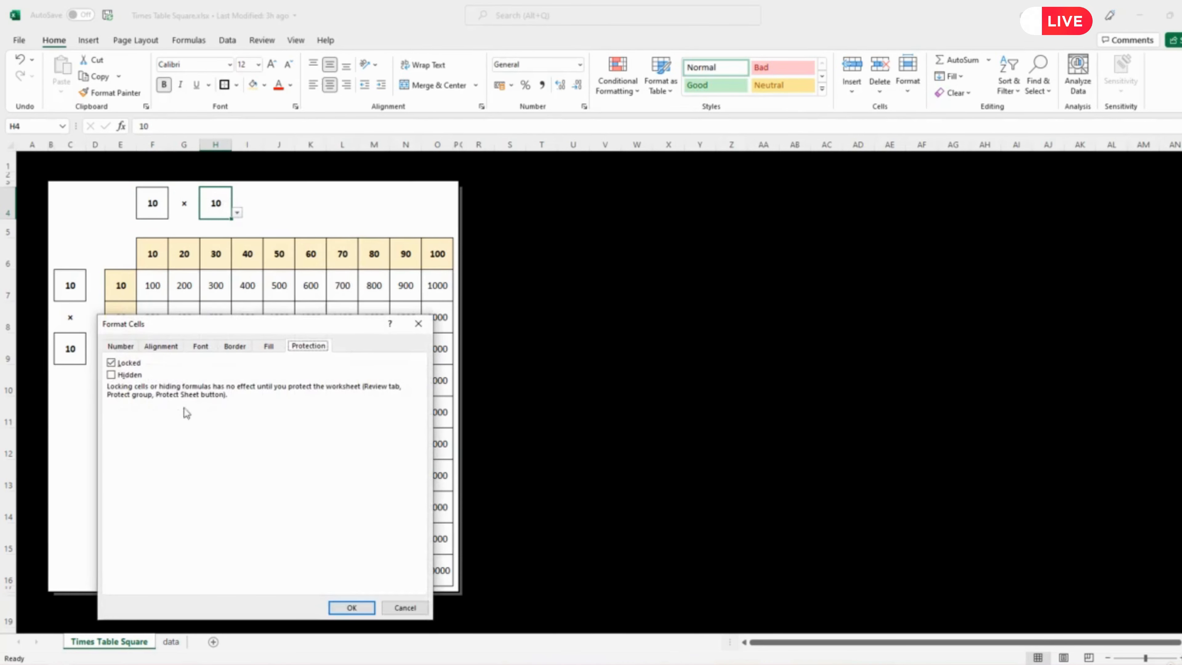
{"action": "left_click", "coordinate": [111, 363]}
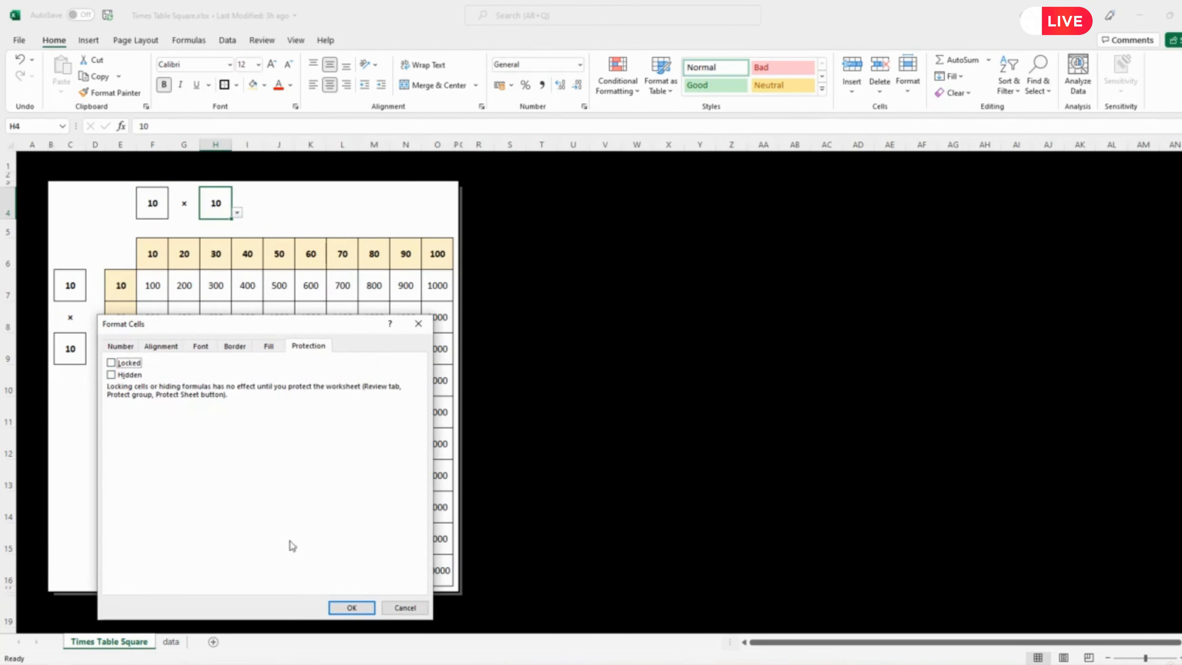
{"action": "left_click", "coordinate": [352, 607]}
- Turn off the Locked protection setting for the input cell C7
{"action": "left_click", "coordinate": [73, 291]}
{"action": "right_click", "coordinate": [74, 291]}
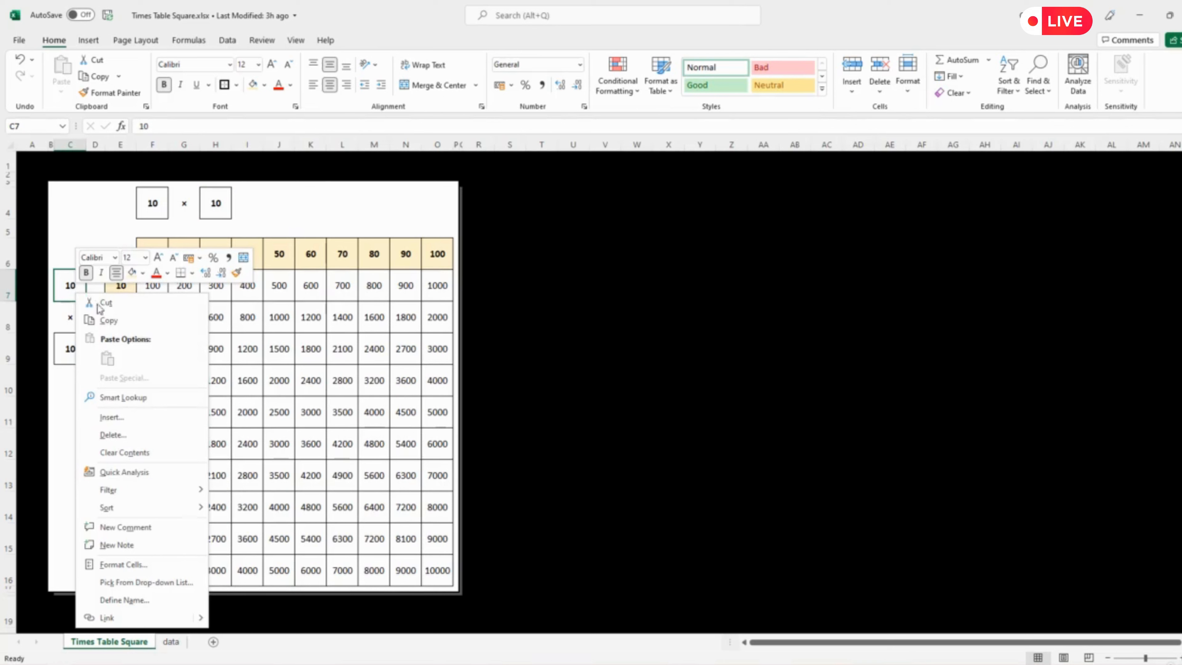
{"action": "left_click", "coordinate": [136, 572]}
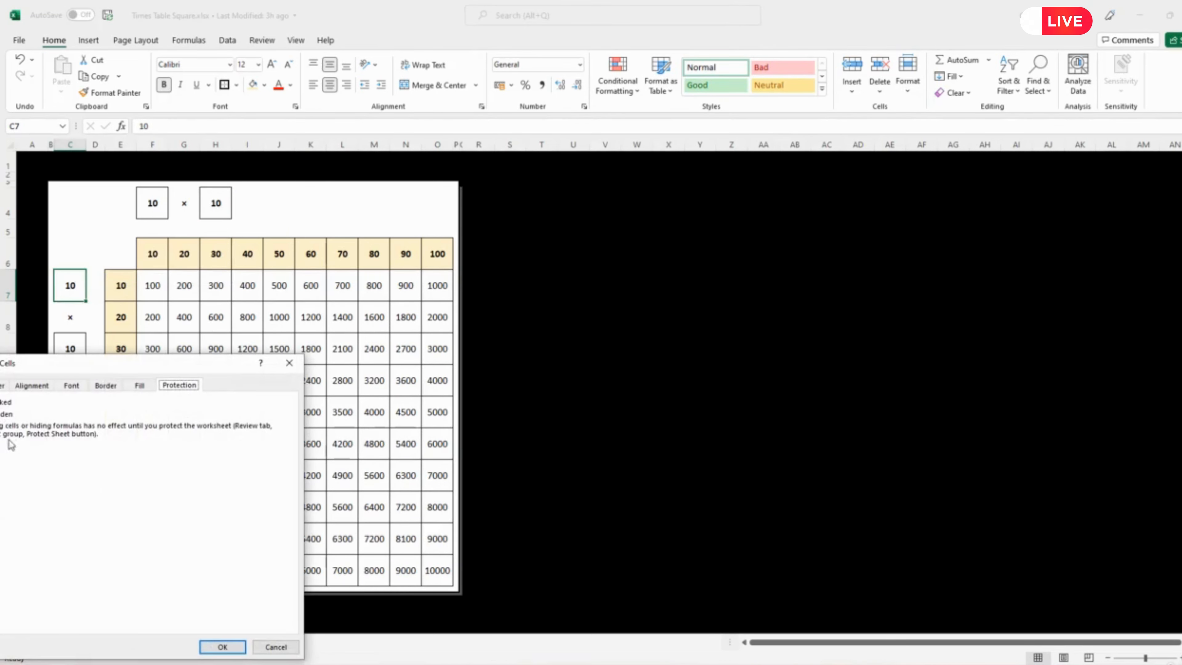
{"action": "left_click_drag", "start_coordinate": [81, 362], "coordinate": [540, 258]}
{"action": "left_click", "coordinate": [439, 294]}
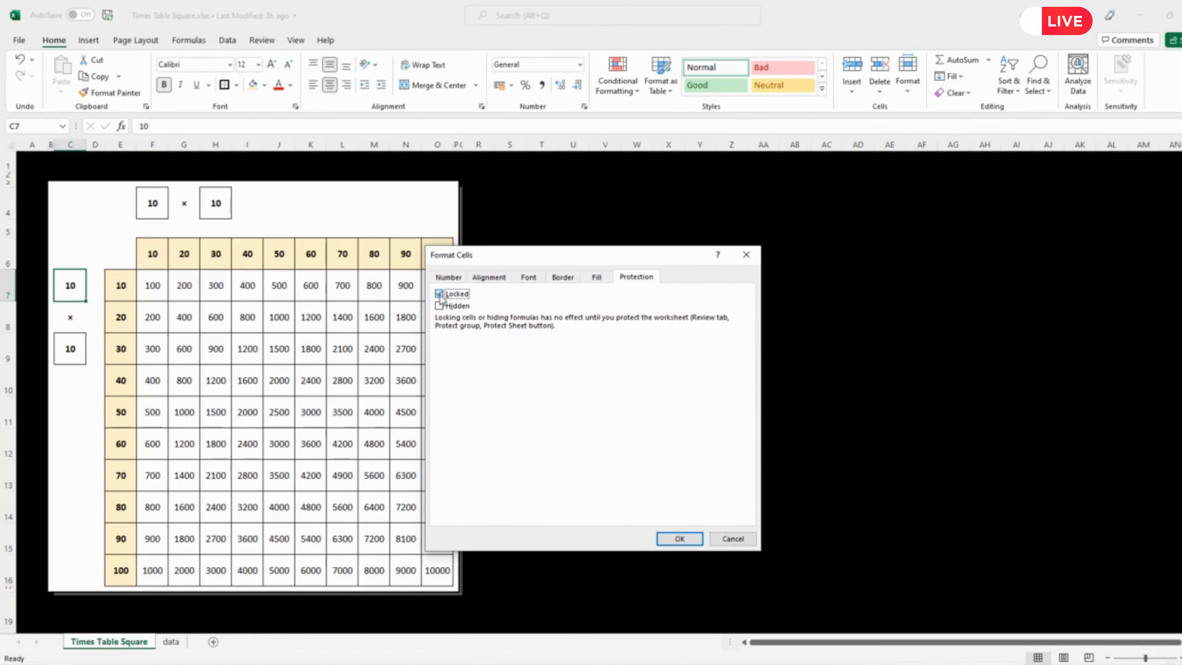
{"action": "left_click", "coordinate": [679, 539]}
- Turn off the Locked protection setting for the input cell C9
{"action": "left_click", "coordinate": [70, 350]}
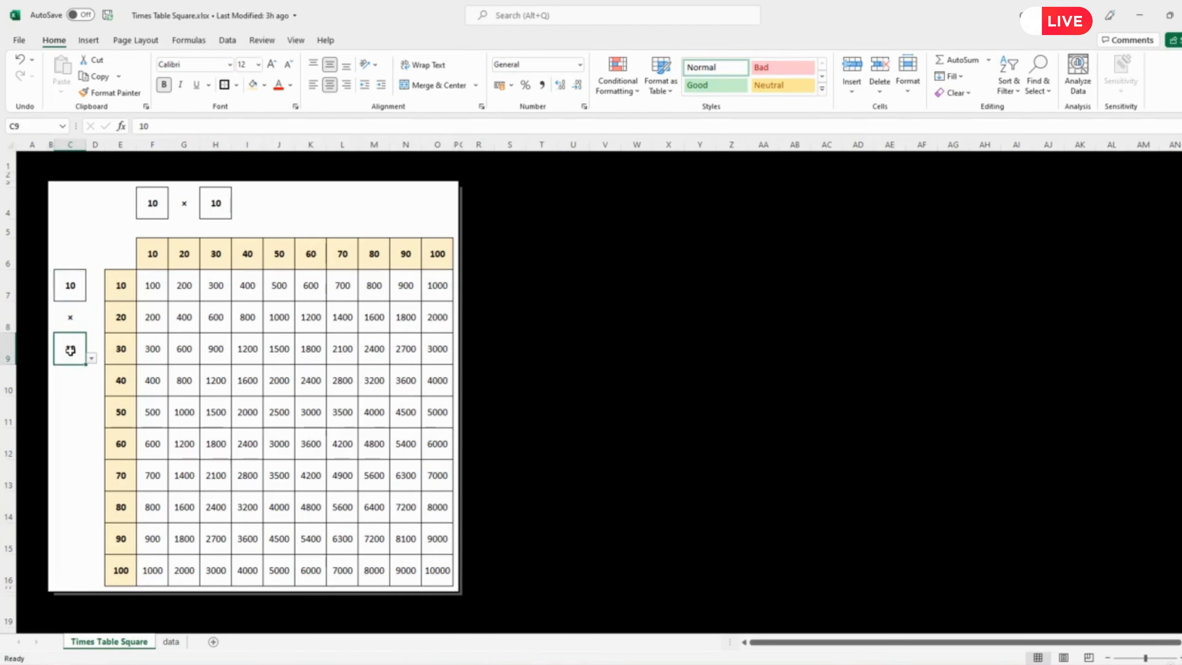
{"action": "right_click", "coordinate": [70, 350]}
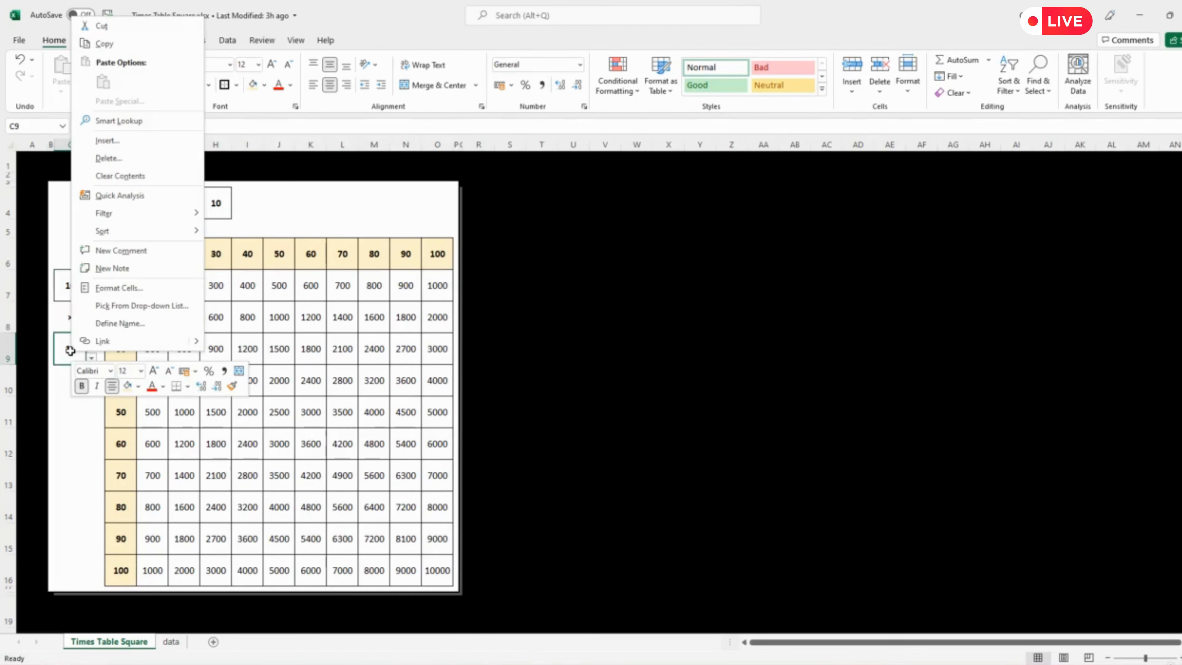
{"action": "left_click", "coordinate": [121, 285]}
{"action": "left_click_drag", "start_coordinate": [87, 133], "coordinate": [566, 254]}
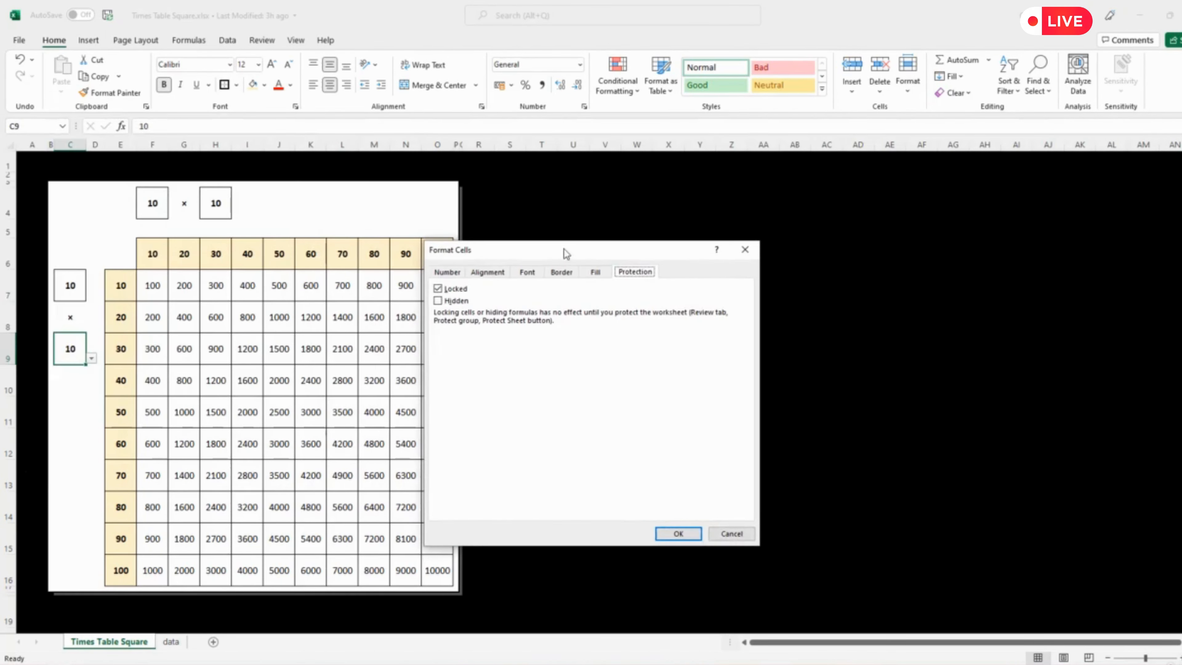
{"action": "left_click", "coordinate": [442, 289]}
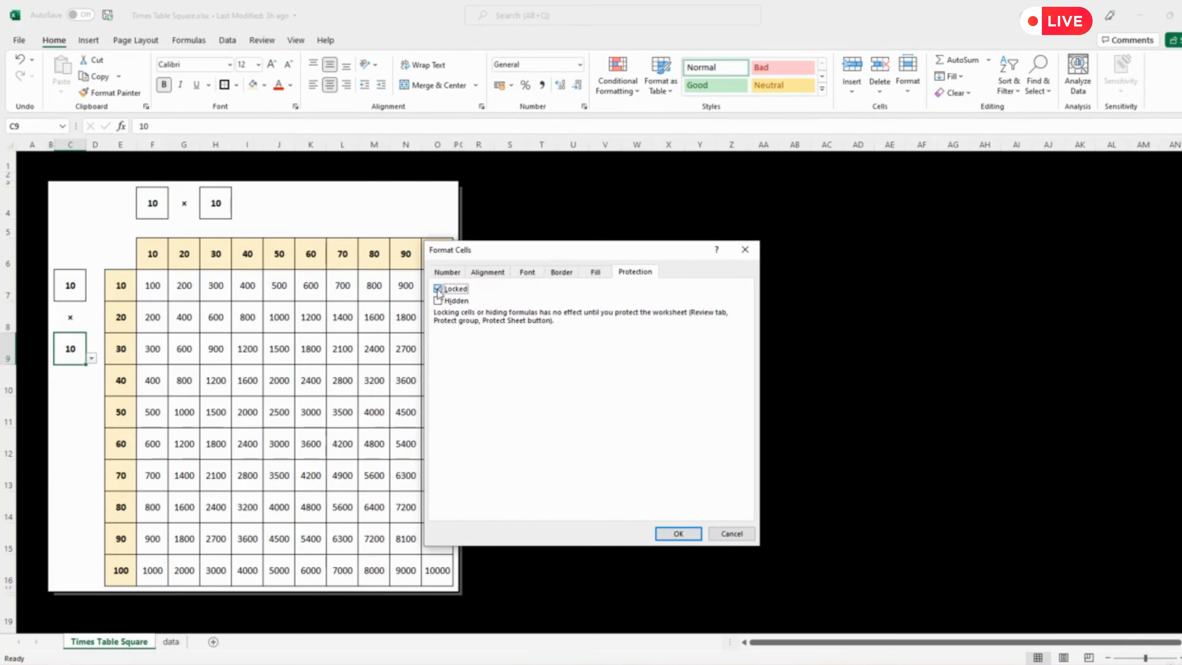
{"action": "left_click", "coordinate": [678, 534]}
{"action": "left_click", "coordinate": [658, 413]}
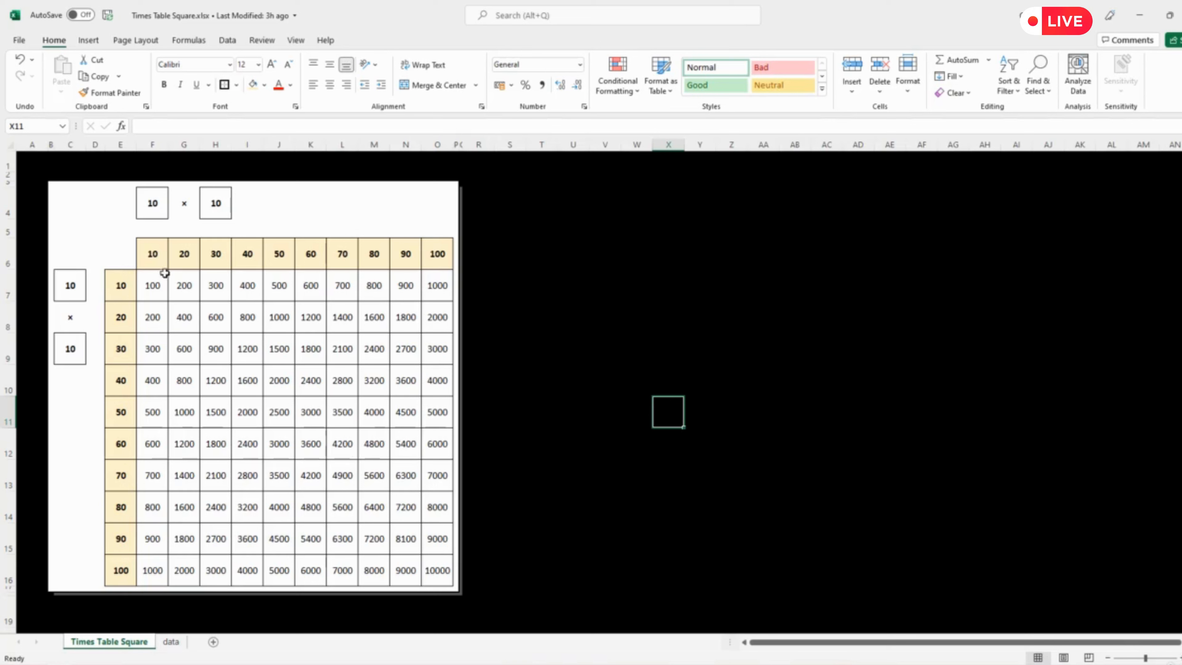
- Fill the whole card area B3:P17 with light gold
{"action": "left_click_drag", "start_coordinate": [55, 186], "coordinate": [454, 584]}
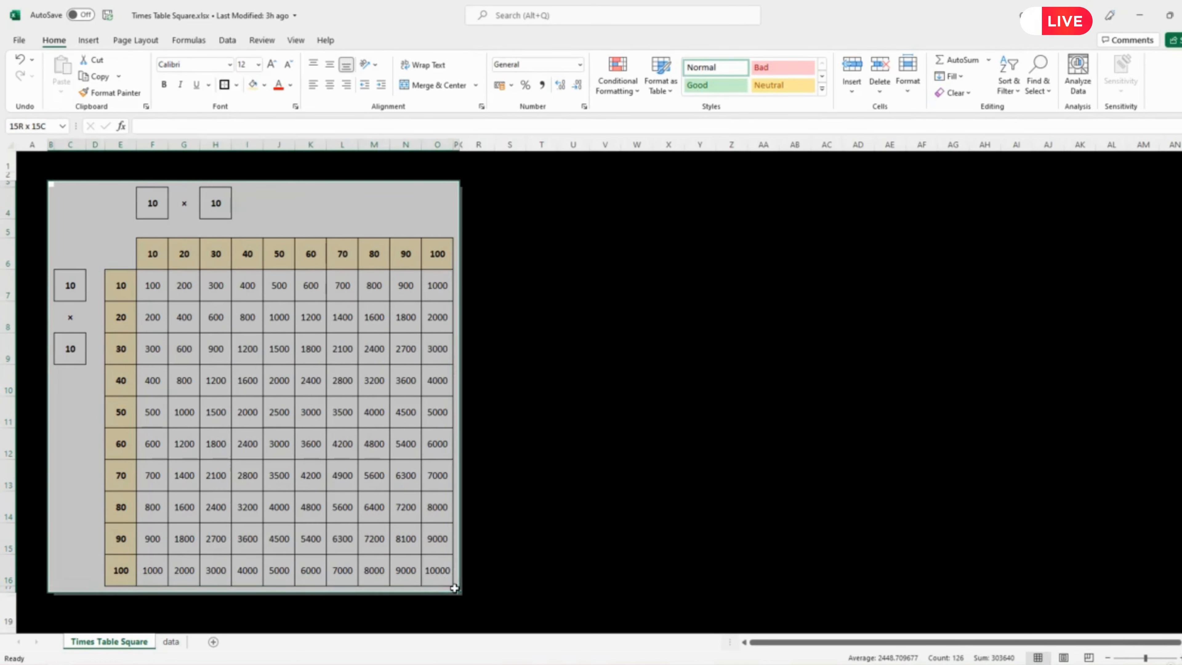
{"action": "left_click", "coordinate": [264, 84]}
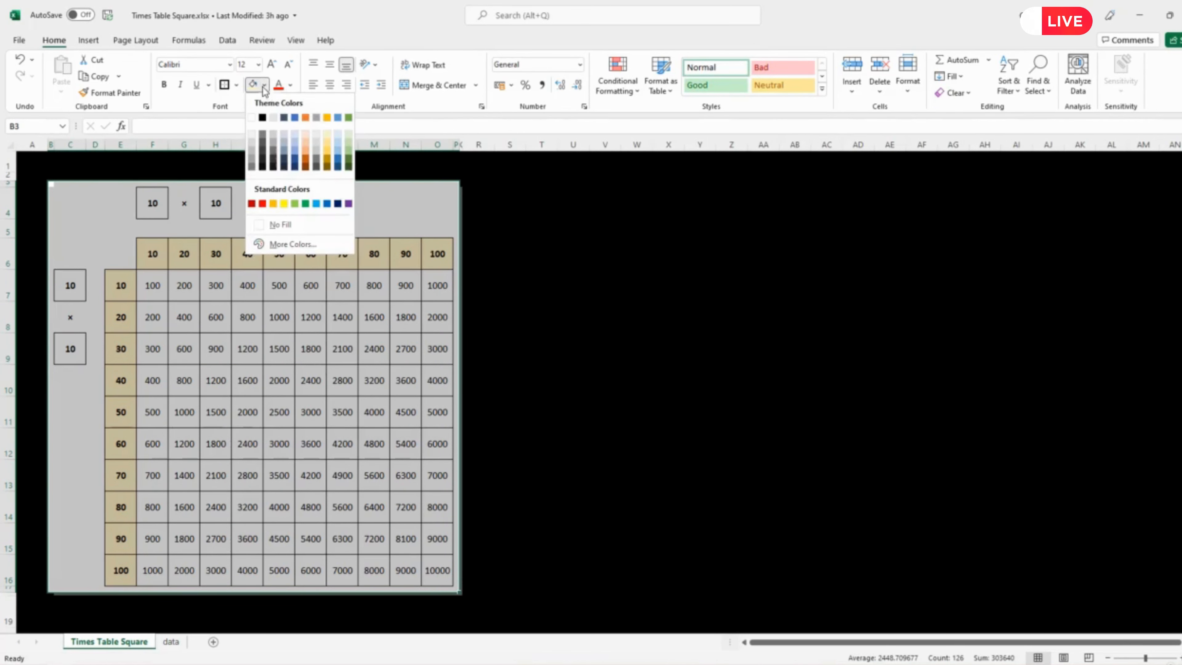
{"action": "left_click", "coordinate": [329, 135]}
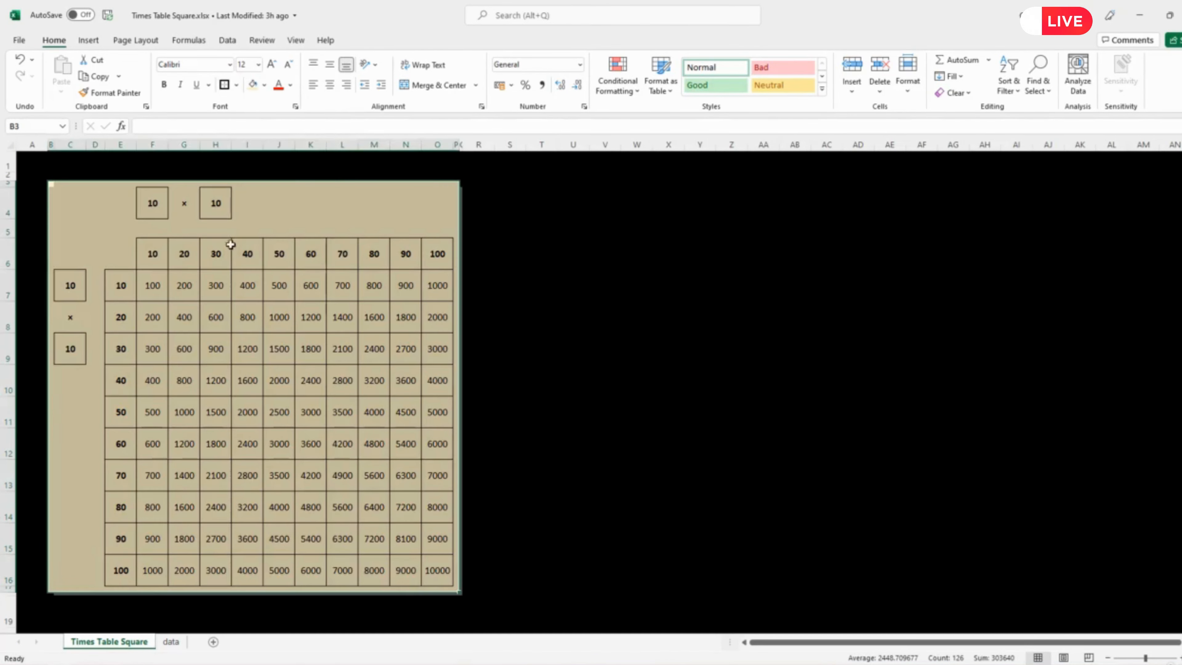
- Fill the table's header row F6:O6 with dark green and its header column E7:E16 with dark blue
{"action": "left_click_drag", "start_coordinate": [151, 263], "coordinate": [440, 257]}
{"action": "left_click", "coordinate": [264, 86]}
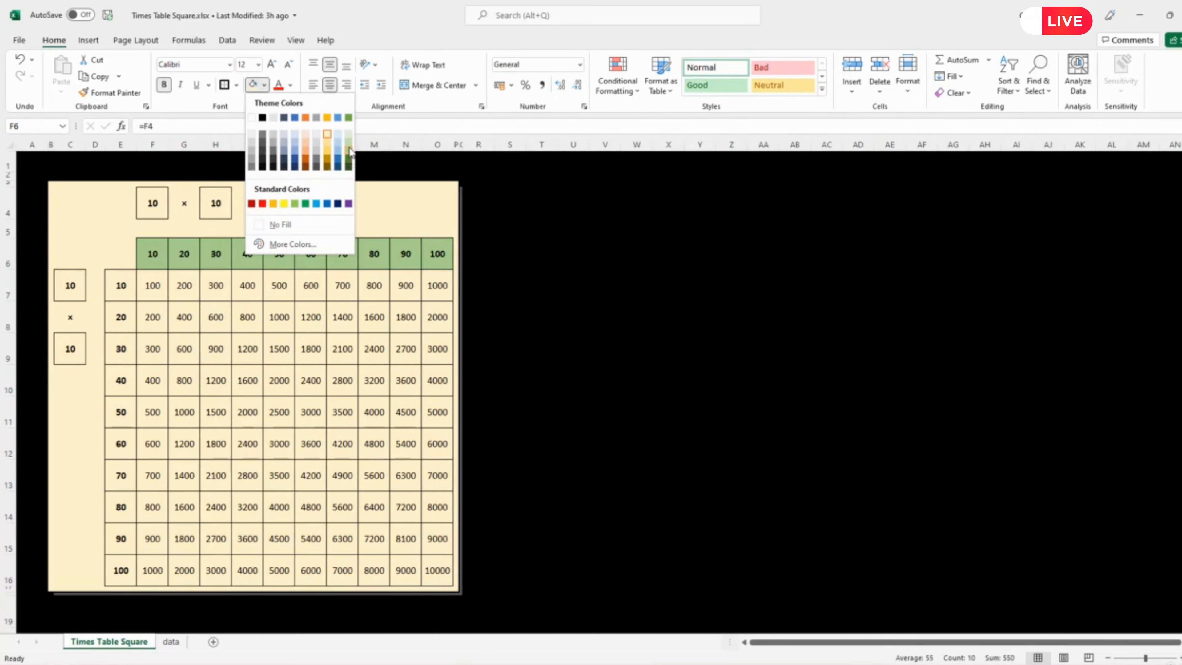
{"action": "left_click", "coordinate": [349, 163]}
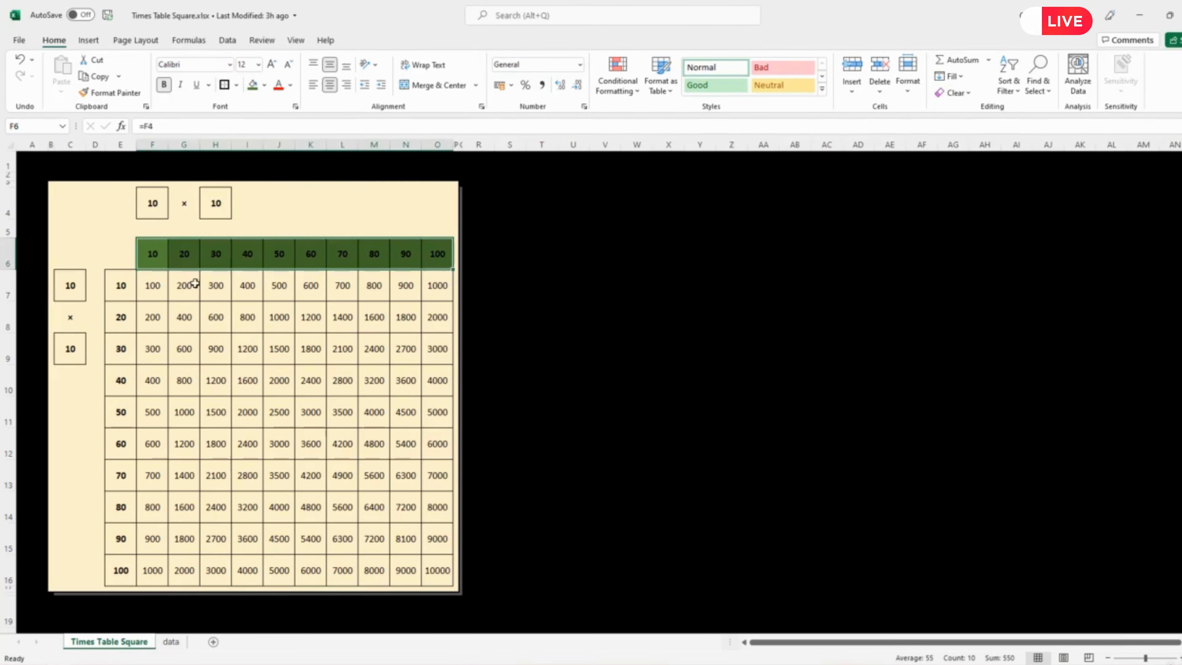
{"action": "left_click_drag", "start_coordinate": [119, 285], "coordinate": [121, 570]}
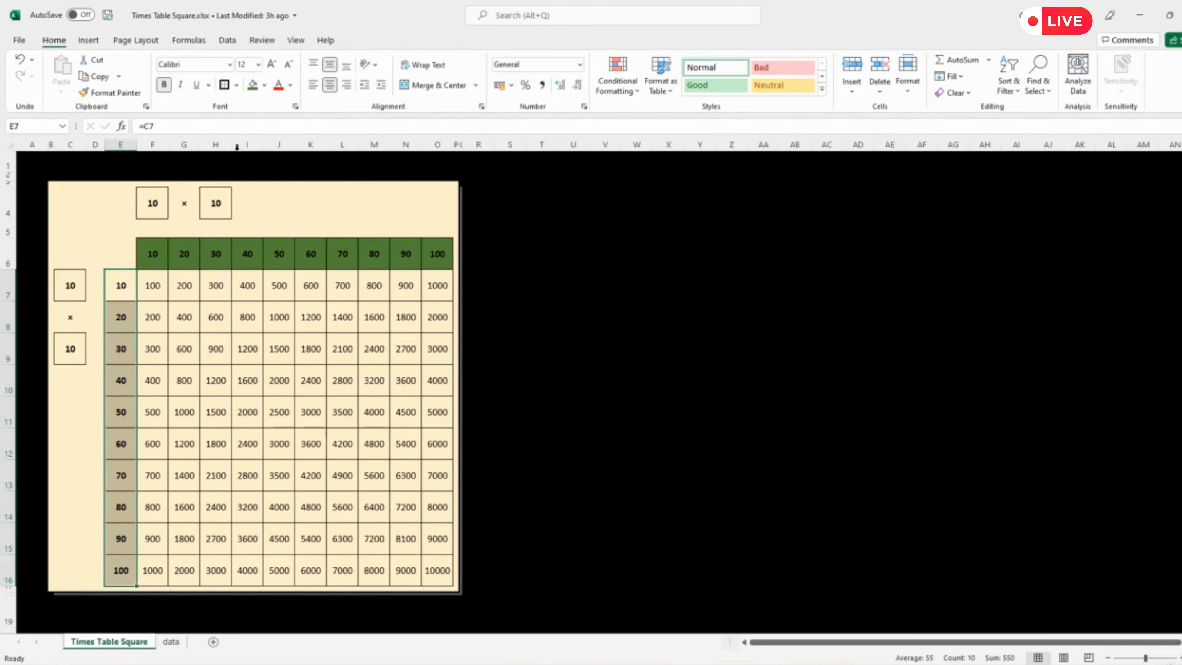
{"action": "left_click", "coordinate": [265, 86]}
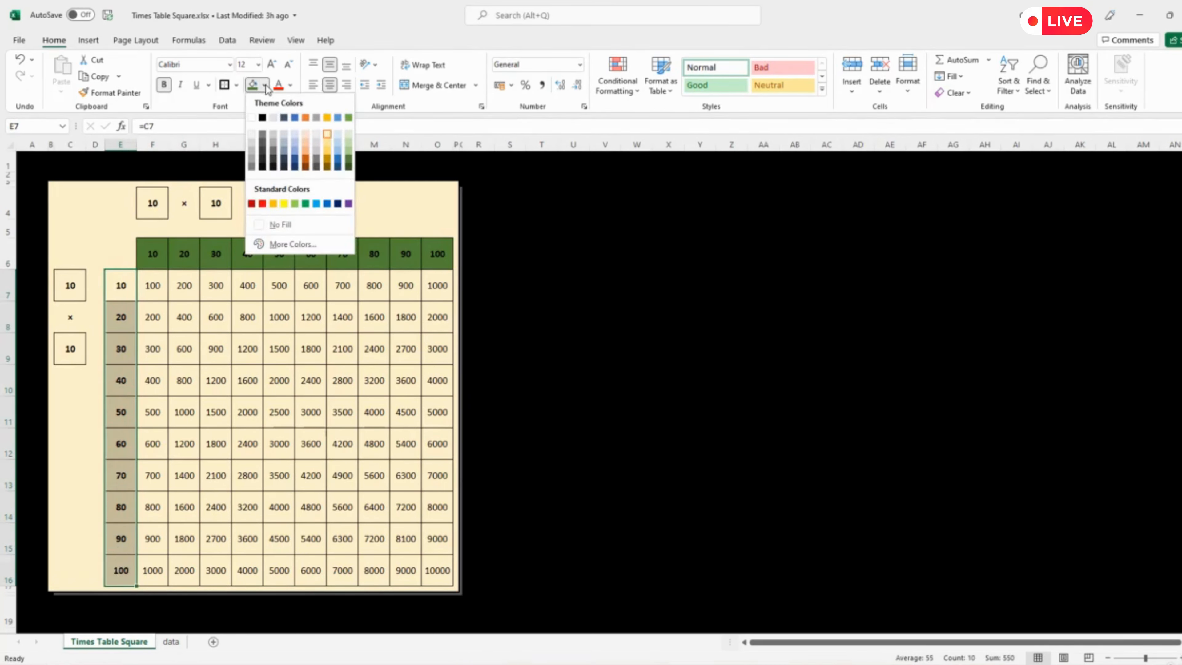
{"action": "left_click", "coordinate": [342, 162]}
- Fill the four input cells F4, H4, C7 and C9 with white
{"action": "left_click", "coordinate": [152, 203]}
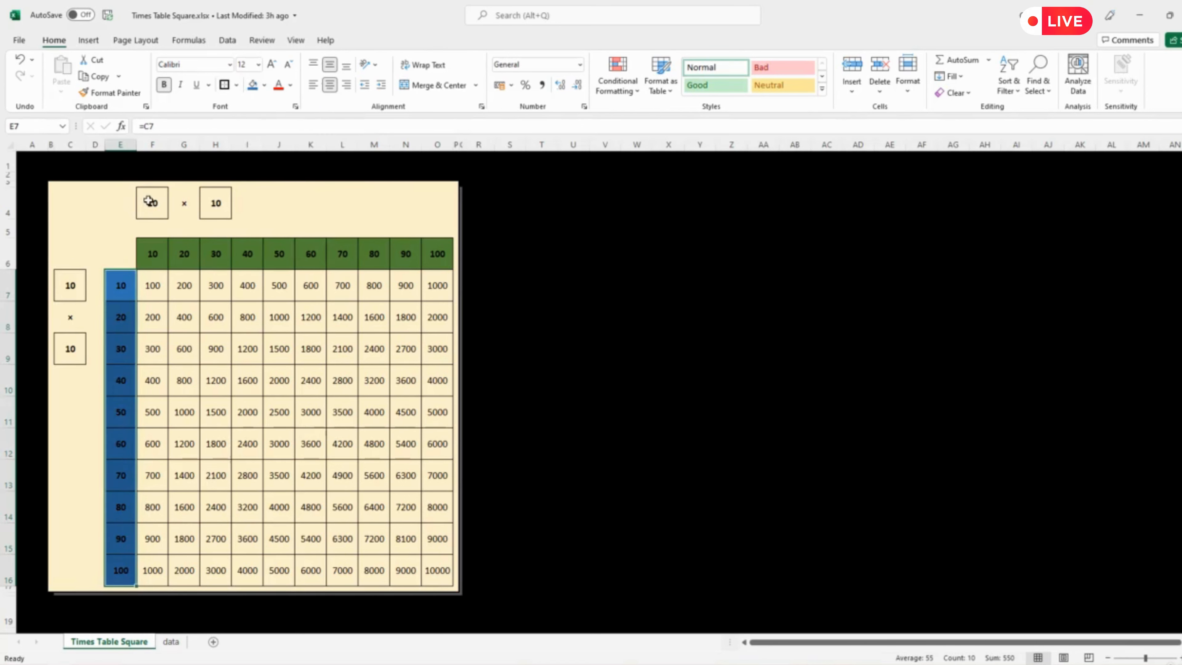
{"action": "left_click", "coordinate": [265, 86]}
{"action": "left_click", "coordinate": [251, 116]}
{"action": "left_click", "coordinate": [213, 205]}
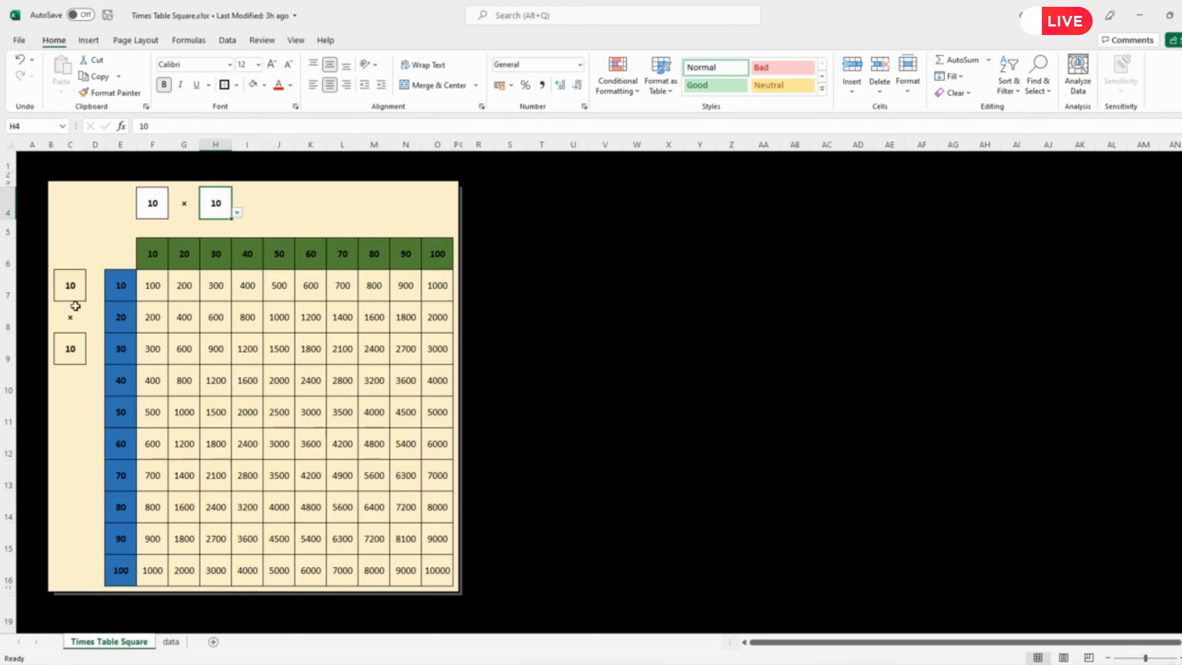
{"action": "left_click", "coordinate": [69, 286]}
{"action": "left_click", "coordinate": [252, 84]}
{"action": "left_click", "coordinate": [68, 350]}
{"action": "left_click", "coordinate": [253, 84]}
{"action": "left_click", "coordinate": [567, 337]}
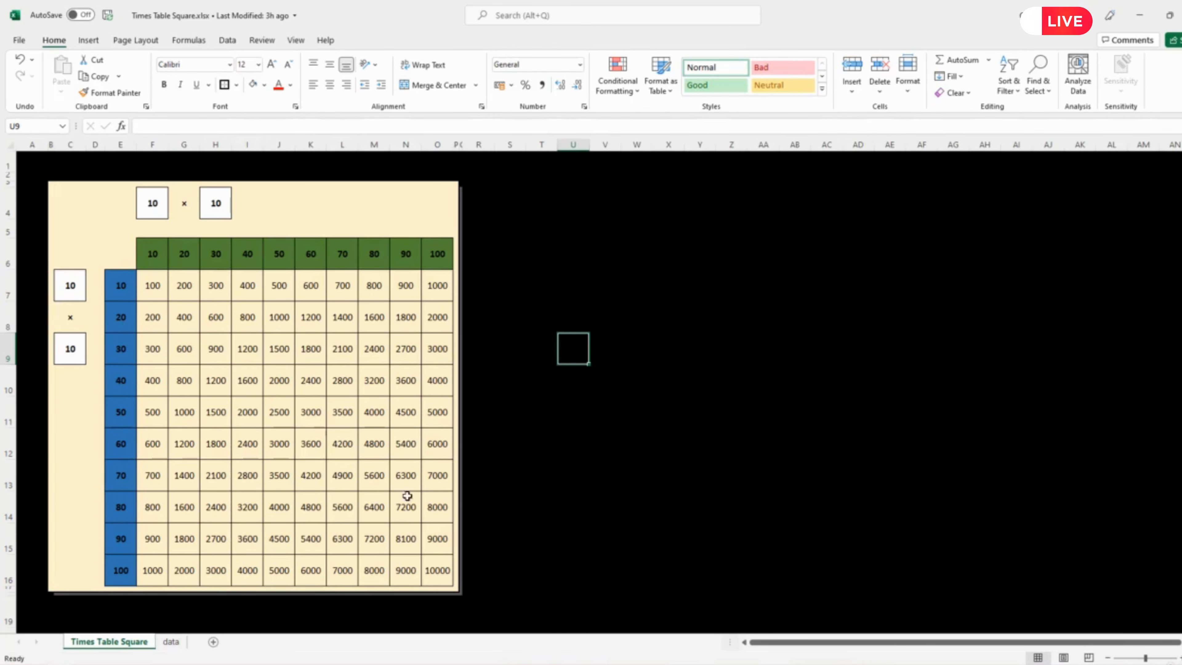
- Hide the data worksheet
{"action": "left_click", "coordinate": [171, 642]}
{"action": "right_click", "coordinate": [172, 645]}
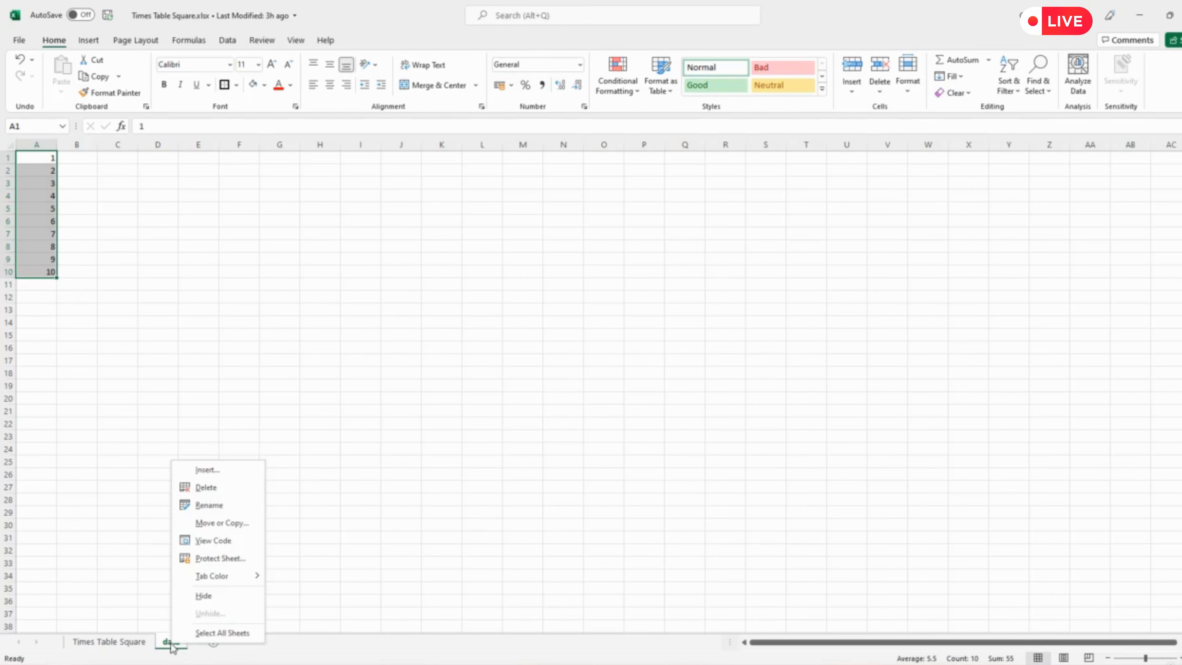
{"action": "left_click", "coordinate": [199, 601]}
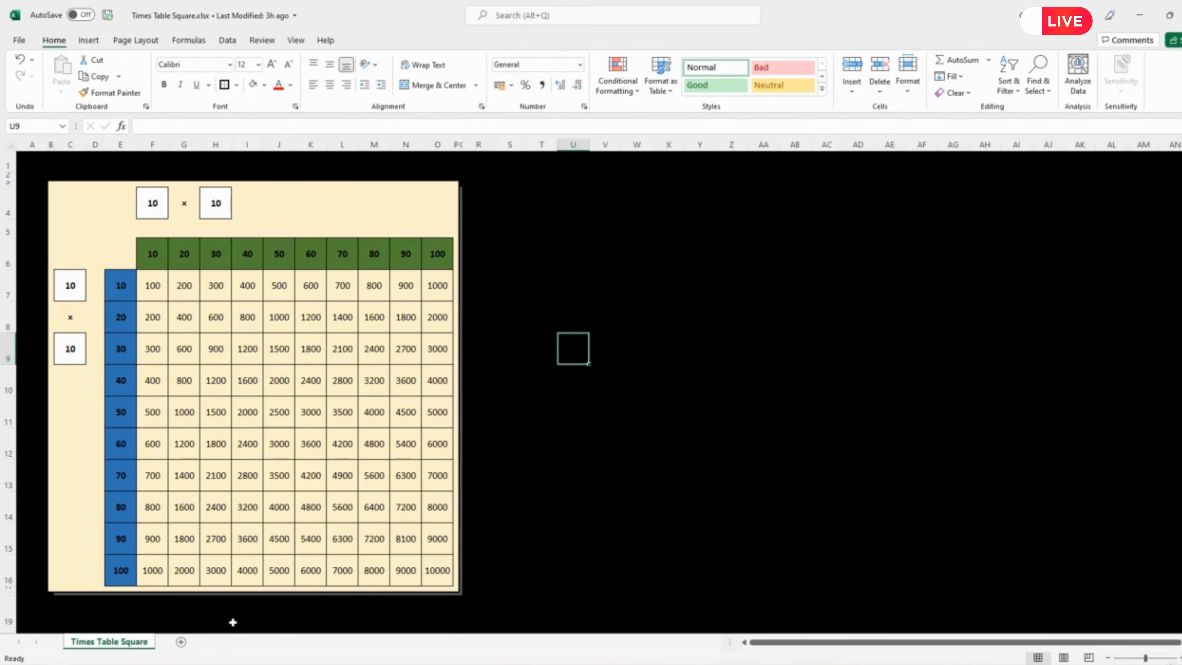
- Check which hidden sheets can be restored, without unhiding any
{"action": "right_click", "coordinate": [130, 650]}
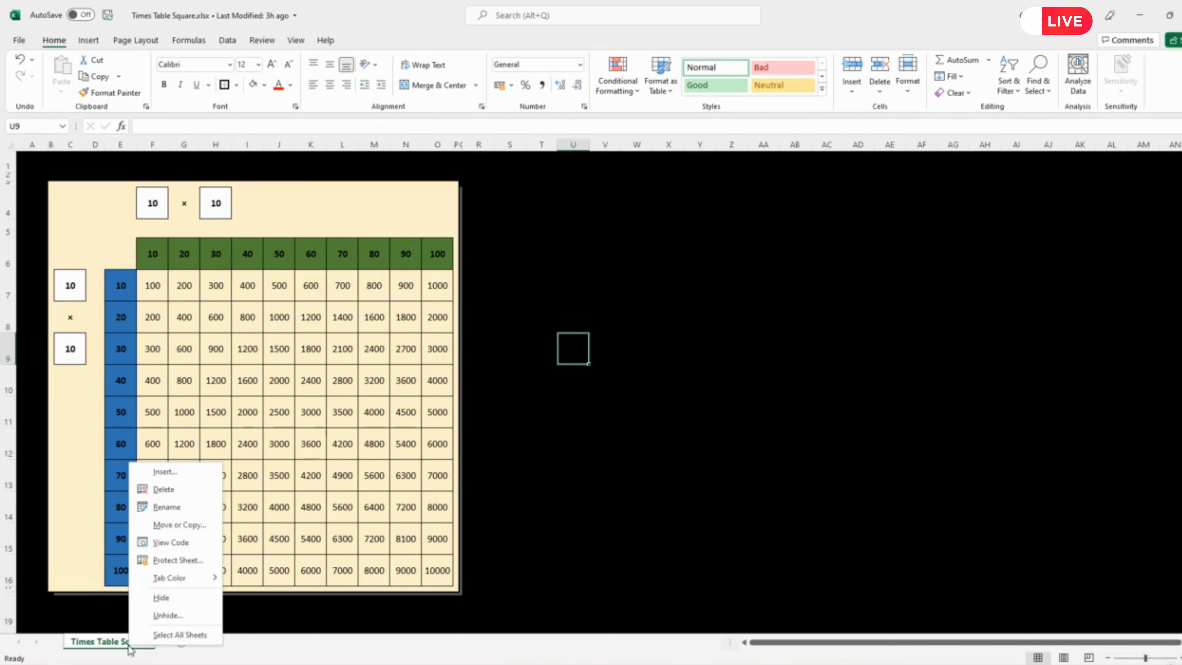
{"action": "left_click", "coordinate": [169, 620]}
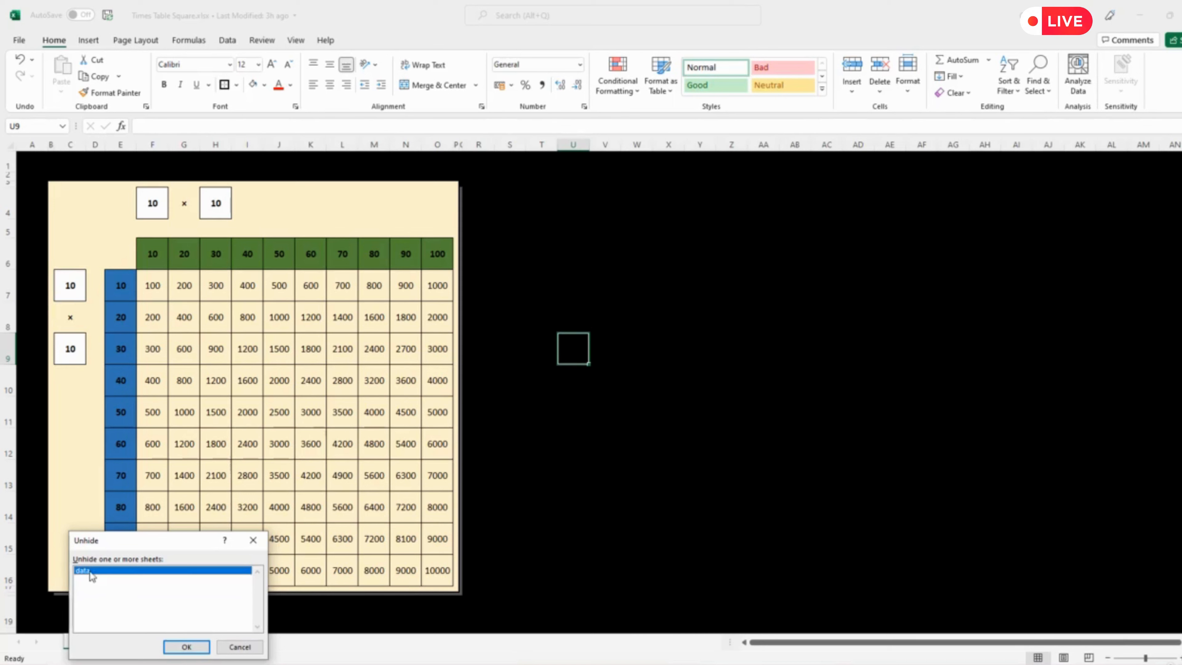
{"action": "left_click", "coordinate": [240, 646]}
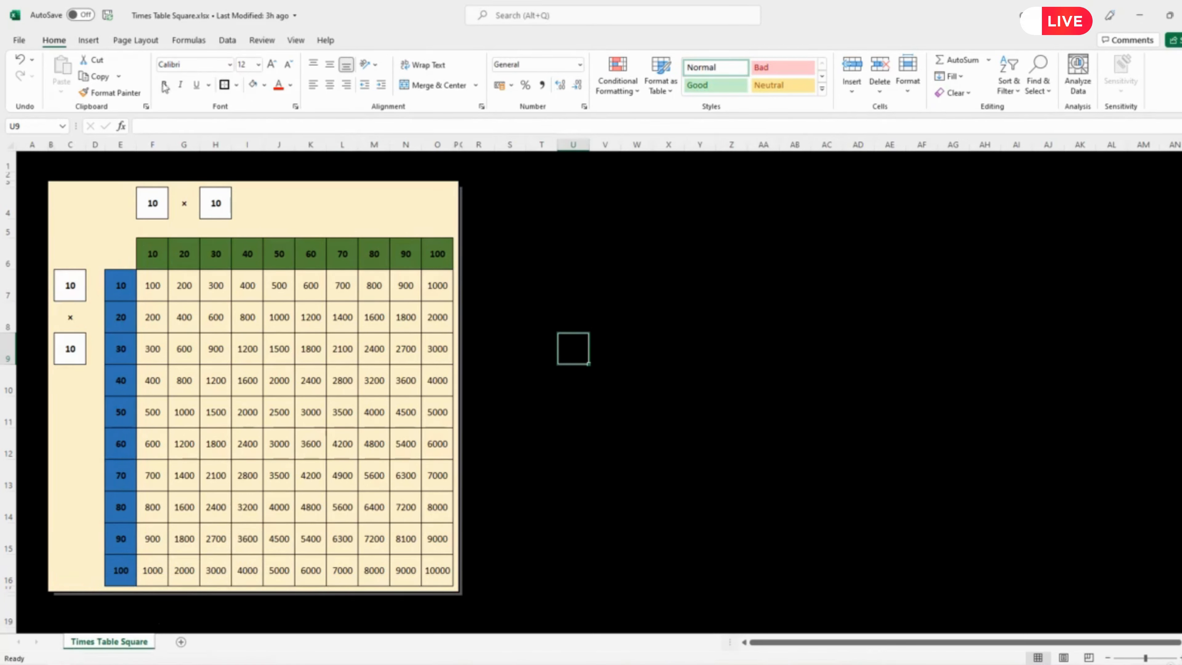
{"action": "left_click", "coordinate": [262, 42]}
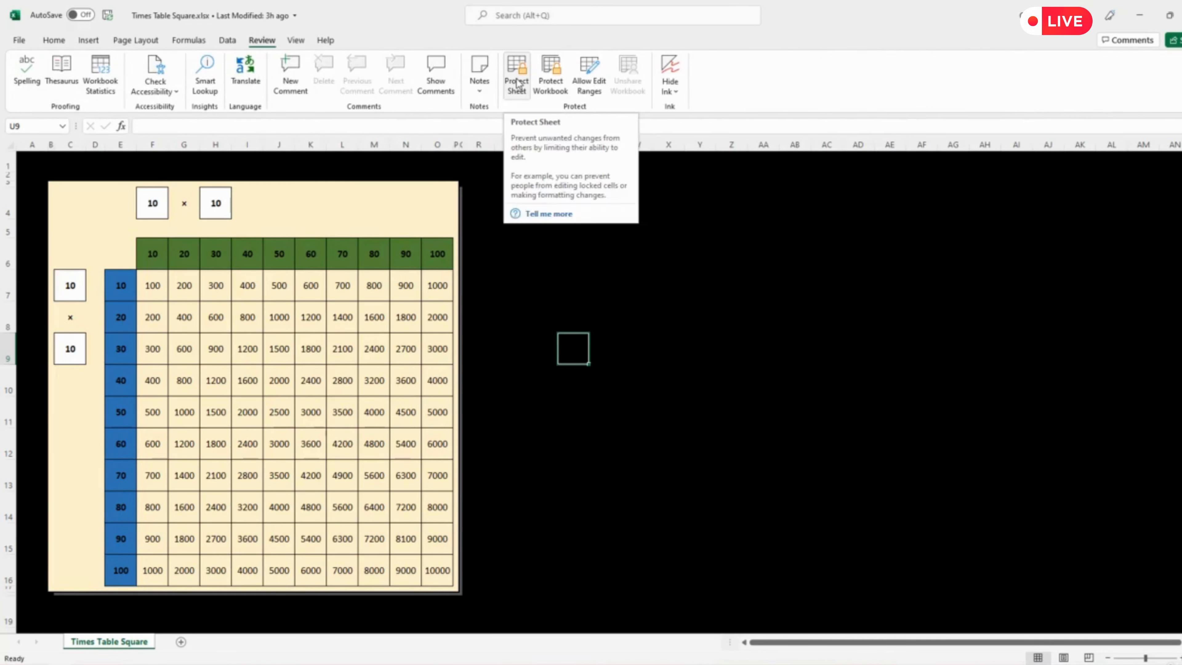
{"action": "left_click", "coordinate": [535, 407]}
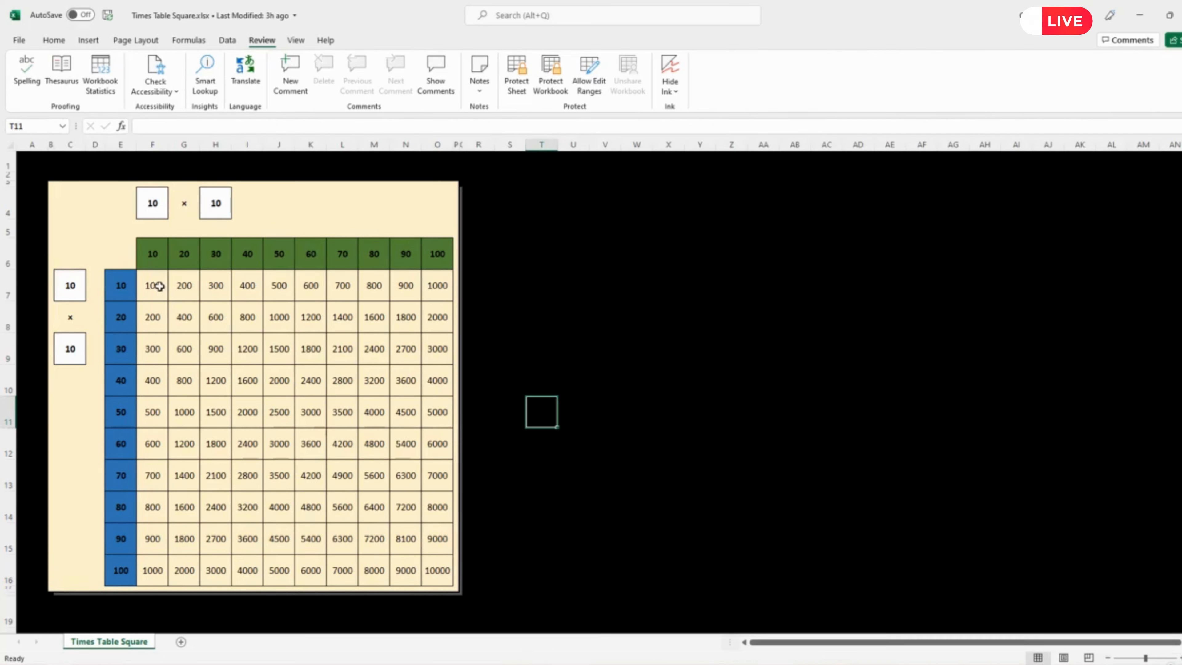
- Create a formula-based conditional formatting rule for the product cells F7:O16 using =mod(f7, 2)=0
{"action": "left_click_drag", "start_coordinate": [156, 283], "coordinate": [438, 568]}
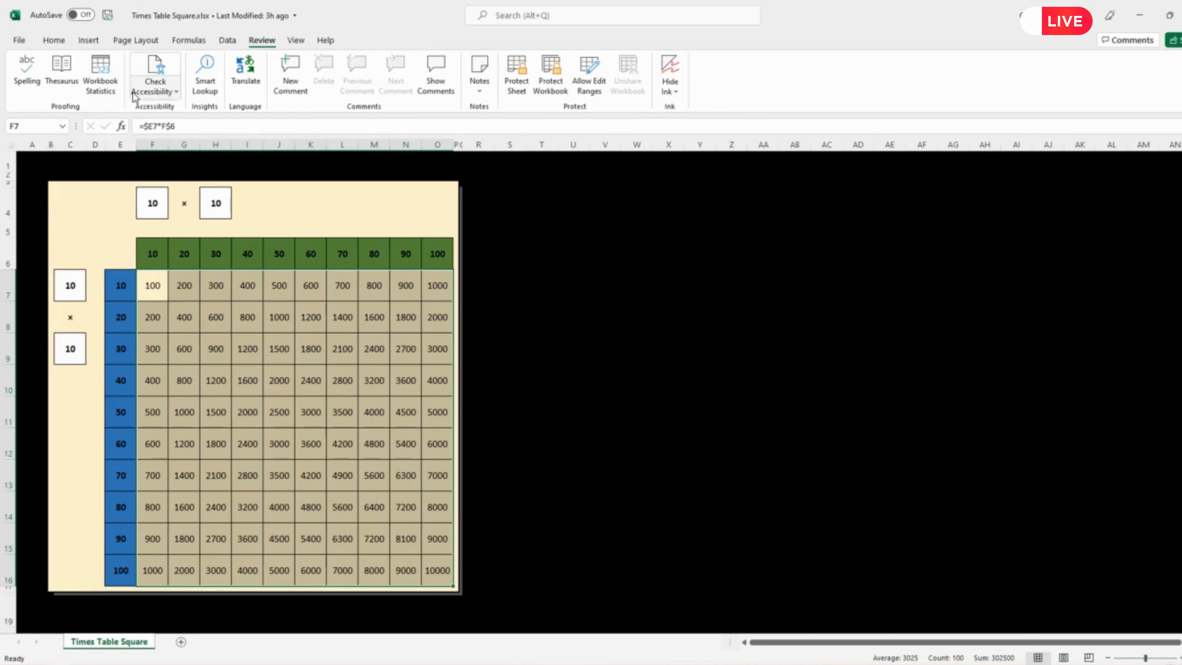
{"action": "left_click", "coordinate": [54, 40]}
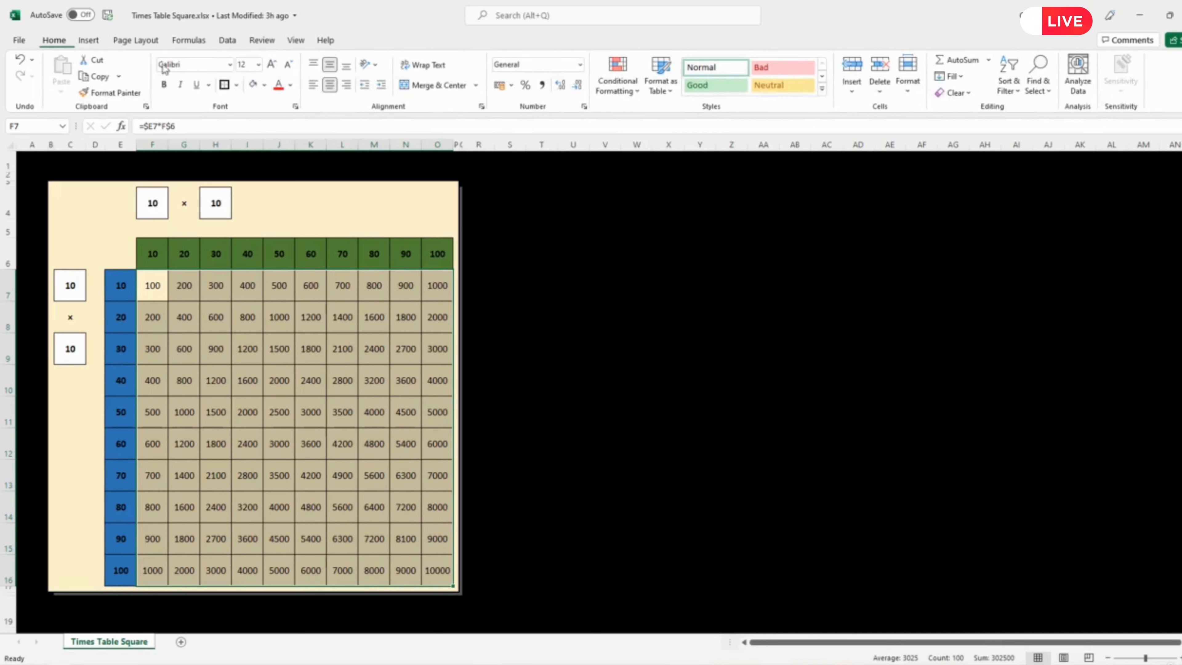
{"action": "left_click", "coordinate": [616, 76]}
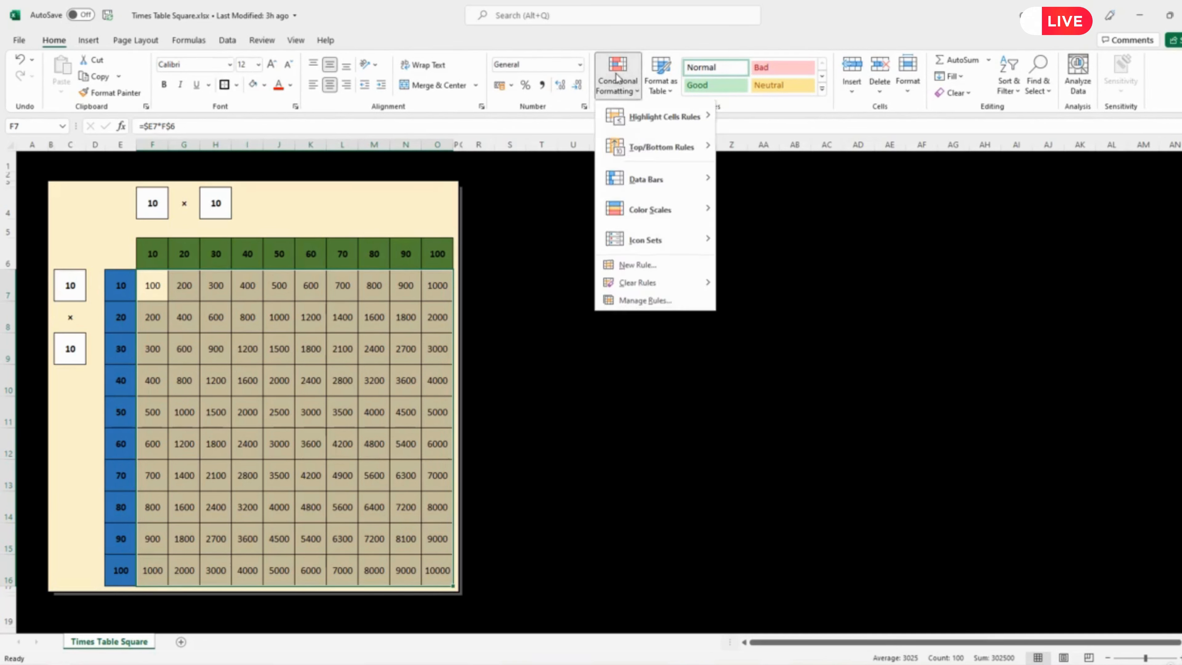
{"action": "left_click", "coordinate": [643, 303]}
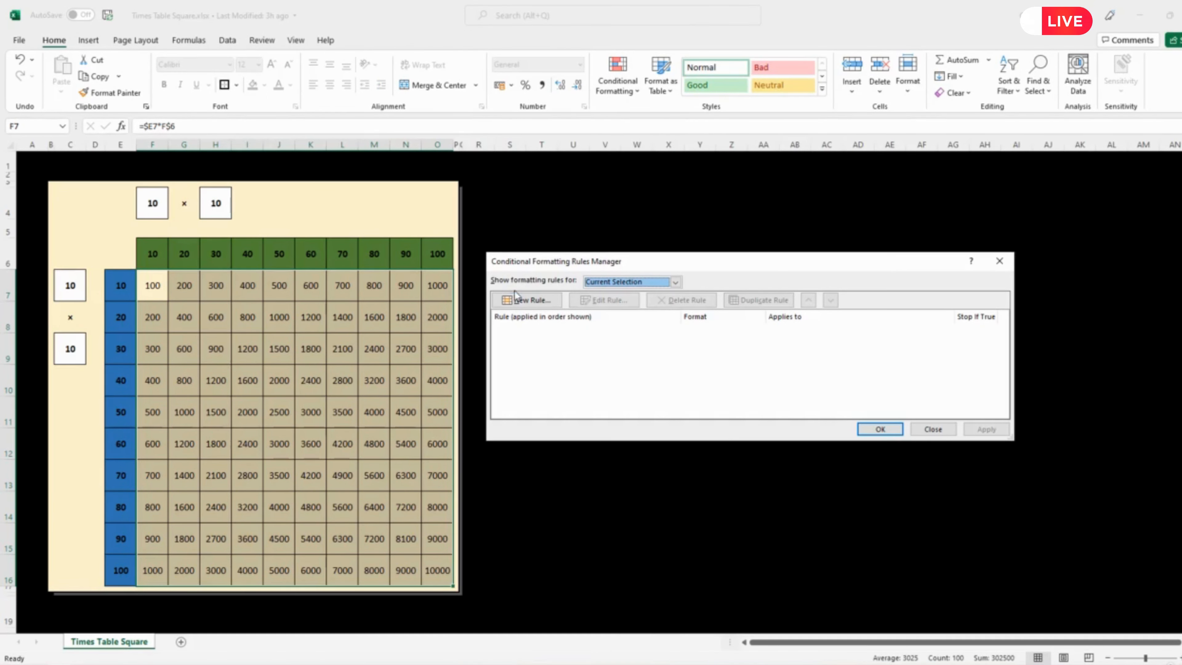
{"action": "left_click", "coordinate": [517, 300]}
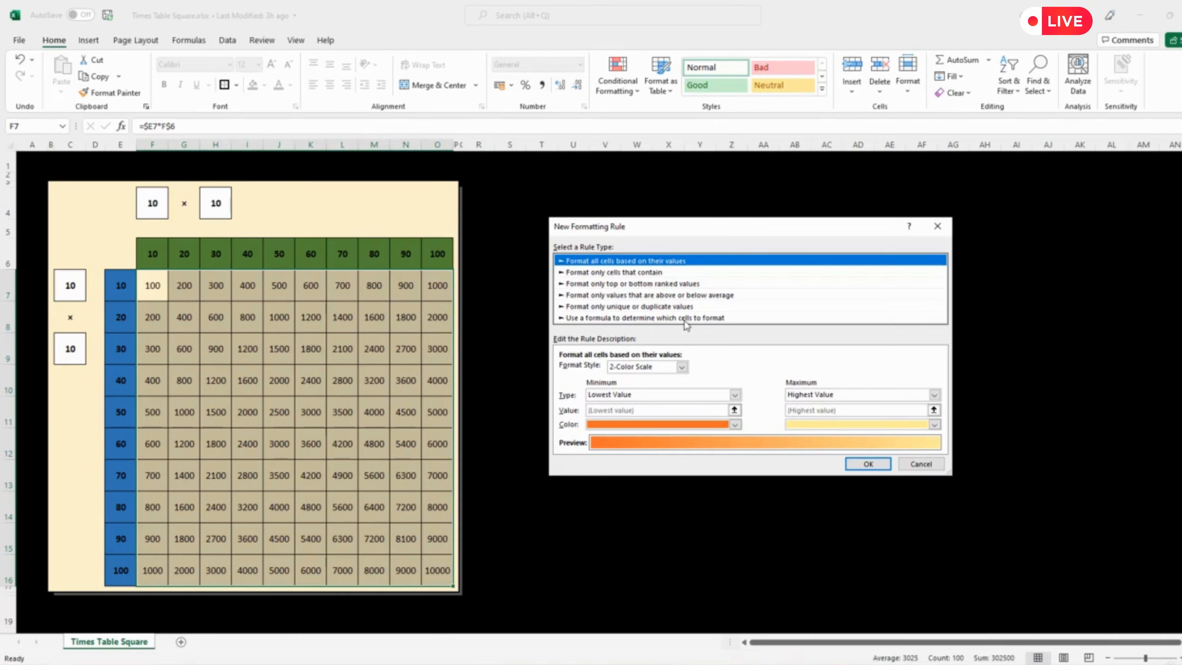
{"action": "left_click", "coordinate": [701, 318]}
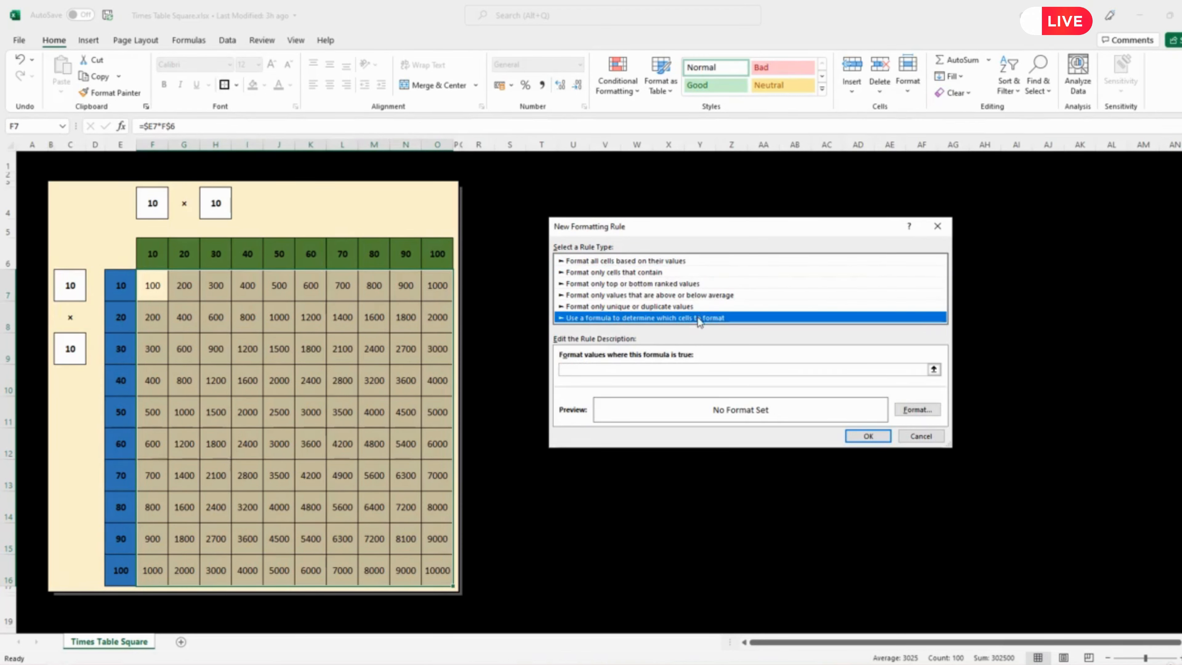
{"action": "left_click", "coordinate": [686, 370]}
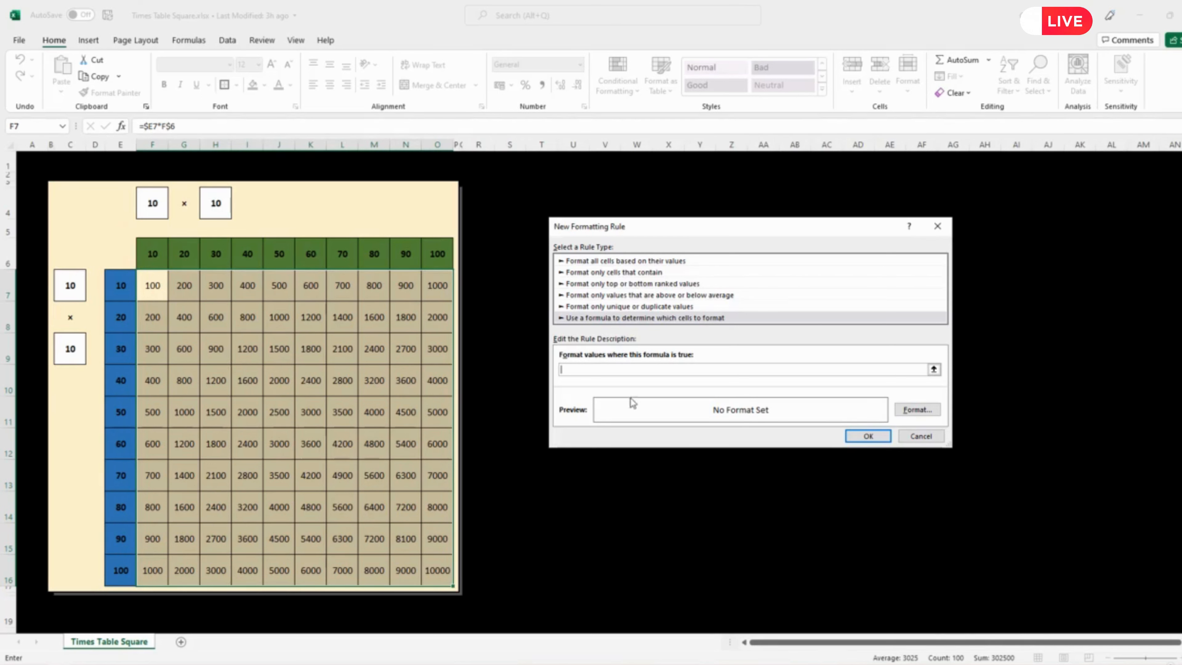
{"action": "type", "text": "="}
{"action": "type", "text": "f"}
{"action": "type", "text": "mod"}
{"action": "type", "text": "(f"}
{"action": "type", "text": "7,"}
{"action": "type", "text": " 2)=0"}
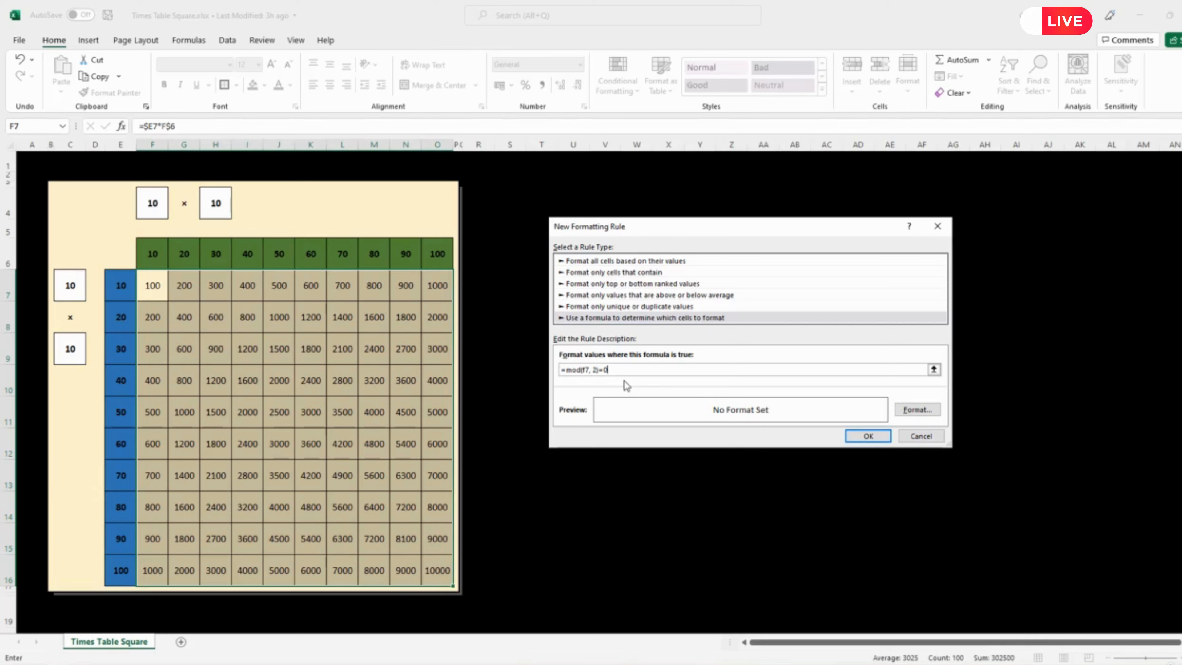
- Give the even-number rule a light orange fill and apply it to the table
{"action": "left_click", "coordinate": [907, 410]}
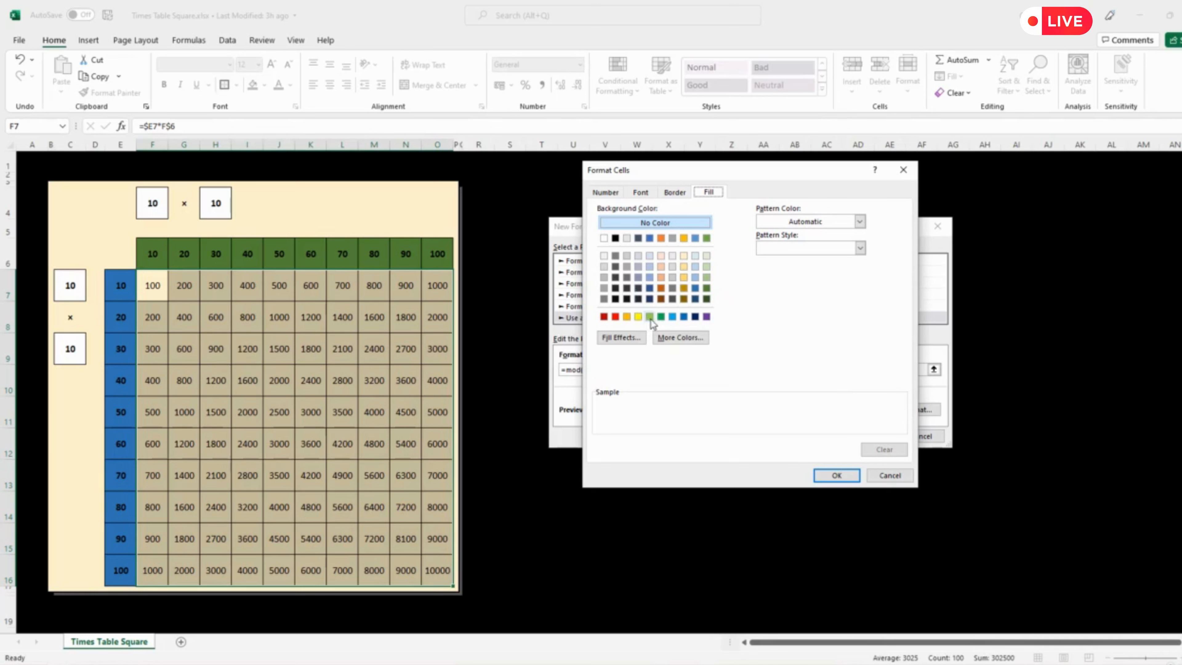
{"action": "left_click", "coordinate": [661, 277]}
{"action": "left_click", "coordinate": [836, 475]}
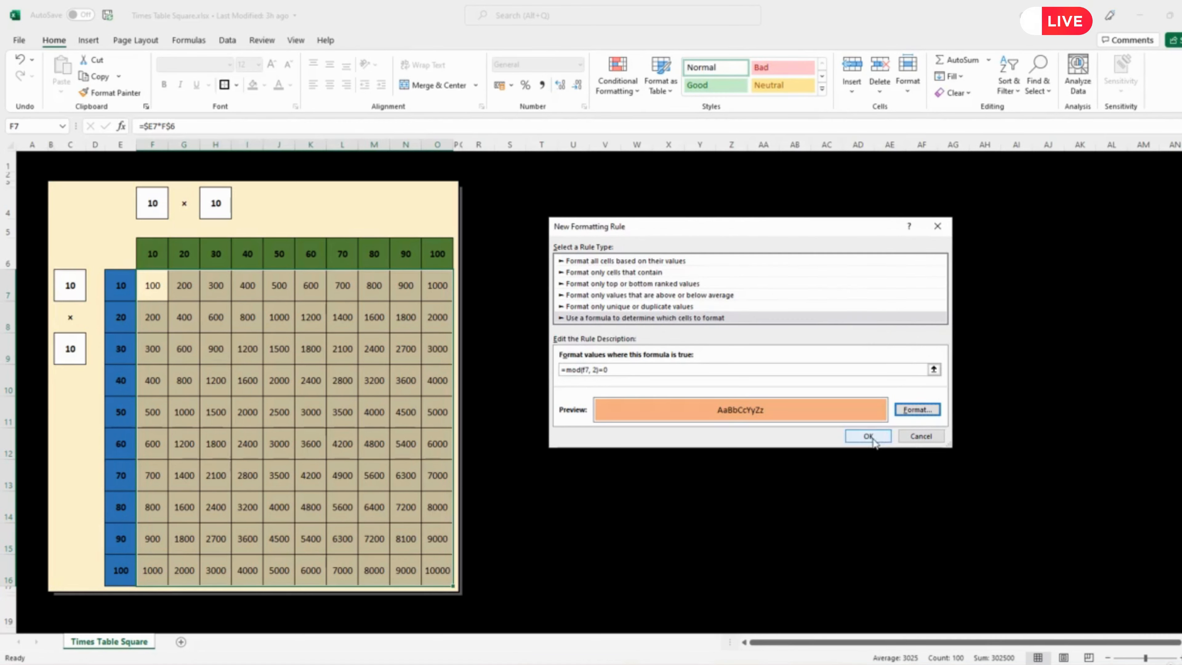
{"action": "left_click", "coordinate": [869, 436]}
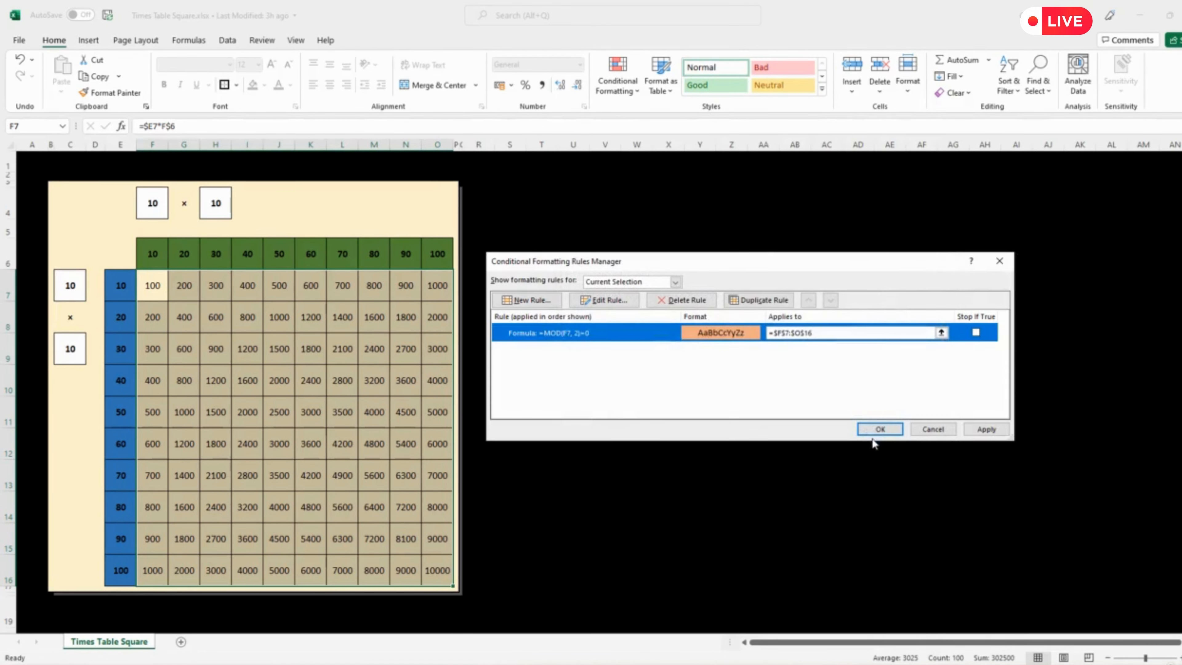
{"action": "left_click", "coordinate": [984, 429]}
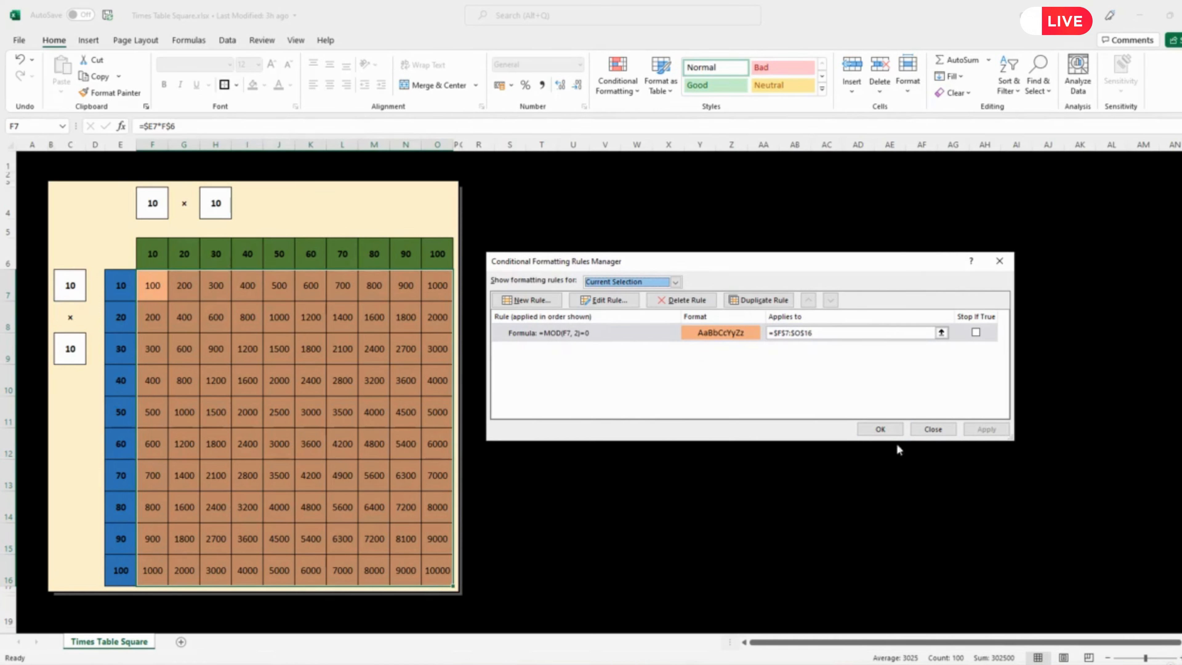
{"action": "left_click", "coordinate": [879, 429]}
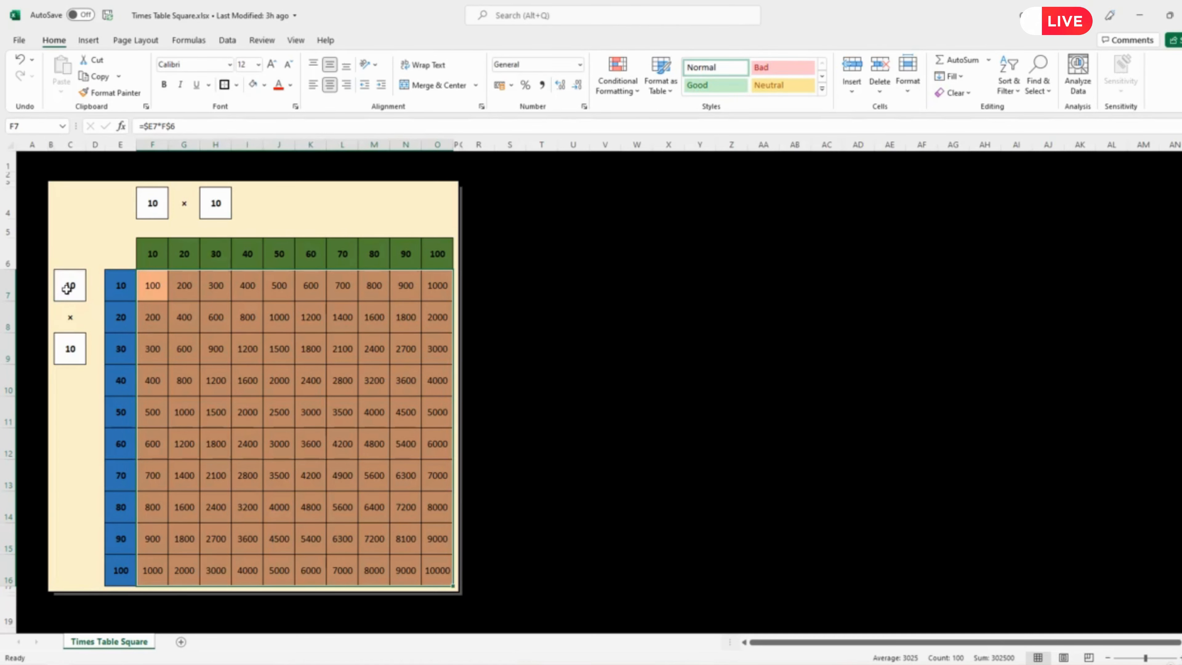
- Set both vertical input cells, C7 and C9, to 1
{"action": "left_click", "coordinate": [68, 287]}
{"action": "type", "text": "1"}
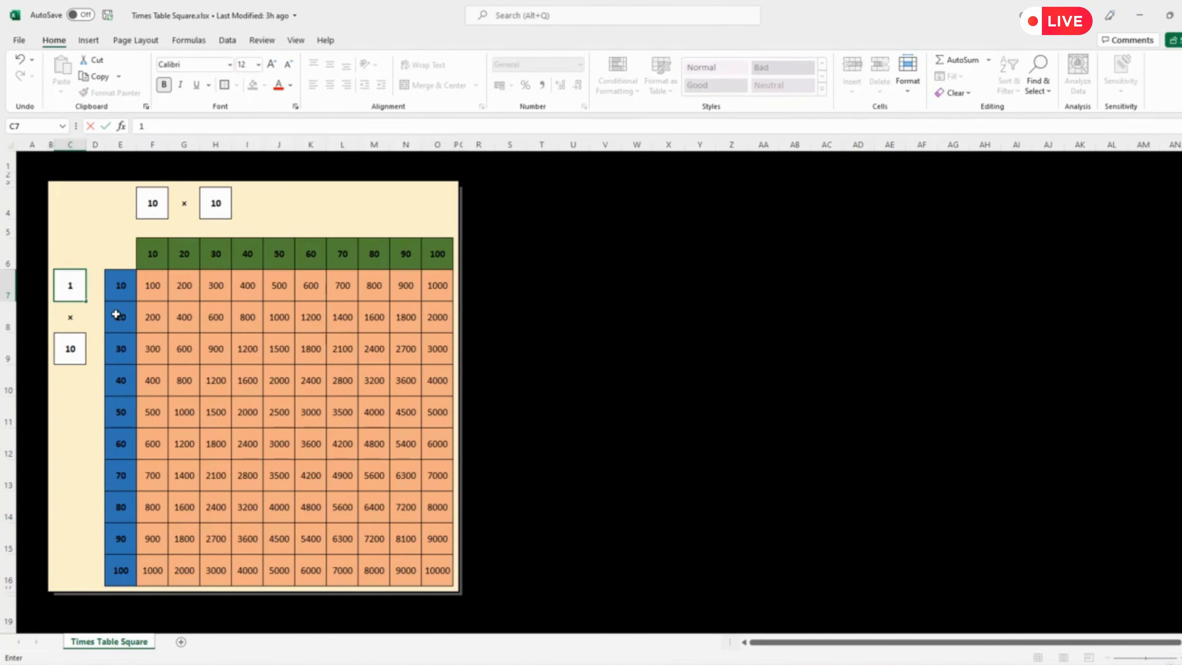
{"action": "key", "text": "Return"}
{"action": "key", "text": "Return"}
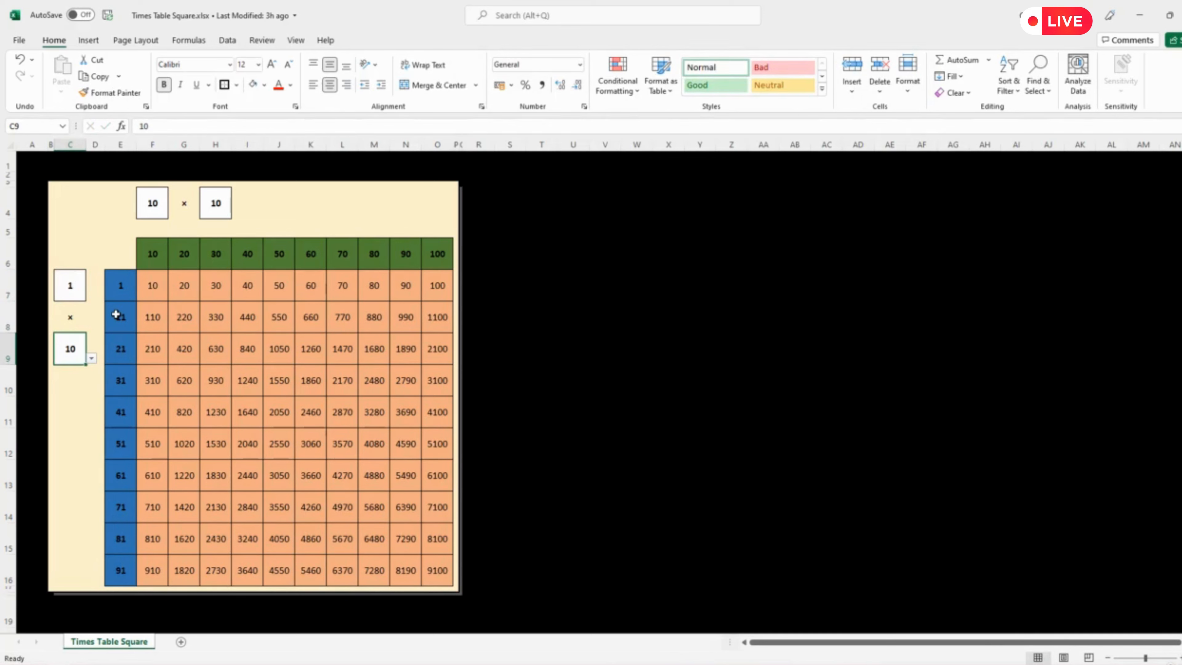
{"action": "type", "text": "1"}
{"action": "key", "text": "Up"}
{"action": "key", "text": "Up"}
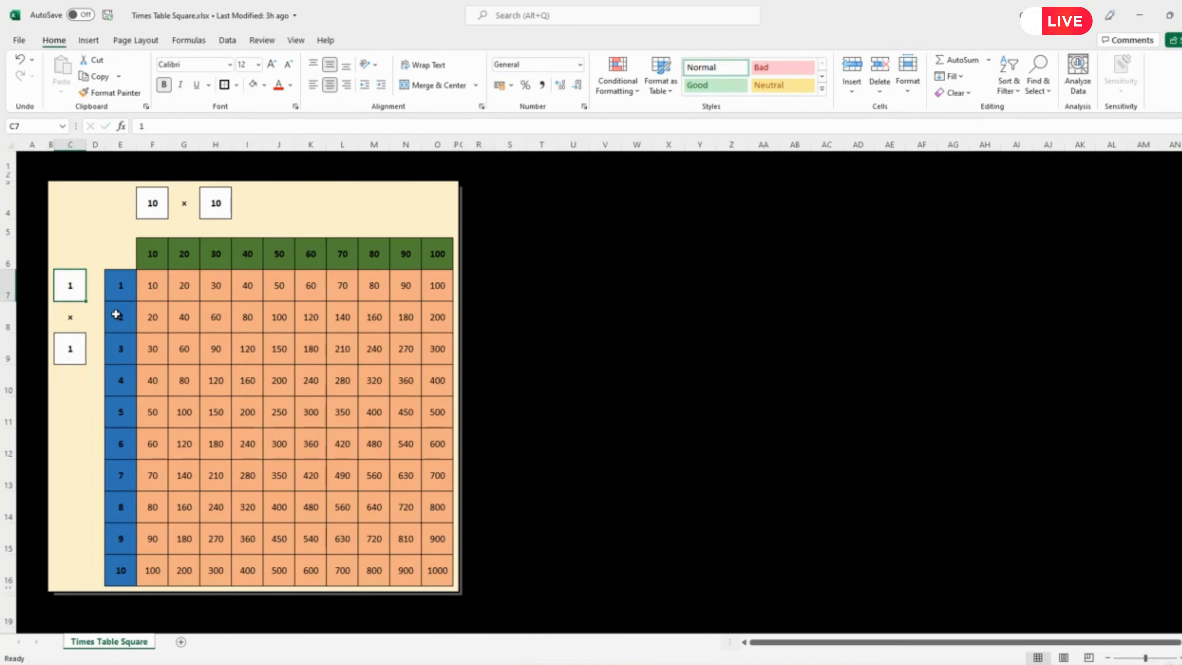
- Set both horizontal input cells, F4 and H4, to 1
{"action": "left_click", "coordinate": [162, 201]}
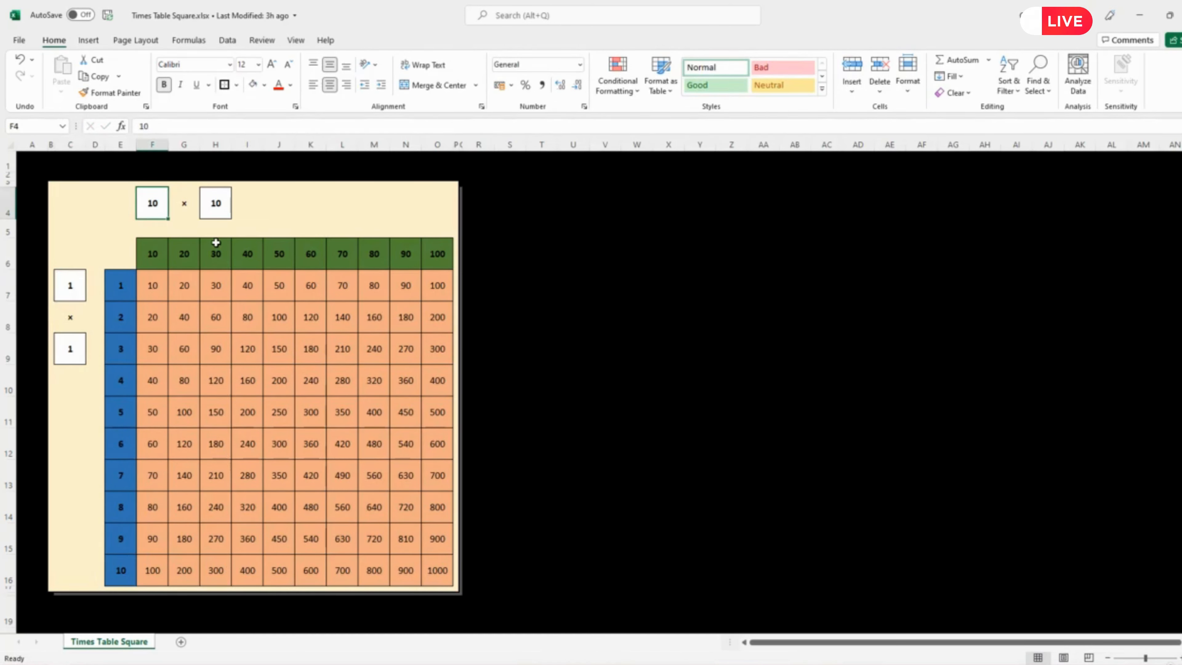
{"action": "type", "text": "1"}
{"action": "key", "text": "Right"}
{"action": "key", "text": "Right"}
{"action": "type", "text": "1"}
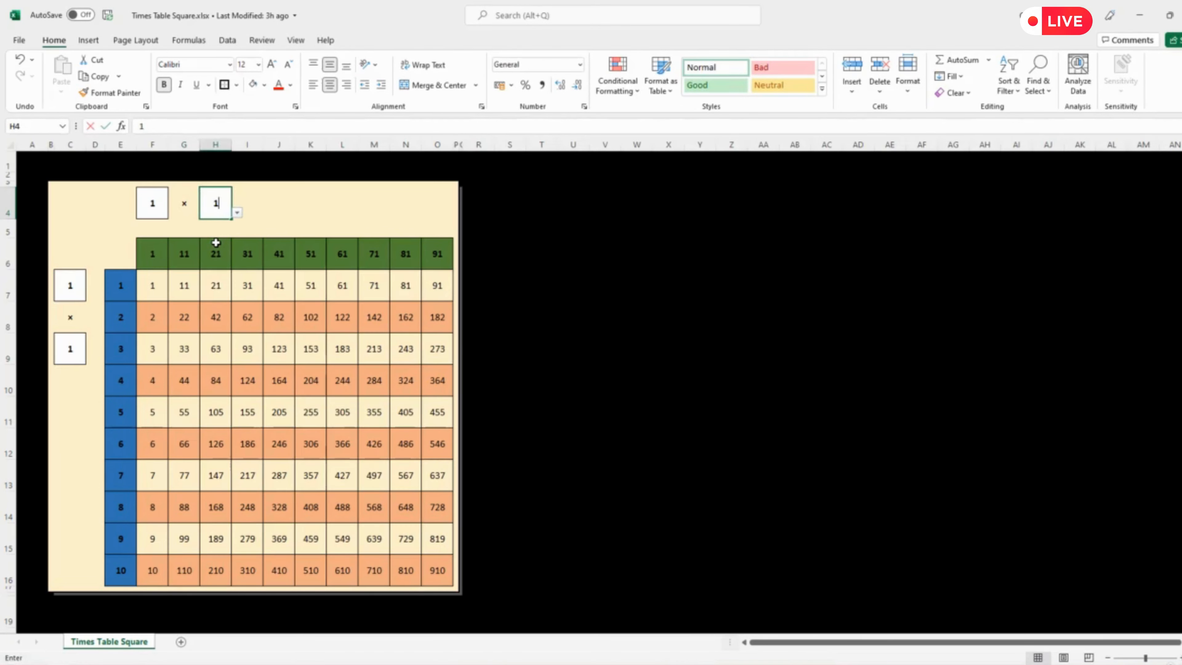
{"action": "key", "text": "Right"}
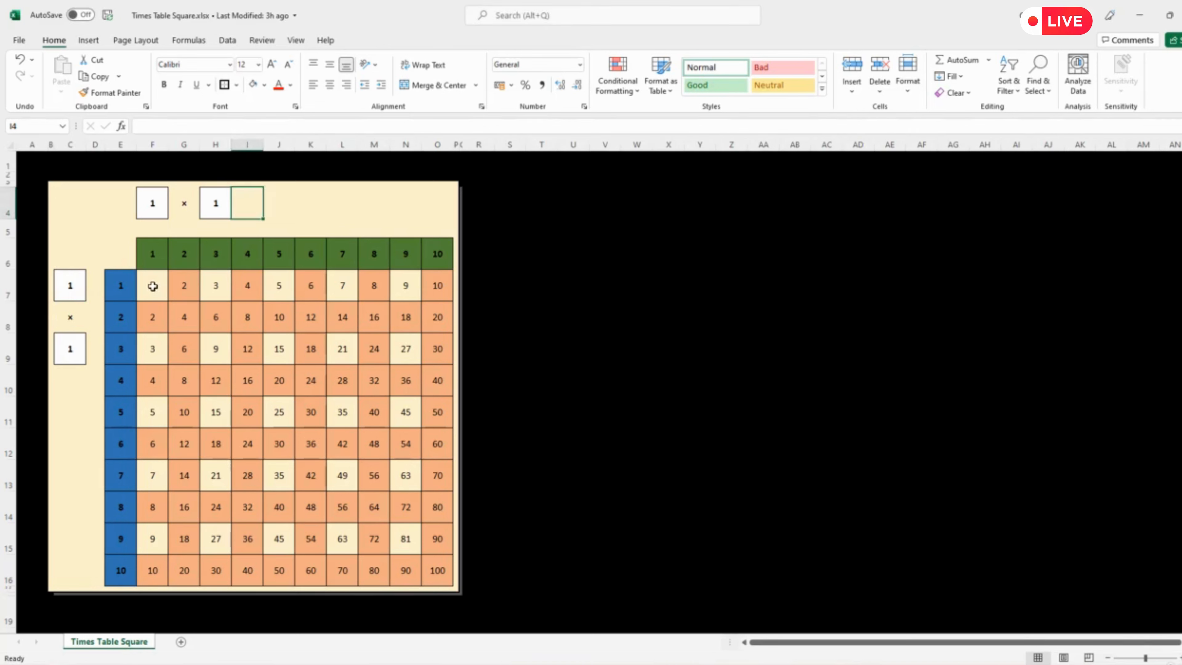
- Add a second formula-based conditional formatting rule for F7:O16 using =mod(f7,2)>0
{"action": "left_click_drag", "start_coordinate": [153, 286], "coordinate": [439, 572]}
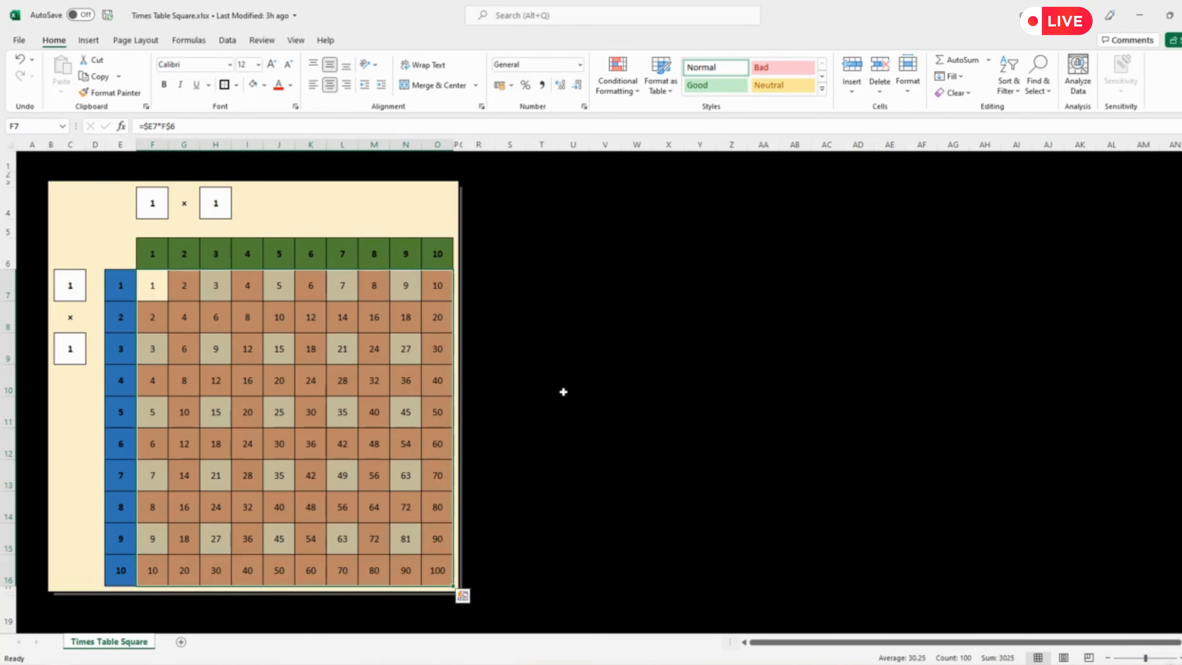
{"action": "left_click", "coordinate": [619, 83]}
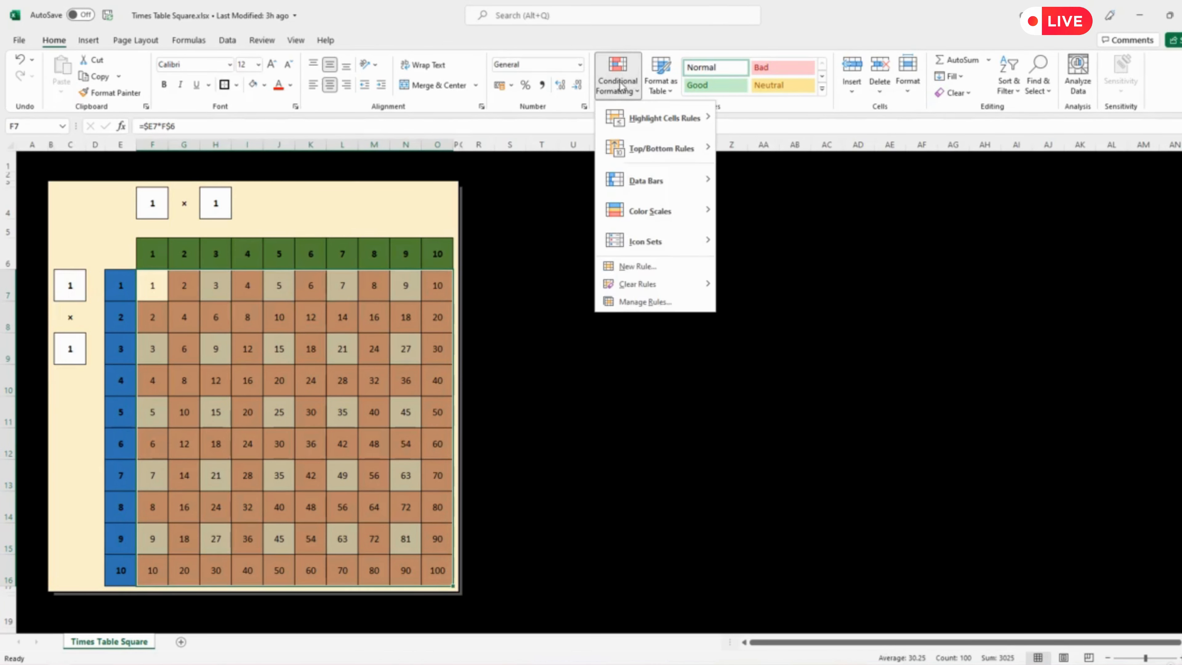
{"action": "left_click", "coordinate": [634, 303]}
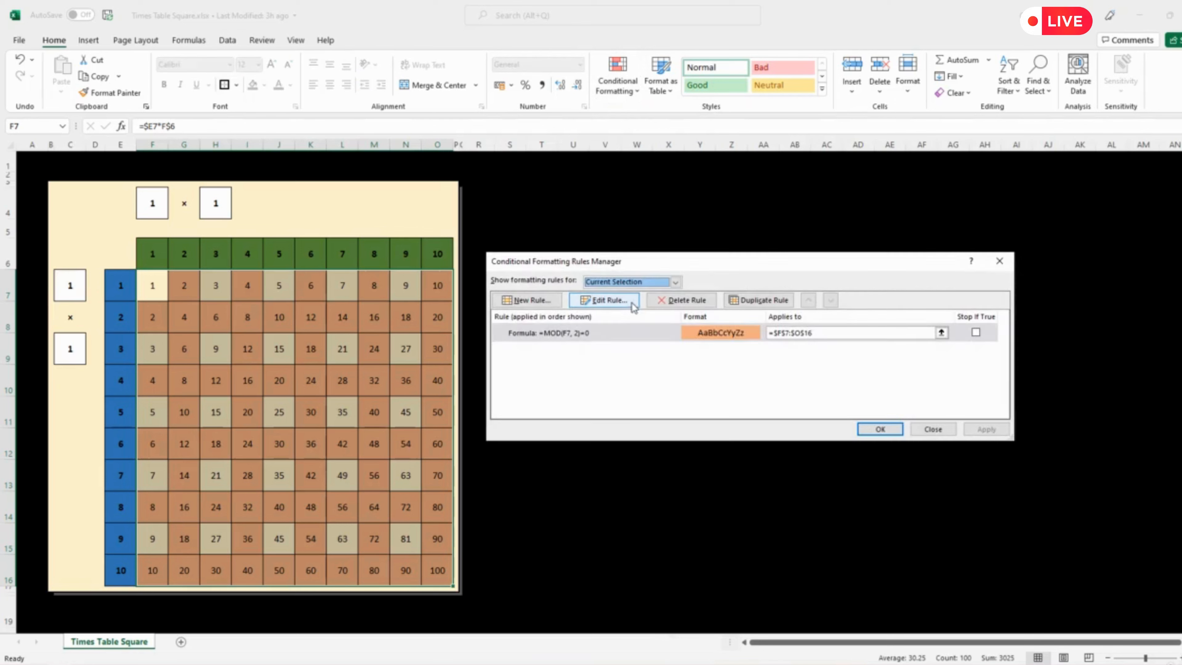
{"action": "left_click", "coordinate": [539, 300]}
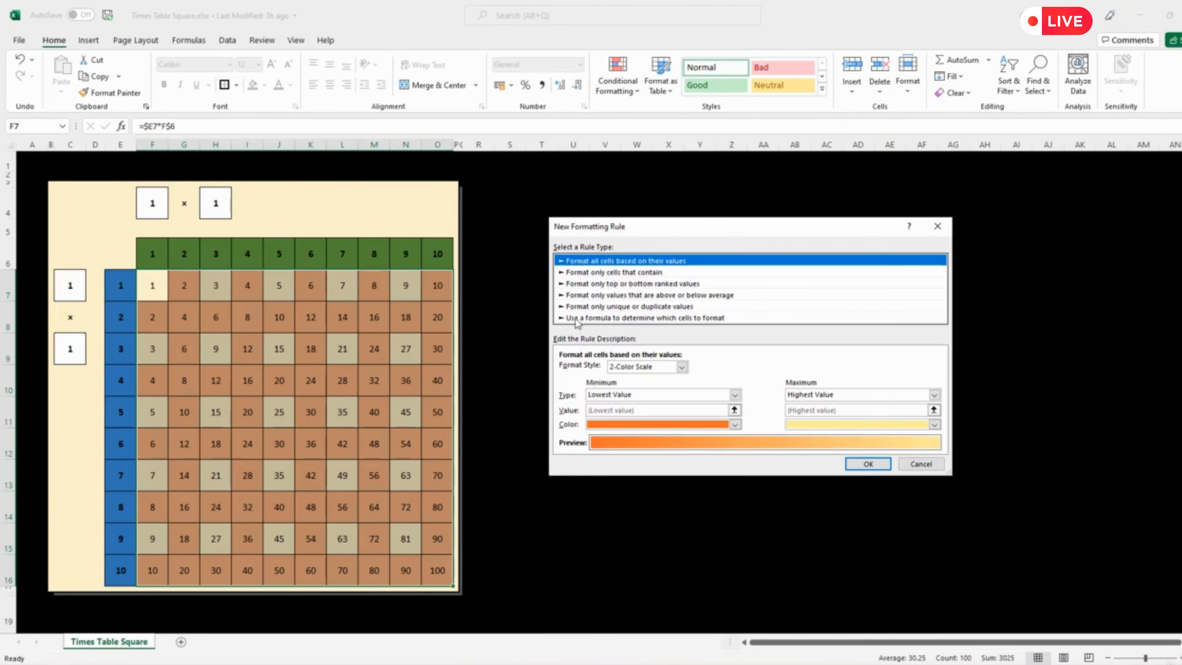
{"action": "left_click", "coordinate": [600, 320]}
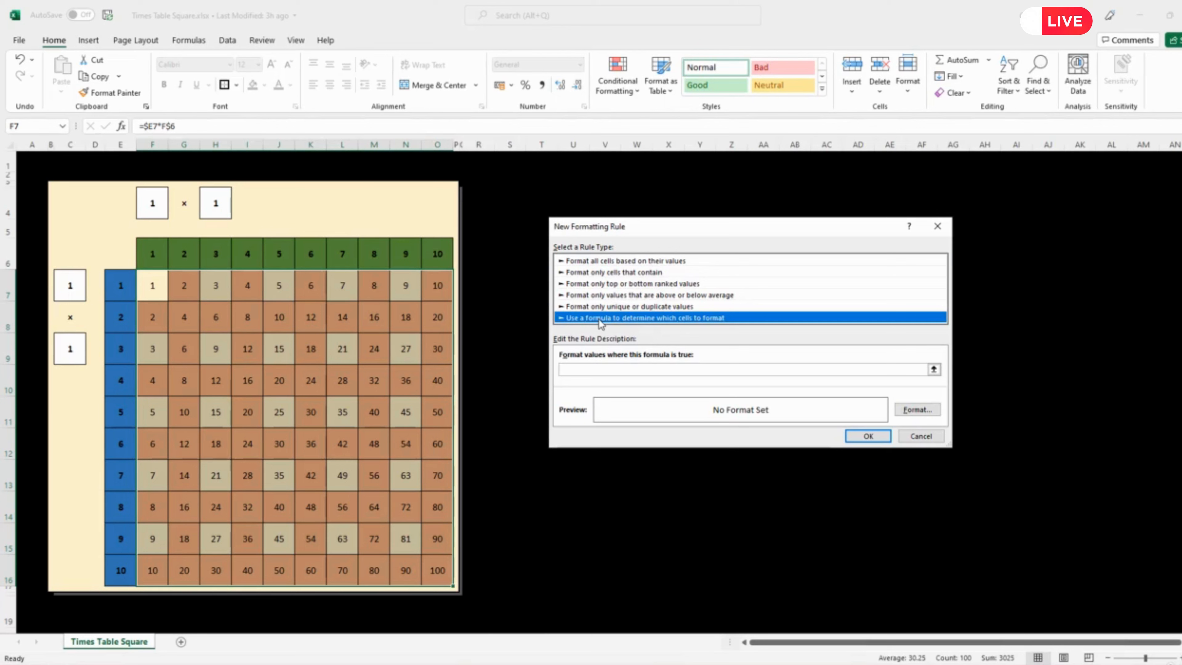
{"action": "left_click", "coordinate": [594, 369]}
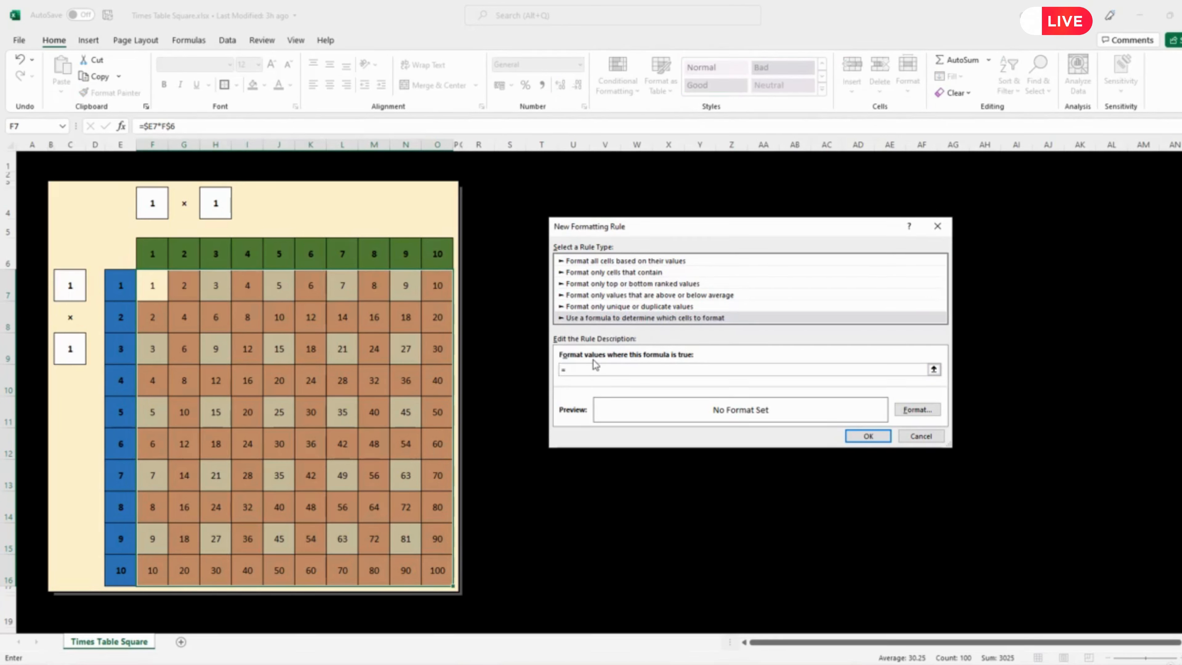
{"action": "type", "text": "=mod(f7,2)"}
{"action": "type", "text": ">0"}
- Give the odd-number rule a dark gold fill, apply it and deselect the table
{"action": "left_click", "coordinate": [917, 410]}
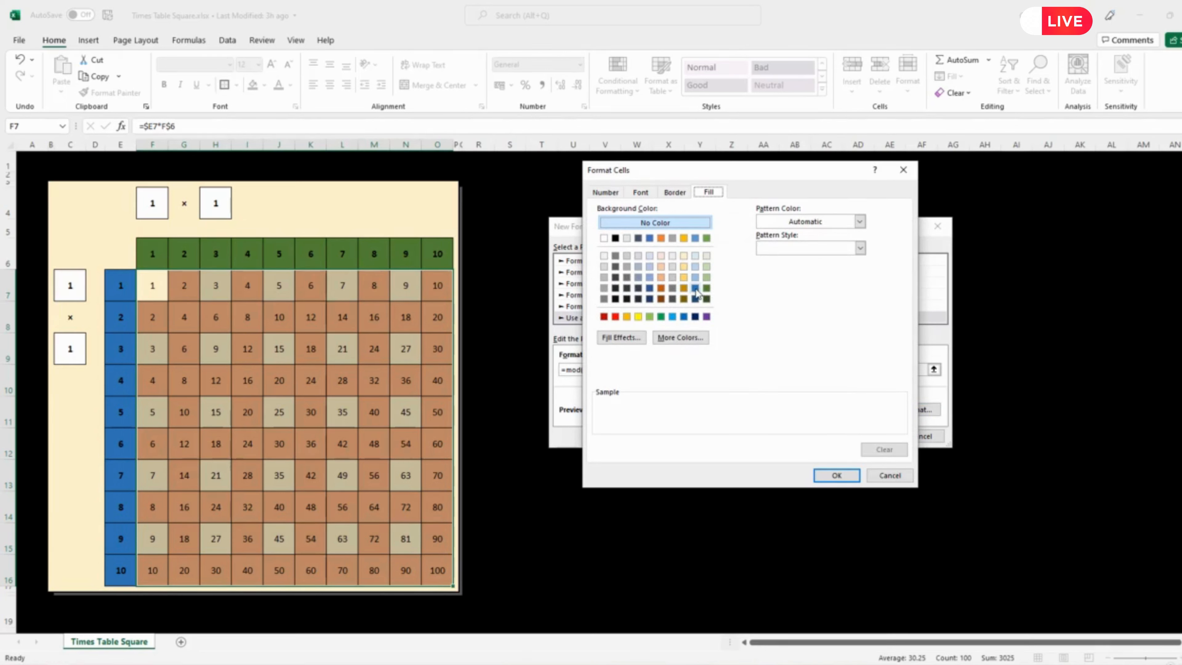
{"action": "left_click", "coordinate": [684, 288]}
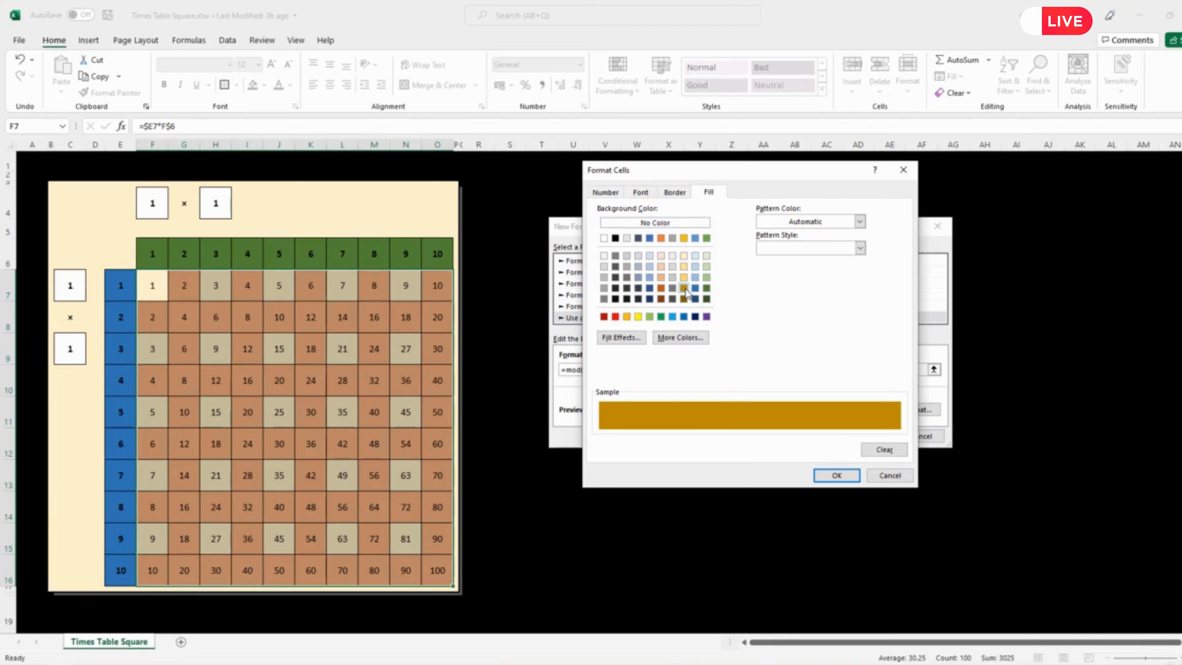
{"action": "left_click", "coordinate": [836, 476]}
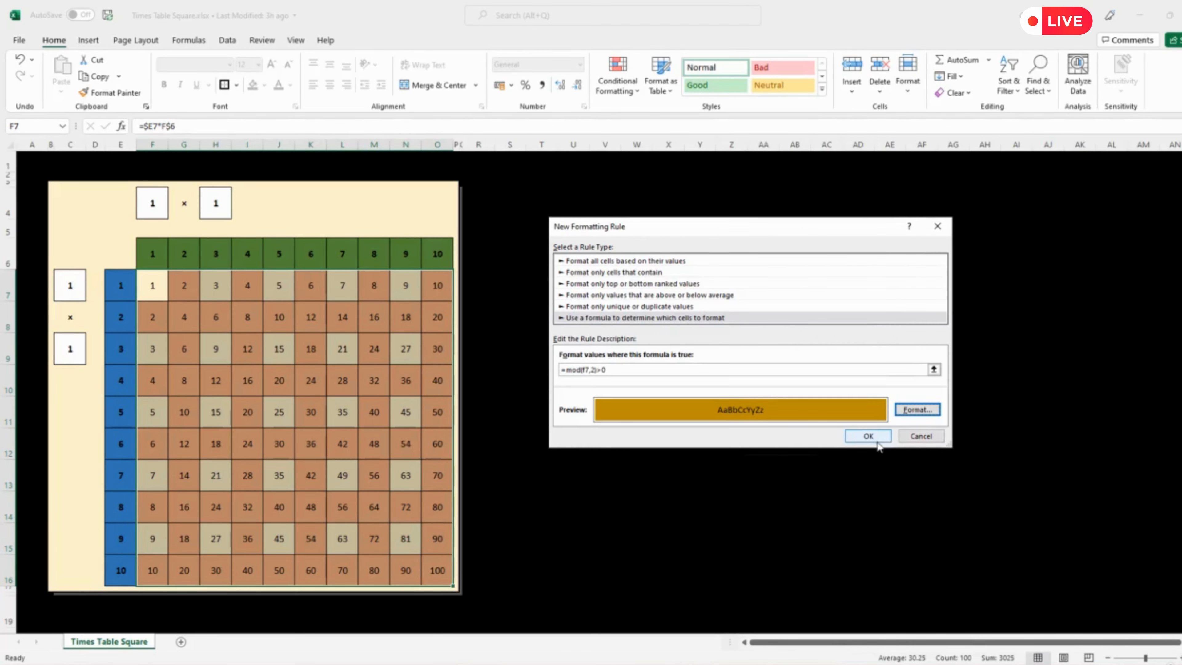
{"action": "left_click", "coordinate": [869, 437]}
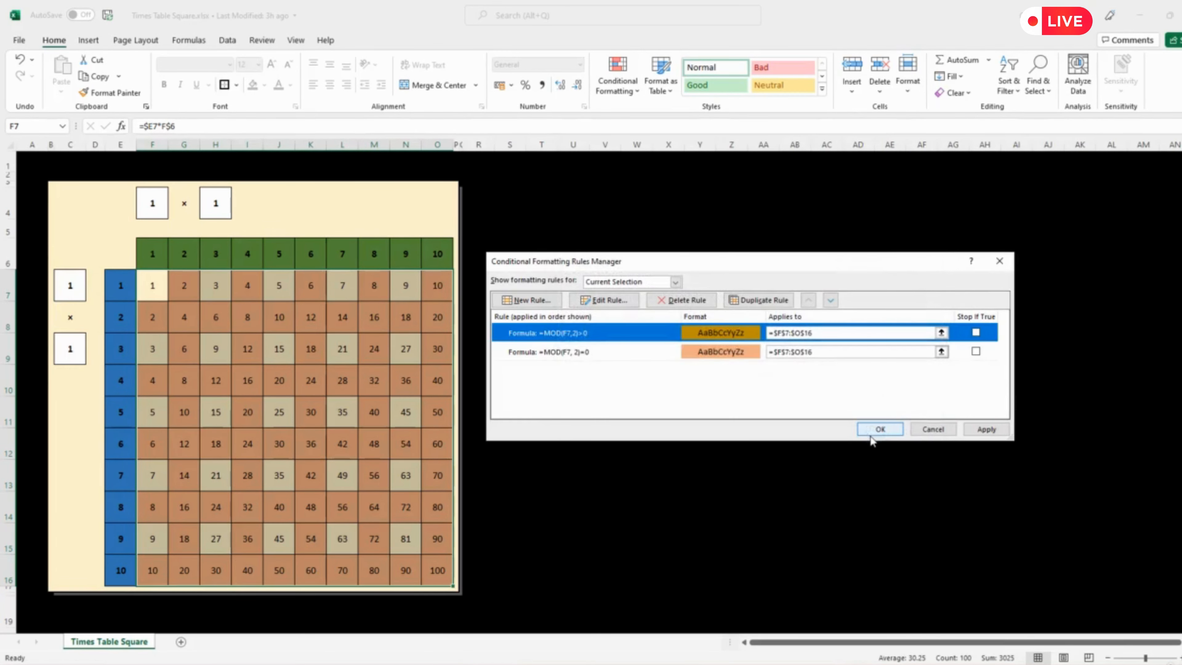
{"action": "left_click", "coordinate": [977, 429]}
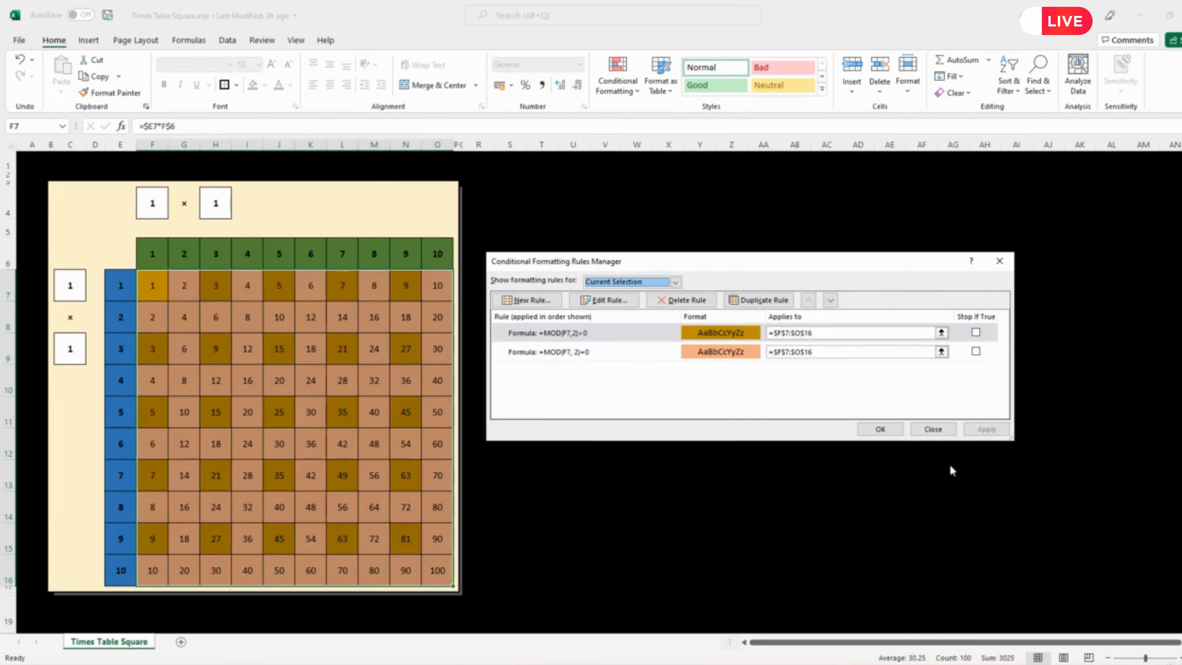
{"action": "left_click", "coordinate": [881, 429]}
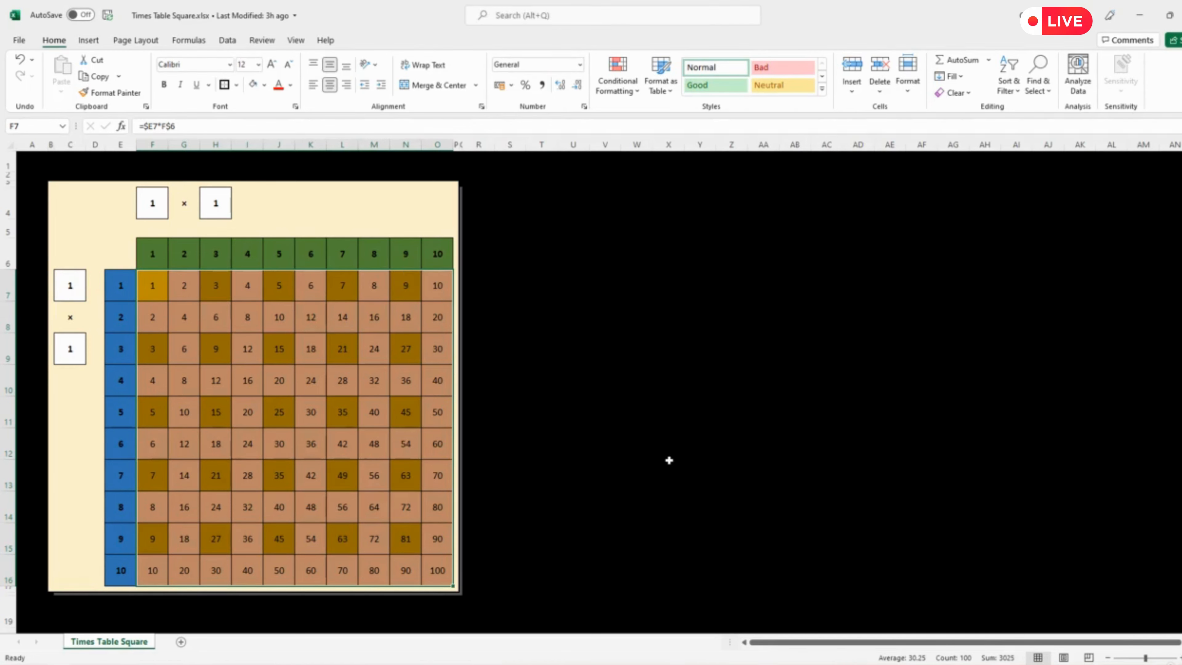
{"action": "left_click", "coordinate": [669, 460]}
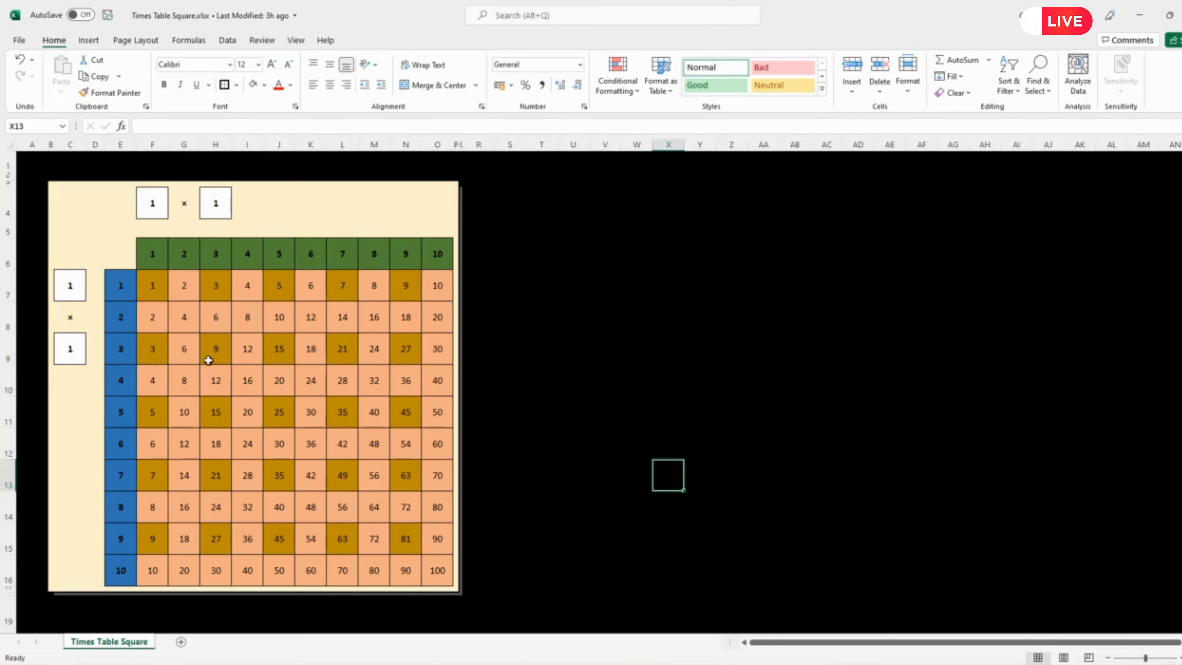
- Set the second vertical input cell C9 and the second horizontal input cell H4 both to 2
{"action": "left_click", "coordinate": [76, 350]}
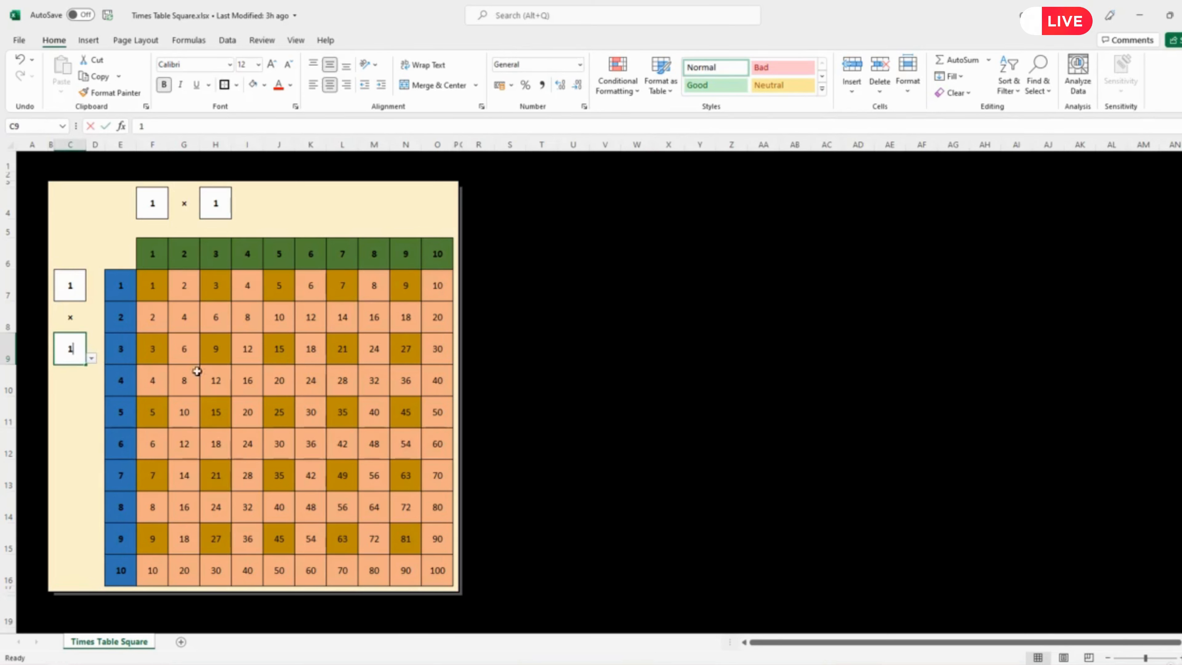
{"action": "type", "text": "2"}
{"action": "key", "text": "Return"}
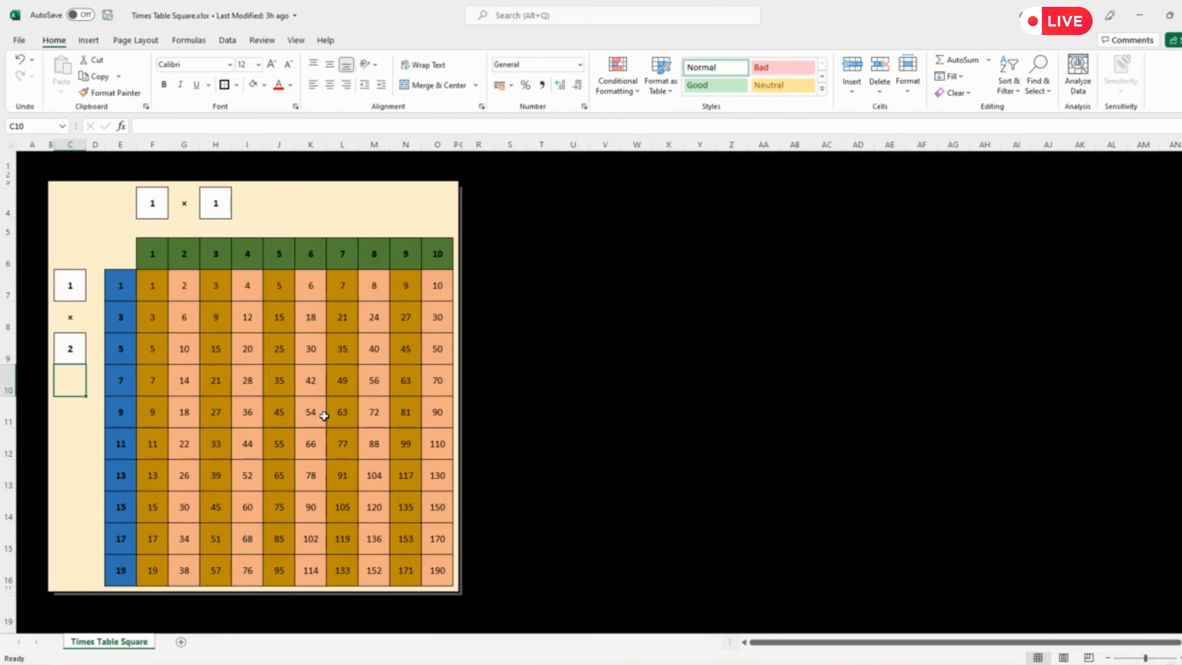
{"action": "left_click", "coordinate": [221, 195]}
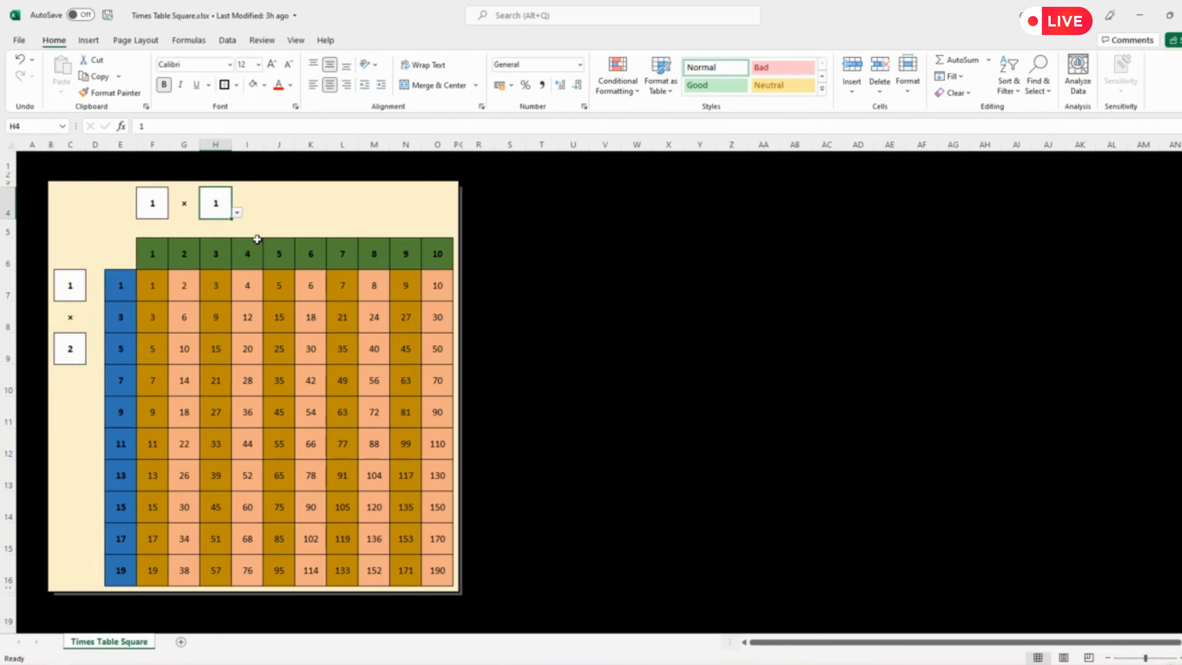
{"action": "type", "text": "2"}
{"action": "key", "text": "Return"}
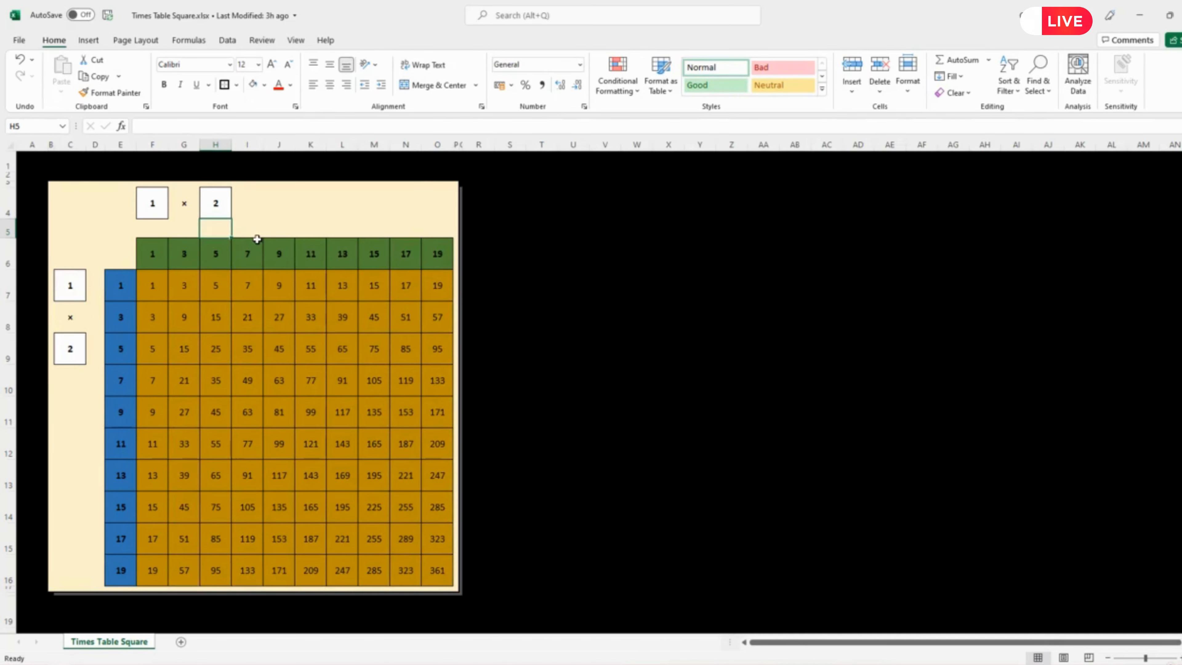
- Test the second horizontal input cell H4 with the values 4 and 3 in turn
{"action": "left_click", "coordinate": [220, 205]}
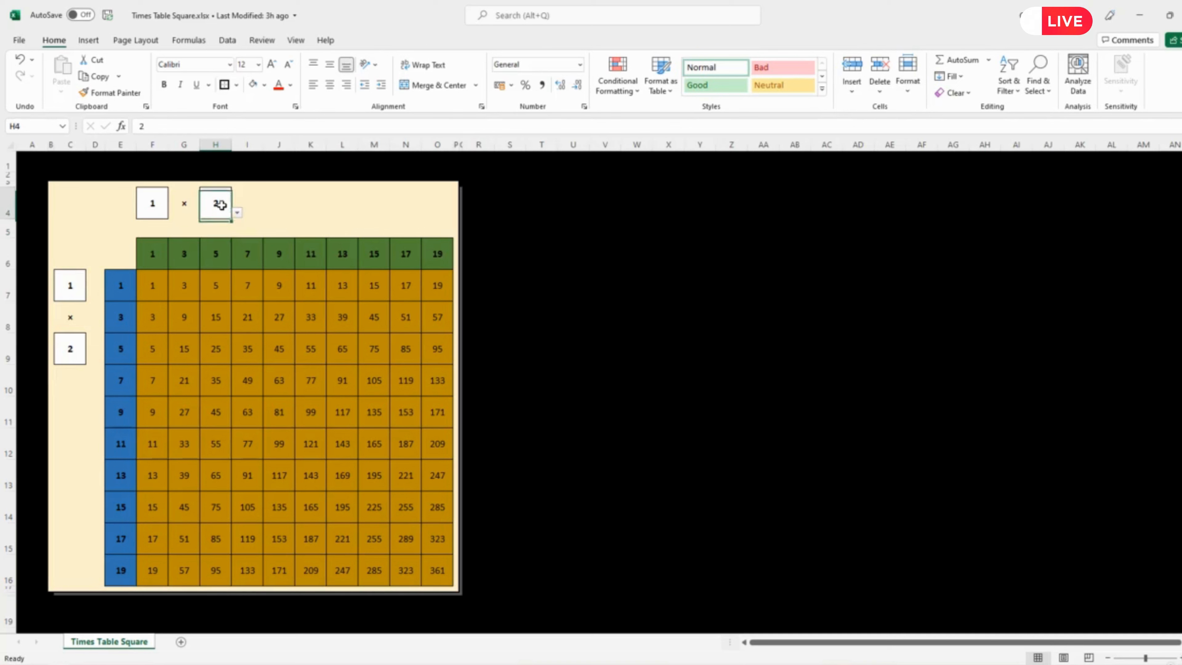
{"action": "type", "text": "4"}
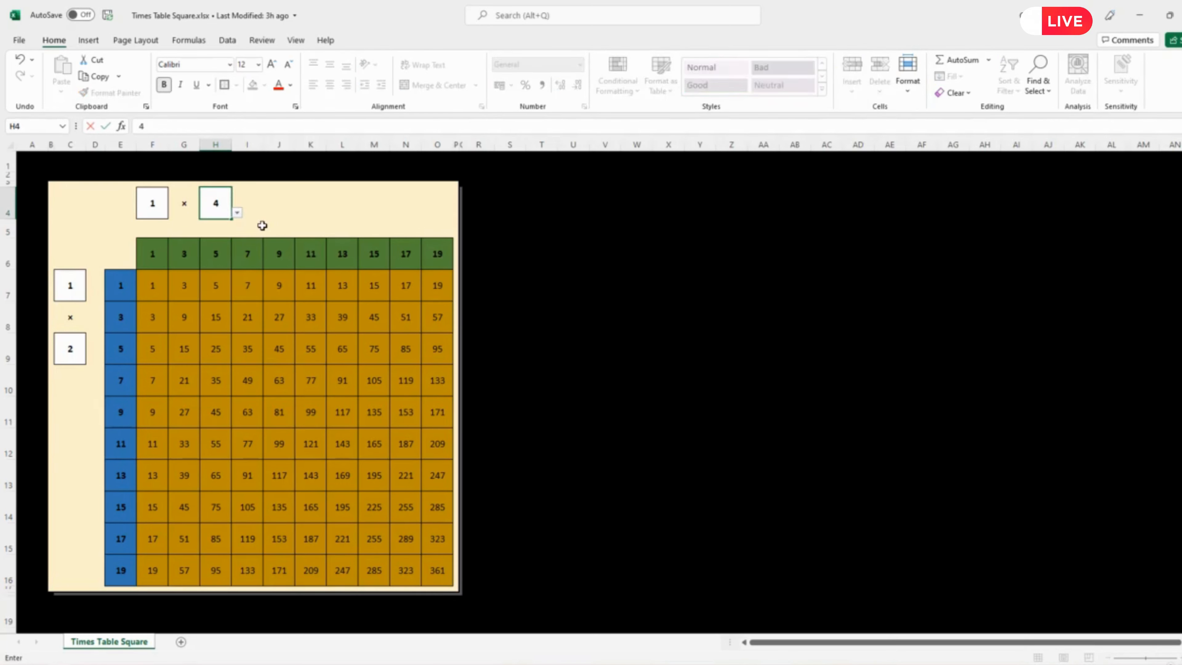
{"action": "key", "text": "Return"}
{"action": "left_click", "coordinate": [219, 202]}
{"action": "type", "text": "3"}
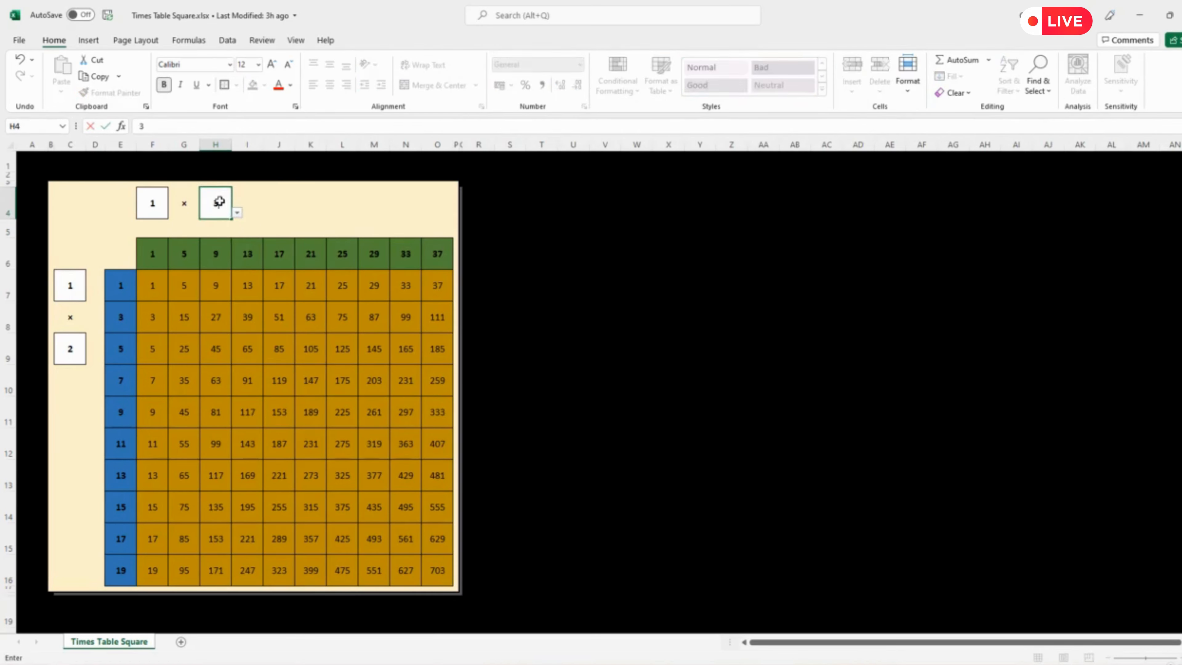
{"action": "key", "text": "Return"}
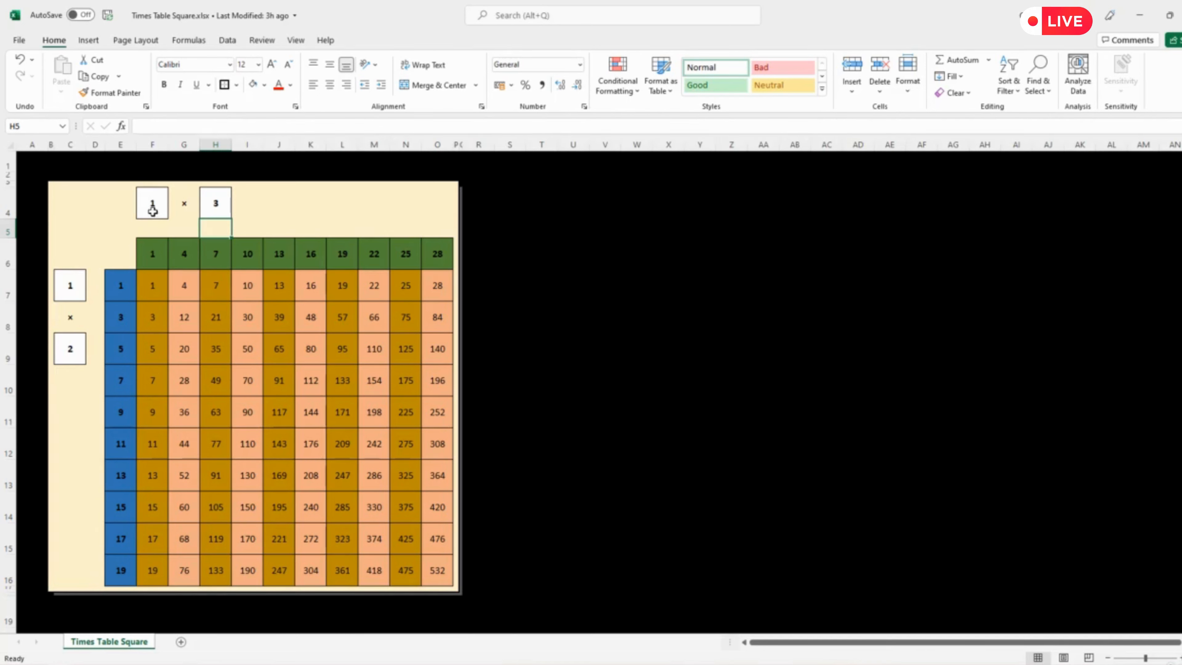
- Choose 9 from the allowed values for the horizontal input cell H4 and deselect it
{"action": "left_click", "coordinate": [223, 213]}
{"action": "left_click", "coordinate": [237, 213]}
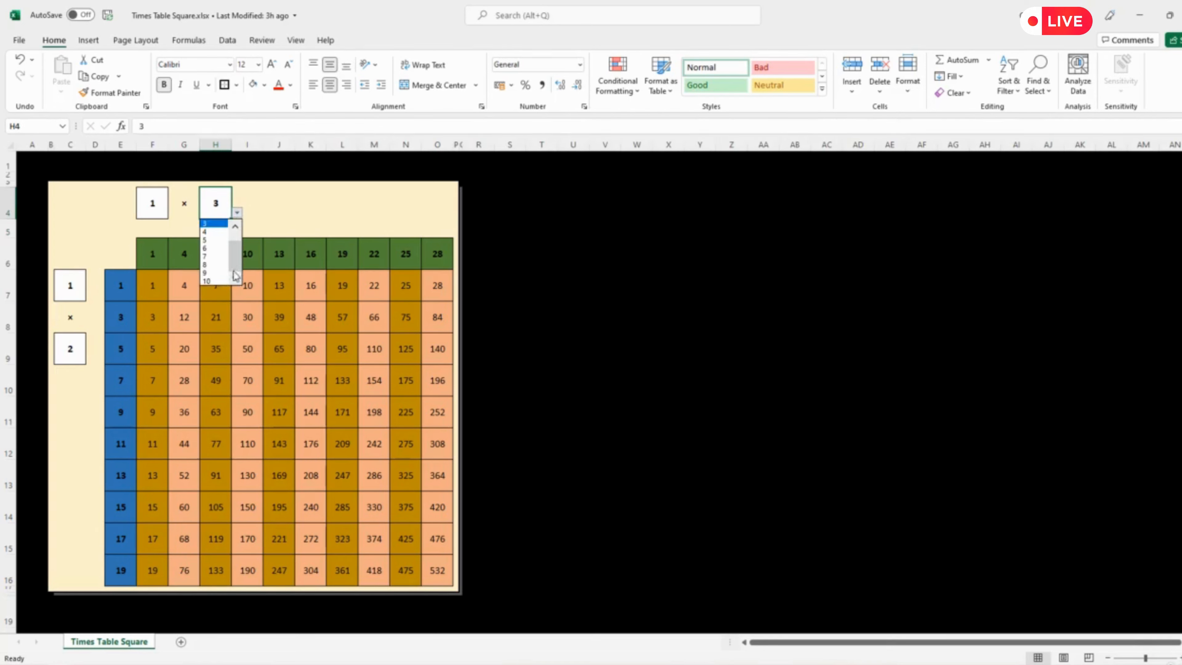
{"action": "left_click", "coordinate": [215, 278]}
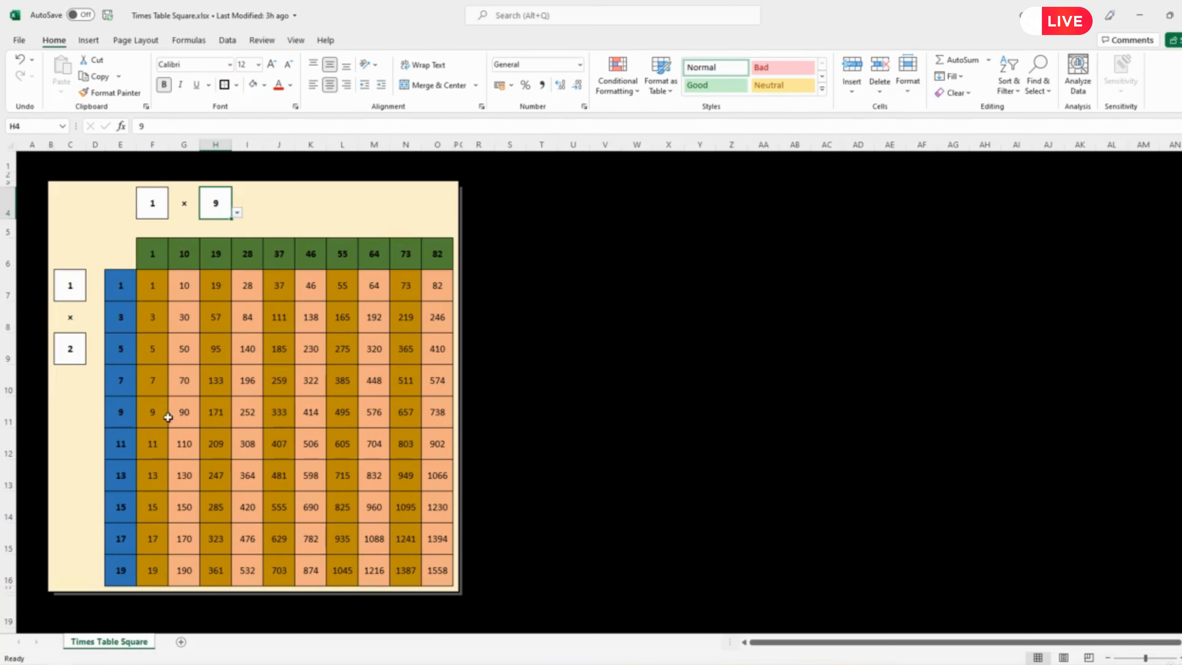
{"action": "left_click", "coordinate": [267, 223]}
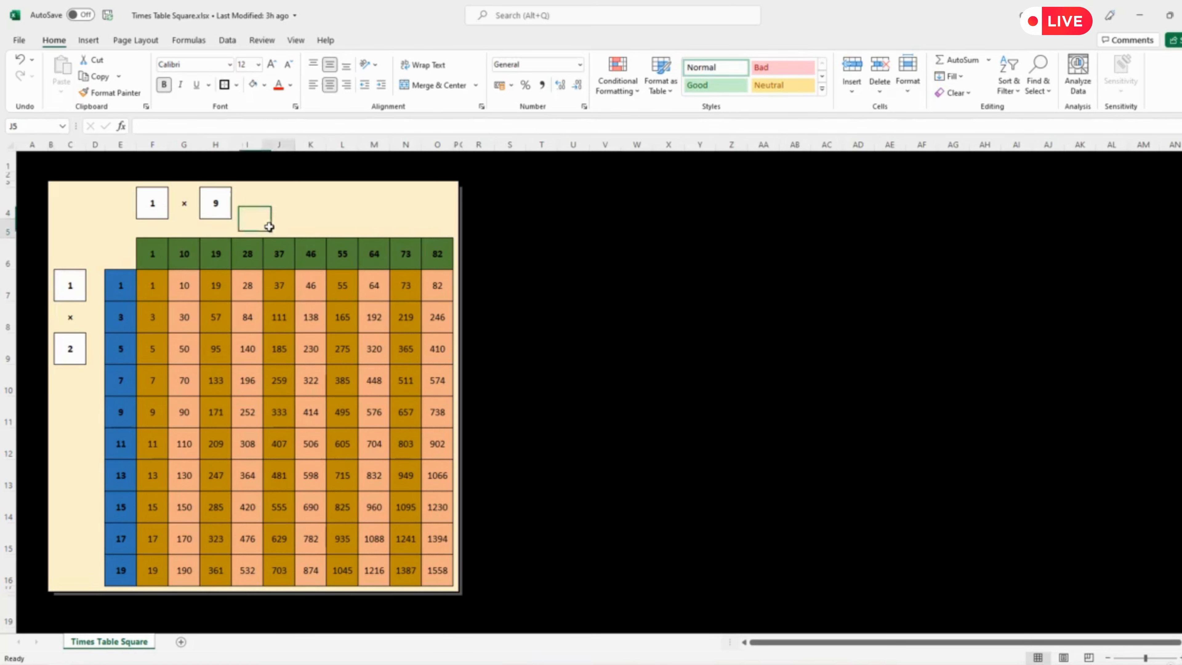
- Protect the Times Table Square sheet without a password, disallowing selection of locked cells but still allowing selection of unlocked cells
{"action": "left_click", "coordinate": [161, 229]}
{"action": "left_click", "coordinate": [109, 226]}
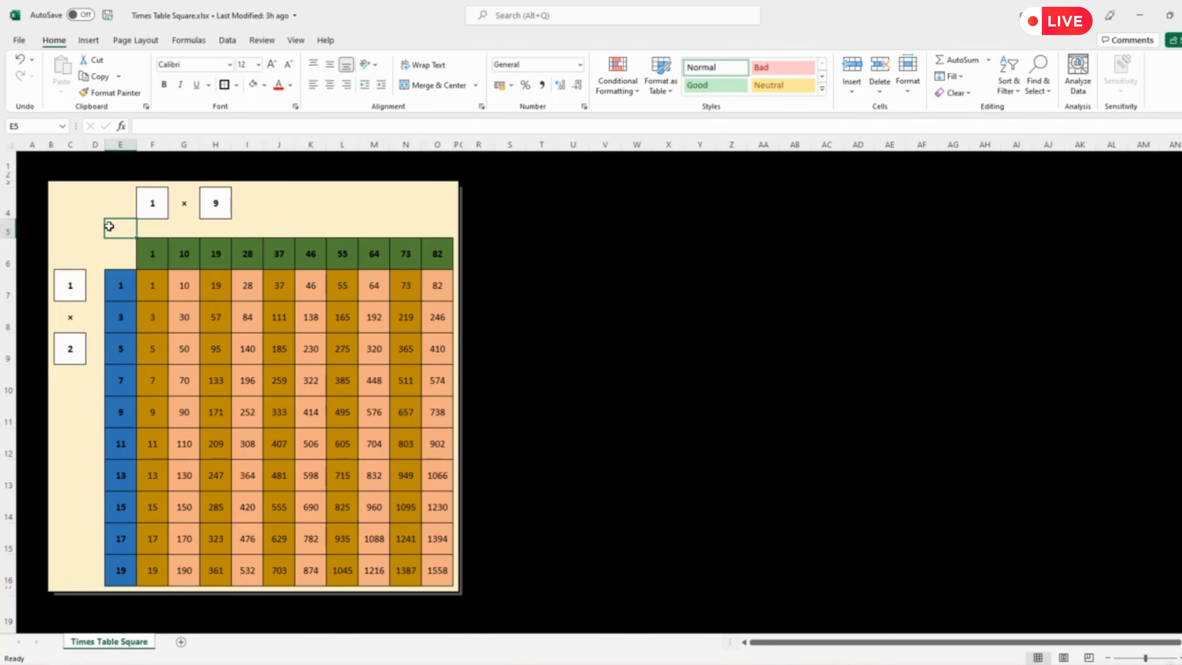
{"action": "left_click", "coordinate": [251, 40]}
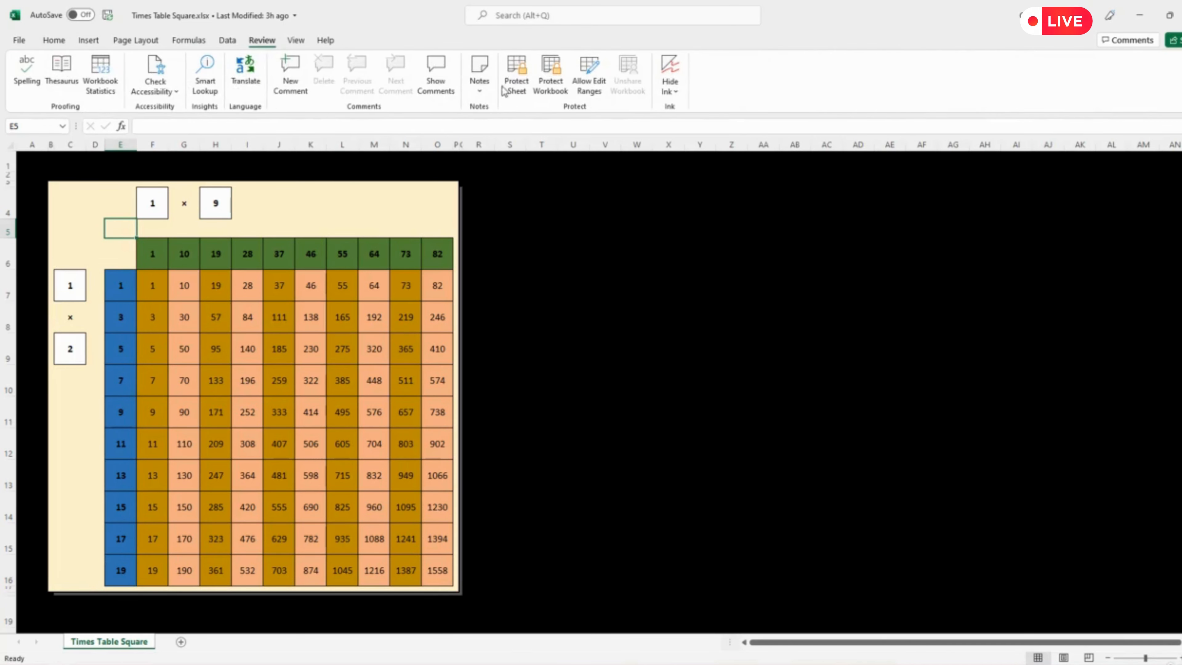
{"action": "left_click", "coordinate": [517, 74]}
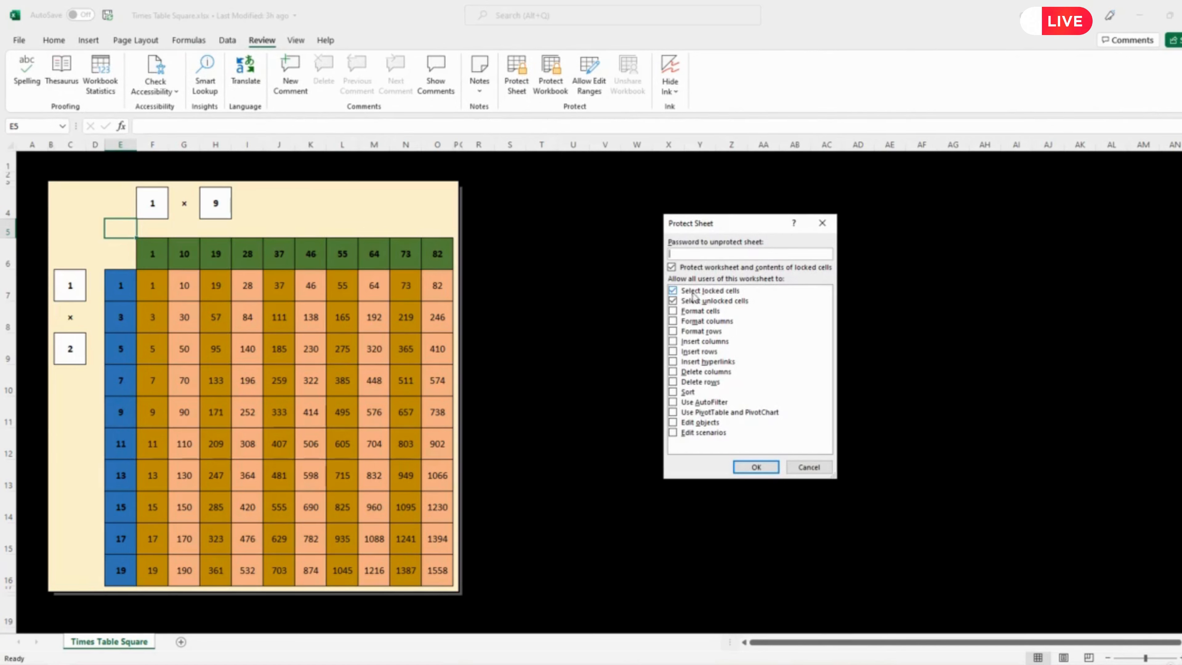
{"action": "left_click", "coordinate": [673, 291]}
{"action": "left_click", "coordinate": [755, 468]}
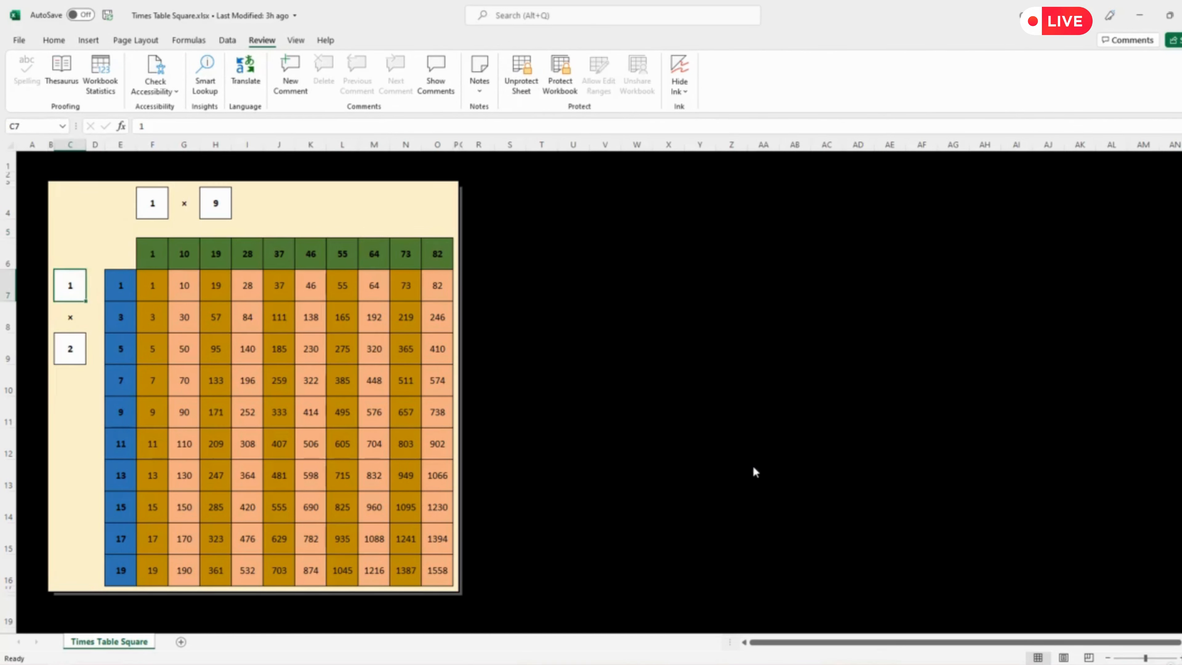
- Test the vertical inputs on the protected sheet by choosing 6 for C9 and entering 4 in C7
{"action": "left_click", "coordinate": [54, 291]}
{"action": "left_click", "coordinate": [72, 348]}
{"action": "left_click", "coordinate": [91, 359]}
{"action": "left_click", "coordinate": [68, 403]}
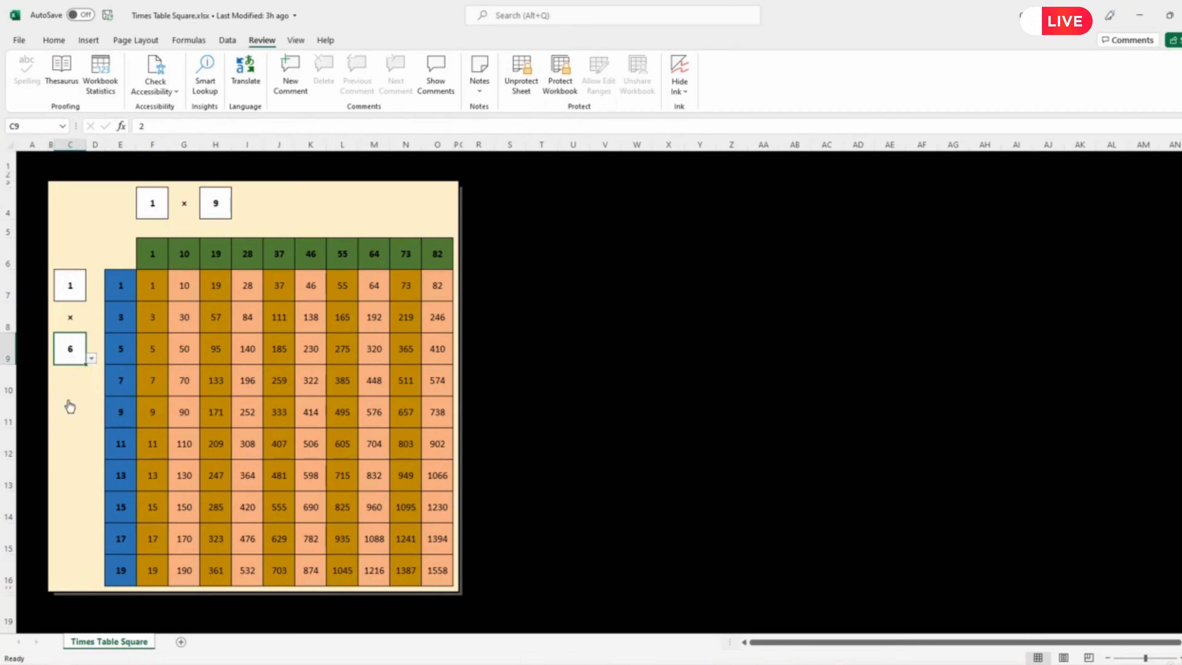
{"action": "left_click", "coordinate": [79, 282]}
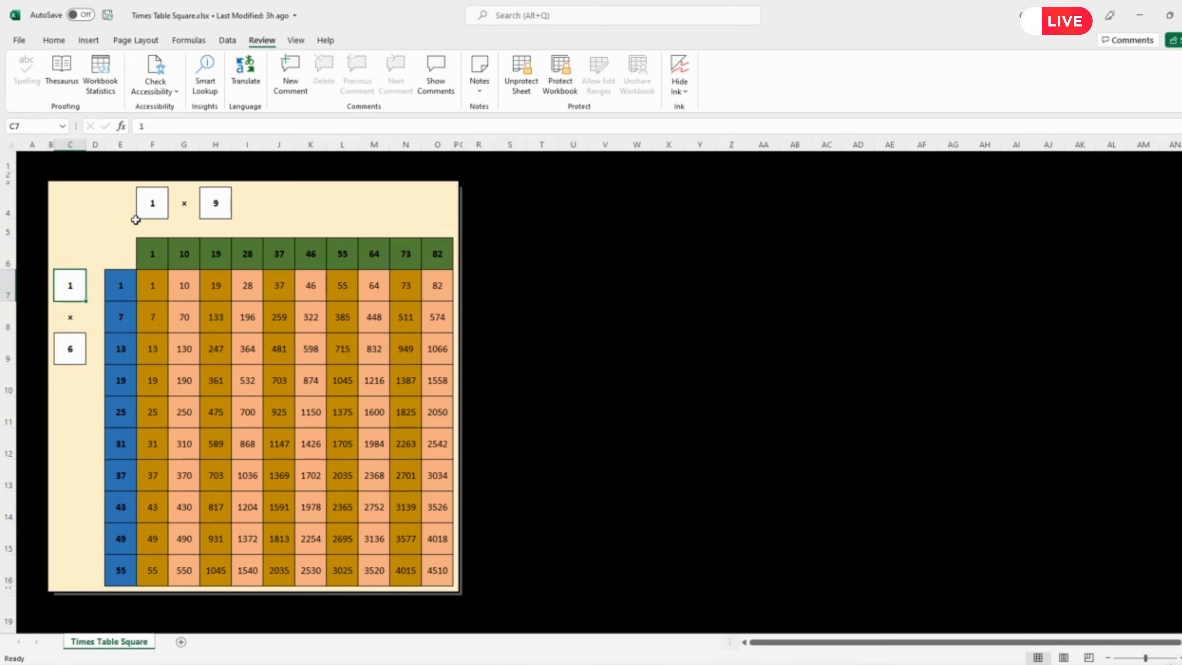
{"action": "type", "text": "4"}
- Try the value 11 in the horizontal input cell F4 to test its validation, and correct it to 10
{"action": "left_click", "coordinate": [152, 205]}
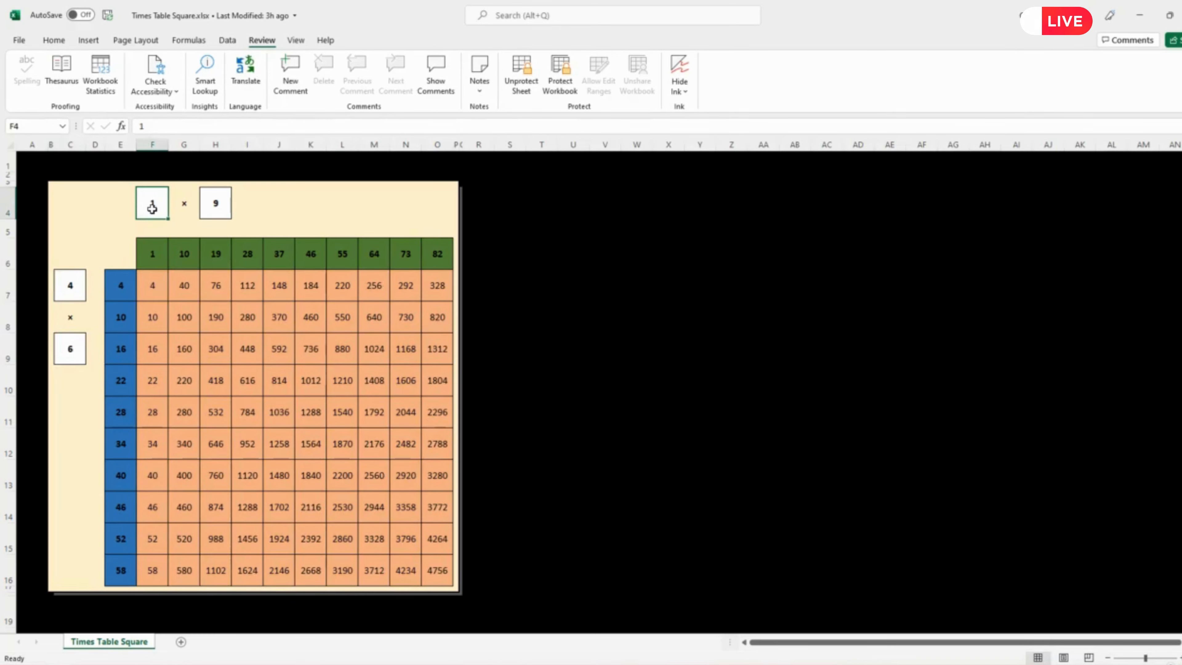
{"action": "type", "text": "11"}
{"action": "key", "text": "Return"}
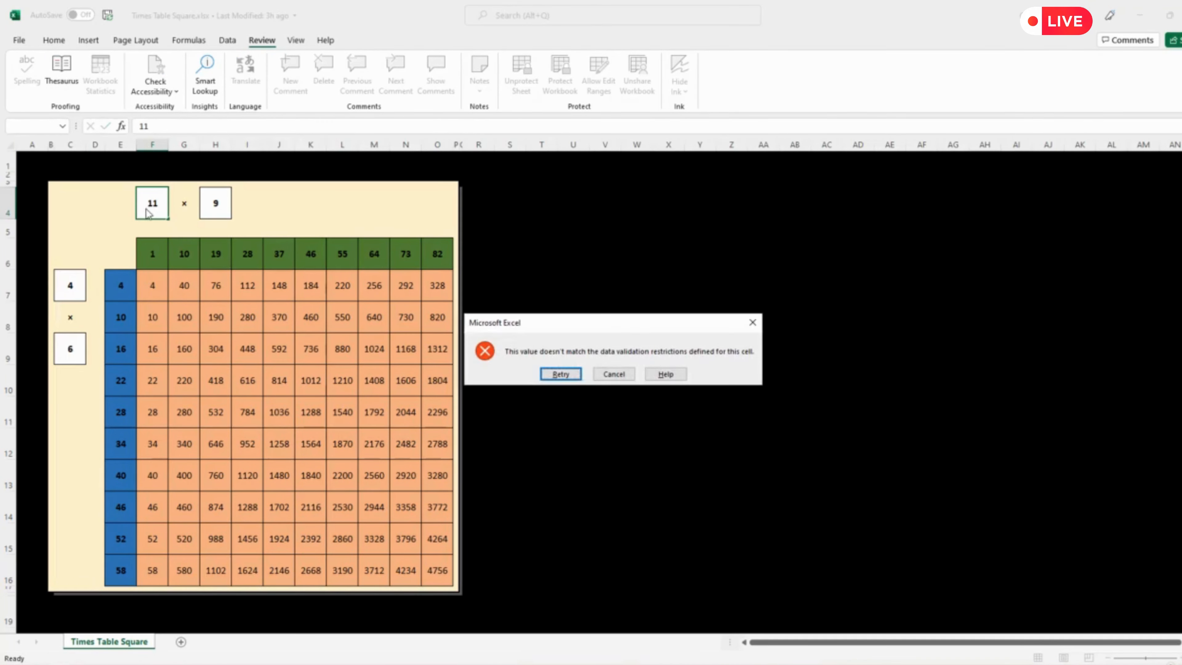
{"action": "left_click", "coordinate": [572, 375]}
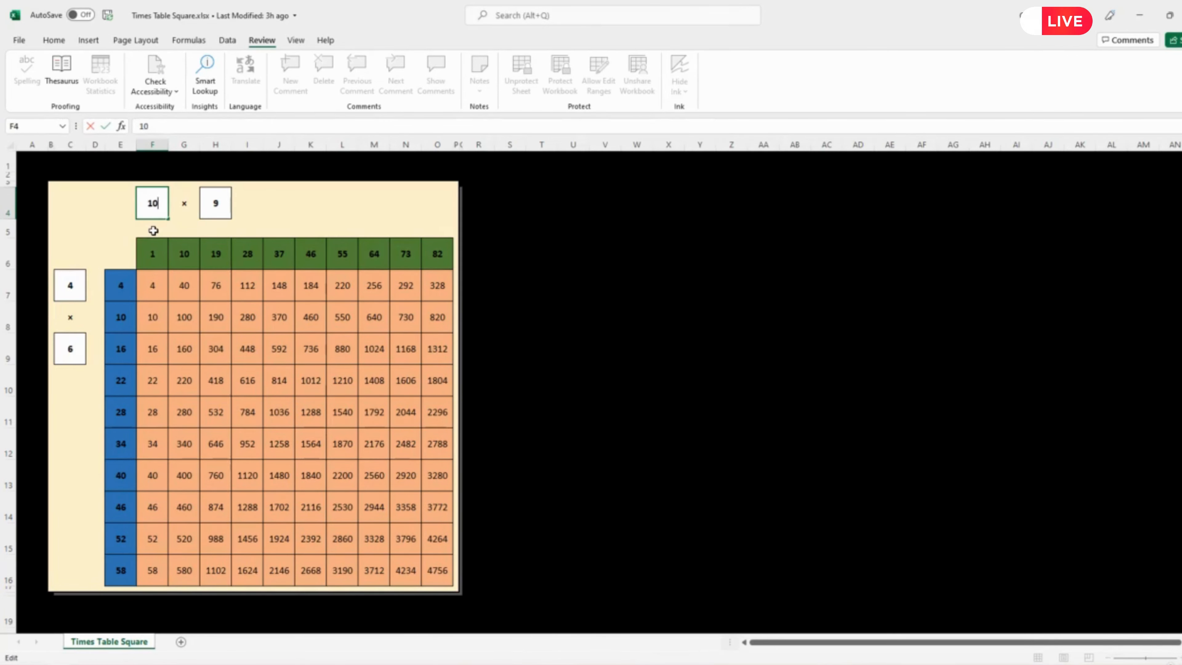
{"action": "key", "text": "Tab"}
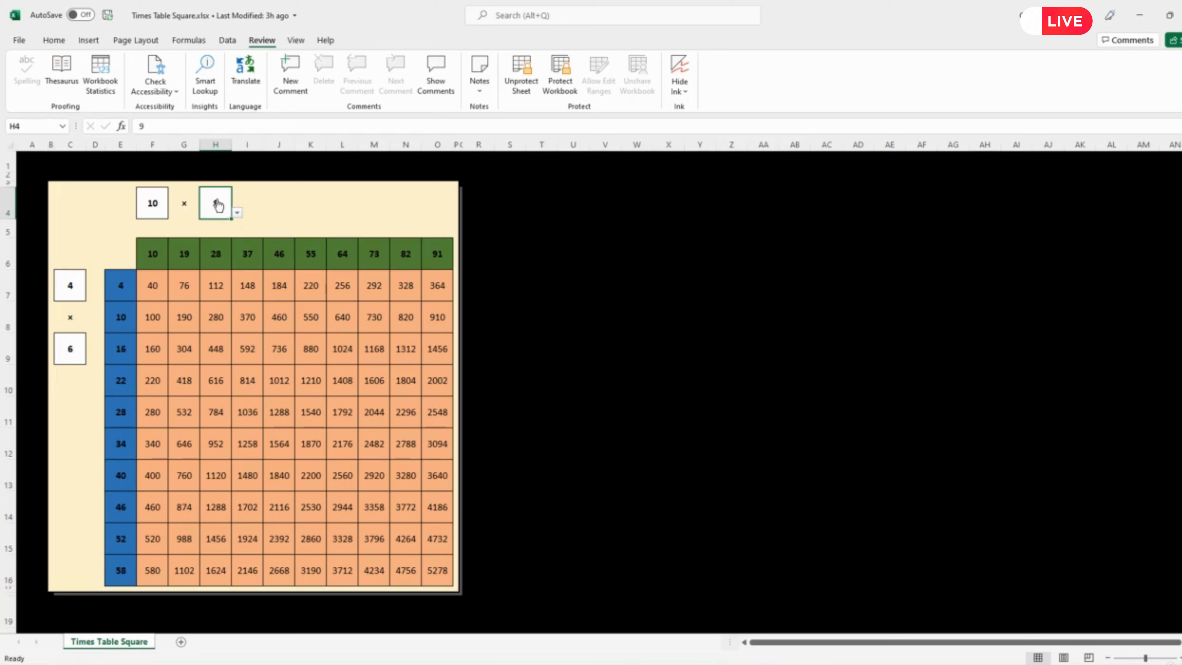
- Test the horizontal input cell H4 by choosing 3 and 2 in turn from its allowed values
{"action": "left_click", "coordinate": [237, 212]}
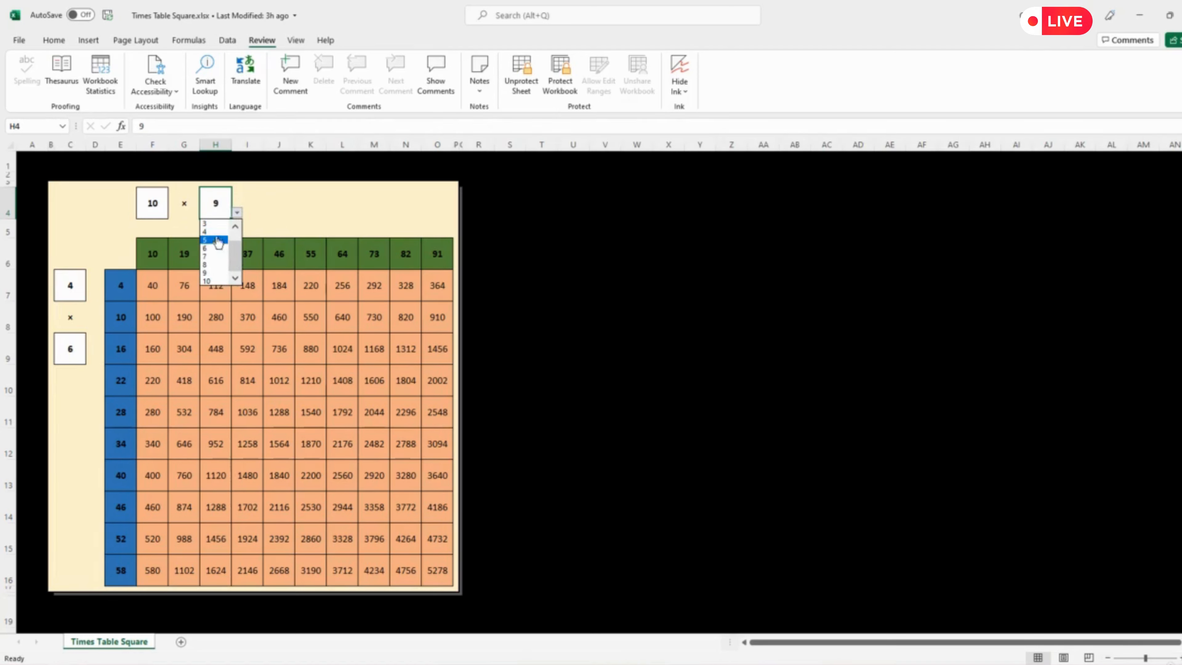
{"action": "left_click", "coordinate": [215, 224]}
{"action": "left_click", "coordinate": [237, 213]}
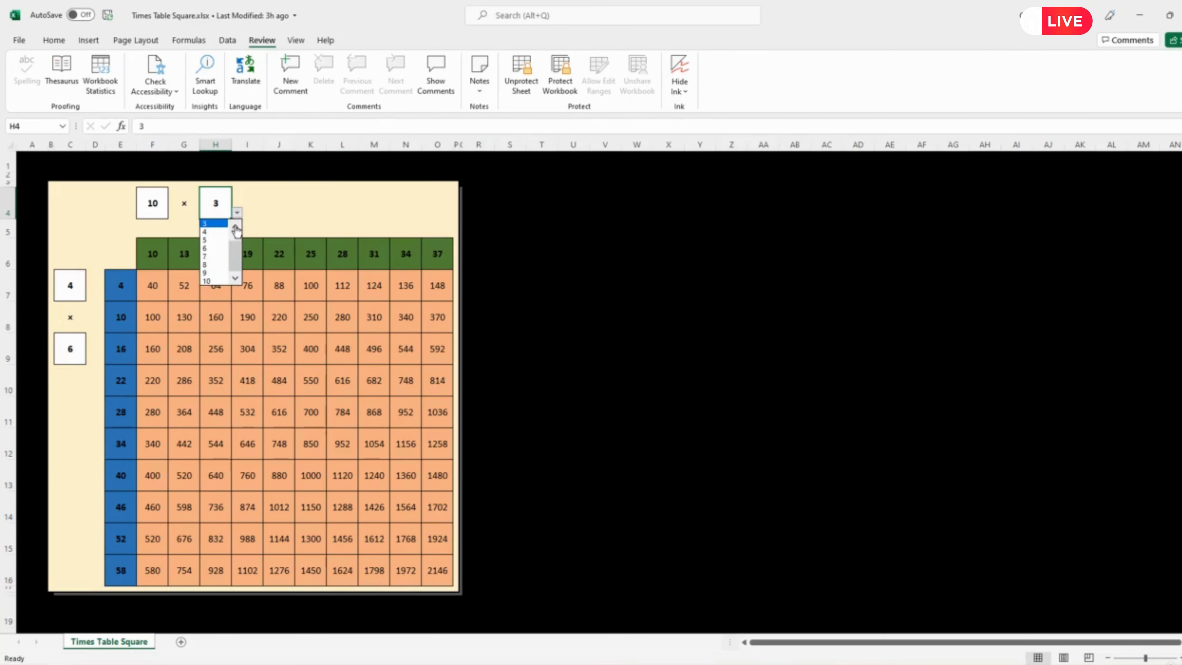
{"action": "left_click", "coordinate": [236, 227]}
{"action": "left_click", "coordinate": [216, 231]}
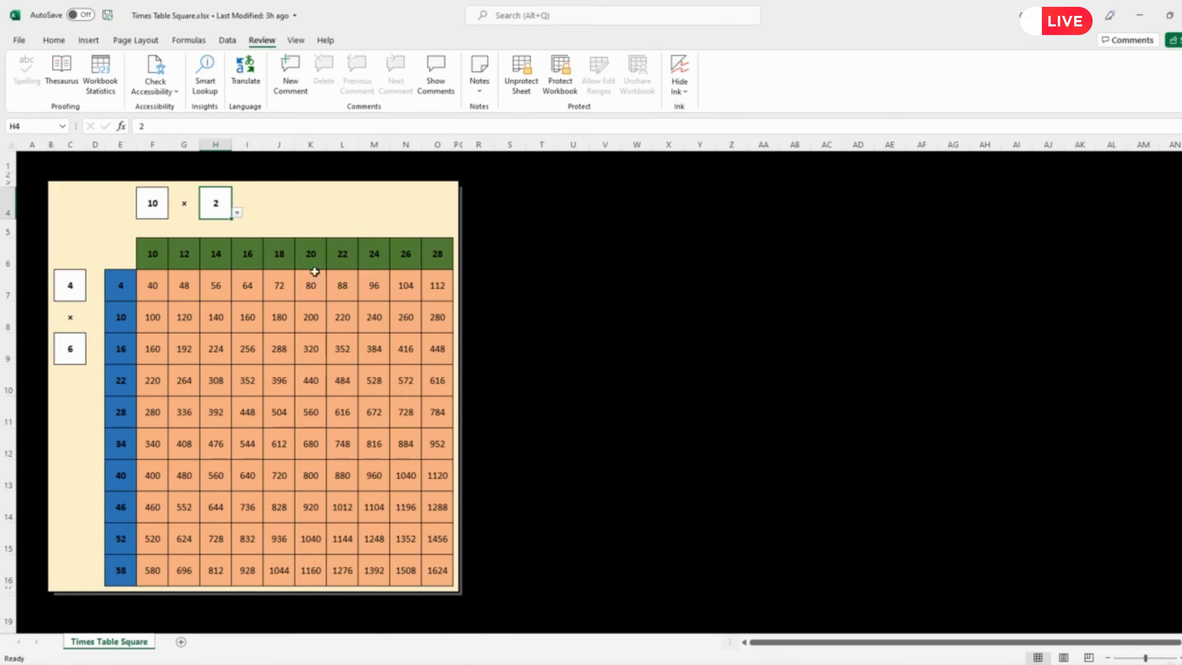
- Set the horizontal input cell H4 and the vertical input cell C7 both to 3
{"action": "left_click", "coordinate": [237, 212]}
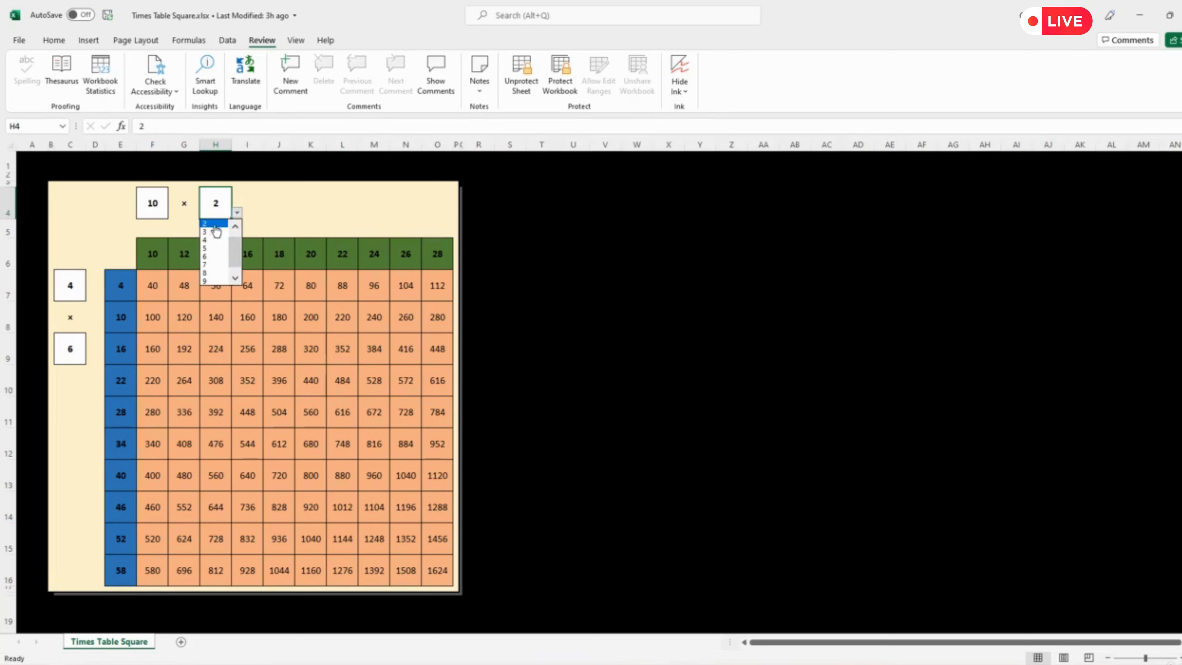
{"action": "left_click", "coordinate": [209, 233]}
{"action": "left_click", "coordinate": [66, 296]}
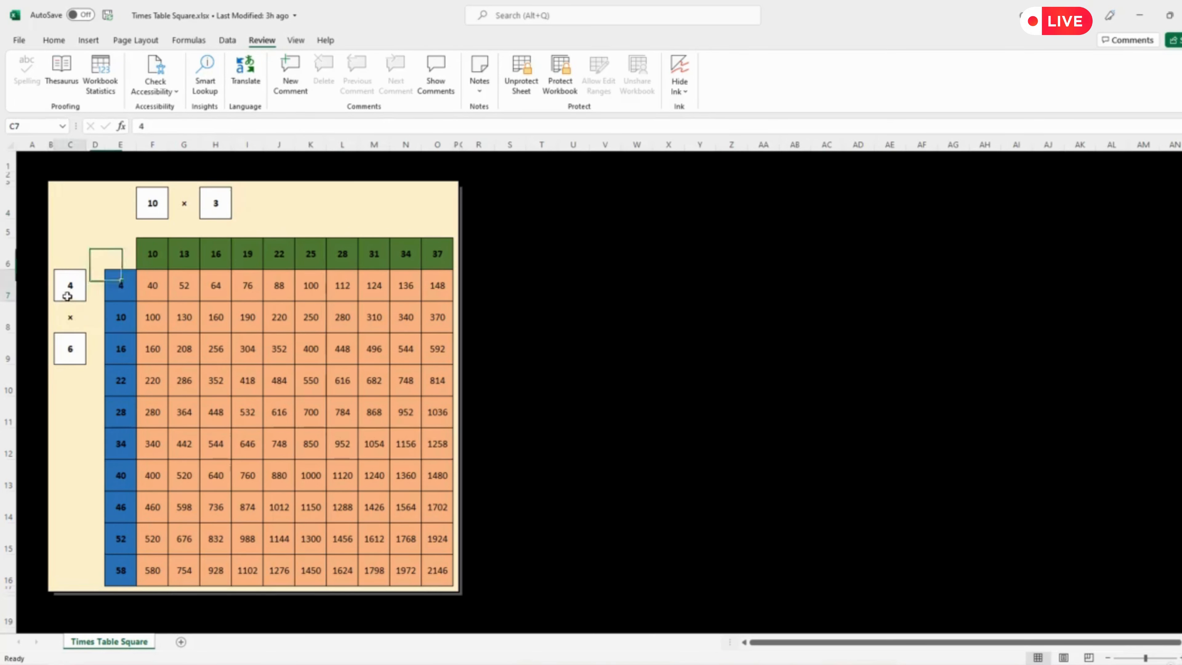
{"action": "type", "text": "3"}
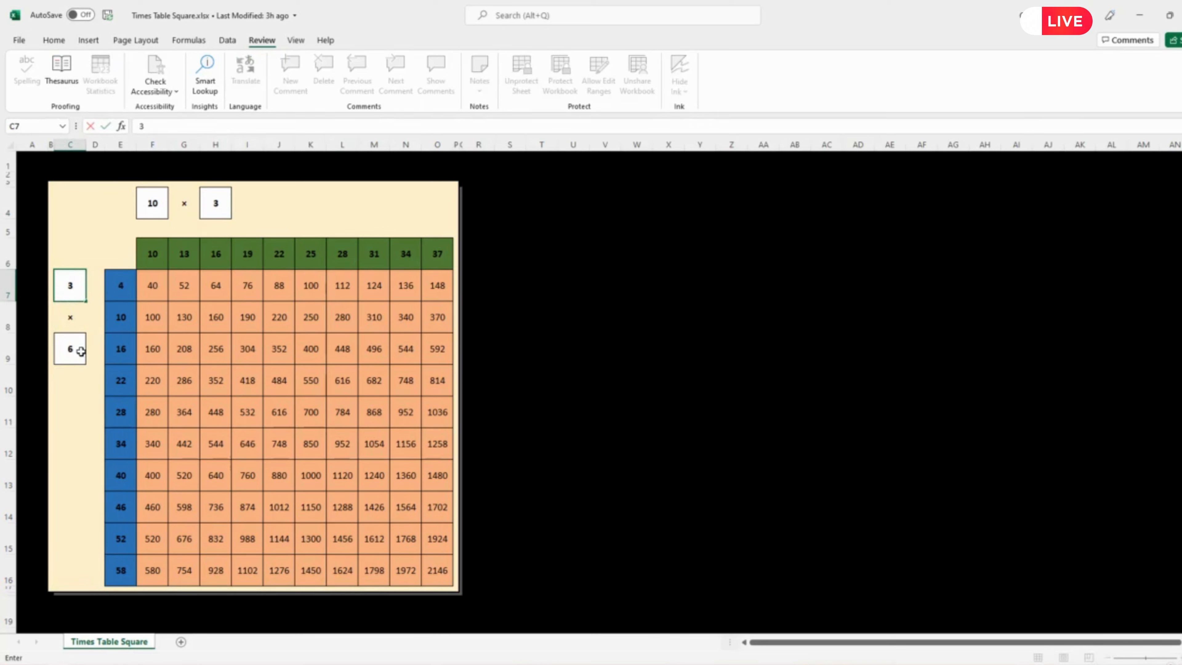
{"action": "left_click", "coordinate": [80, 351]}
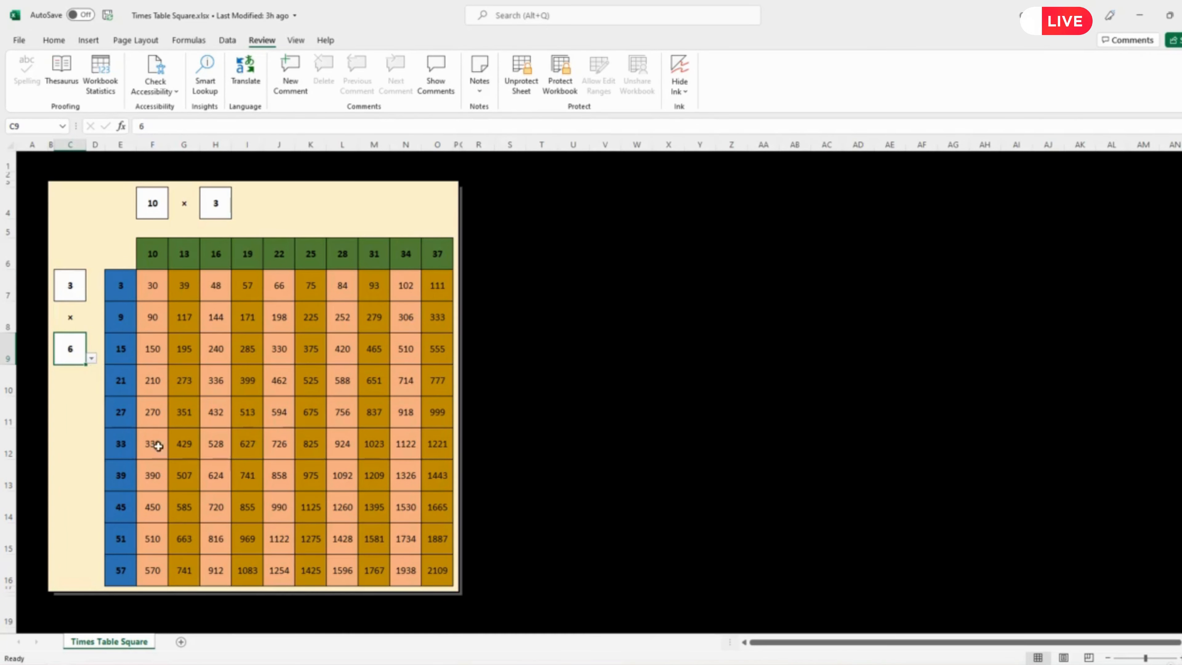